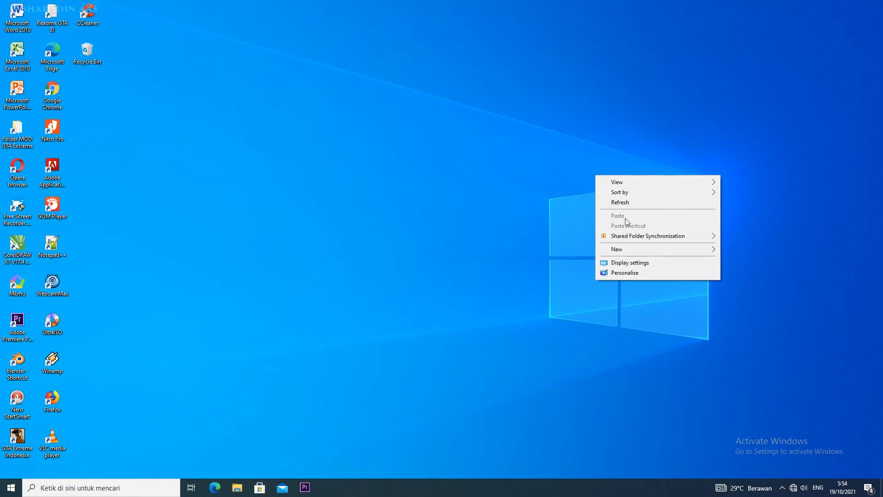
{"action": "left_click", "coordinate": [621, 203]}
{"action": "right_click", "coordinate": [622, 202]}
{"action": "left_click", "coordinate": [635, 228]}
{"action": "right_click", "coordinate": [636, 225]}
{"action": "left_click", "coordinate": [649, 253]}
{"action": "right_click", "coordinate": [654, 257]}
{"action": "left_click", "coordinate": [673, 285]}
{"action": "right_click", "coordinate": [673, 281]}
{"action": "left_click", "coordinate": [688, 308]}
{"action": "right_click", "coordinate": [687, 307]}
{"action": "left_click", "coordinate": [701, 335]}
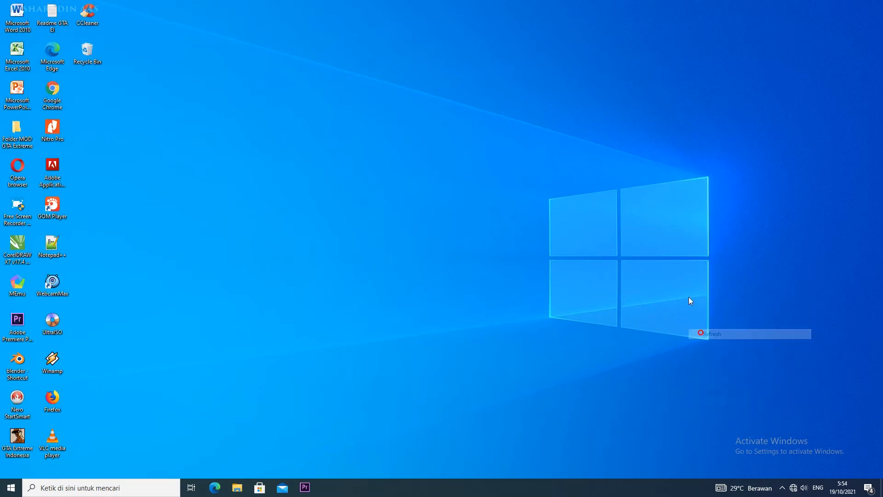
{"action": "right_click", "coordinate": [689, 297]}
{"action": "left_click", "coordinate": [698, 323]}
{"action": "right_click", "coordinate": [670, 292]}
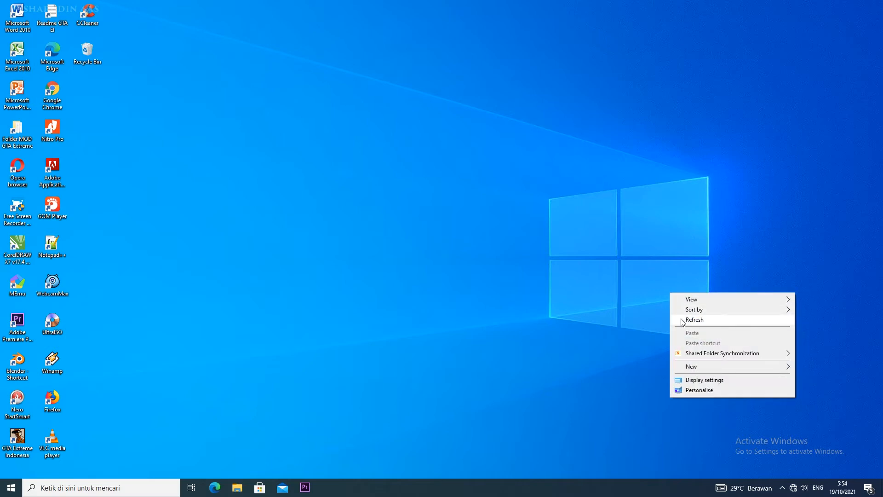
{"action": "left_click", "coordinate": [680, 319]}
{"action": "right_click", "coordinate": [671, 299]}
{"action": "left_click", "coordinate": [683, 326]}
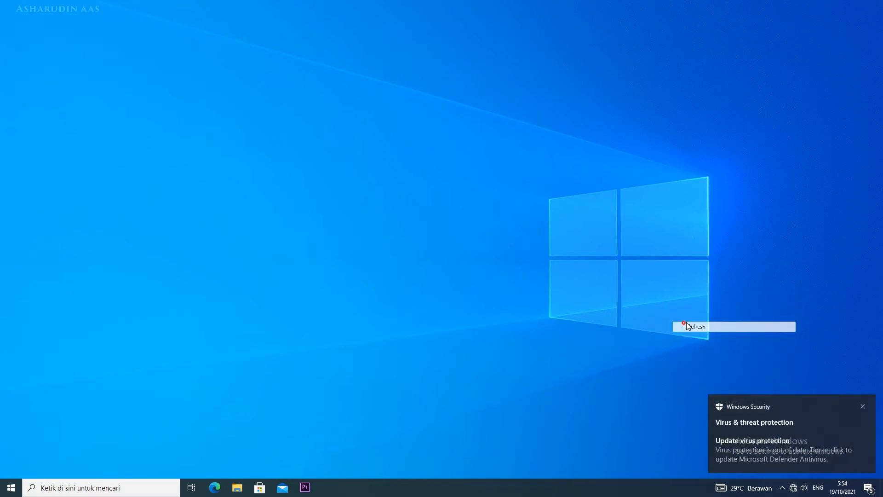
{"action": "left_click", "coordinate": [862, 407]}
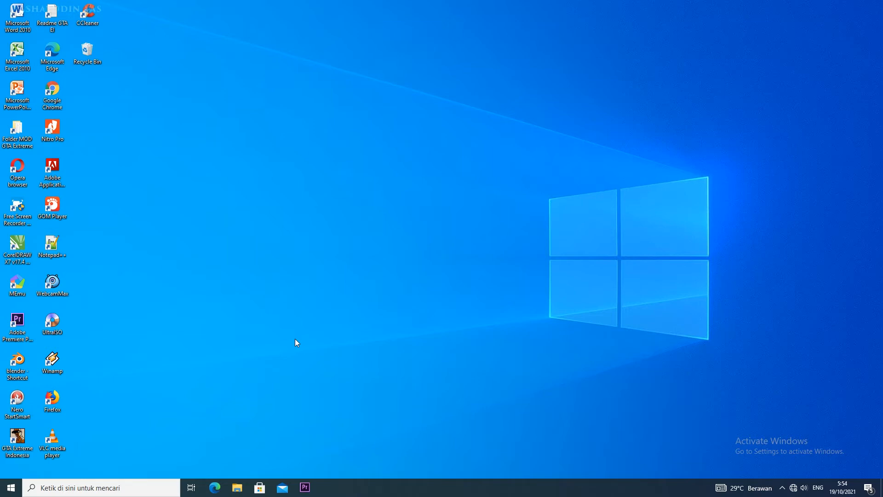
{"action": "right_click", "coordinate": [308, 173]}
{"action": "left_click", "coordinate": [337, 196]}
{"action": "right_click", "coordinate": [337, 198]}
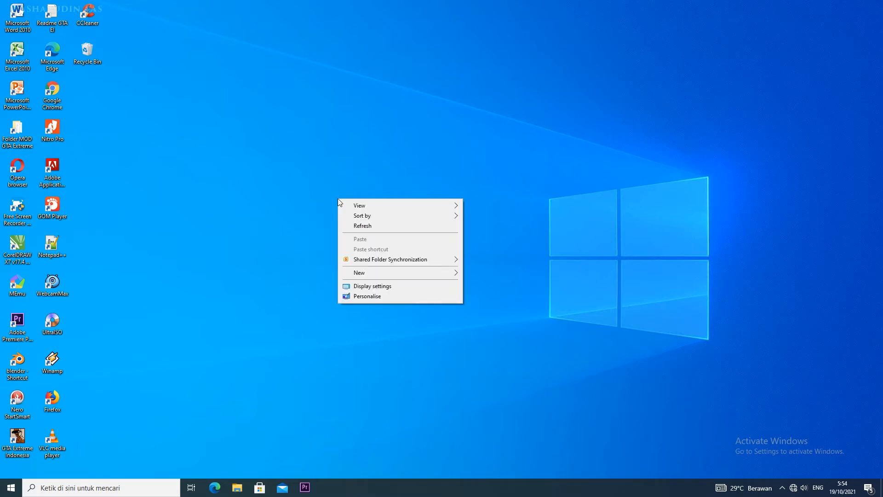
{"action": "left_click", "coordinate": [370, 226]}
{"action": "right_click", "coordinate": [371, 226]}
{"action": "left_click", "coordinate": [388, 252]}
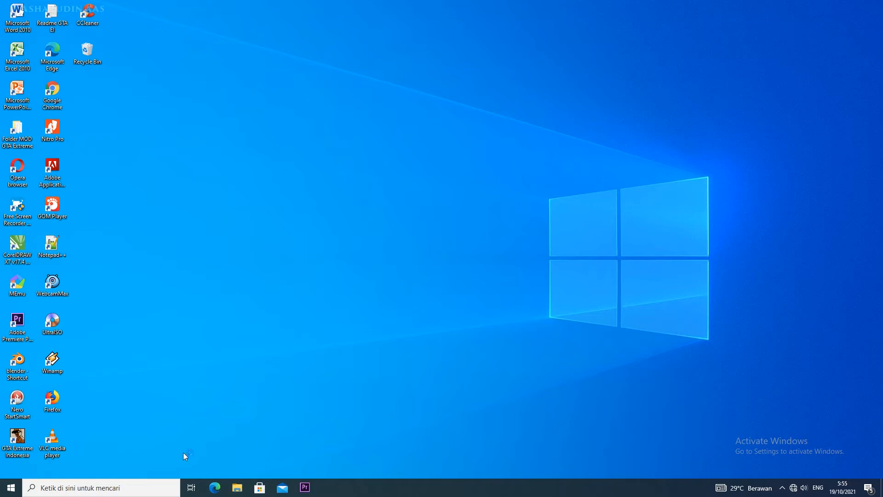
Open Microsoft Excel with a blank workbook
{"action": "double_click", "coordinate": [21, 60]}
{"action": "right_click", "coordinate": [292, 74]}
{"action": "left_click", "coordinate": [303, 96]}
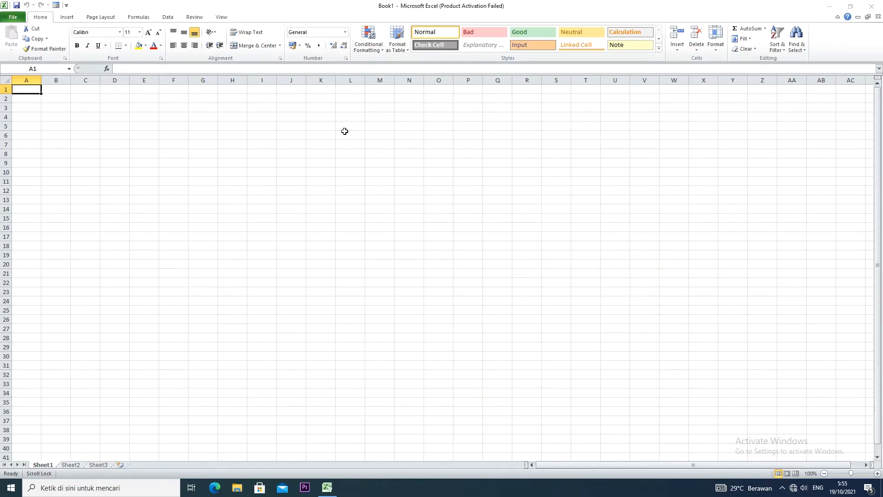
Narrow column A of Sheet1 to less than half its default width
{"action": "left_click", "coordinate": [259, 285]}
{"action": "scroll", "coordinate": [258, 285], "scroll_direction": "up", "scroll_amount": 7}
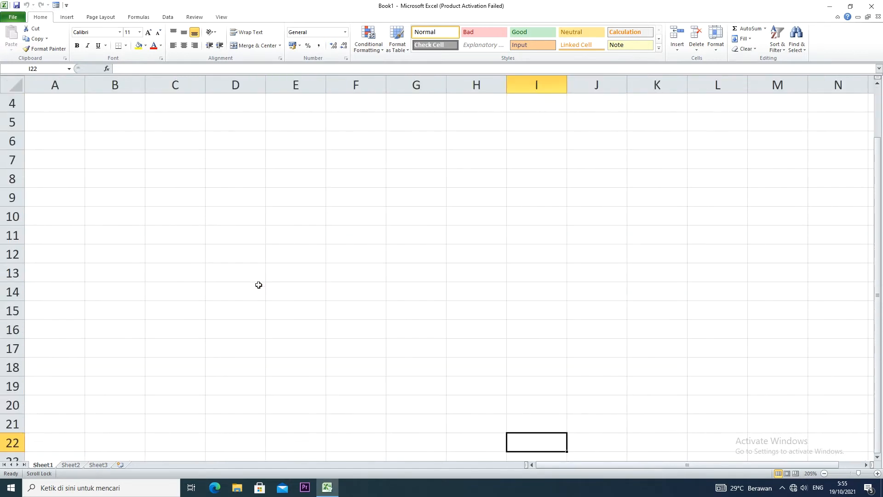
{"action": "left_click_drag", "start_coordinate": [85, 84], "coordinate": [48, 86]}
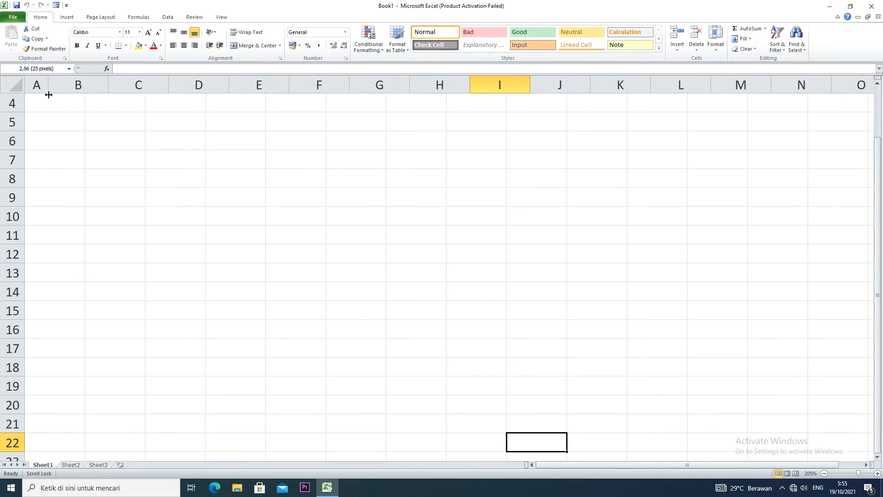
Enter the table headings NO in cell A5 and NAMA in cell B5
{"action": "left_click", "coordinate": [37, 122]}
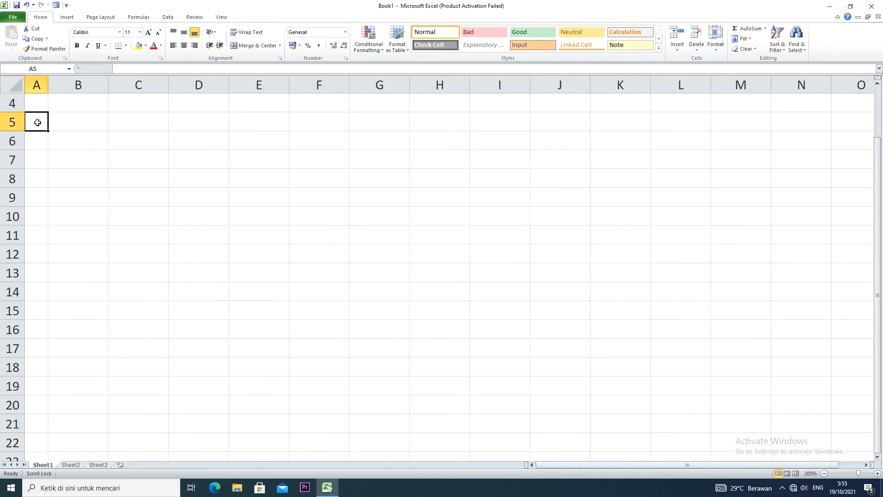
{"action": "type", "text": "no"}
{"action": "key", "text": "BackSpace"}
{"action": "key", "text": "BackSpace"}
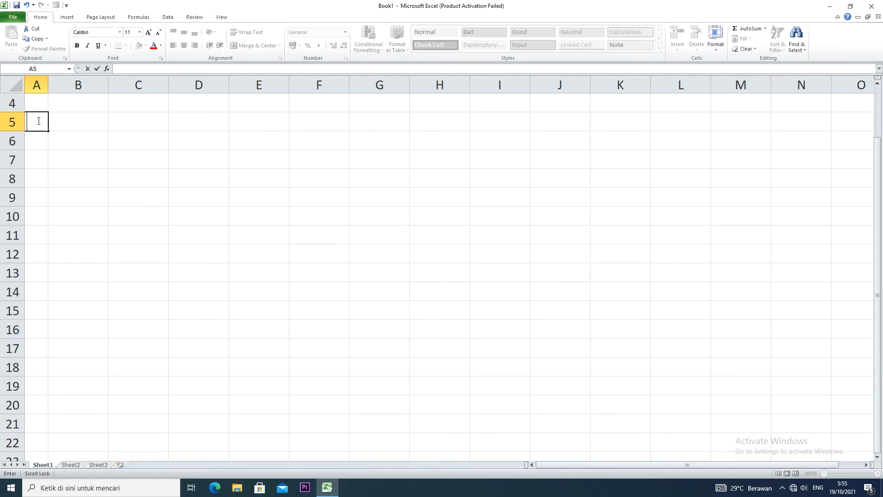
{"action": "scroll", "coordinate": [38, 121], "scroll_direction": "right", "scroll_amount": 1}
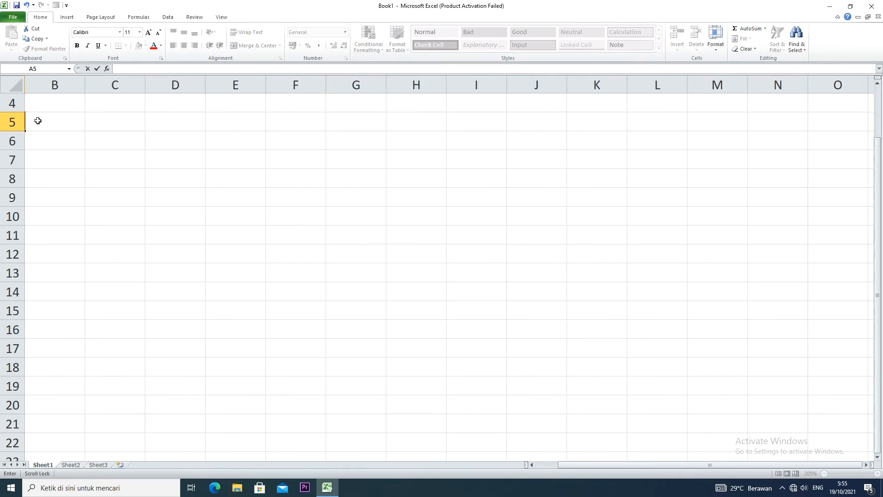
{"action": "scroll", "coordinate": [39, 121], "scroll_direction": "left", "scroll_amount": 1}
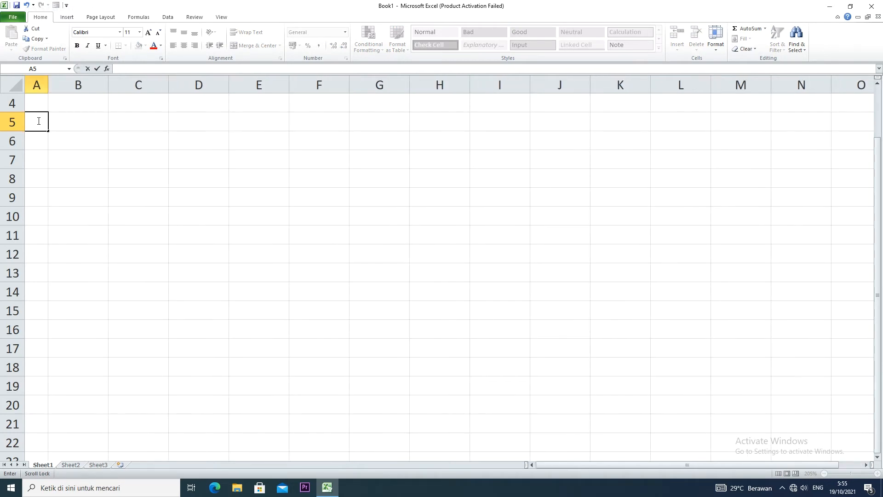
{"action": "type", "text": "NO"}
{"action": "left_click", "coordinate": [78, 124]}
{"action": "type", "text": "NAMA"}
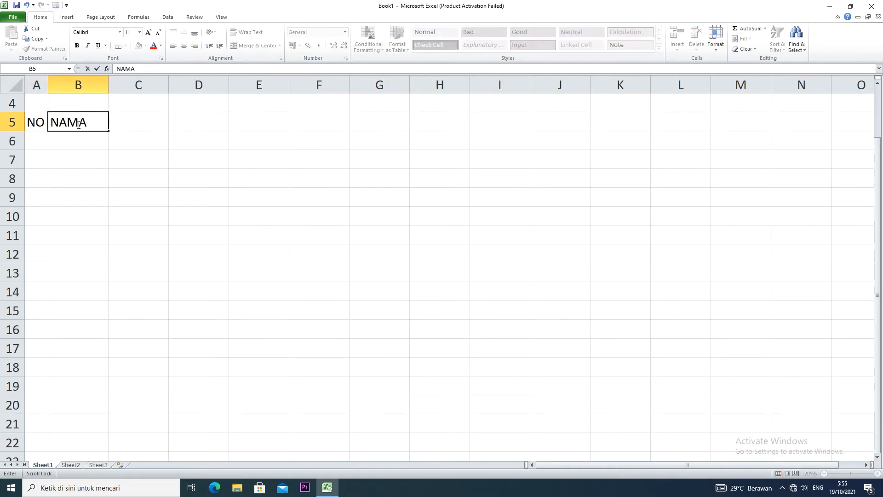
Dismiss the Office activation dialog and enter the headings UTS in C5 and UAS in D5
{"action": "left_click", "coordinate": [136, 125]}
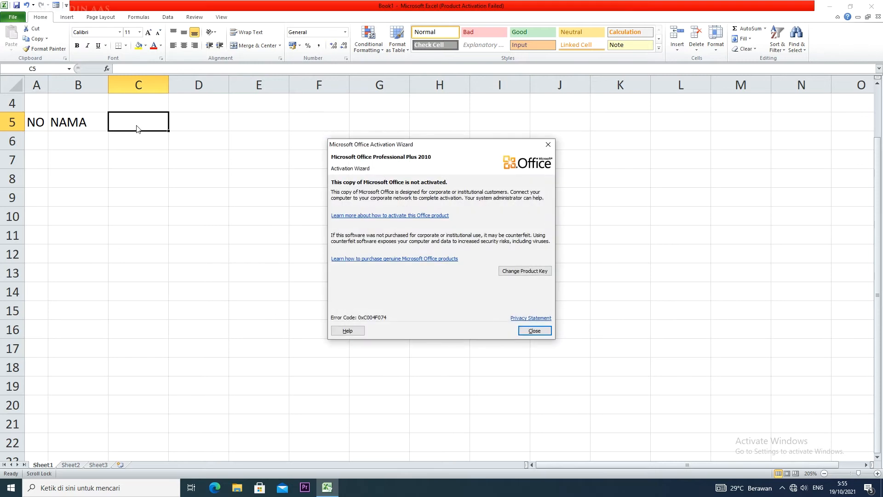
{"action": "left_click", "coordinate": [533, 331]}
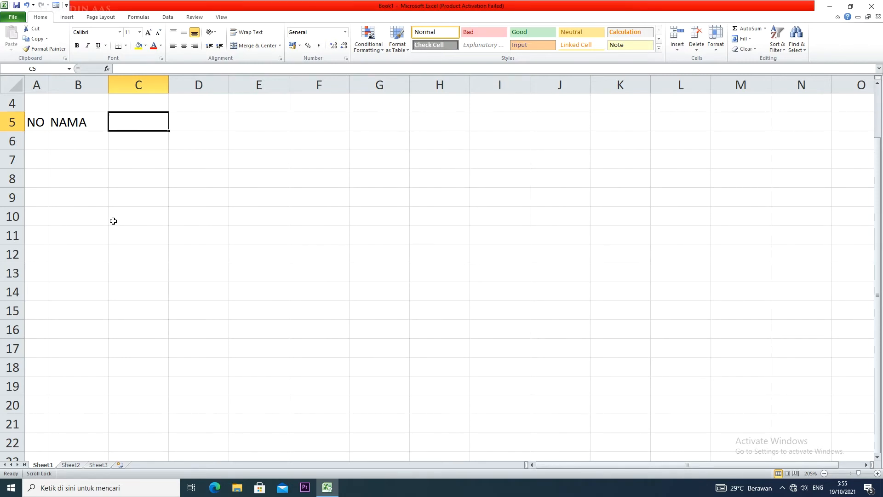
{"action": "type", "text": "MID"}
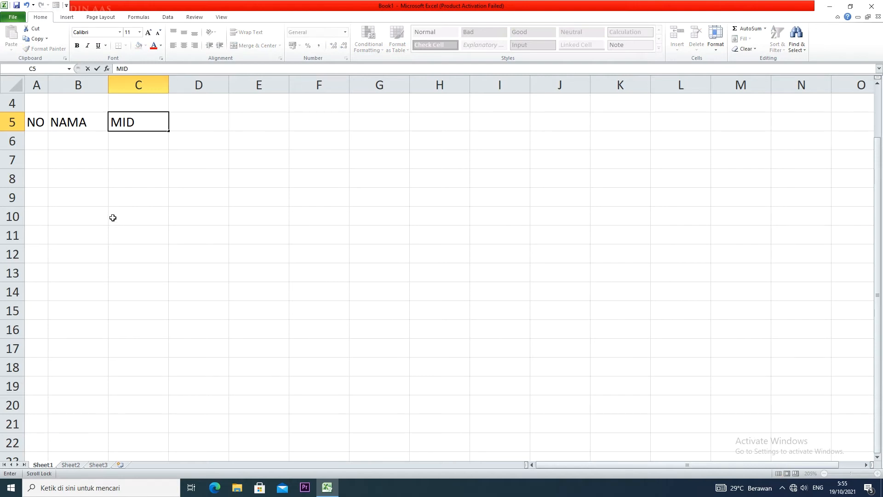
{"action": "key", "text": "BackSpace"}
{"action": "key", "text": "BackSpace"}
{"action": "key", "text": "BackSpace"}
{"action": "type", "text": "UTS"}
{"action": "left_click", "coordinate": [187, 118]}
{"action": "type", "text": "UAS"}
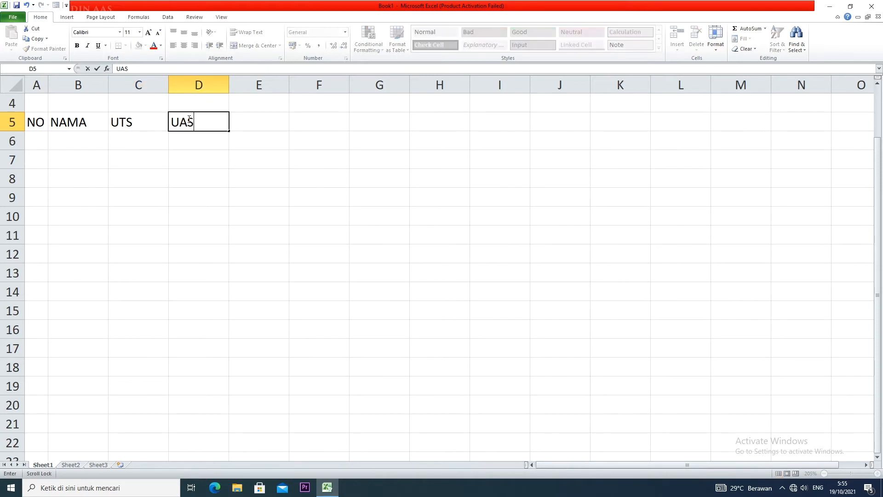
Enter the headings TOTAL in cell E5 and RATA-RATA in cell F5
{"action": "left_click", "coordinate": [255, 119]}
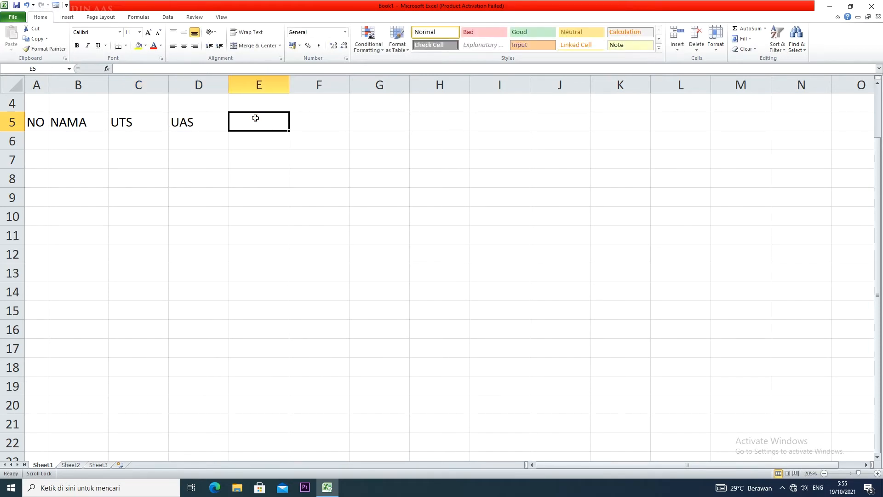
{"action": "type", "text": "TOTO"}
{"action": "key", "text": "BackSpace"}
{"action": "type", "text": "AL"}
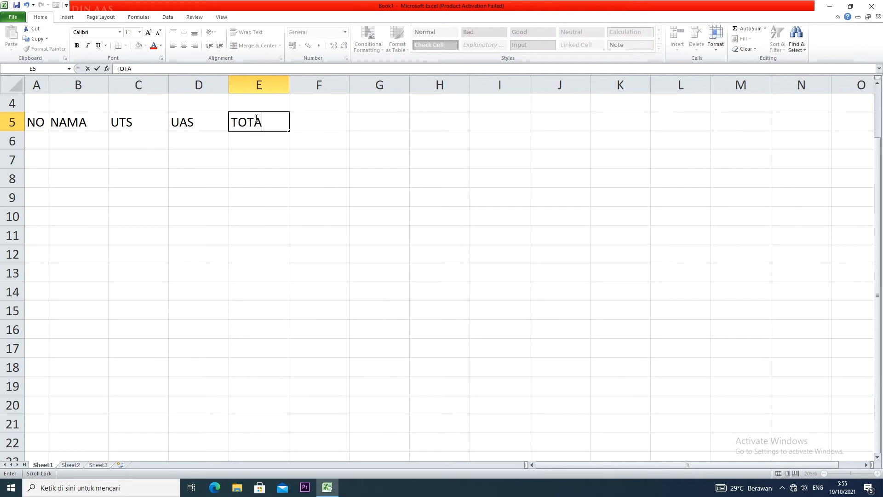
{"action": "left_click", "coordinate": [329, 122]}
{"action": "type", "text": "RATA-RATA"}
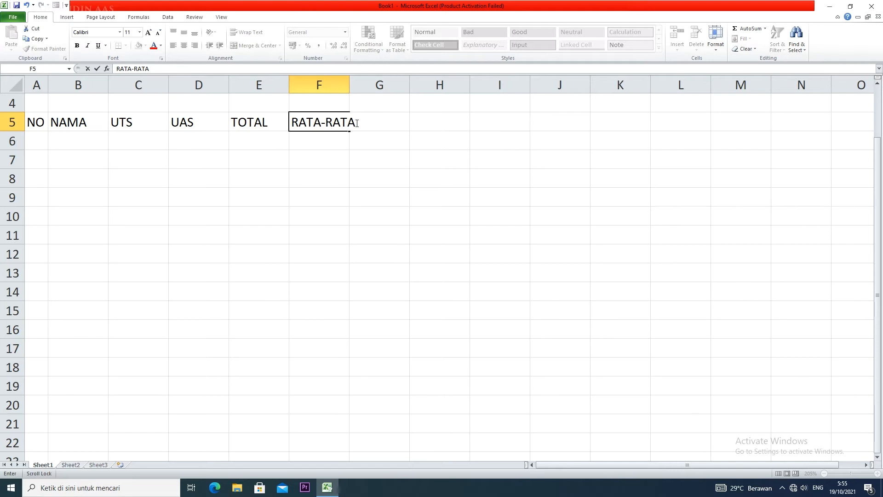
Widen column F to fit the RATA-RATA heading and centre the headings in A5:F5 horizontally
{"action": "left_click", "coordinate": [357, 102]}
{"action": "left_click_drag", "start_coordinate": [350, 82], "coordinate": [361, 82]}
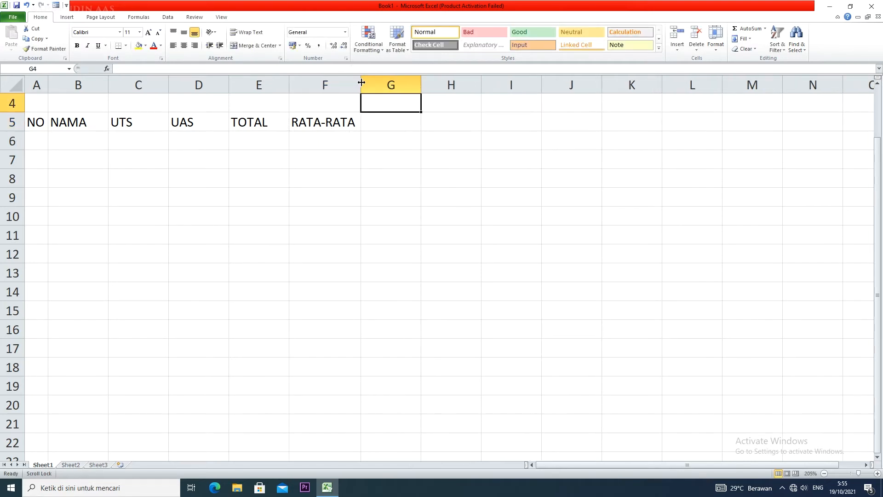
{"action": "left_click_drag", "start_coordinate": [37, 122], "coordinate": [327, 122]}
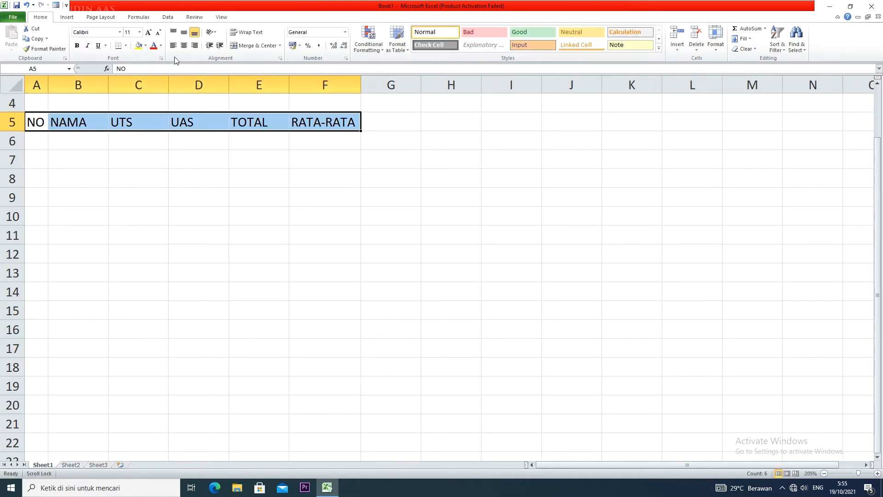
{"action": "left_click", "coordinate": [184, 45]}
Apply All Borders to the table range A5:F10
{"action": "left_click_drag", "start_coordinate": [30, 124], "coordinate": [344, 221]}
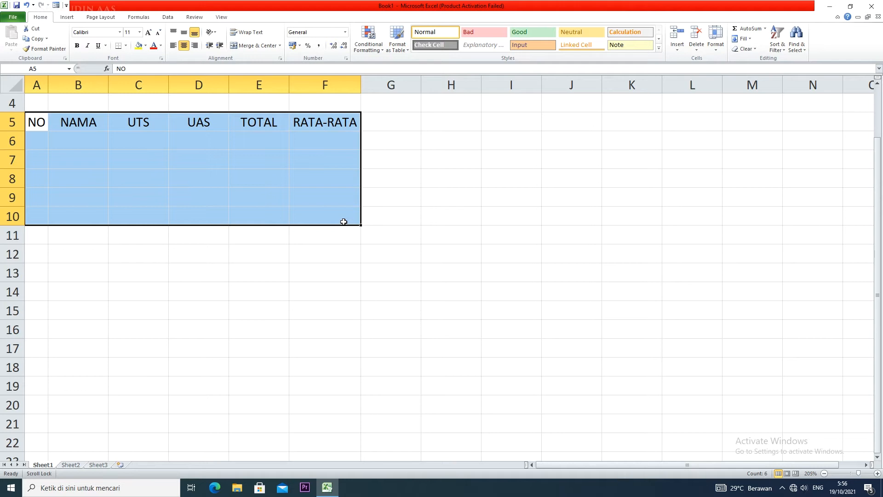
{"action": "left_click", "coordinate": [126, 46]}
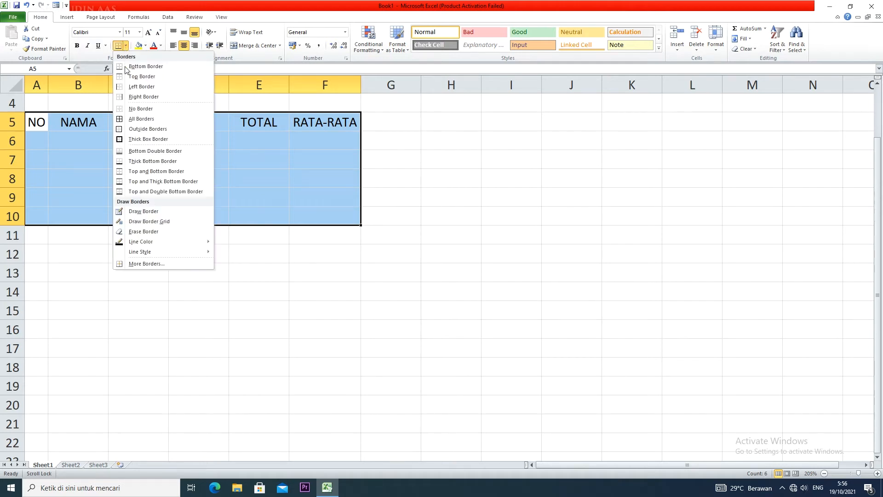
{"action": "left_click", "coordinate": [142, 121]}
Fill A6:A10 with the sequence 1 to 5 and centre the numbers
{"action": "left_click", "coordinate": [35, 137]}
{"action": "type", "text": "1"}
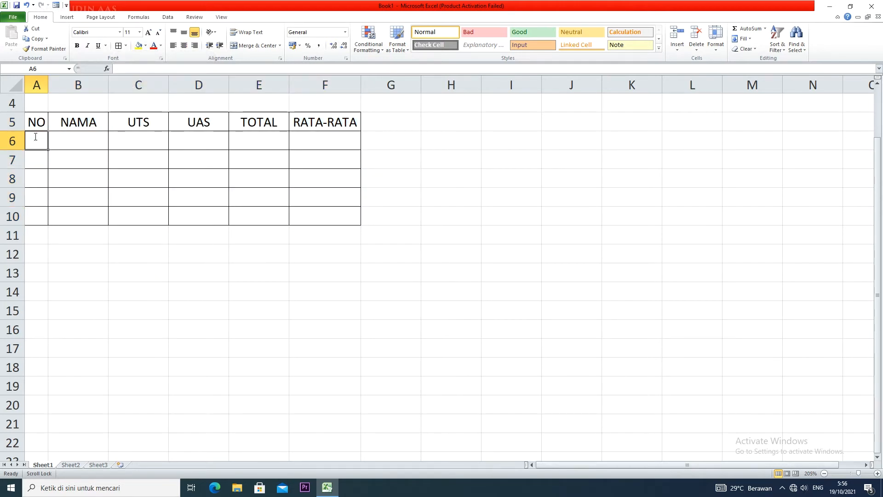
{"action": "key", "text": "Return"}
{"action": "type", "text": "2"}
{"action": "left_click_drag", "start_coordinate": [40, 142], "coordinate": [42, 224]}
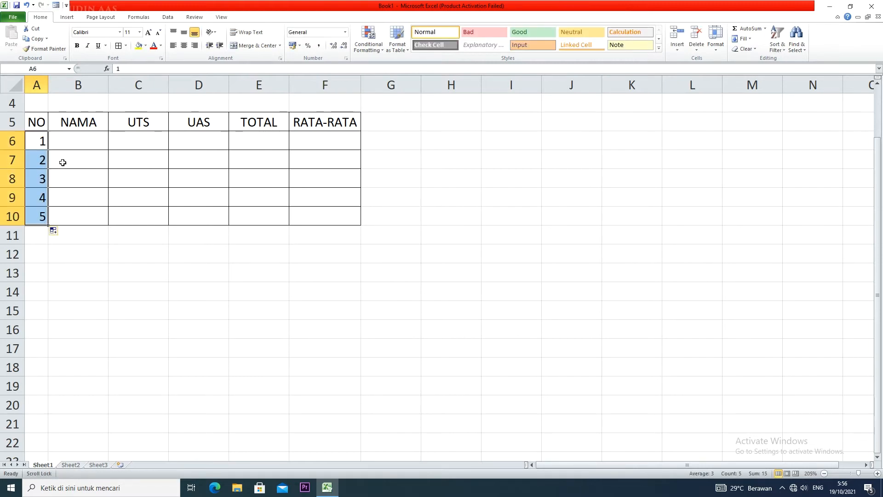
{"action": "left_click", "coordinate": [183, 46]}
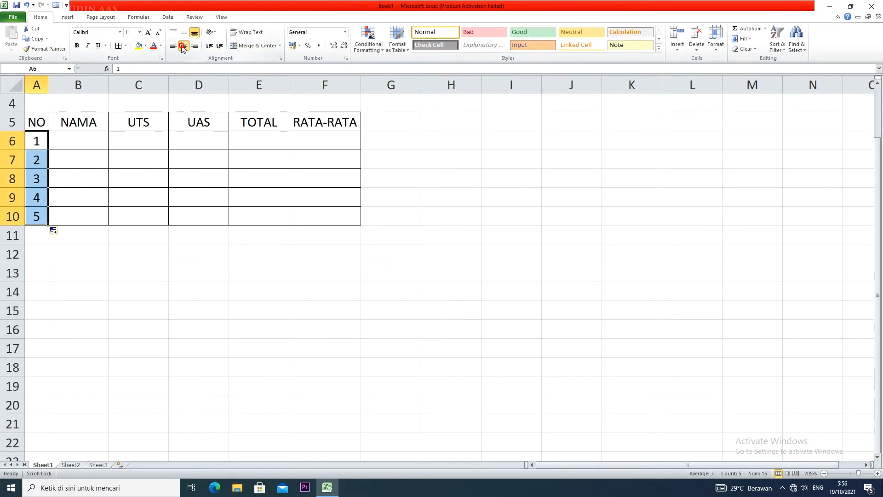
Enter the letters A, B, C, D and E down the NAMA column in B6:B10
{"action": "left_click", "coordinate": [83, 136]}
{"action": "type", "text": "A"}
{"action": "left_click", "coordinate": [79, 160]}
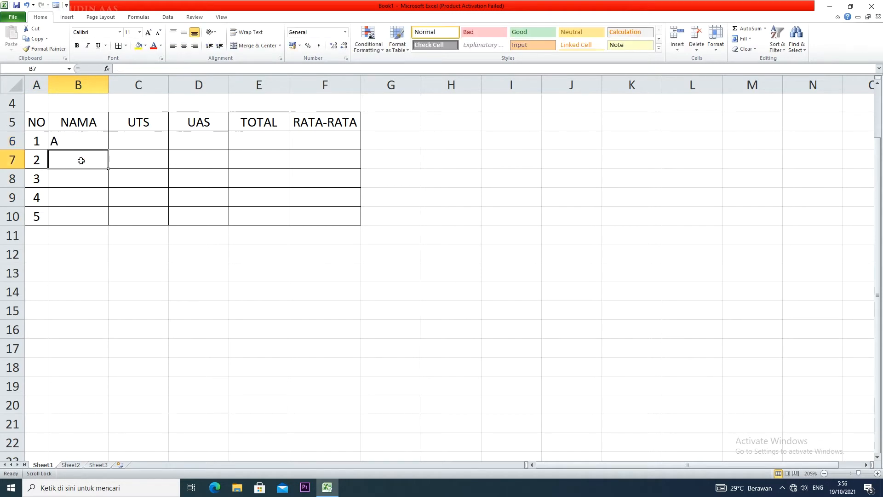
{"action": "type", "text": "B"}
{"action": "left_click", "coordinate": [81, 178]}
{"action": "type", "text": "C"}
{"action": "left_click", "coordinate": [82, 196]}
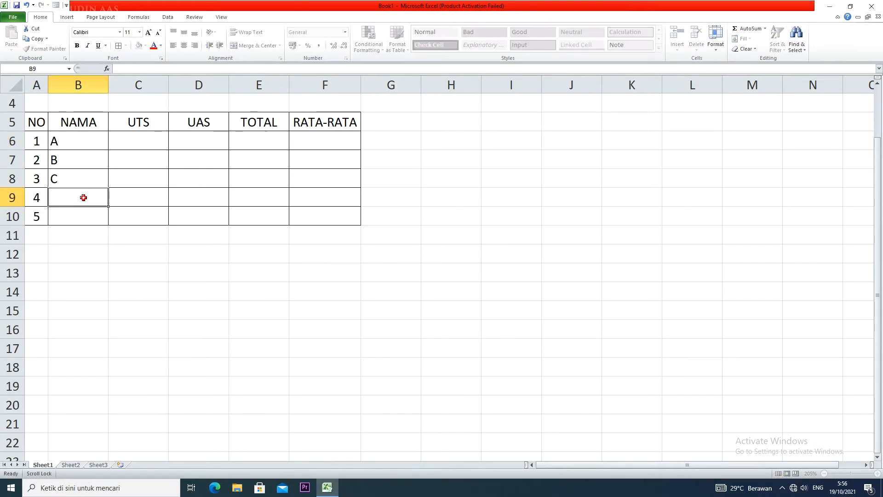
{"action": "type", "text": "D"}
{"action": "left_click", "coordinate": [80, 223]}
{"action": "type", "text": "E"}
Centre the NAMA entries in B6:B10 and the empty score cells in C6:F10
{"action": "left_click", "coordinate": [86, 167]}
{"action": "left_click_drag", "start_coordinate": [82, 139], "coordinate": [81, 216]}
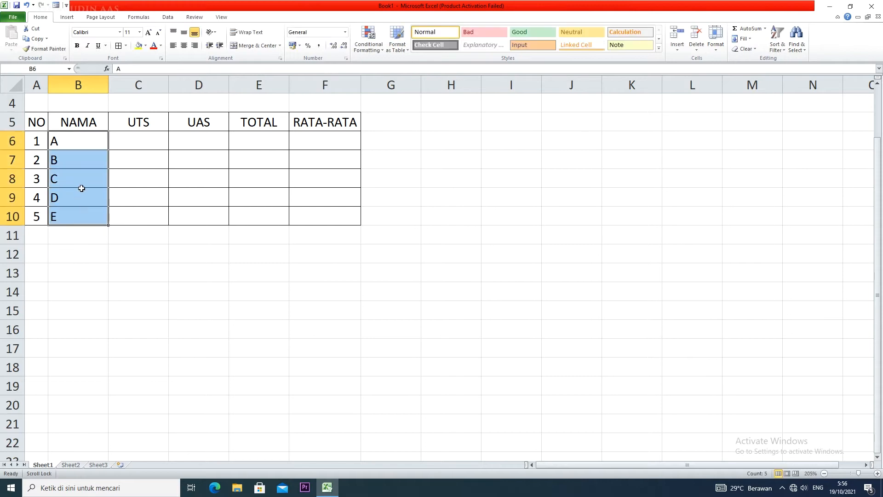
{"action": "left_click", "coordinate": [184, 45]}
{"action": "left_click_drag", "start_coordinate": [129, 140], "coordinate": [317, 216]}
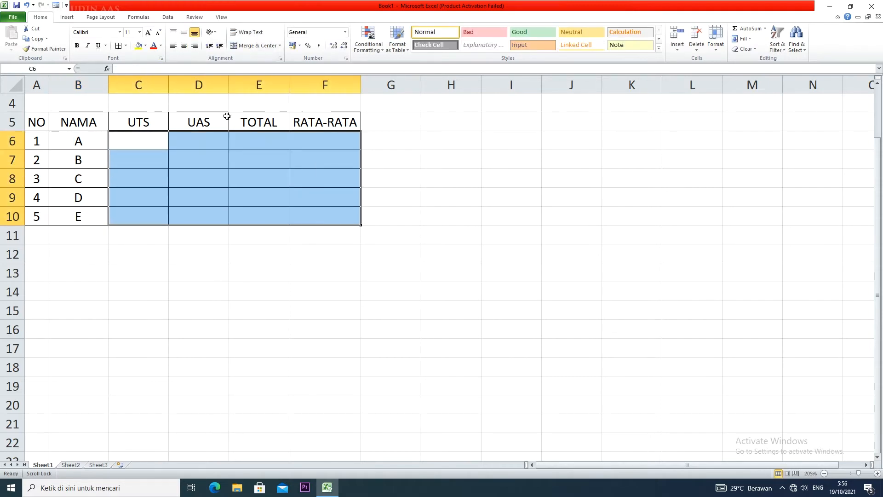
{"action": "left_click", "coordinate": [183, 45]}
Enter the UTS scores 90, 87, 98, 87 and 88 in cells C6 to C10
{"action": "left_click", "coordinate": [138, 137]}
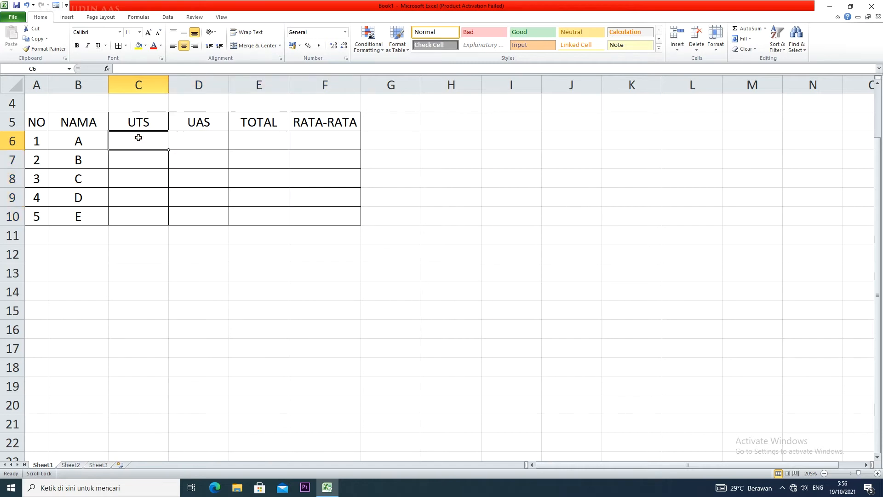
{"action": "type", "text": "90"}
{"action": "scroll", "coordinate": [138, 138], "scroll_direction": "down", "scroll_amount": 1}
{"action": "type", "text": "87"}
{"action": "scroll", "coordinate": [138, 137], "scroll_direction": "down", "scroll_amount": 1}
{"action": "scroll", "coordinate": [138, 138], "scroll_direction": "up", "scroll_amount": 1}
{"action": "key", "text": "BackSpace"}
{"action": "key", "text": "BackSpace"}
{"action": "key", "text": "Return"}
{"action": "type", "text": "87"}
{"action": "left_click", "coordinate": [149, 159]}
{"action": "type", "text": "98"}
{"action": "left_click", "coordinate": [151, 184]}
{"action": "type", "text": "87"}
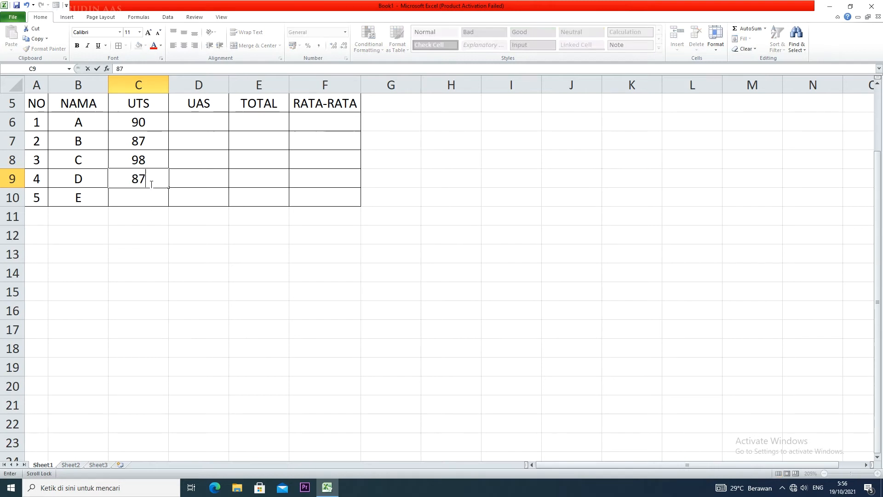
{"action": "left_click", "coordinate": [150, 202]}
{"action": "type", "text": "88"}
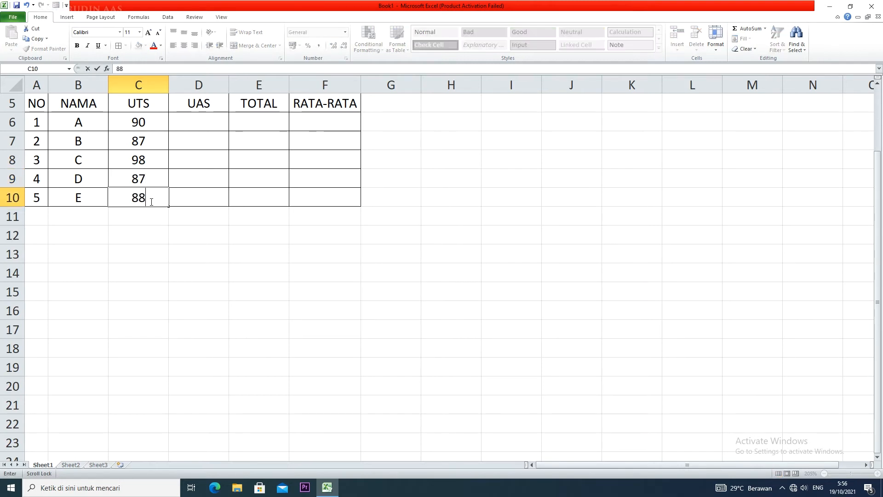
Enter the UAS scores 95, 86, 80, 85 and 80 in cells D6 to D10
{"action": "left_click", "coordinate": [200, 121]}
{"action": "type", "text": "9"}
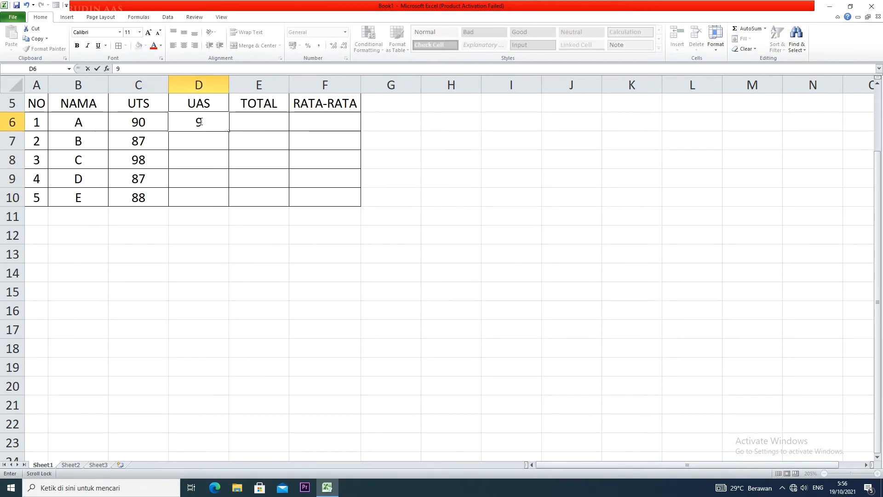
{"action": "type", "text": "5"}
{"action": "left_click", "coordinate": [200, 142]}
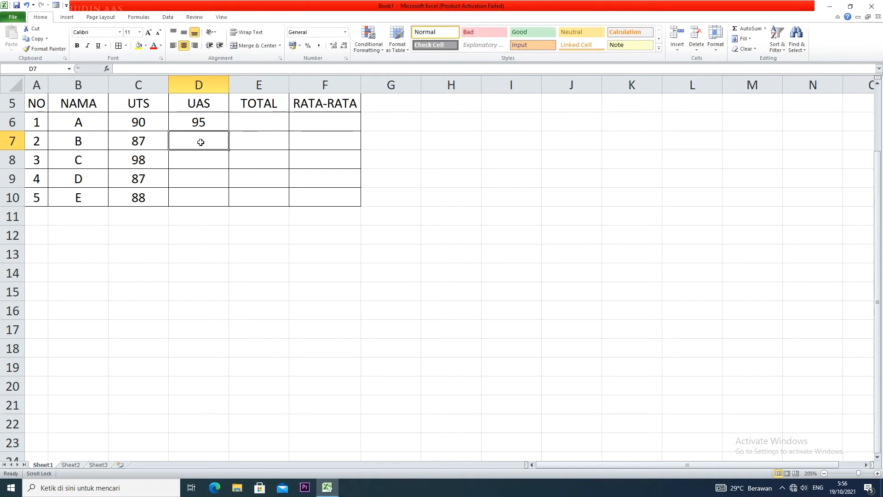
{"action": "type", "text": "86"}
{"action": "left_click", "coordinate": [201, 162]}
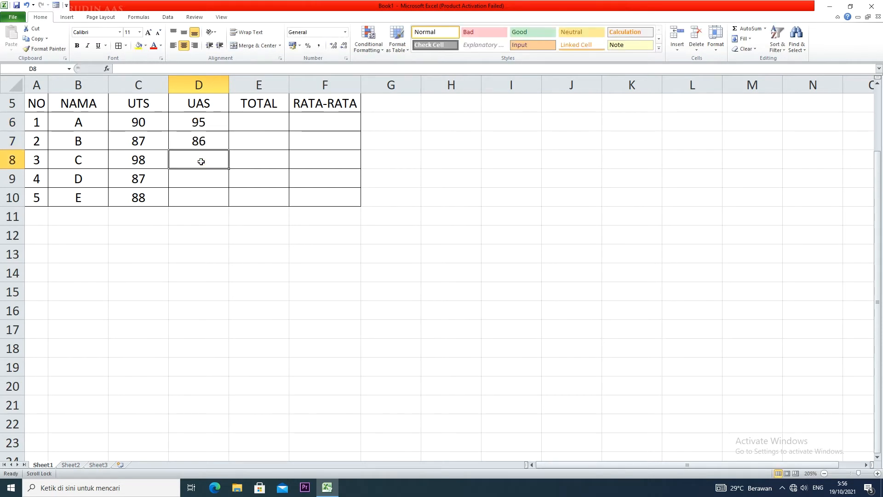
{"action": "type", "text": "80"}
{"action": "left_click", "coordinate": [201, 179]}
{"action": "type", "text": "85"}
{"action": "left_click", "coordinate": [210, 203]}
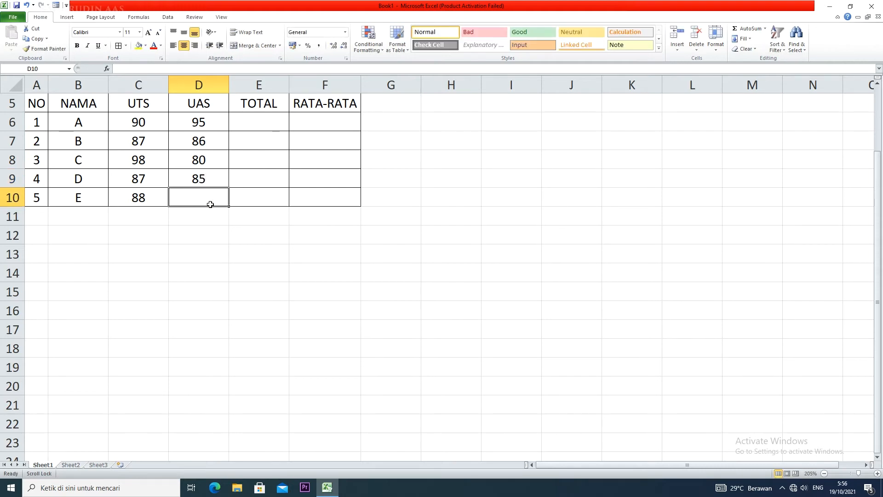
{"action": "type", "text": "80"}
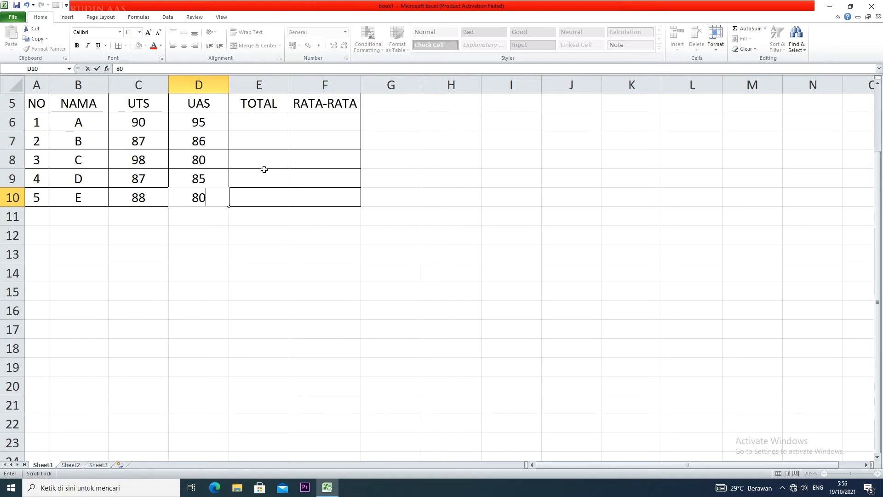
Calculate student A's TOTAL in E6 with the formula =SUM(C6:D6)
{"action": "scroll", "coordinate": [264, 169], "scroll_direction": "up", "scroll_amount": 2}
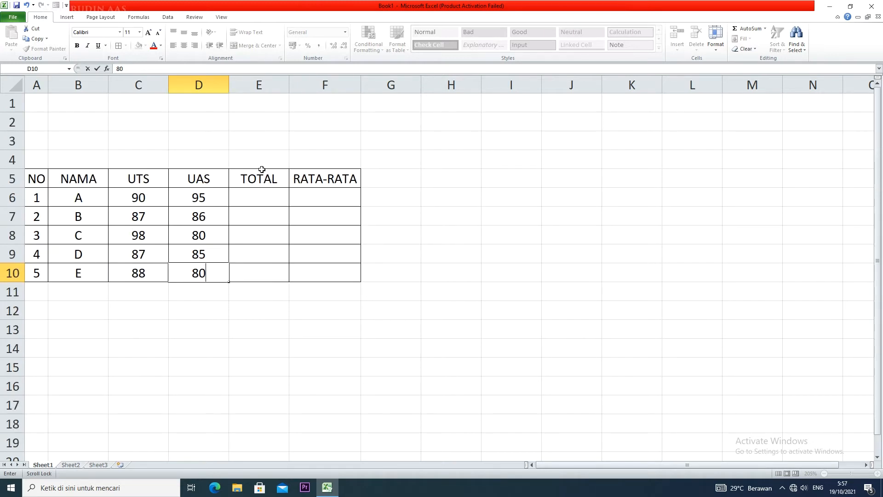
{"action": "scroll", "coordinate": [262, 169], "scroll_direction": "down", "scroll_amount": 1}
{"action": "left_click", "coordinate": [255, 143]}
{"action": "type", "text": "=SUM("}
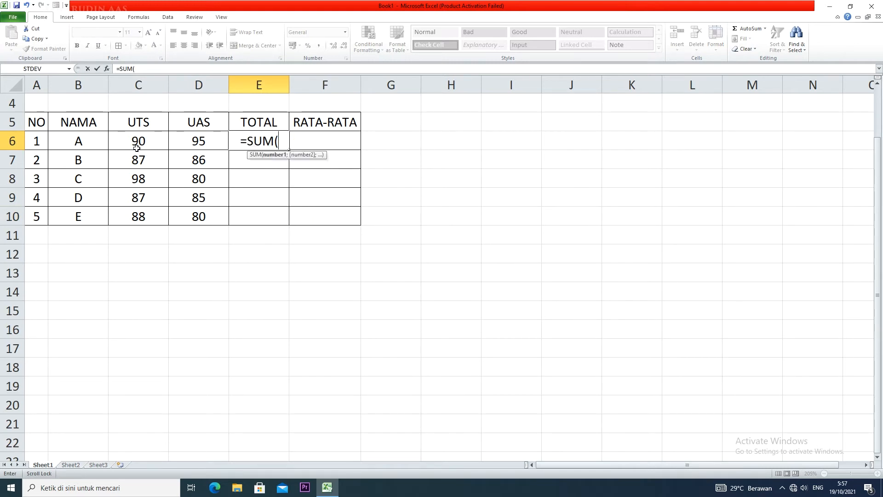
{"action": "left_click_drag", "start_coordinate": [136, 147], "coordinate": [199, 146]}
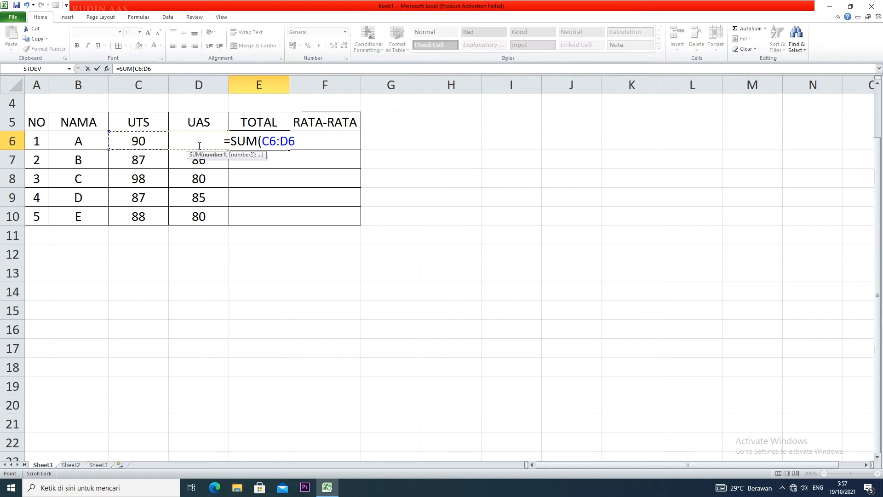
{"action": "type", "text": ")"}
{"action": "key", "text": "Return"}
Copy the SUM formula from E6 down the TOTAL column to E10
{"action": "left_click", "coordinate": [277, 146]}
{"action": "left_click_drag", "start_coordinate": [289, 150], "coordinate": [289, 228]}
{"action": "left_click", "coordinate": [286, 181]}
{"action": "left_click_drag", "start_coordinate": [272, 145], "coordinate": [271, 218]}
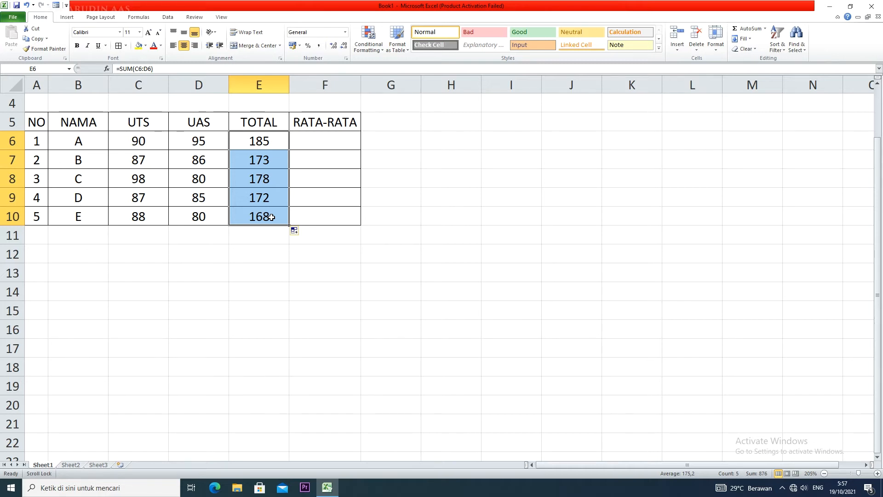
Calculate RATA-RATA in F6 with =AVERAGE(C6:D6) and fill the formula down to F10
{"action": "left_click", "coordinate": [323, 140]}
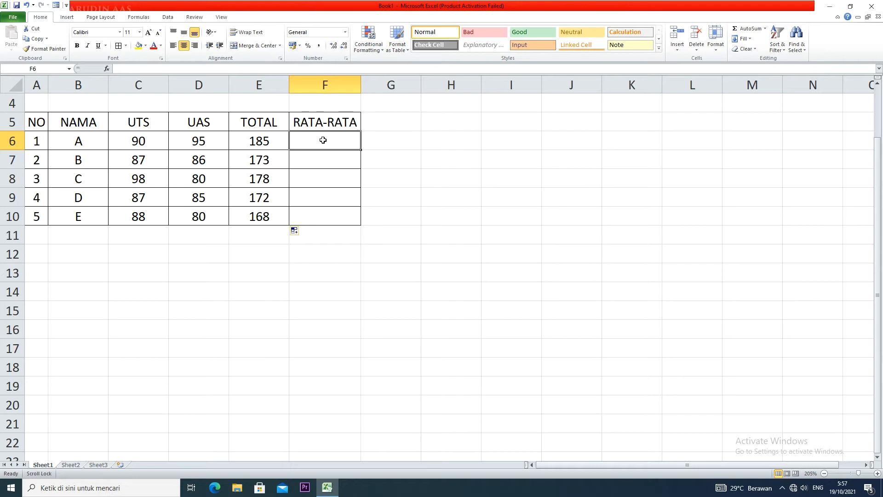
{"action": "type", "text": "="}
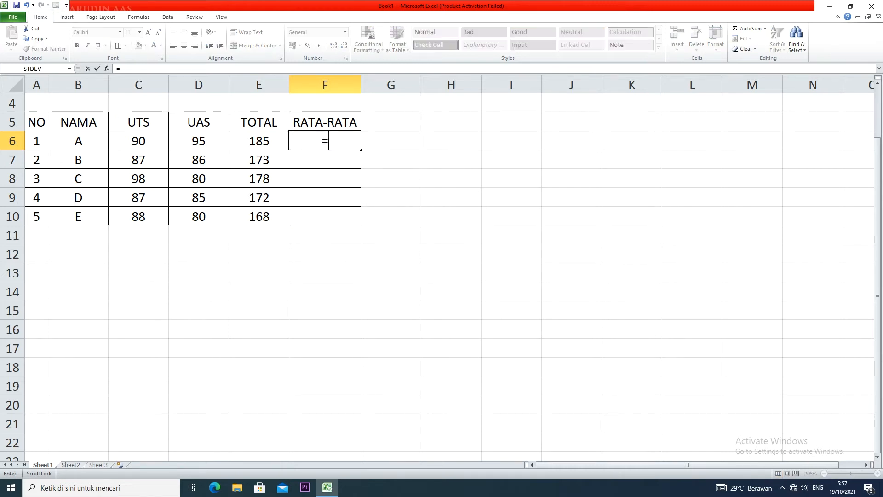
{"action": "type", "text": "AVE"}
{"action": "type", "text": "RAGE("}
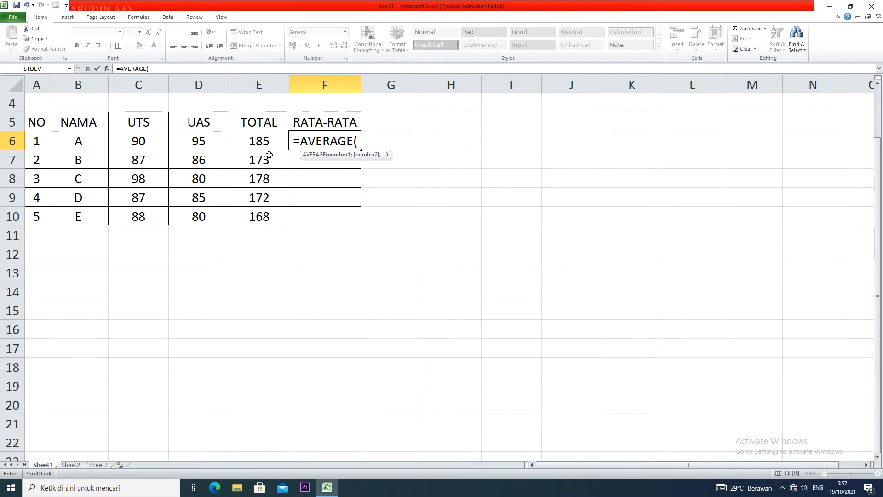
{"action": "left_click_drag", "start_coordinate": [138, 141], "coordinate": [214, 140]}
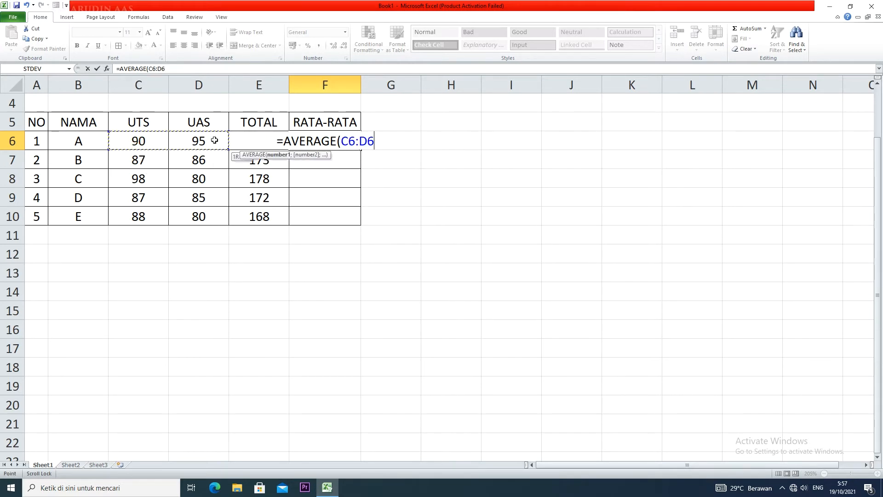
{"action": "type", "text": ")"}
{"action": "key", "text": "Return"}
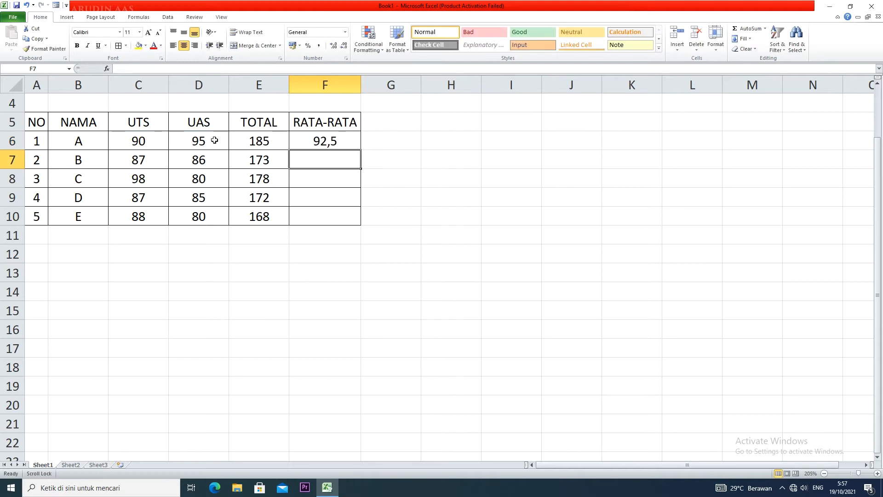
{"action": "left_click", "coordinate": [316, 139]}
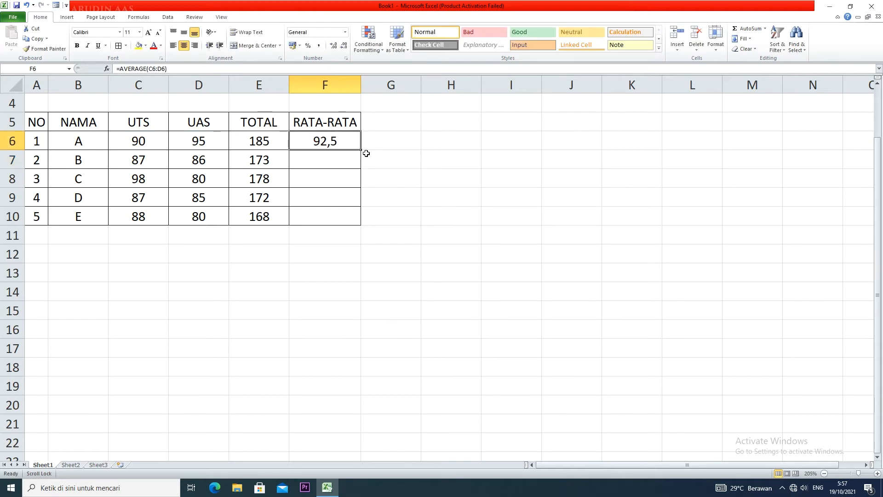
{"action": "left_click_drag", "start_coordinate": [360, 150], "coordinate": [356, 232]}
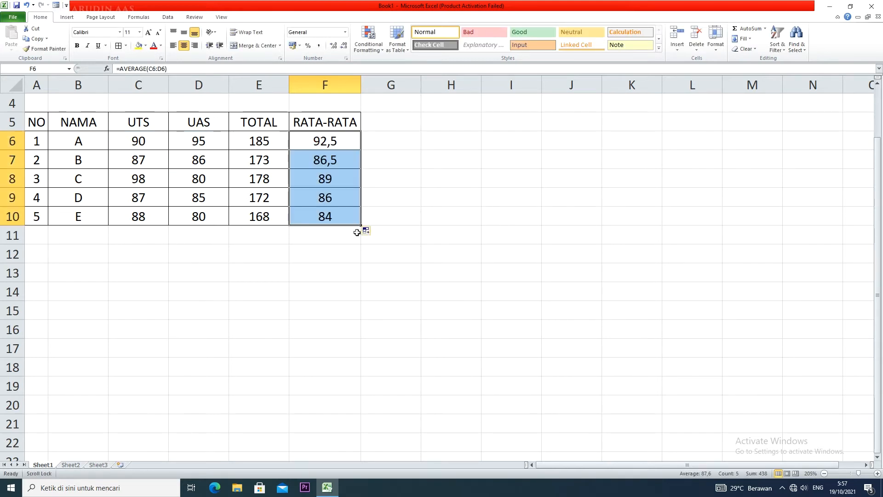
Reduce the decimals of the averages in F6 and F7 so they display as whole numbers
{"action": "left_click", "coordinate": [345, 144]}
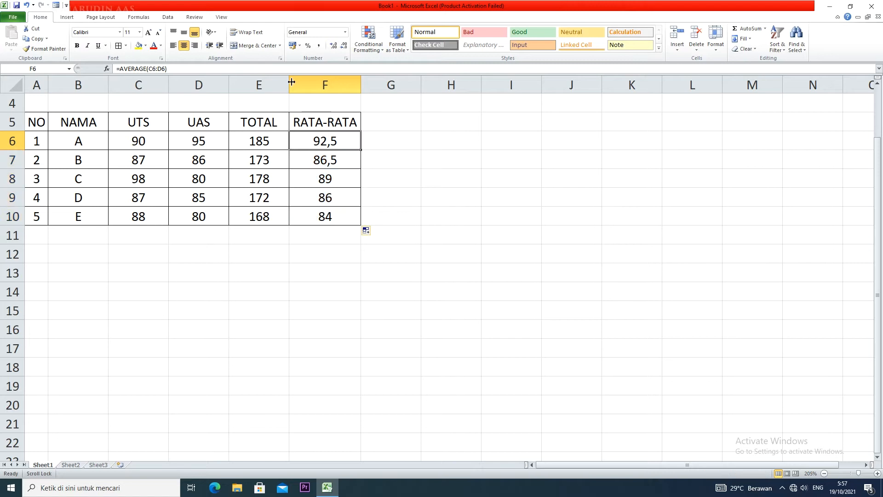
{"action": "left_click", "coordinate": [343, 46]}
{"action": "left_click", "coordinate": [340, 153]}
{"action": "left_click", "coordinate": [343, 46]}
{"action": "left_click", "coordinate": [340, 180]}
{"action": "left_click", "coordinate": [340, 143]}
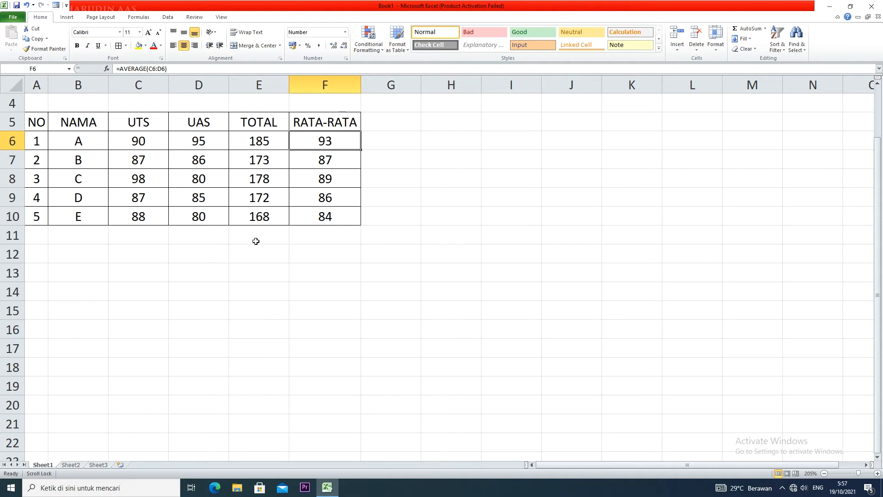
Enter the labels NILAI TERTINGGI in D11 and NILAI TERENDAH in D12 below the table
{"action": "left_click", "coordinate": [218, 241]}
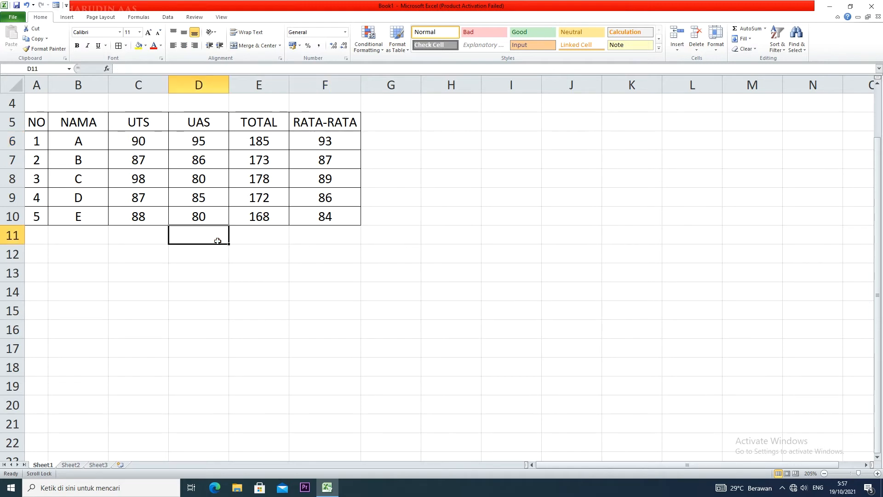
{"action": "type", "text": "NILAI TERTINGGI"}
{"action": "scroll", "coordinate": [219, 241], "scroll_direction": "down", "scroll_amount": 1}
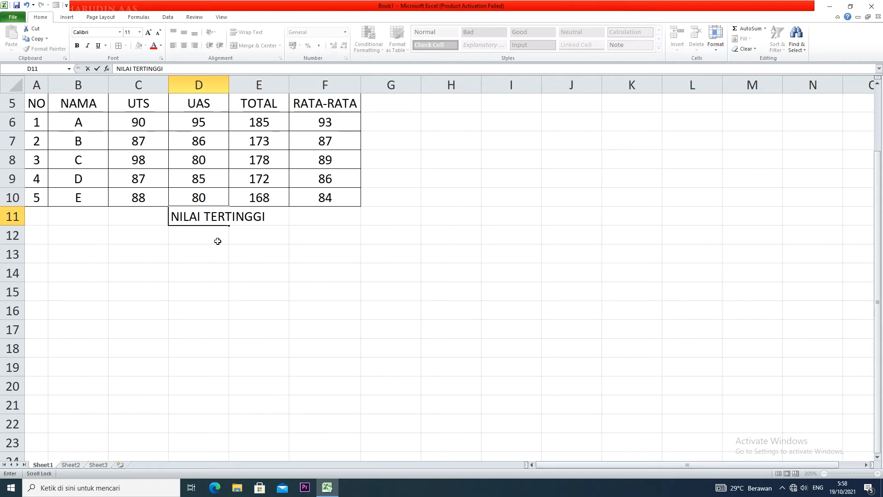
{"action": "key", "text": "Return"}
{"action": "type", "text": "NILAI TERENDAH"}
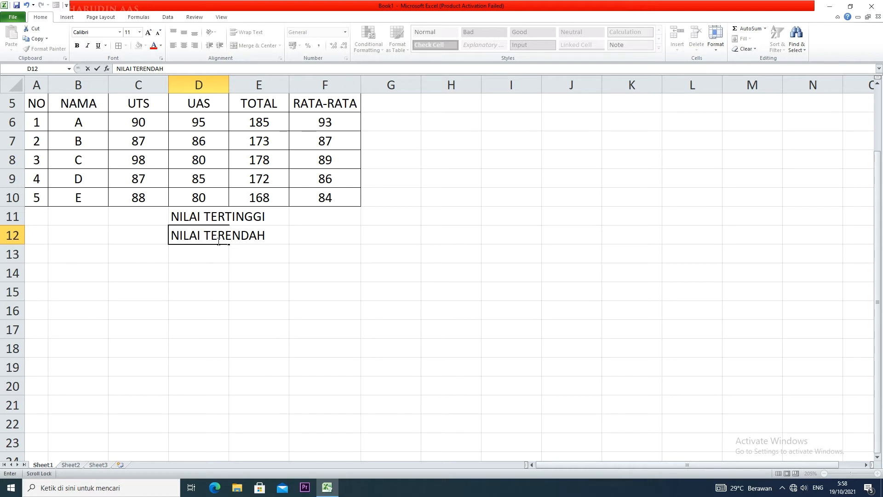
{"action": "key", "text": "Return"}
Enter the label NILAI TERTINGGI KE 2 in cell D13
{"action": "type", "text": "NI"}
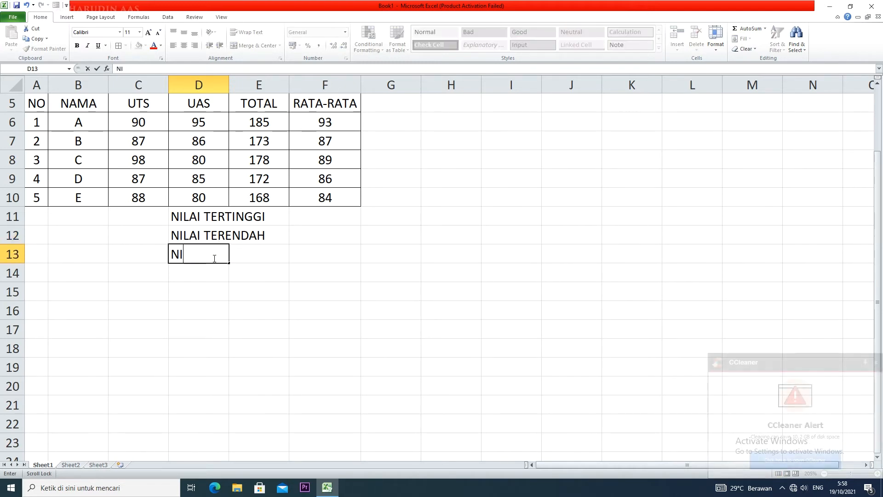
{"action": "type", "text": "LAI TERTI"}
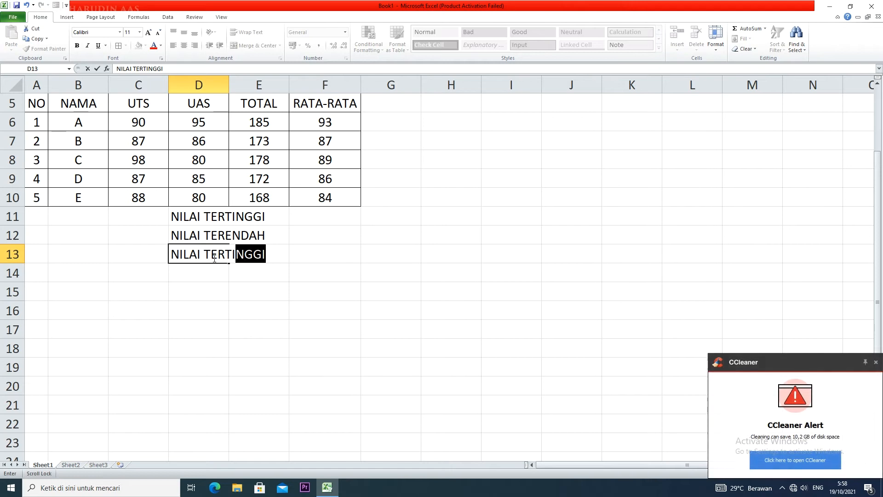
{"action": "type", "text": "NGGI KE 2"}
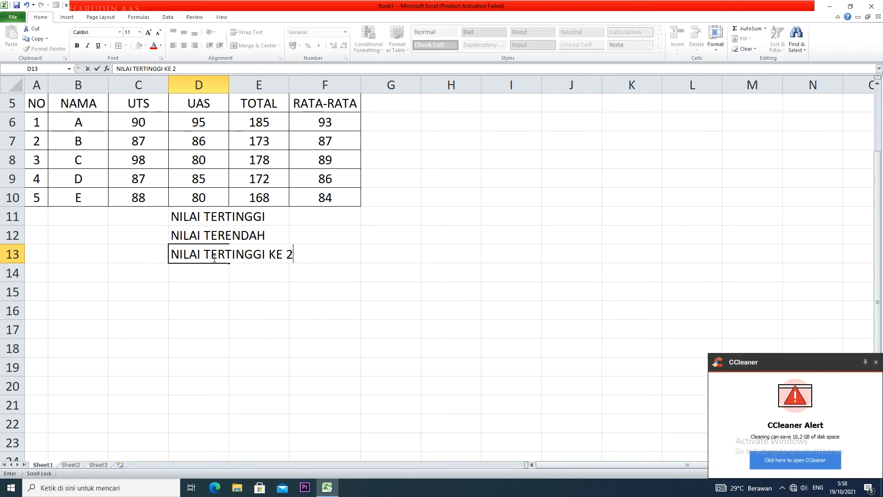
Enter the label NILAI TERENDAH KE 3 in cell D14
{"action": "left_click", "coordinate": [208, 272]}
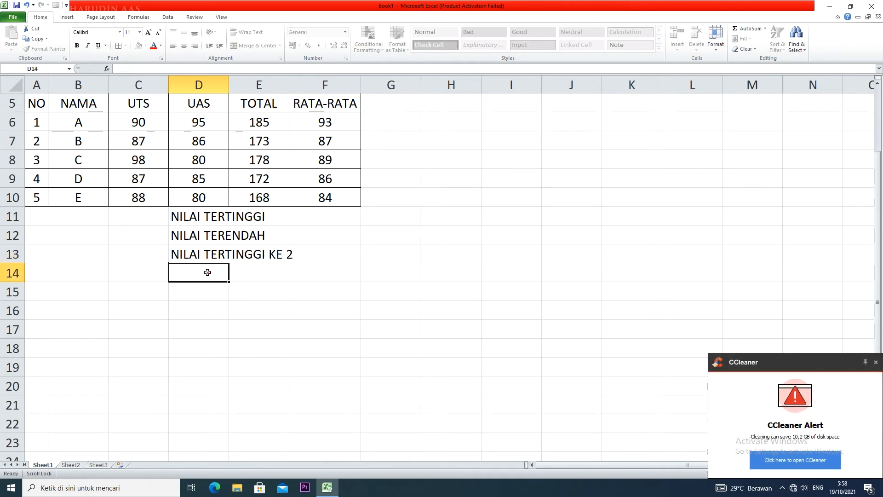
{"action": "type", "text": "NILAI "}
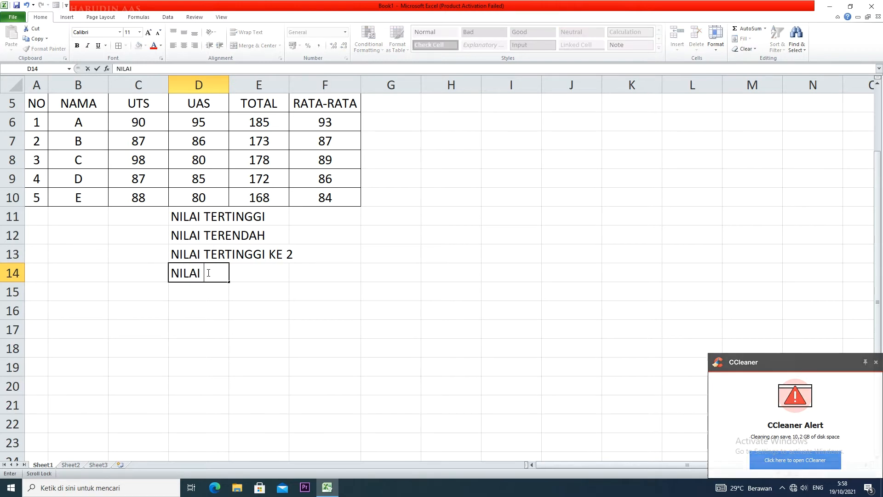
{"action": "type", "text": "TERTINGGI"}
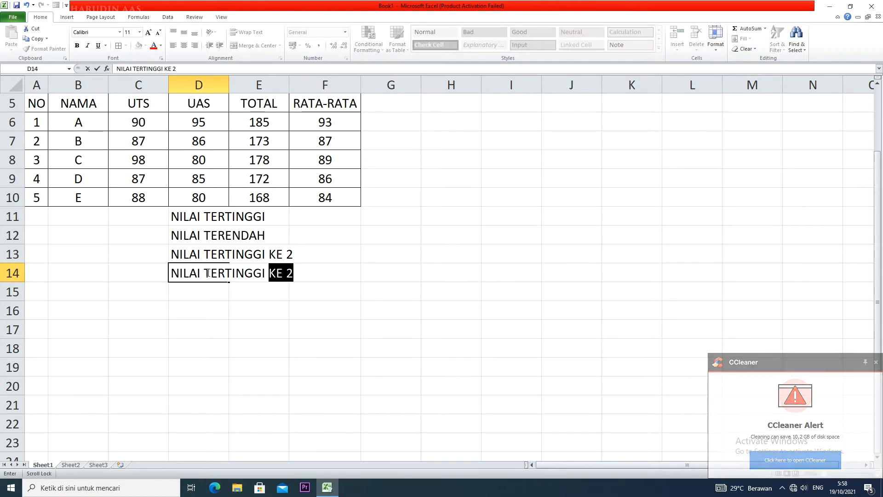
{"action": "key", "text": "BackSpace"}
{"action": "key", "text": "BackSpace"}
{"action": "key", "text": "BackSpace"}
{"action": "key", "text": "BackSpace"}
{"action": "key", "text": "BackSpace"}
{"action": "key", "text": "BackSpace"}
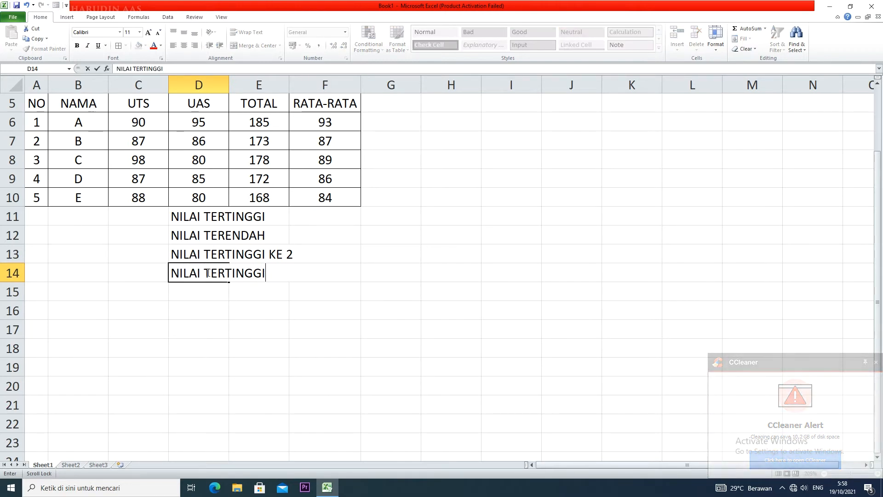
{"action": "key", "text": "BackSpace"}
{"action": "key", "text": "BackSpace"}
{"action": "type", "text": "ENDAH"}
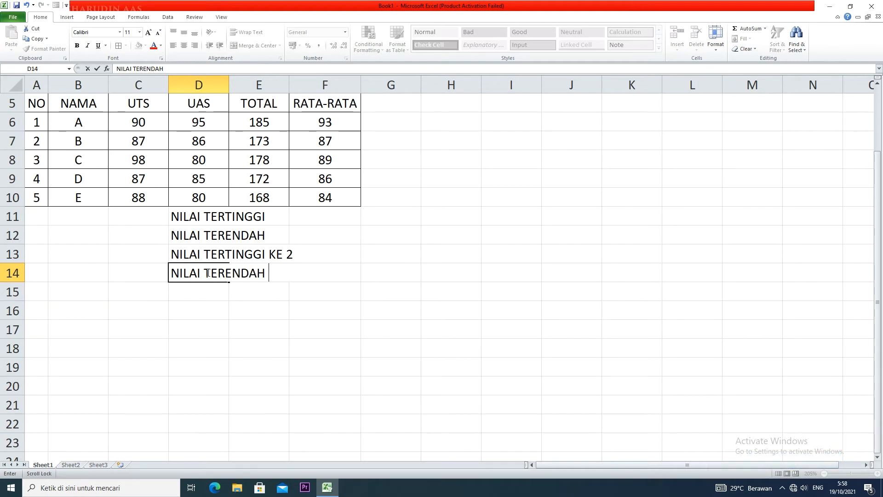
{"action": "type", "text": " KE 3"}
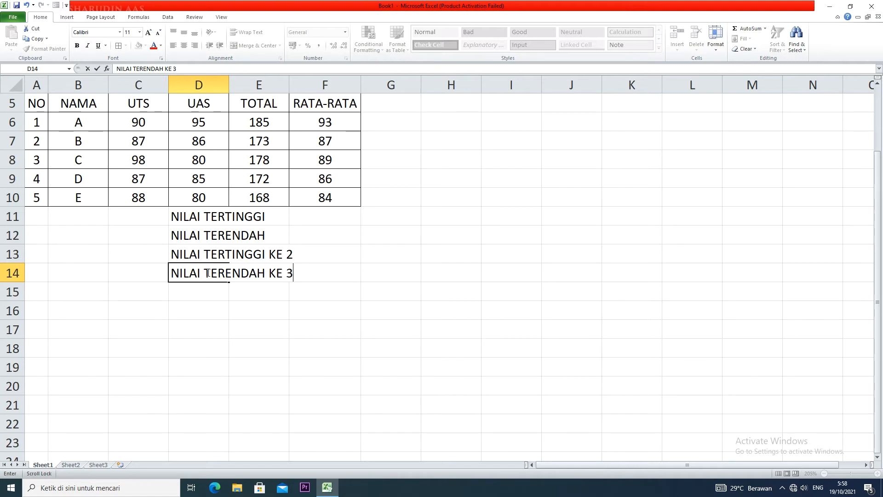
{"action": "left_click", "coordinate": [216, 297]}
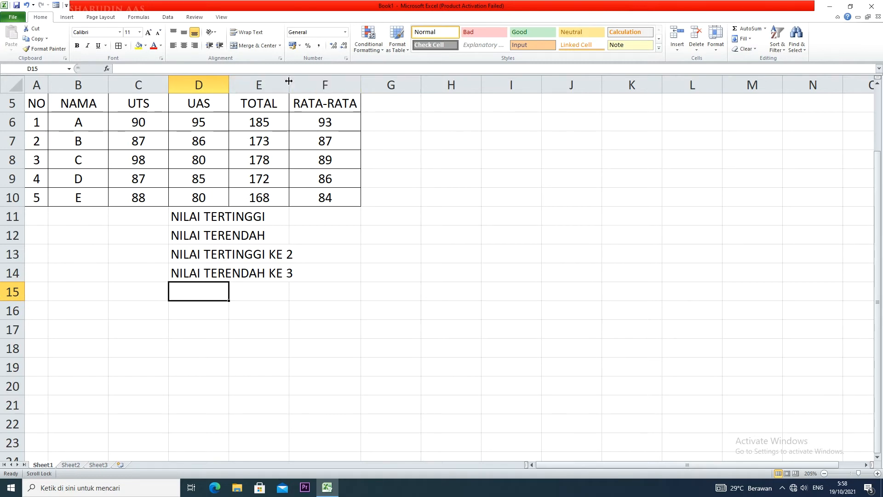
Widen column E slightly to fit the summary labels and apply all borders to D11:F14
{"action": "left_click_drag", "start_coordinate": [289, 81], "coordinate": [300, 81]}
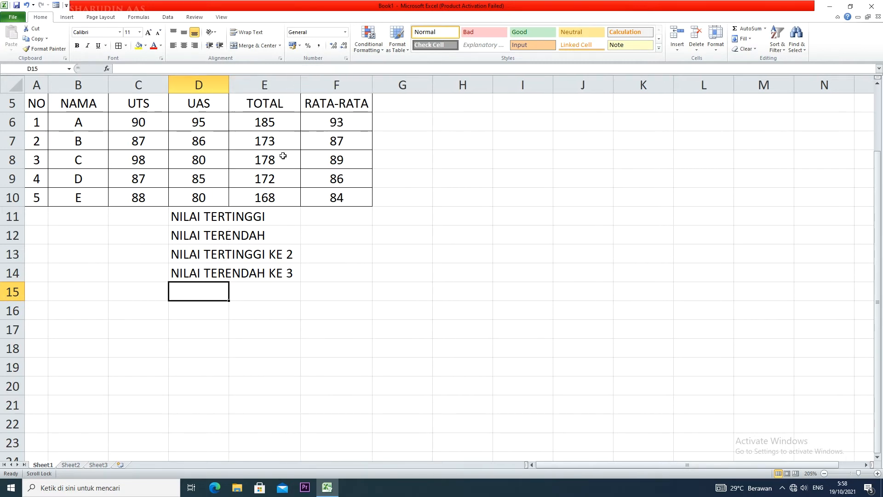
{"action": "left_click_drag", "start_coordinate": [239, 214], "coordinate": [292, 278]}
{"action": "left_click_drag", "start_coordinate": [200, 214], "coordinate": [366, 274]}
{"action": "left_click", "coordinate": [118, 46]}
{"action": "left_click", "coordinate": [457, 272]}
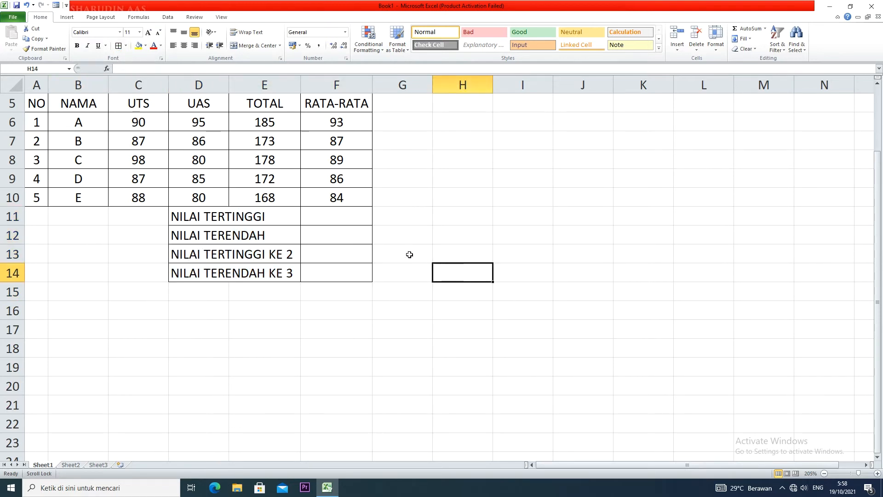
Enter =MAX(F6:F10) in F11 for NILAI TERTINGGI and center the result cells F11:F14
{"action": "left_click", "coordinate": [350, 220]}
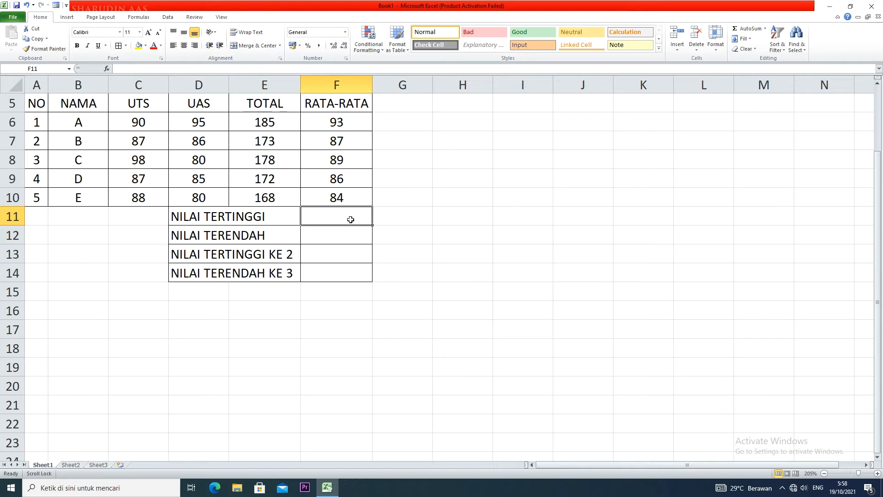
{"action": "type", "text": "=MAX"}
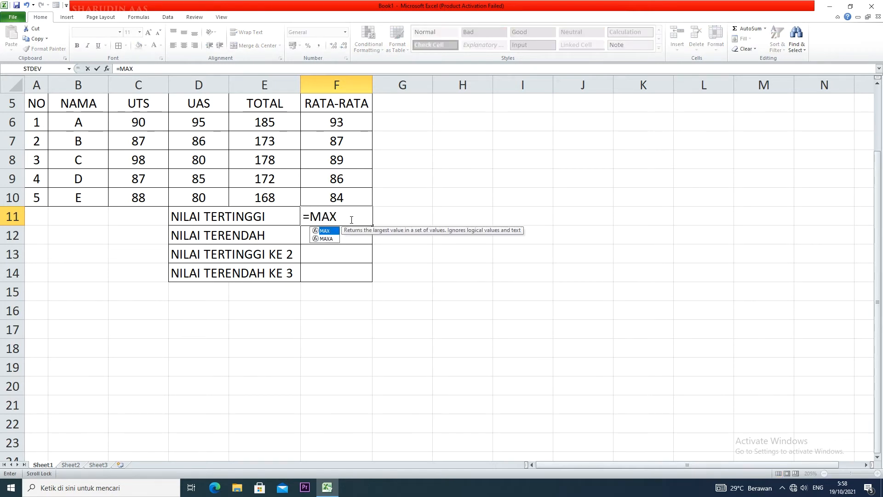
{"action": "type", "text": "("}
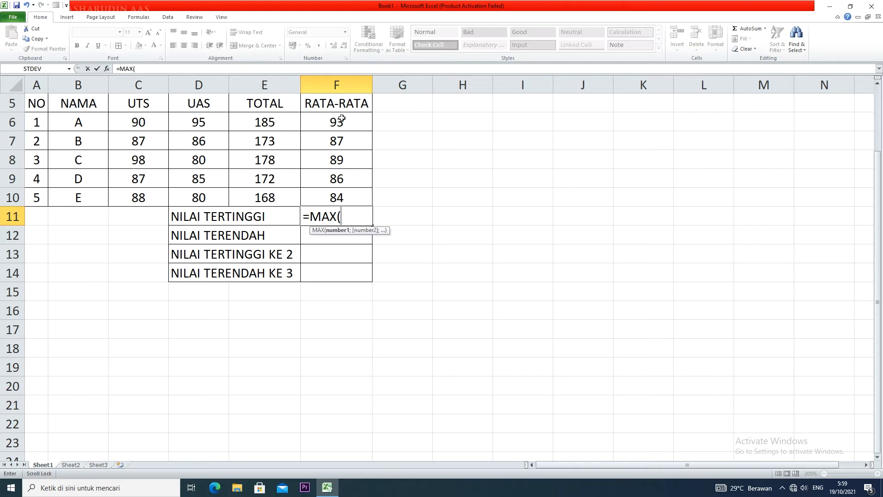
{"action": "left_click_drag", "start_coordinate": [341, 119], "coordinate": [345, 195]}
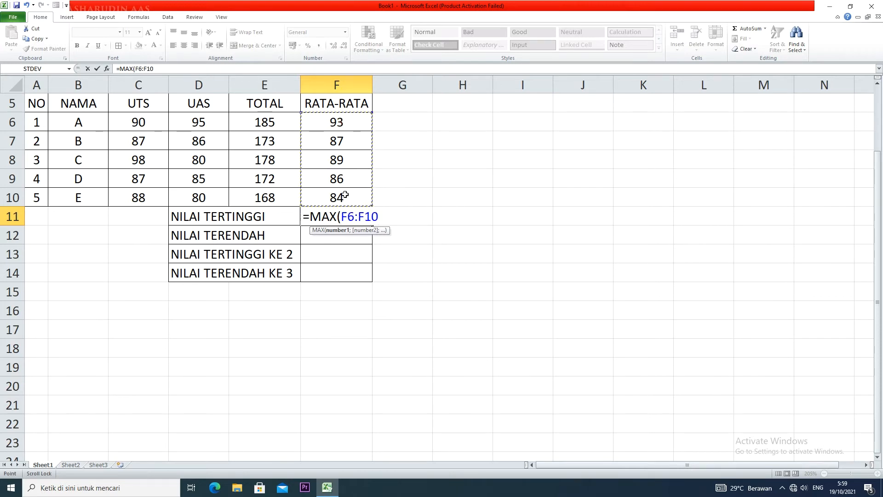
{"action": "type", "text": ")"}
{"action": "key", "text": "Return"}
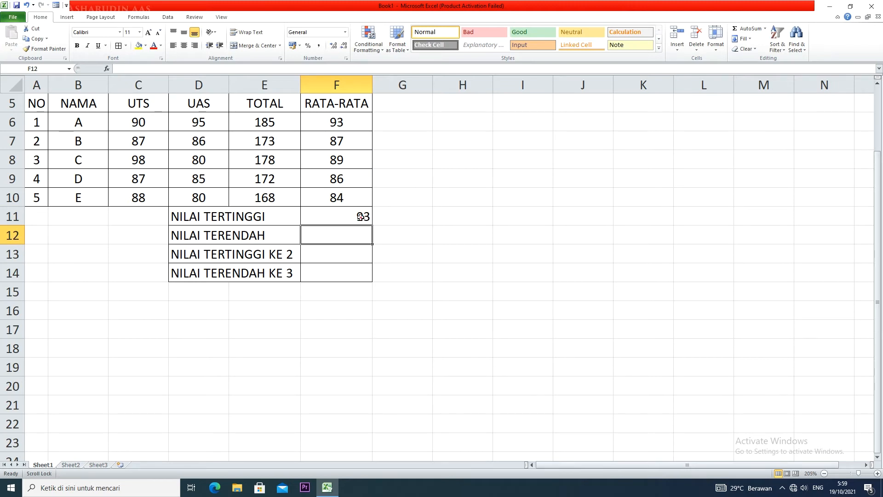
{"action": "left_click_drag", "start_coordinate": [361, 216], "coordinate": [349, 274]}
{"action": "left_click", "coordinate": [189, 47]}
Enter =MIN(F6:F10) in F12 for NILAI TERENDAH
{"action": "left_click", "coordinate": [357, 239]}
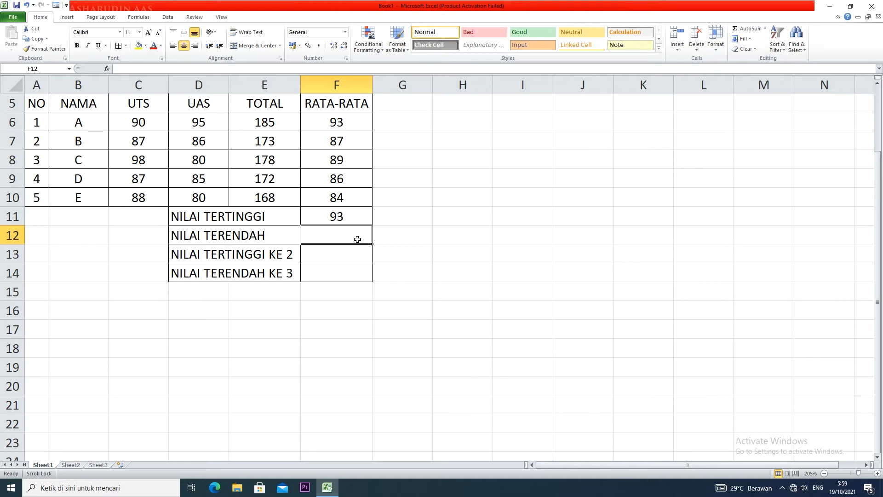
{"action": "type", "text": "="}
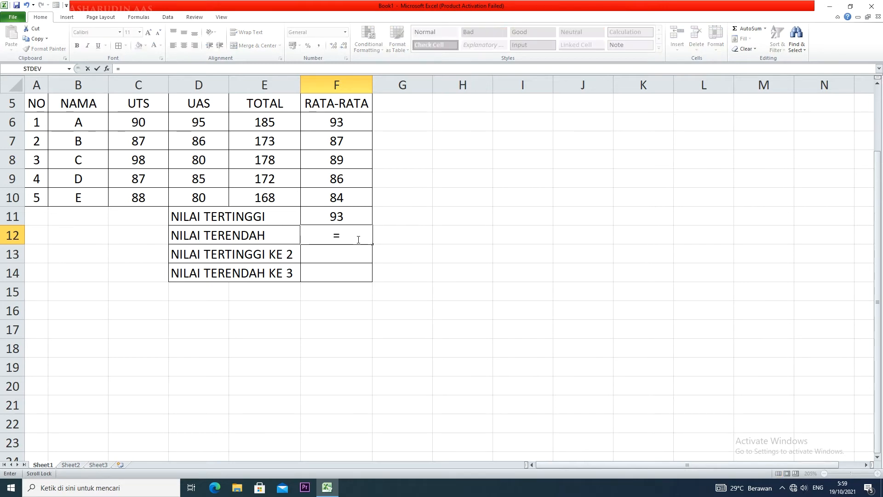
{"action": "type", "text": "MI"}
{"action": "key", "text": "BackSpace"}
{"action": "type", "text": "MIN"}
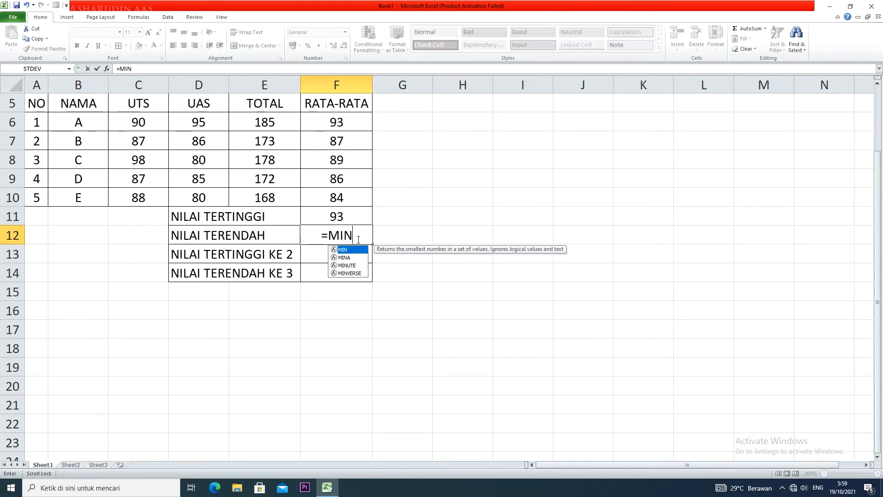
{"action": "type", "text": "("}
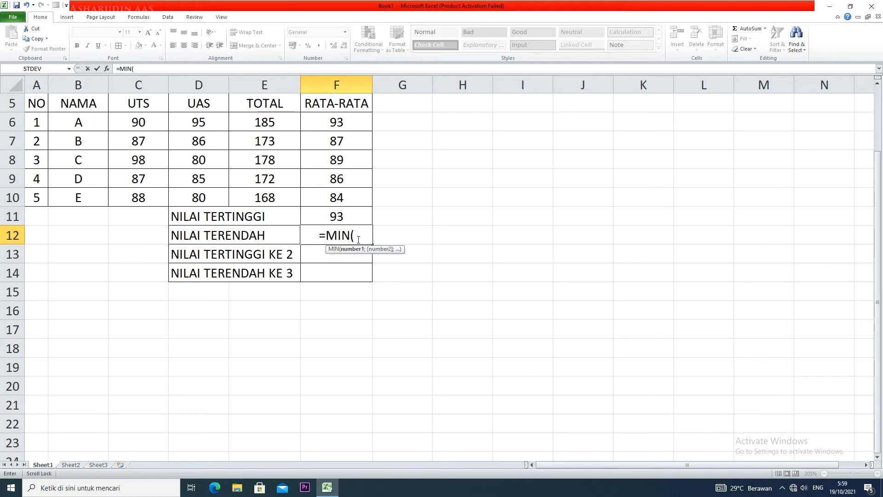
{"action": "left_click_drag", "start_coordinate": [346, 121], "coordinate": [346, 194]}
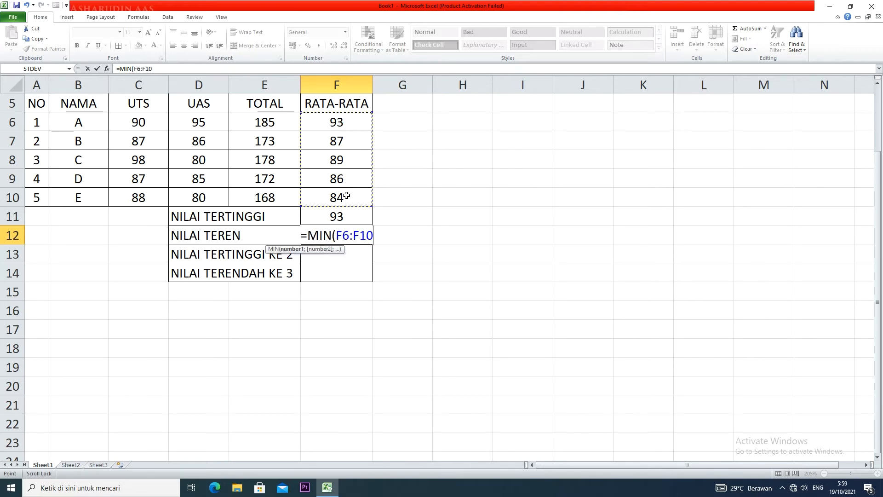
{"action": "type", "text": ")"}
{"action": "key", "text": "Return"}
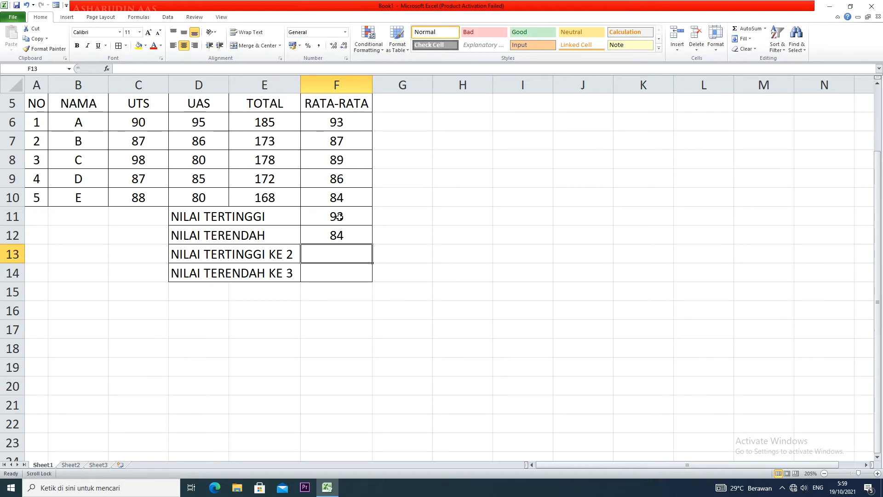
{"action": "left_click", "coordinate": [344, 237]}
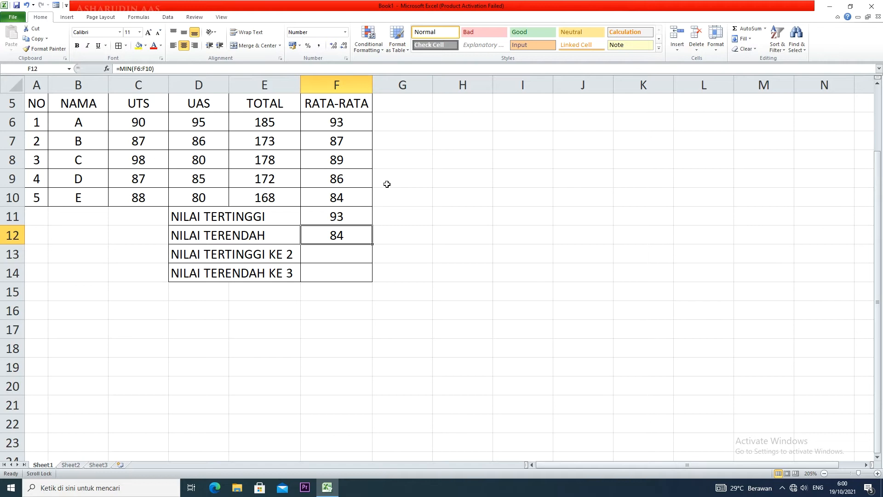
{"action": "left_click", "coordinate": [341, 259]}
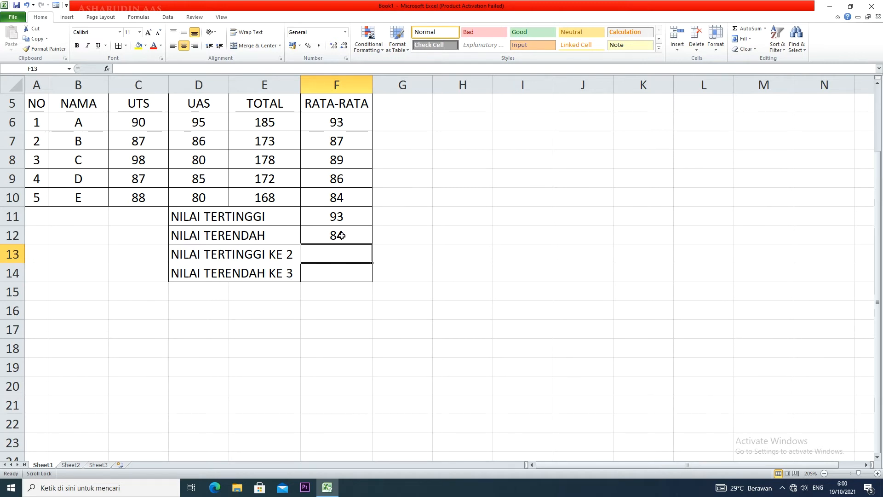
{"action": "left_click", "coordinate": [348, 201]}
{"action": "left_click", "coordinate": [346, 182]}
{"action": "left_click", "coordinate": [344, 147]}
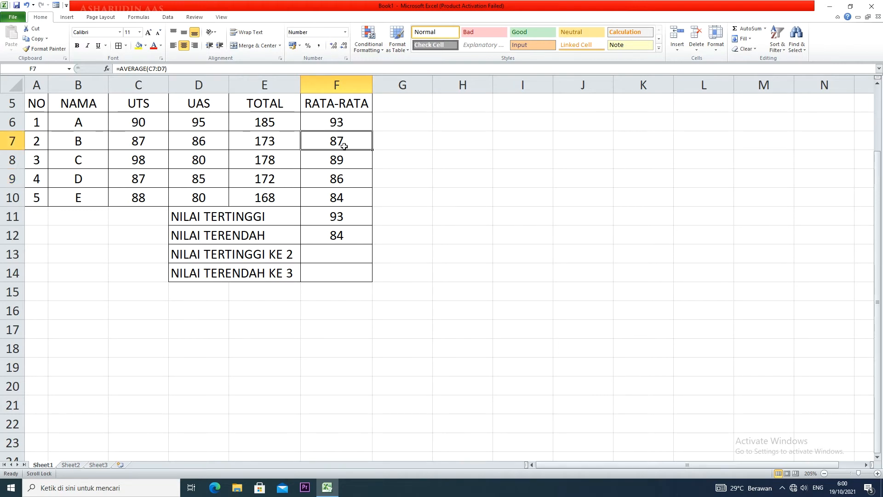
Enter =LARGE(F6:F10;2) in F13 to return the second-highest average
{"action": "left_click", "coordinate": [342, 255]}
{"action": "type", "text": "="}
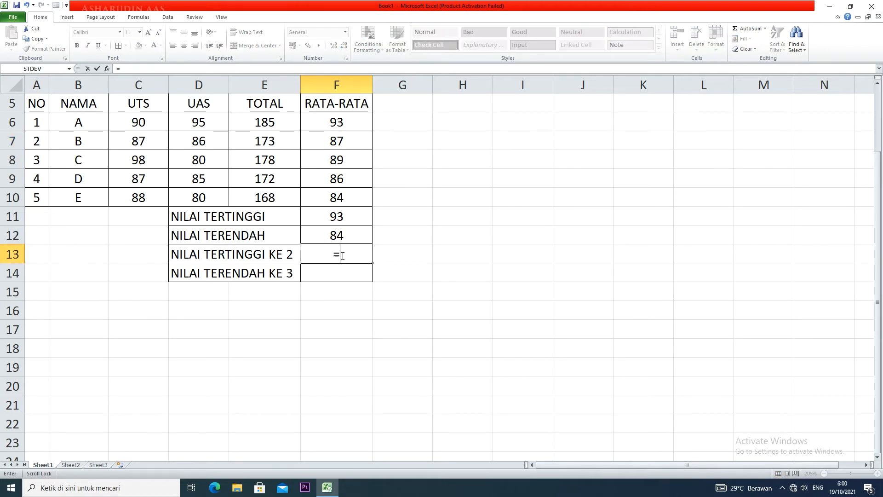
{"action": "type", "text": "LARGE"}
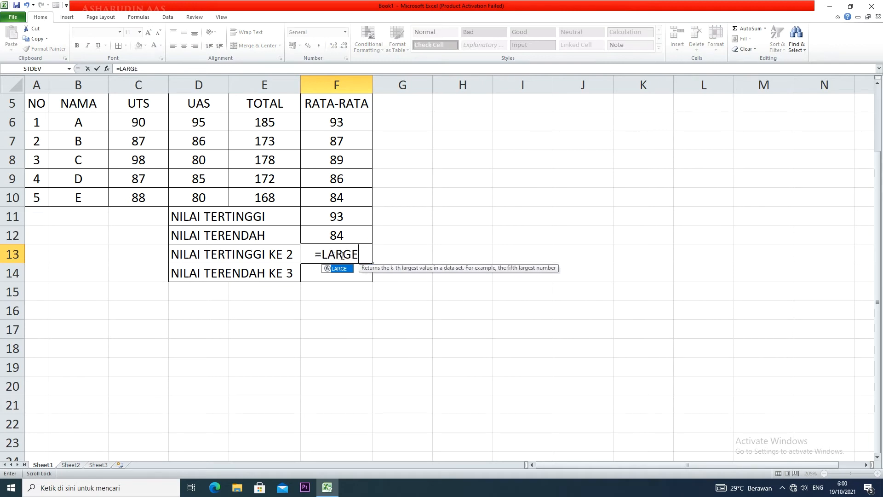
{"action": "type", "text": "("}
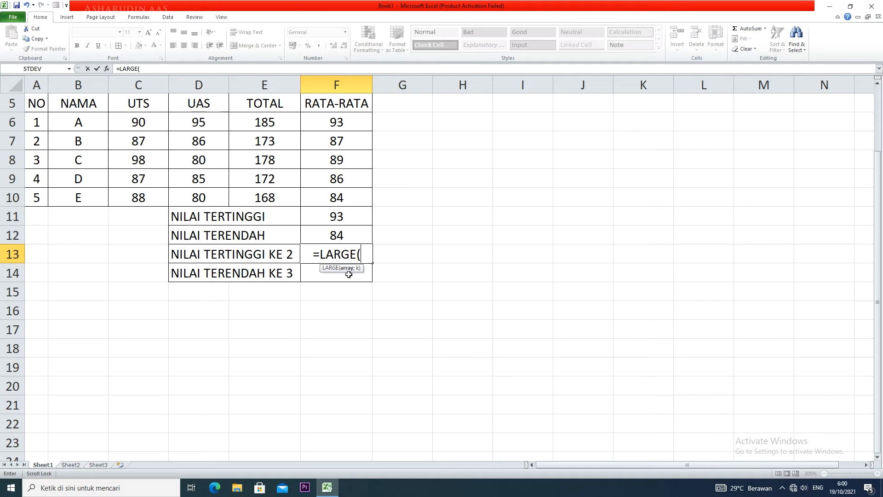
{"action": "left_click_drag", "start_coordinate": [334, 119], "coordinate": [330, 194]}
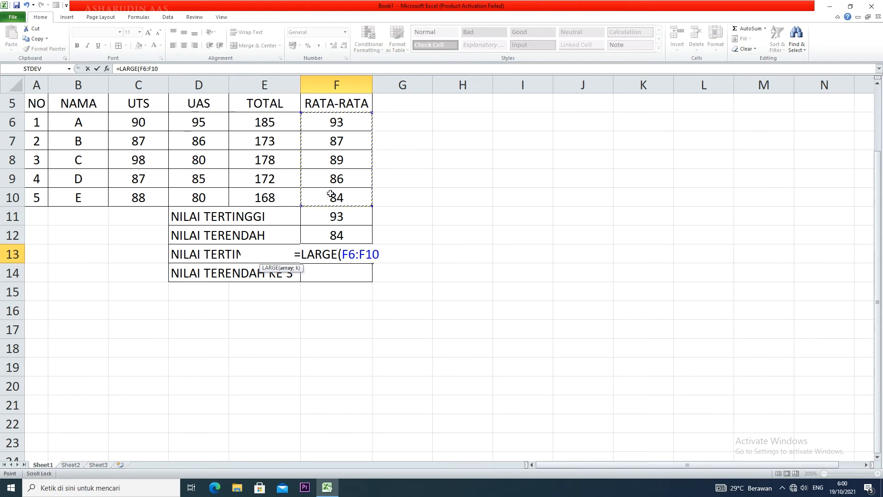
{"action": "type", "text": ";"}
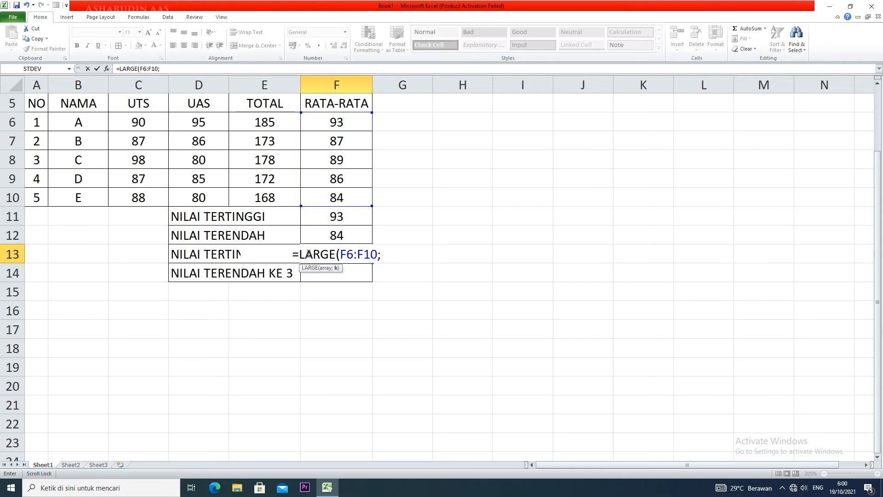
{"action": "type", "text": "2"}
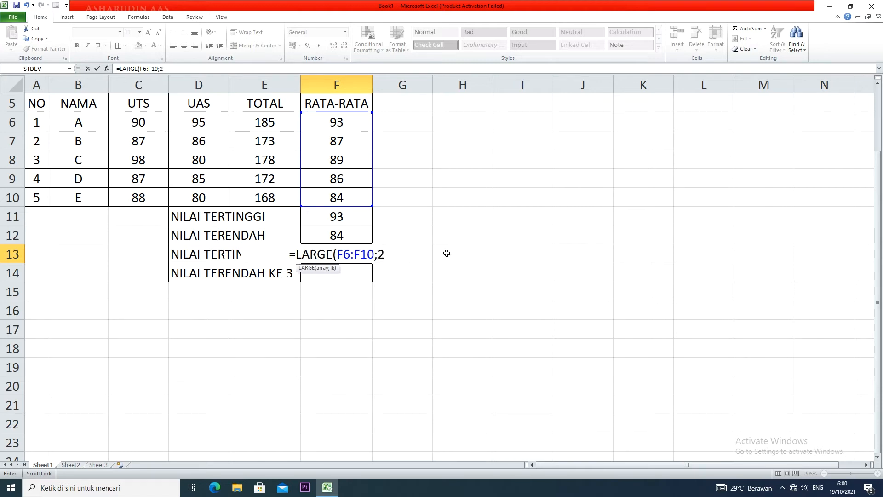
{"action": "type", "text": ")"}
{"action": "key", "text": "Return"}
{"action": "left_click", "coordinate": [336, 253]}
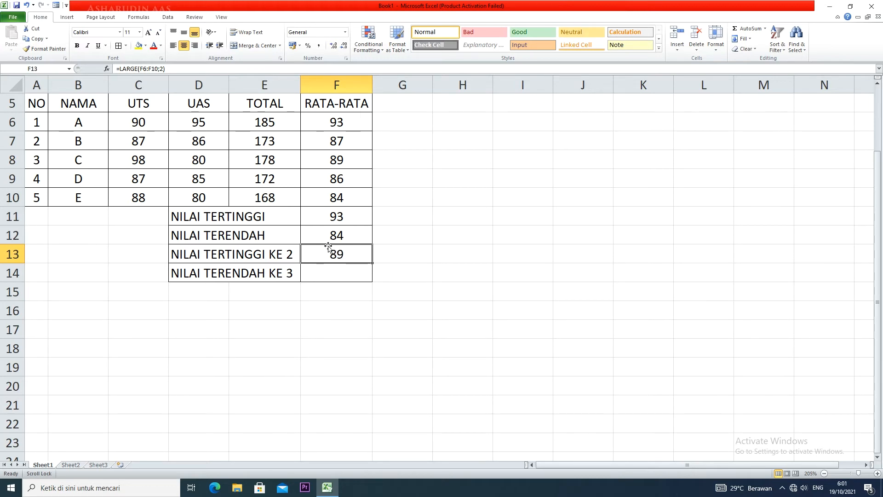
{"action": "left_click", "coordinate": [341, 216]}
{"action": "left_click", "coordinate": [351, 126]}
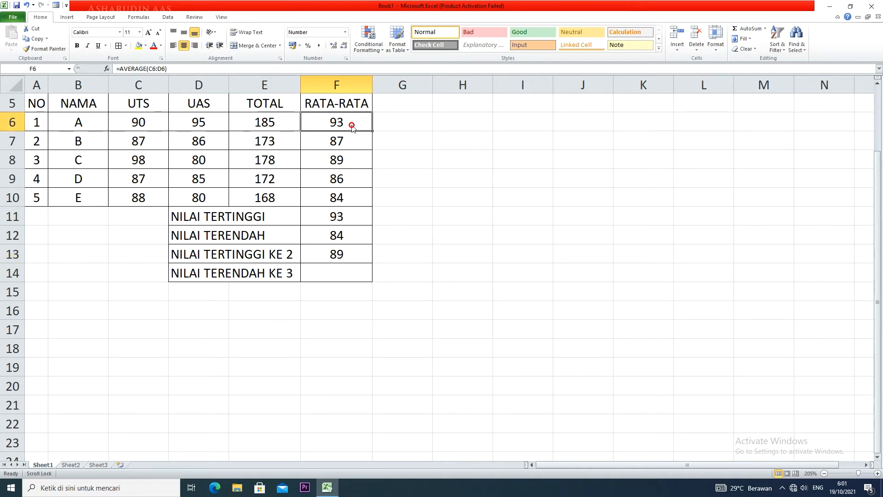
{"action": "left_click", "coordinate": [345, 161]}
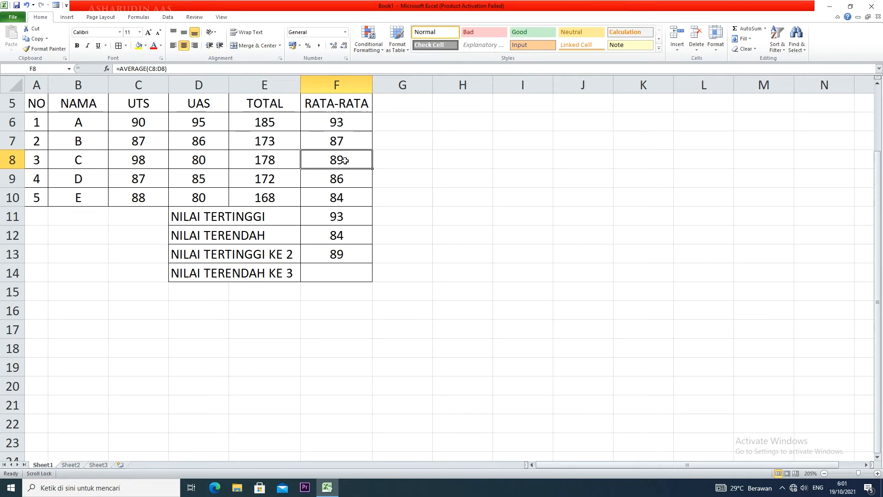
Enter =SMALL(F6:F10;3) in F14 for the third-lowest average and reduce its display to no decimals
{"action": "left_click", "coordinate": [340, 272]}
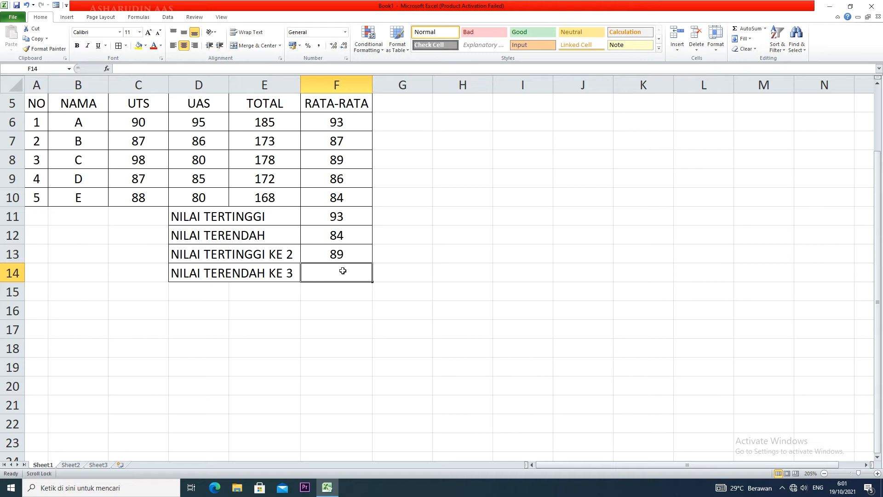
{"action": "type", "text": "=SMALL("}
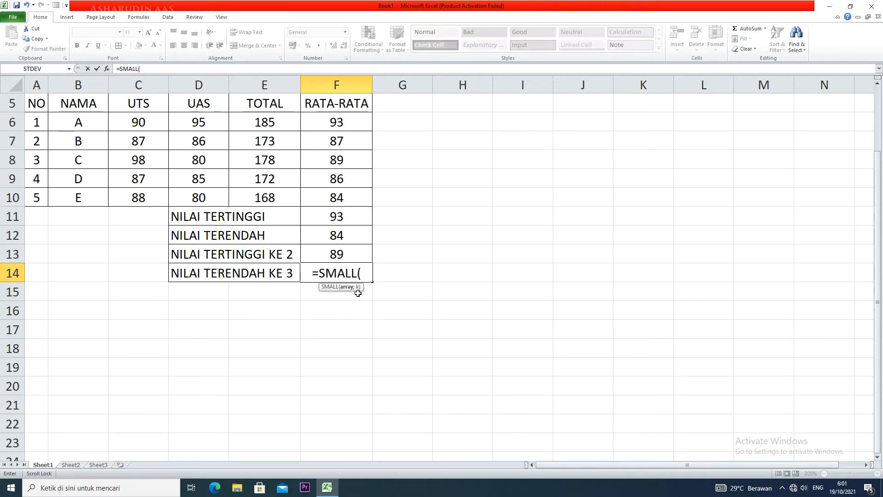
{"action": "left_click_drag", "start_coordinate": [351, 119], "coordinate": [342, 196]}
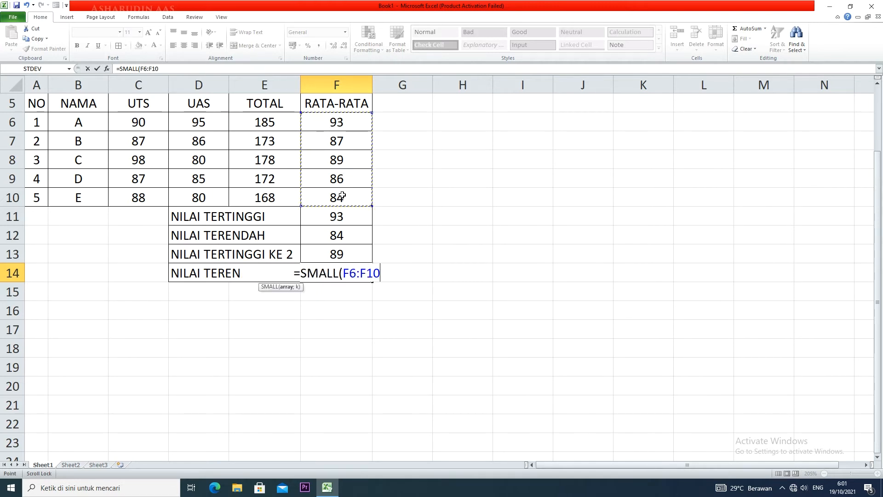
{"action": "type", "text": ";"}
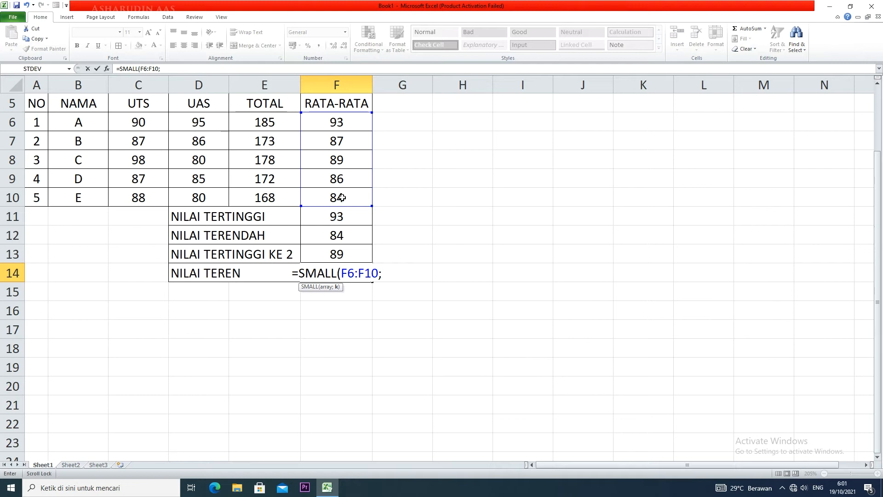
{"action": "type", "text": "3"}
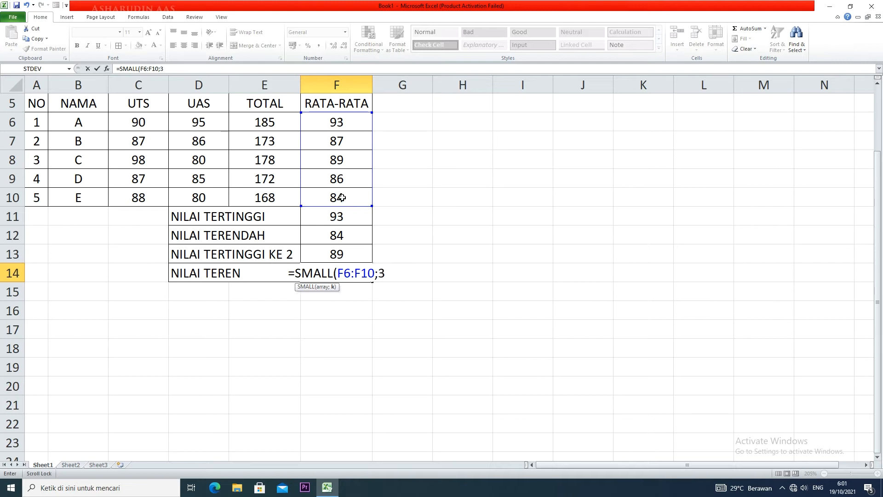
{"action": "type", "text": ")"}
{"action": "key", "text": "Return"}
{"action": "left_click", "coordinate": [349, 271]}
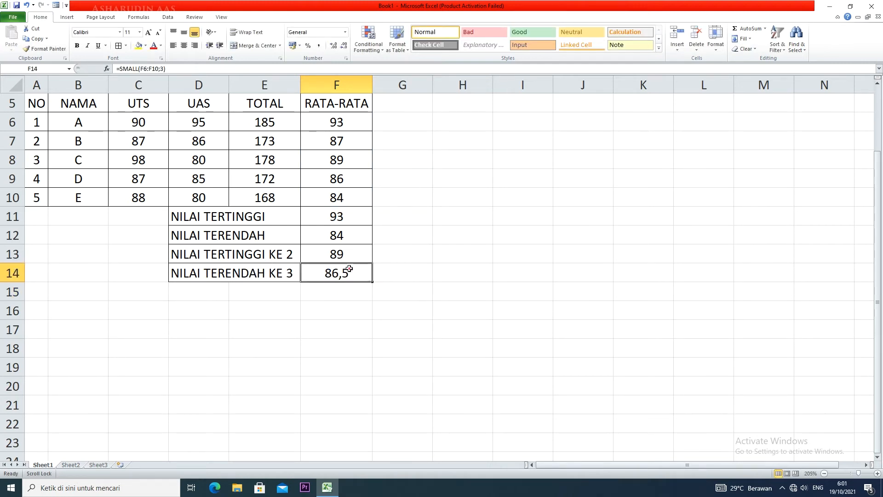
{"action": "left_click", "coordinate": [344, 47]}
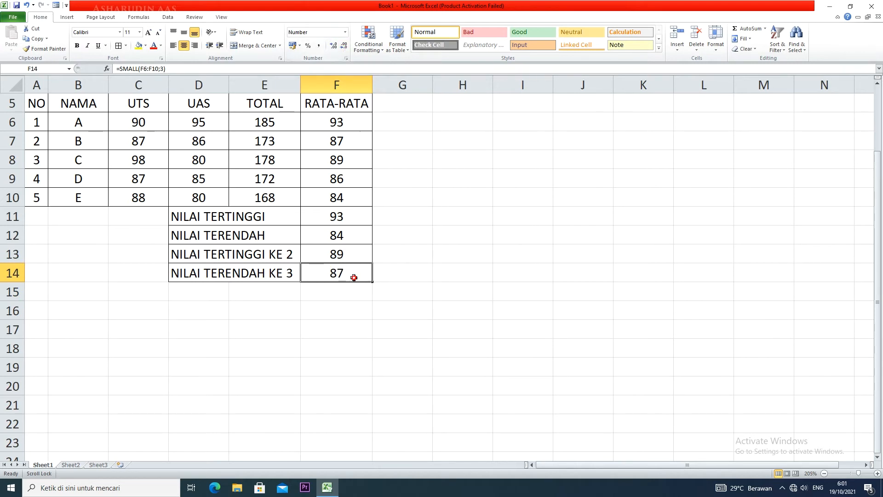
{"action": "left_click", "coordinate": [344, 239]}
{"action": "left_click", "coordinate": [346, 201]}
{"action": "left_click", "coordinate": [350, 183]}
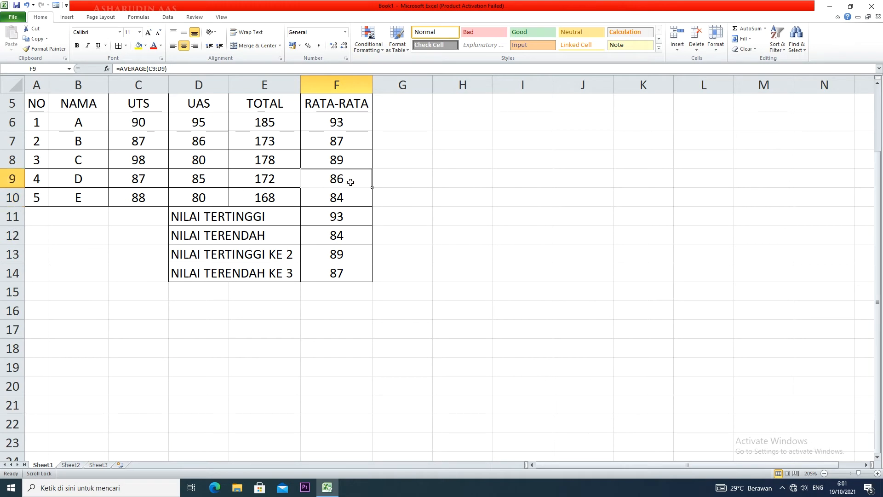
{"action": "left_click", "coordinate": [350, 143]}
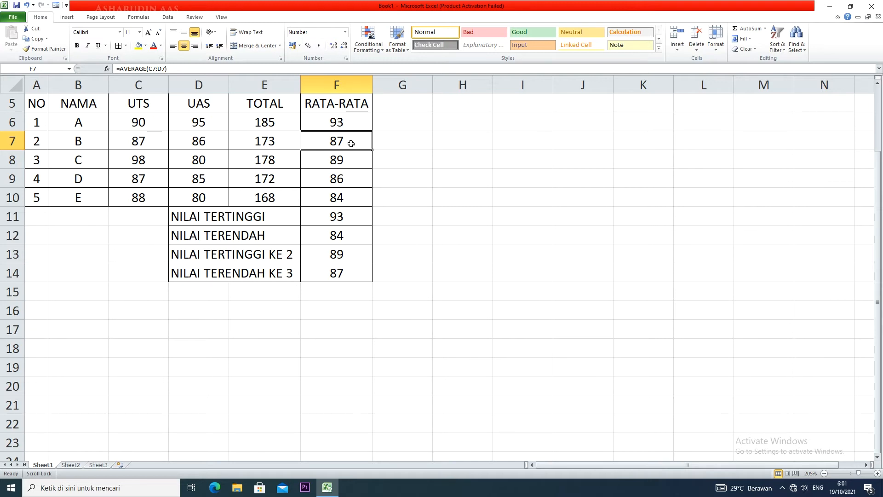
Insert a new sheet column between NO and NAMA and widen it
{"action": "left_click_drag", "start_coordinate": [95, 103], "coordinate": [94, 192]}
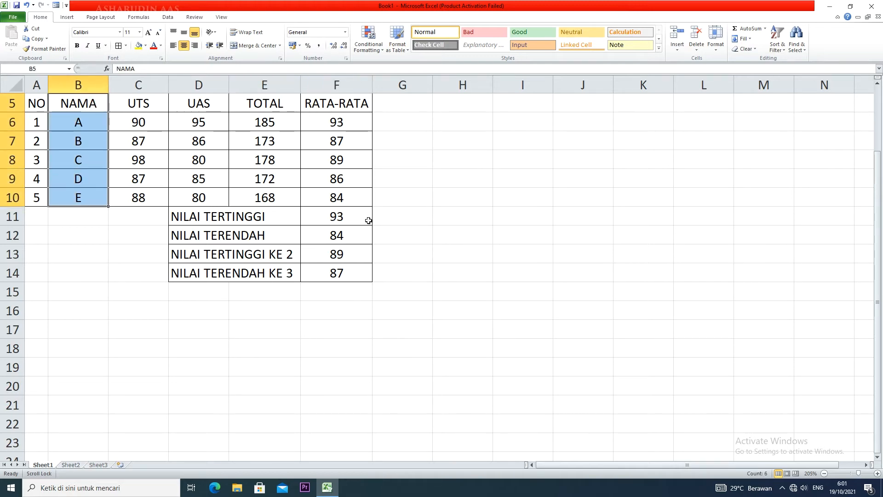
{"action": "left_click", "coordinate": [684, 50]}
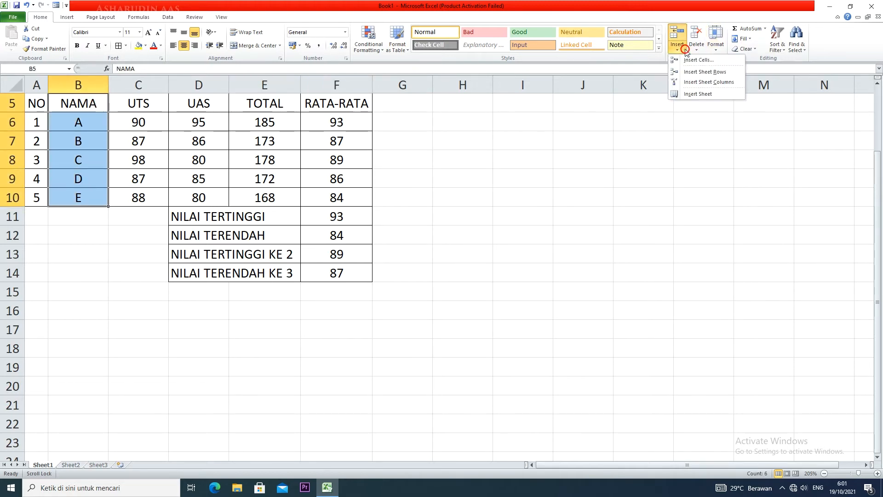
{"action": "left_click", "coordinate": [706, 82]}
{"action": "left_click_drag", "start_coordinate": [74, 80], "coordinate": [102, 86]}
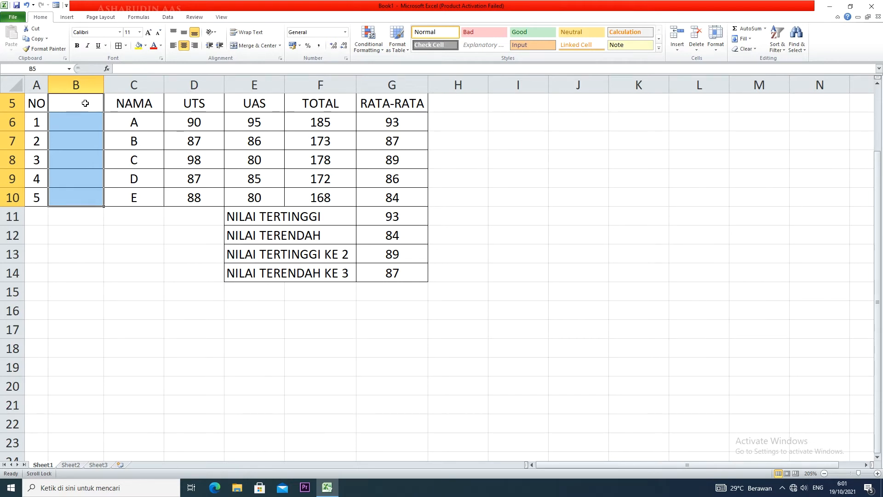
Undo the column inserted before NAMA and insert a new sheet column between NAMA and UTS instead
{"action": "key", "text": "ctrl+z"}
{"action": "key", "text": "ctrl+z"}
{"action": "left_click_drag", "start_coordinate": [132, 101], "coordinate": [146, 193]}
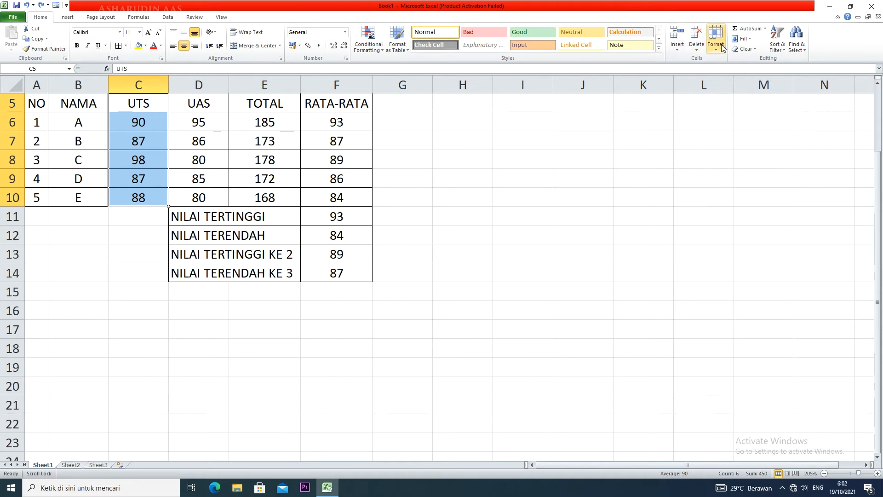
{"action": "left_click", "coordinate": [677, 45]}
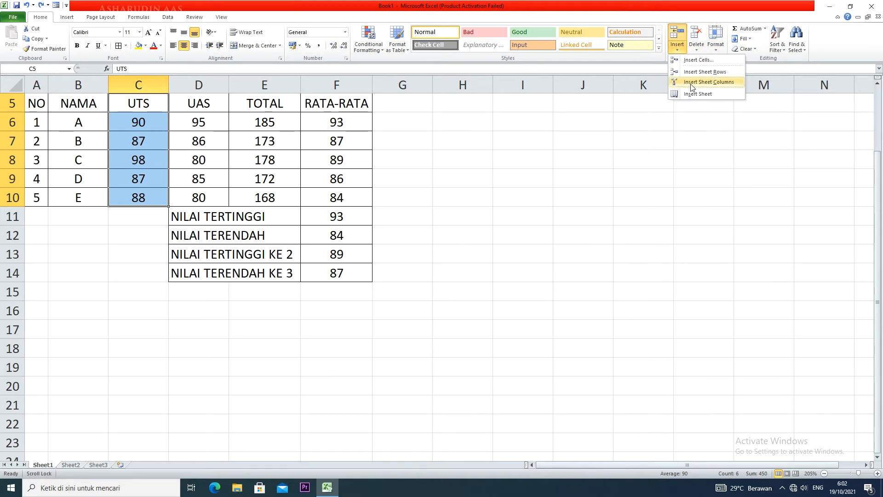
{"action": "left_click", "coordinate": [690, 83]}
Enter JURUSAN as the header of the new column in C5
{"action": "left_click", "coordinate": [144, 107]}
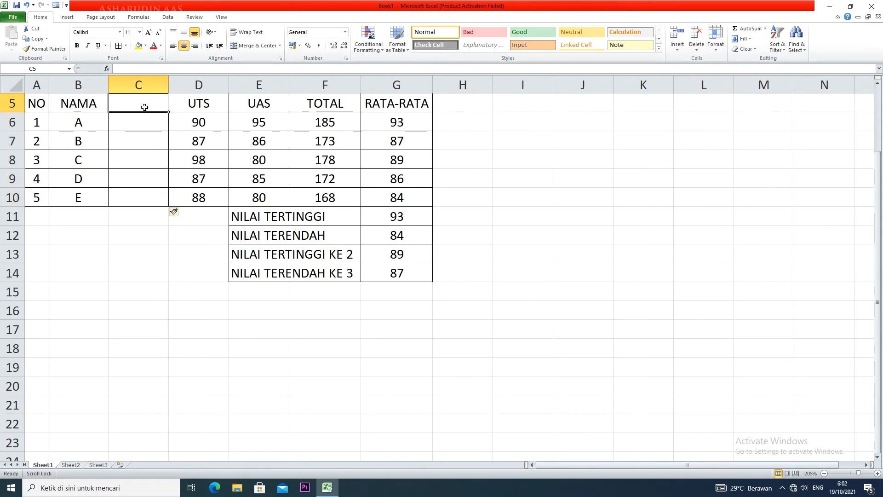
{"action": "type", "text": "JK"}
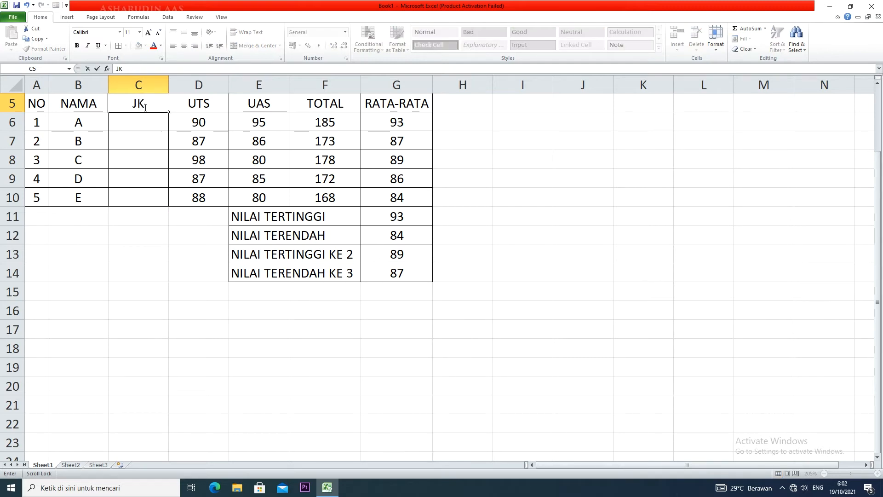
{"action": "key", "text": "BackSpace"}
{"action": "type", "text": "URUSAN"}
Enter IPA in C6 as the JURUSAN of student A
{"action": "left_click", "coordinate": [152, 123]}
{"action": "type", "text": "IPA"}
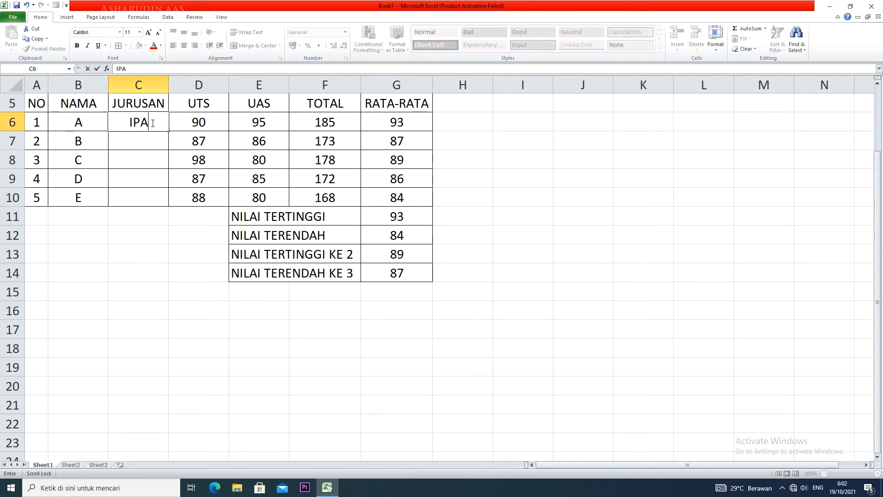
{"action": "scroll", "coordinate": [152, 122], "scroll_direction": "down", "scroll_amount": 1}
{"action": "type", "text": "IPA"}
{"action": "key", "text": "BackSpace"}
{"action": "key", "text": "BackSpace"}
{"action": "key", "text": "BackSpace"}
{"action": "scroll", "coordinate": [151, 123], "scroll_direction": "up", "scroll_amount": 2}
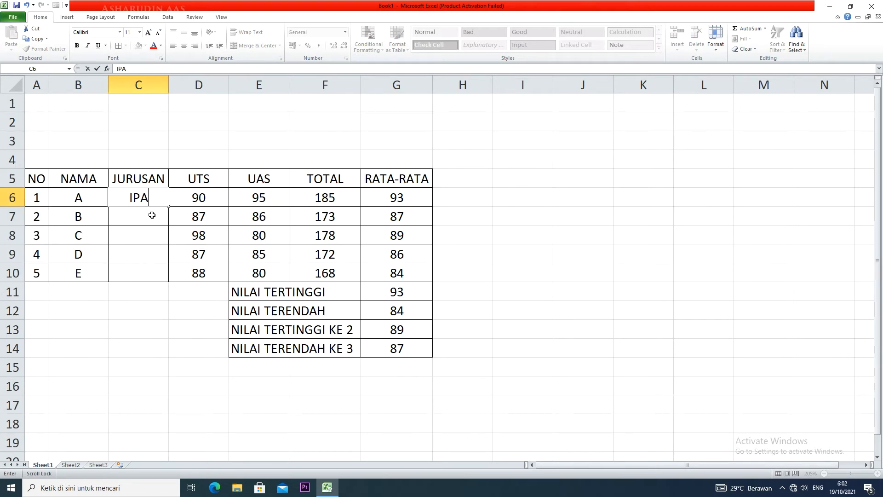
Enter IPS in C7, fill it down to C9, and enter IPA in C10
{"action": "left_click", "coordinate": [152, 215]}
{"action": "type", "text": "IPS"}
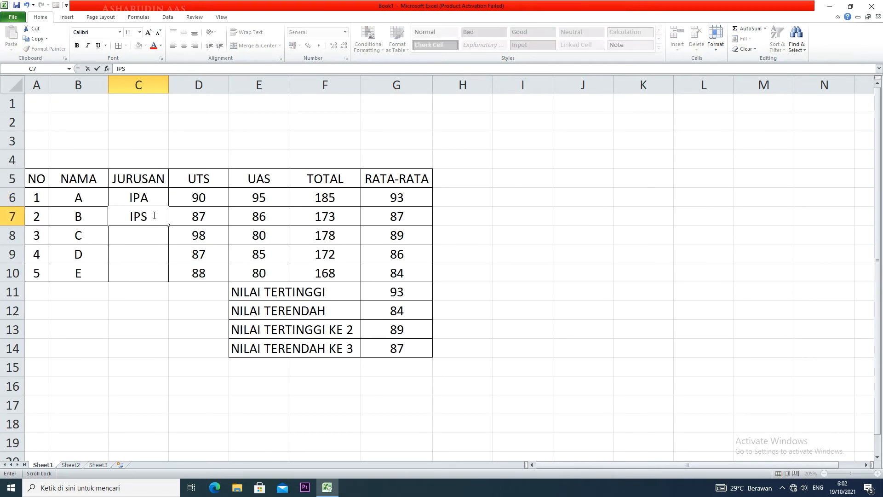
{"action": "left_click_drag", "start_coordinate": [168, 225], "coordinate": [169, 261]}
{"action": "left_click", "coordinate": [163, 275]}
{"action": "type", "text": "A"}
{"action": "key", "text": "BackSpace"}
{"action": "type", "text": "IPA"}
{"action": "left_click", "coordinate": [187, 304]}
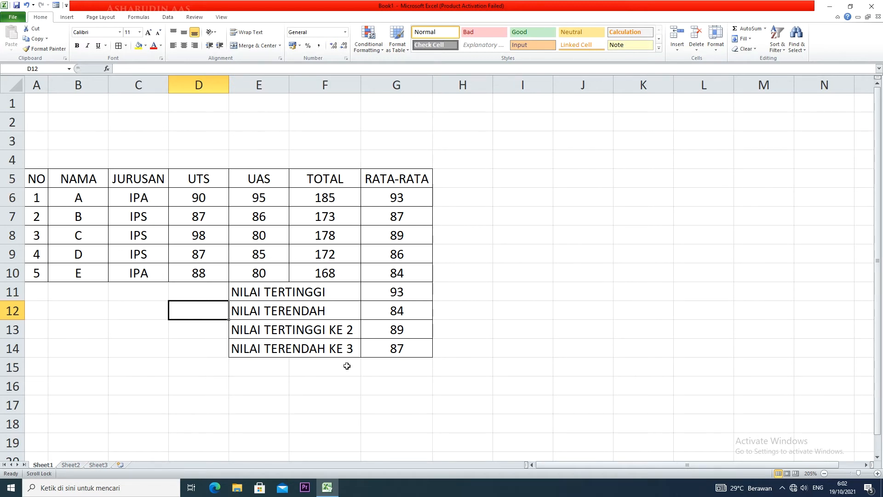
Enter the label NILAI TERTINGGI IPA in E15, below NILAI TERENDAH KE 3
{"action": "left_click", "coordinate": [259, 374]}
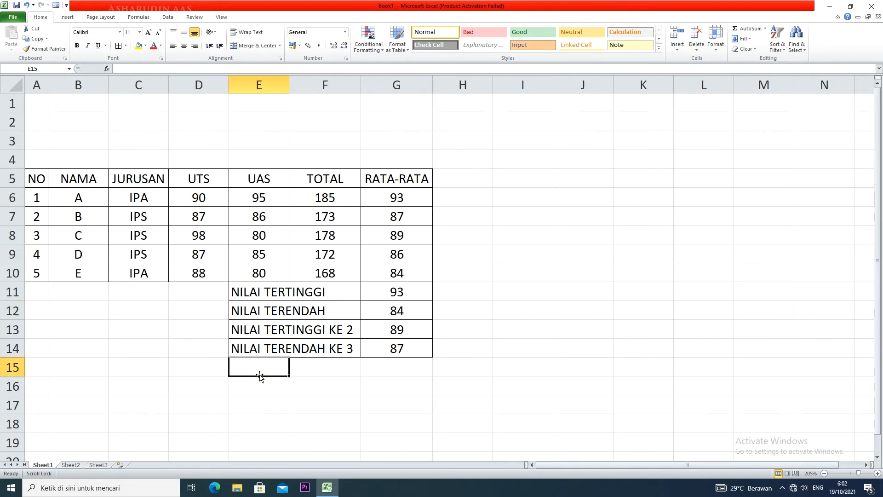
{"action": "type", "text": "NILAI TERTINGGI"}
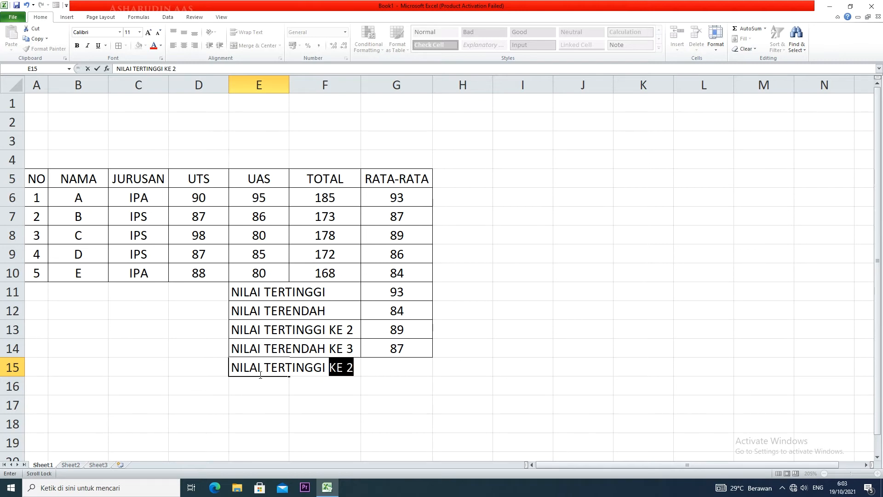
{"action": "type", "text": " IPS"}
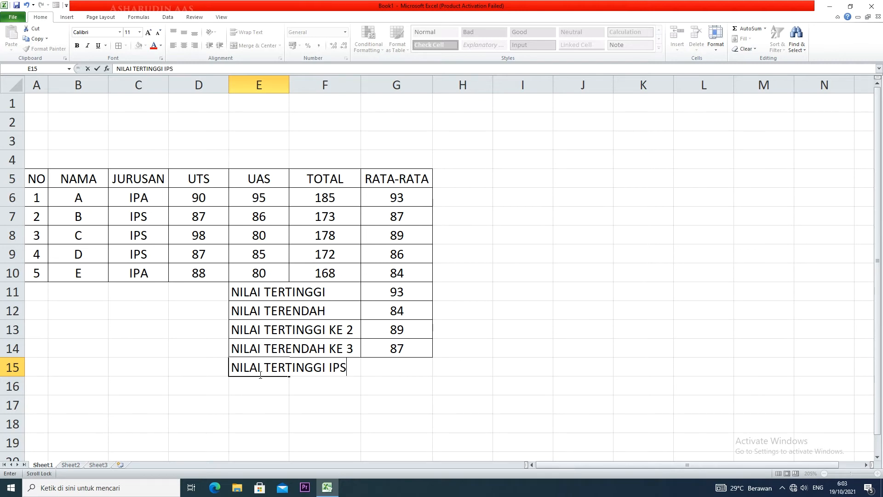
{"action": "key", "text": "BackSpace"}
{"action": "type", "text": "A"}
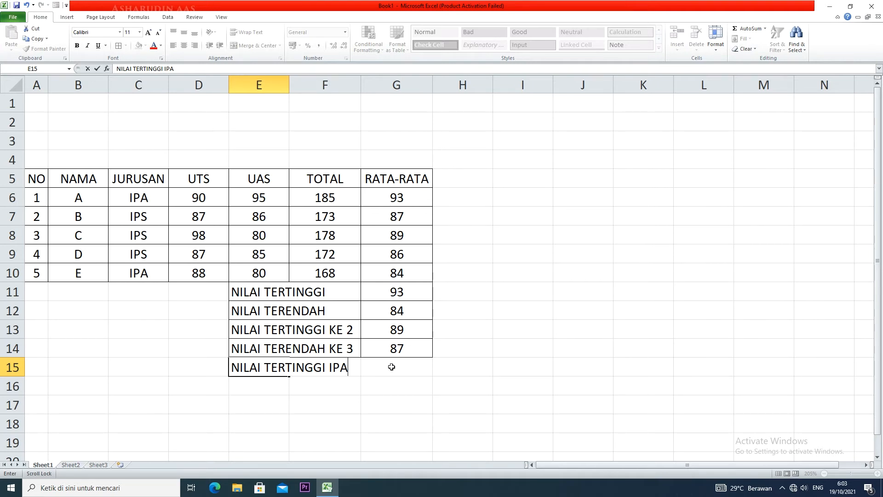
Enter the label NILAI TERTINGGI IPS in E16
{"action": "left_click", "coordinate": [242, 390]}
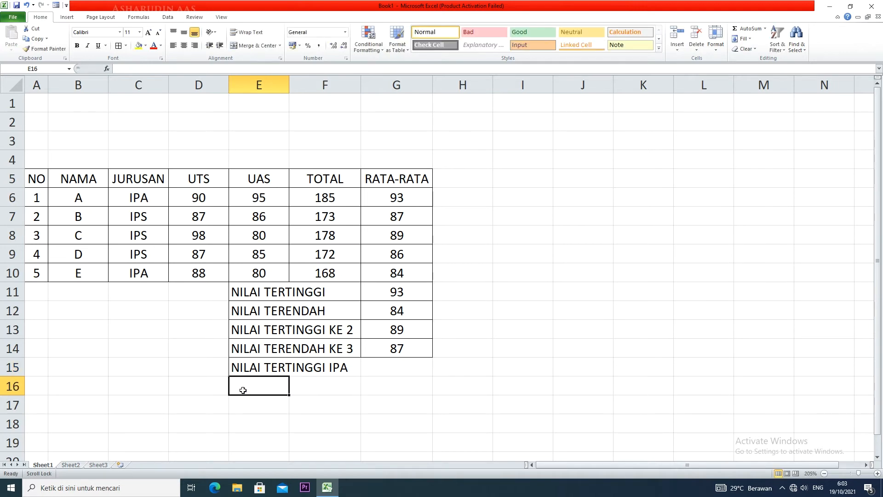
{"action": "type", "text": "NILAI Y"}
{"action": "key", "text": "BackSpace"}
{"action": "type", "text": "TERTIGG"}
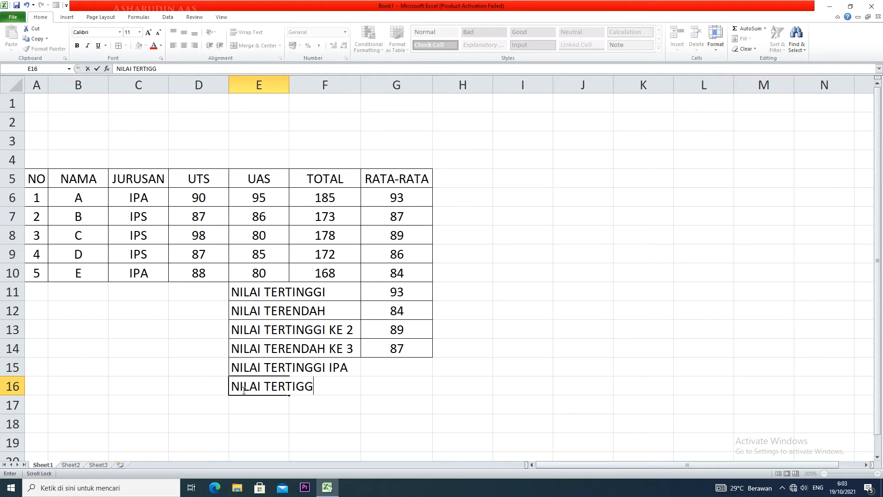
{"action": "key", "text": "BackSpace"}
{"action": "key", "text": "BackSpace"}
{"action": "type", "text": "NGGI IPS"}
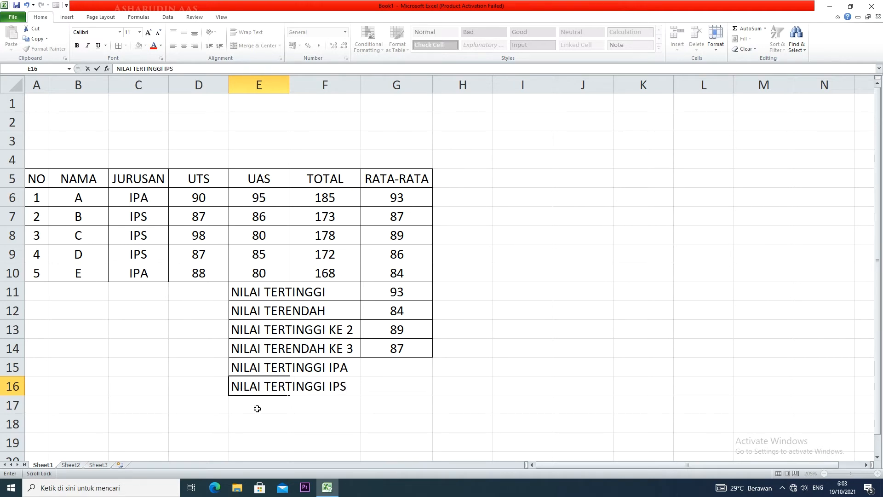
{"action": "key", "text": "Return"}
Enter the labels NILAI TERENDAH IPA in E17 and NILAI TERENDAH IPS in E18
{"action": "type", "text": "NILAI "}
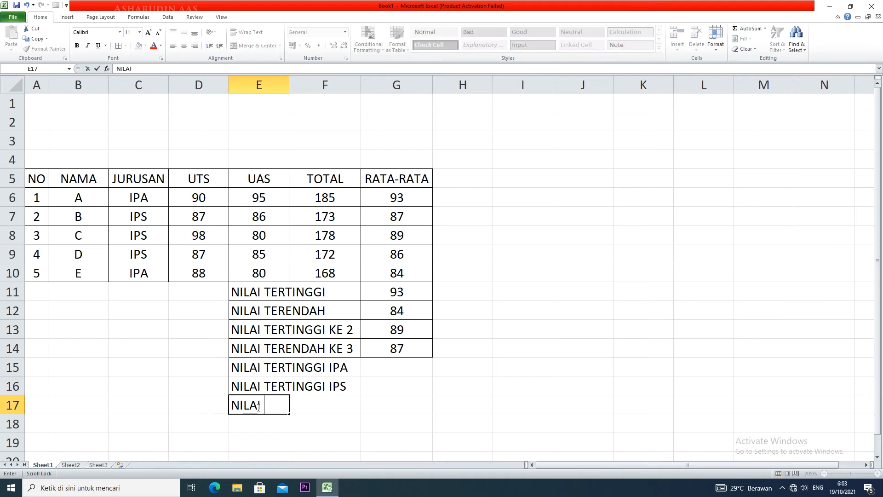
{"action": "type", "text": "TERENDAH IPA"}
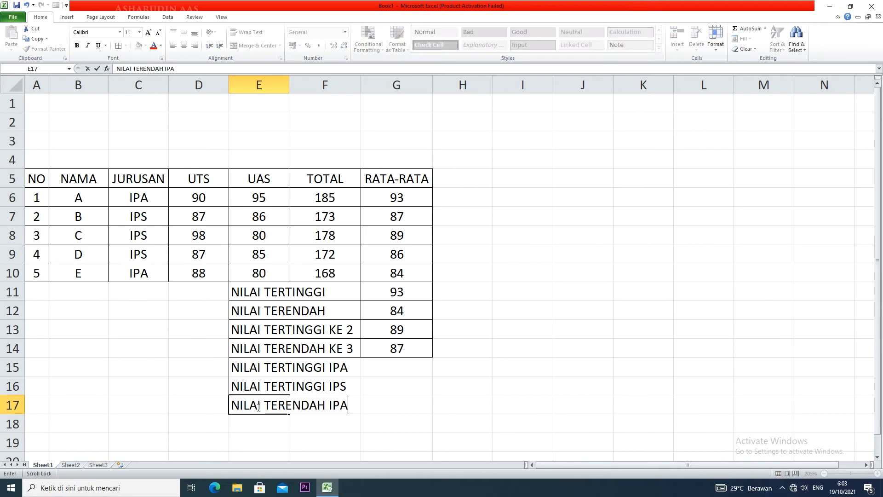
{"action": "key", "text": "Return"}
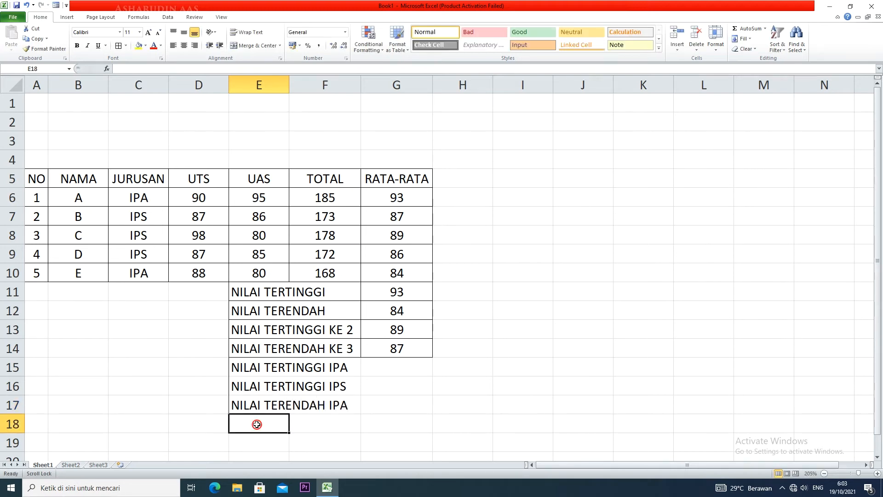
{"action": "type", "text": "NILAI"}
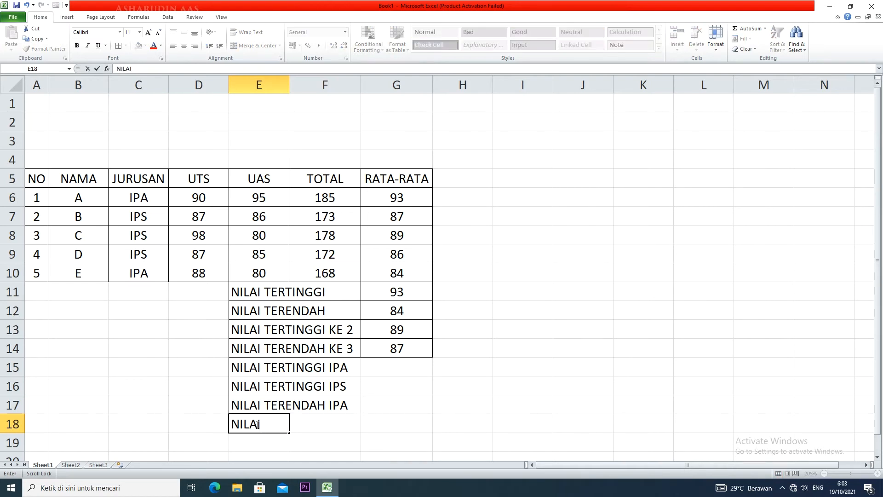
{"action": "type", "text": " TERENDAH IPS"}
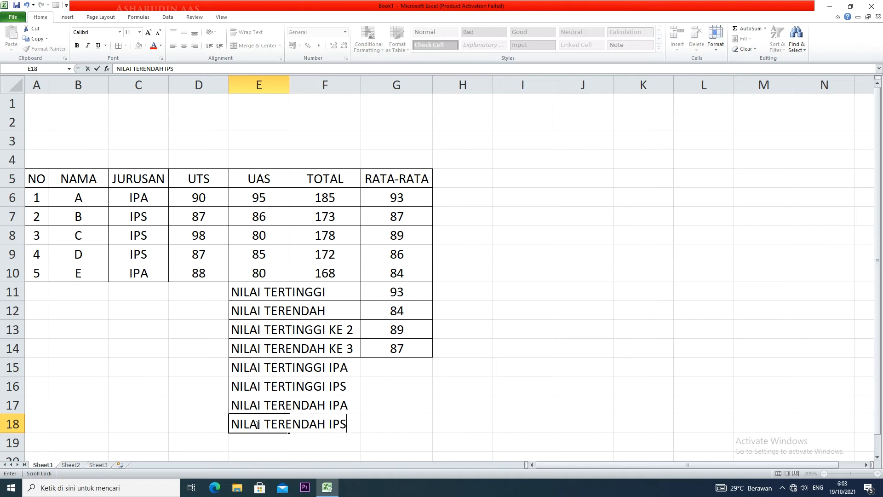
Add borders to the new summary rows in E15:G18
{"action": "left_click", "coordinate": [252, 366]}
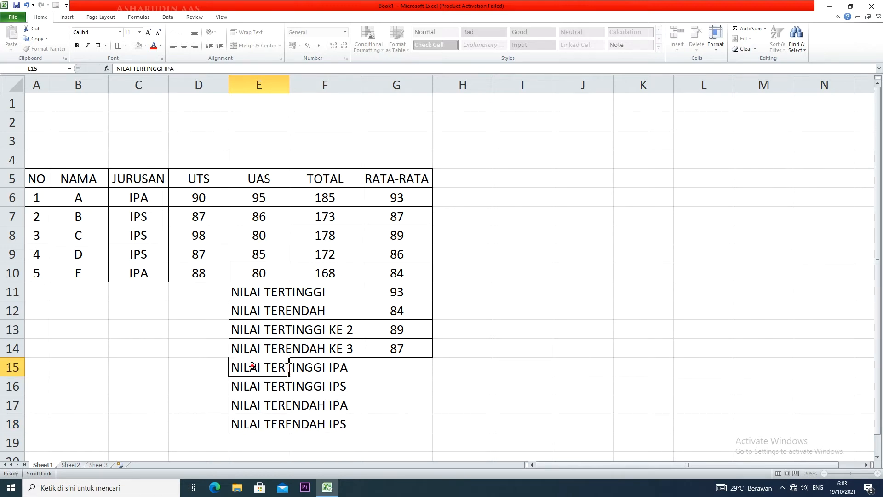
{"action": "left_click_drag", "start_coordinate": [252, 366], "coordinate": [407, 420]}
{"action": "left_click", "coordinate": [119, 47]}
Enter =MAX(IF(C6:C10="IPA";G6:G10)) in G15 for NILAI TERTINGGI IPA
{"action": "left_click", "coordinate": [397, 366]}
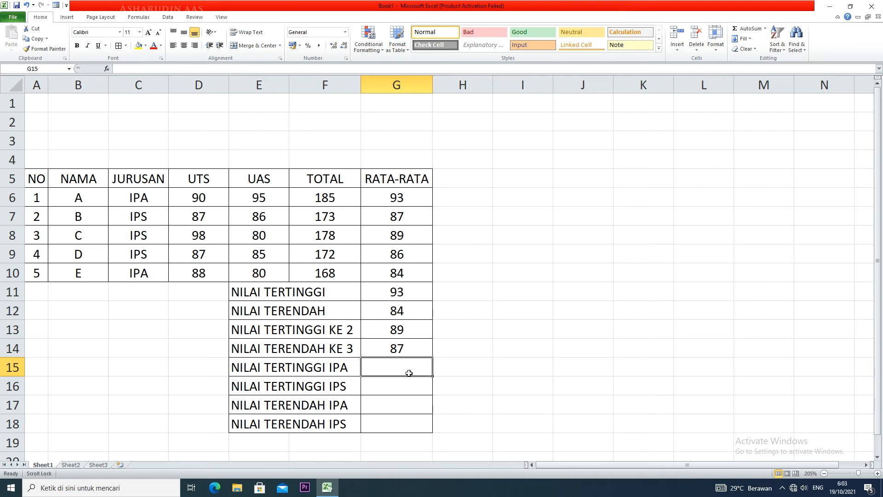
{"action": "type", "text": "=MAX"}
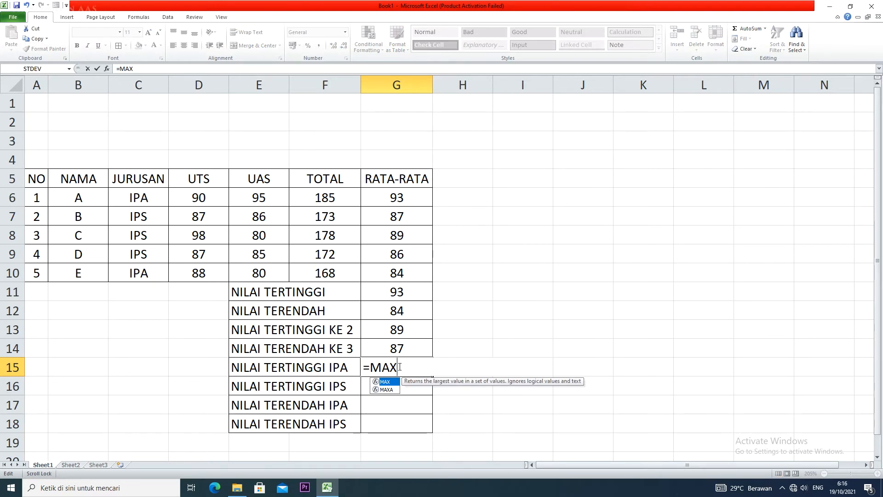
{"action": "type", "text": "(IF"}
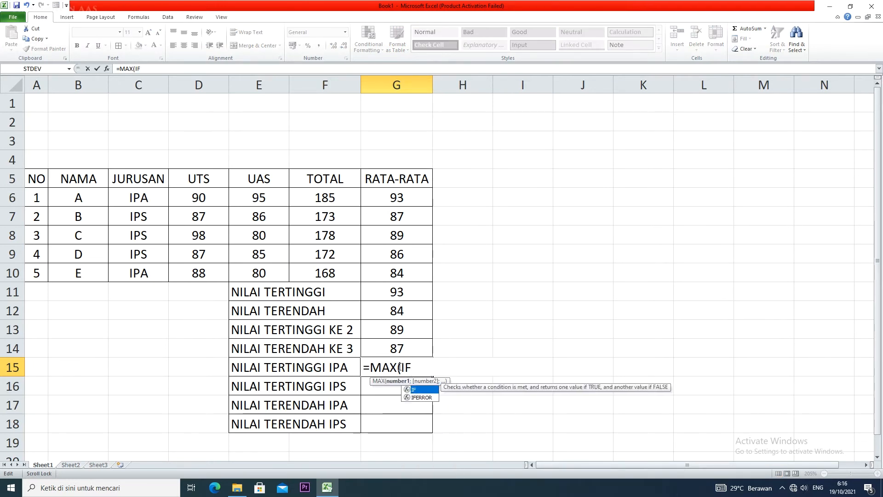
{"action": "type", "text": "("}
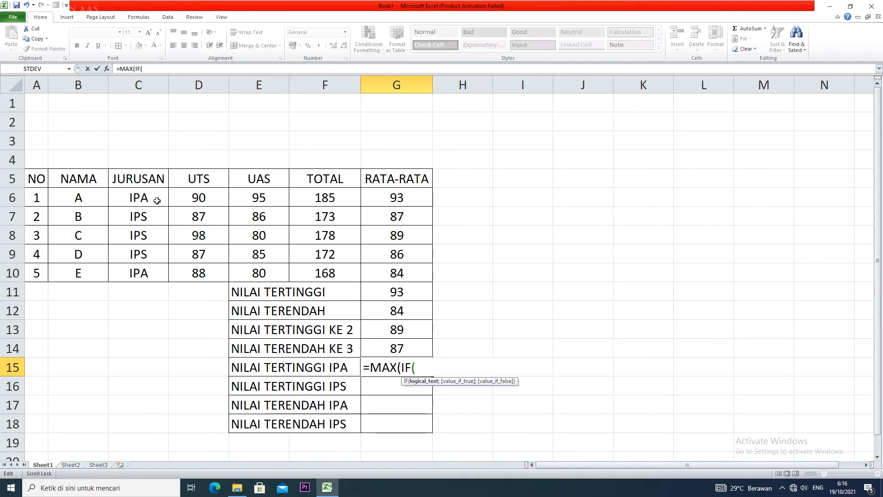
{"action": "left_click_drag", "start_coordinate": [148, 200], "coordinate": [147, 275]}
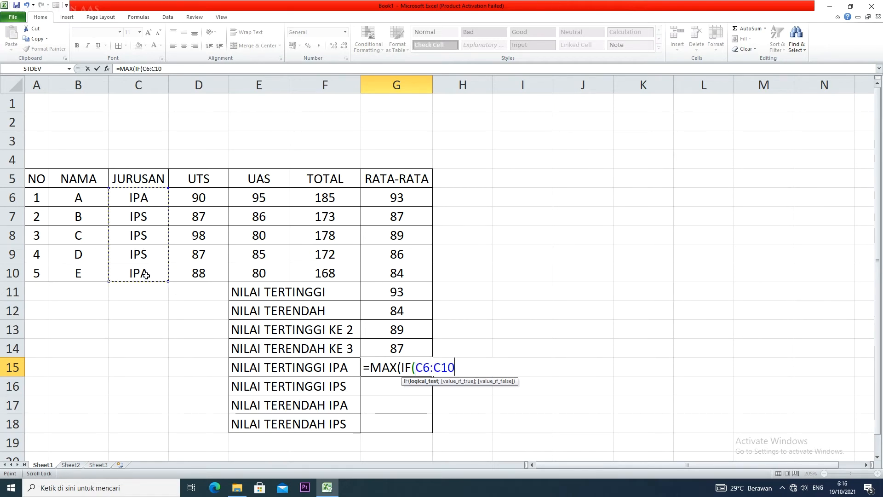
{"action": "type", "text": "=\"IP"}
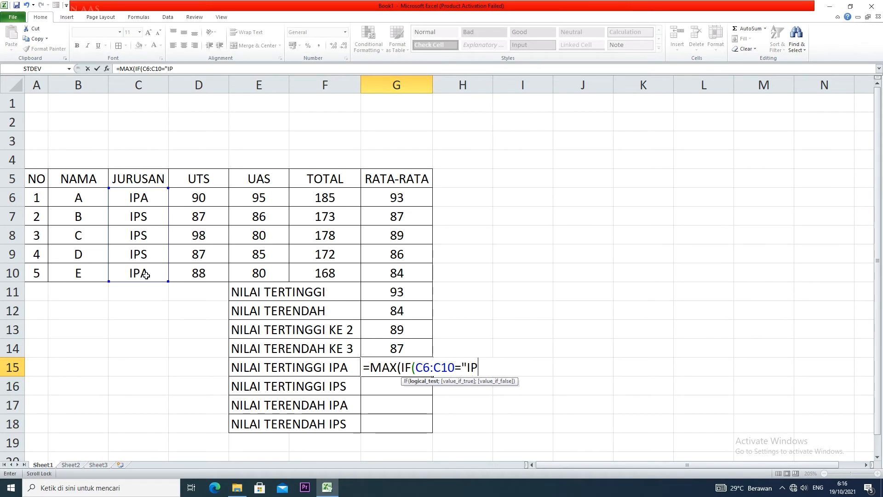
{"action": "type", "text": "A\";"}
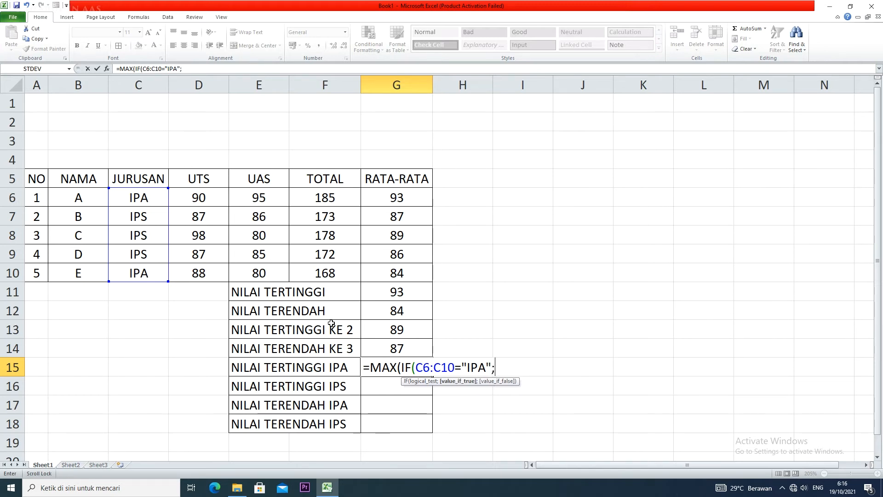
{"action": "left_click_drag", "start_coordinate": [397, 197], "coordinate": [400, 273]}
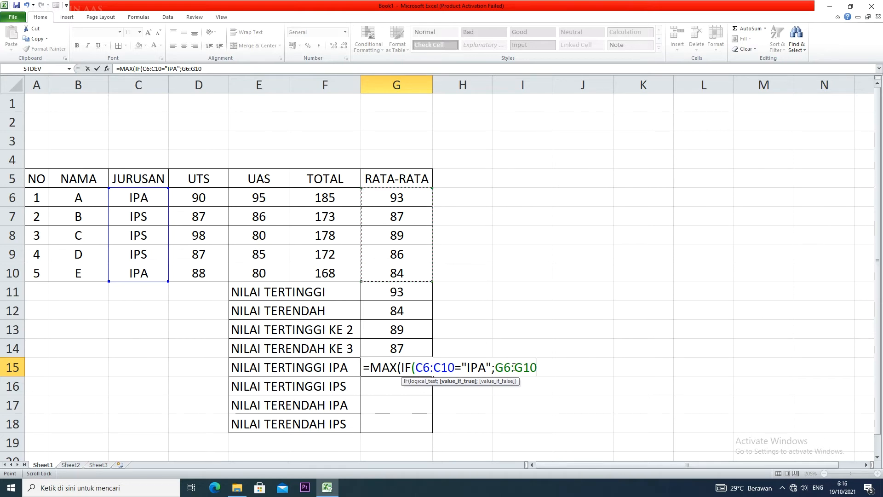
{"action": "type", "text": "))"}
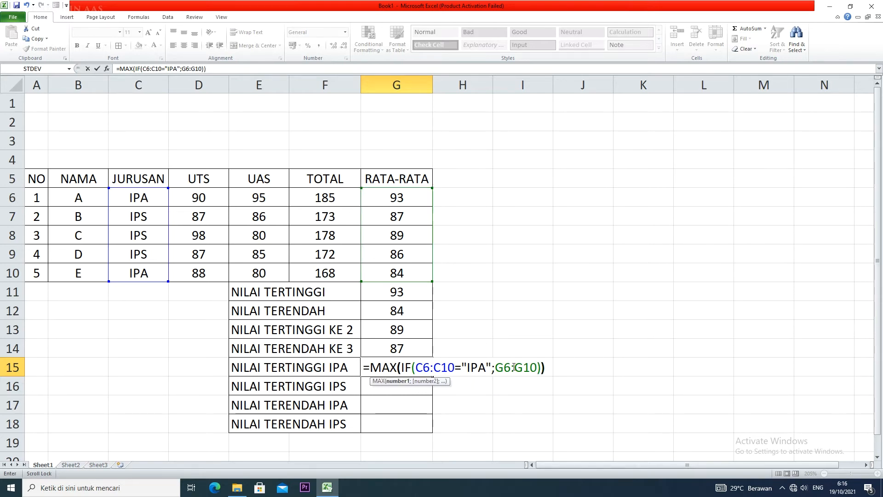
{"action": "key", "text": "Return"}
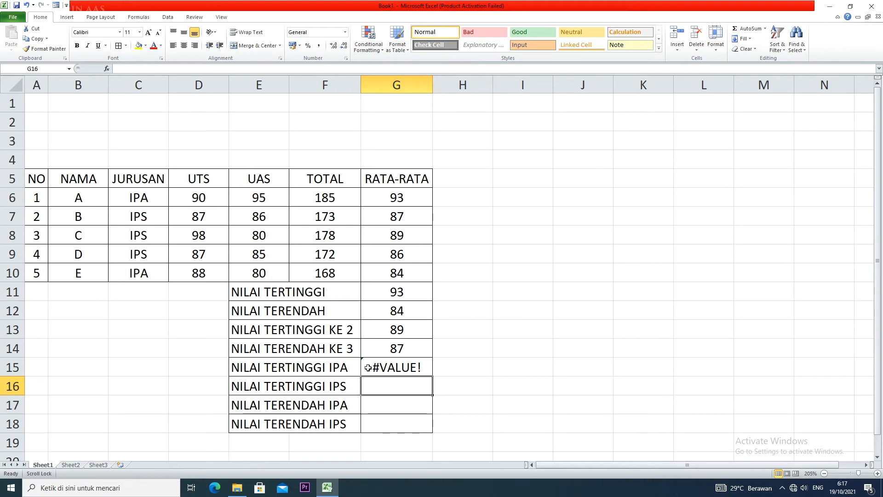
Convert the G15 formula to an array formula and reduce its display to no decimals
{"action": "double_click", "coordinate": [417, 368]}
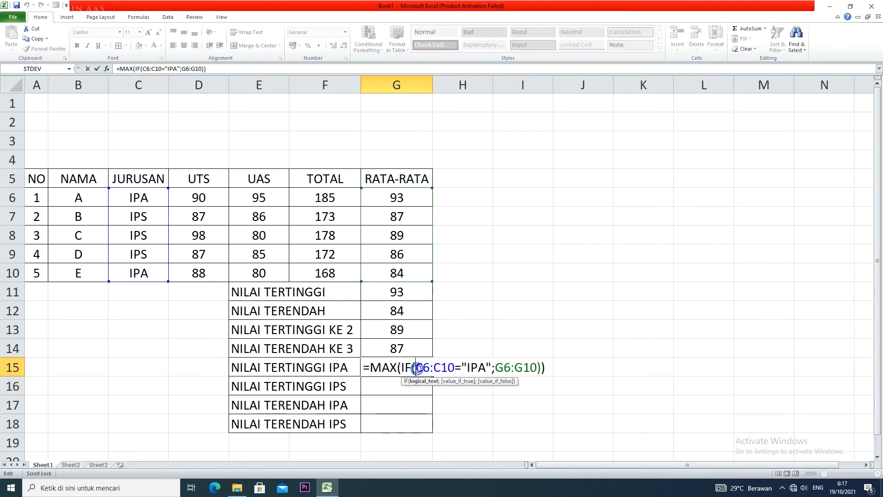
{"action": "left_click", "coordinate": [546, 365]}
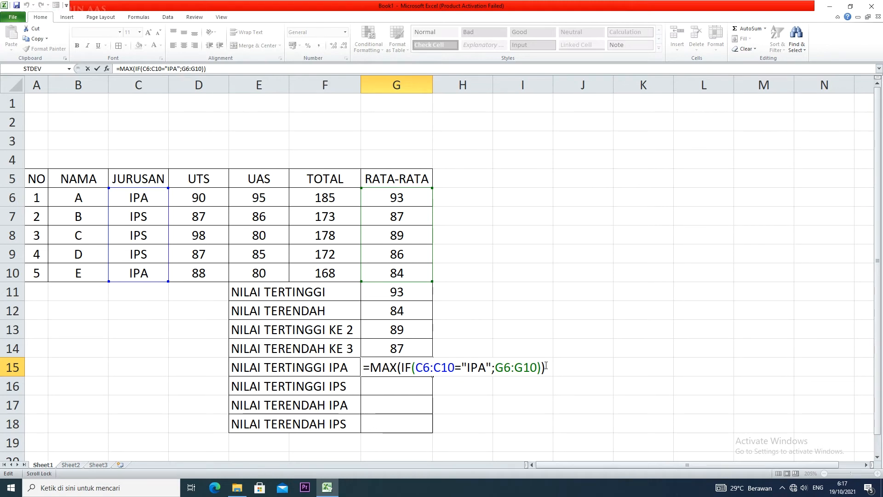
{"action": "key", "text": "ctrl+shift+Return"}
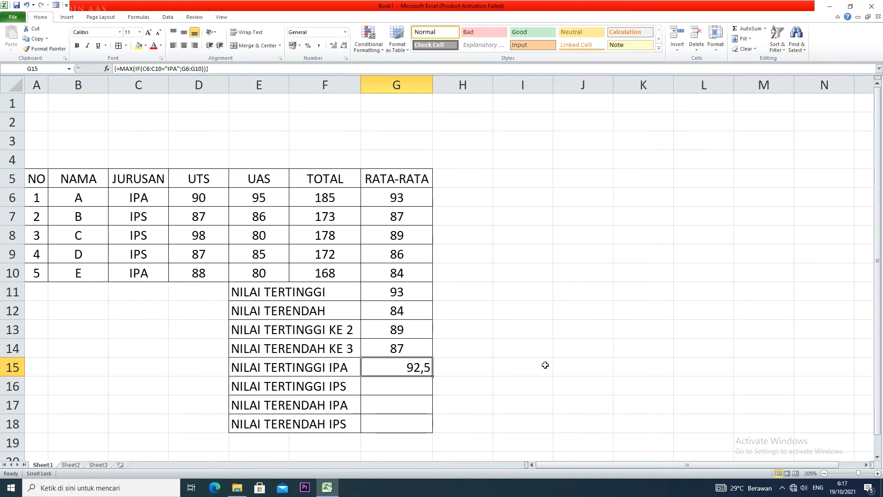
{"action": "left_click", "coordinate": [345, 47]}
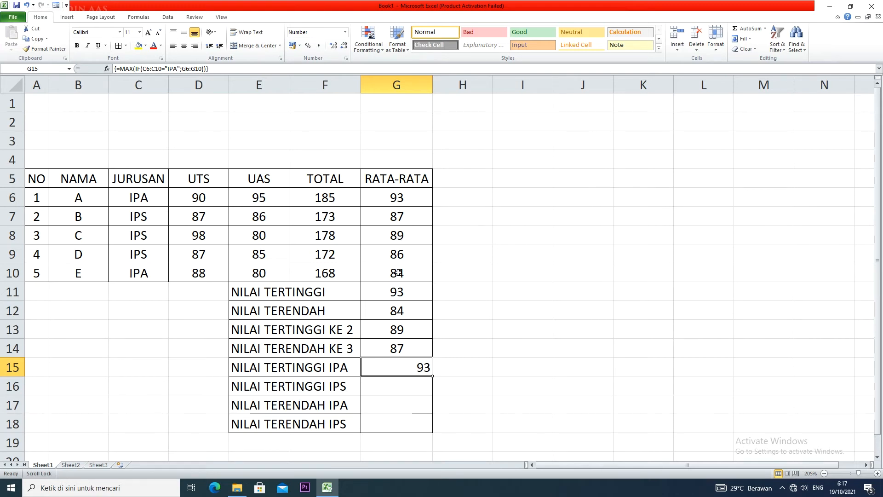
Center the contents of the summary result cells G15:G18 horizontally
{"action": "left_click_drag", "start_coordinate": [406, 371], "coordinate": [402, 428]}
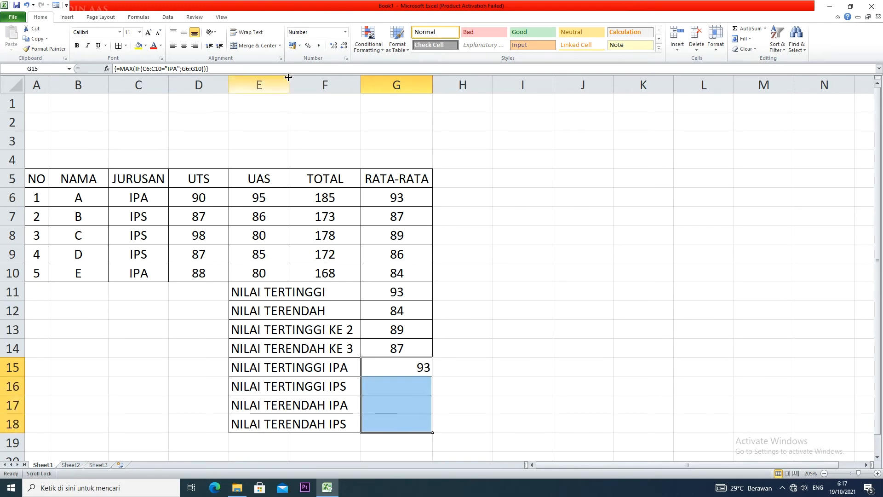
{"action": "left_click", "coordinate": [185, 49]}
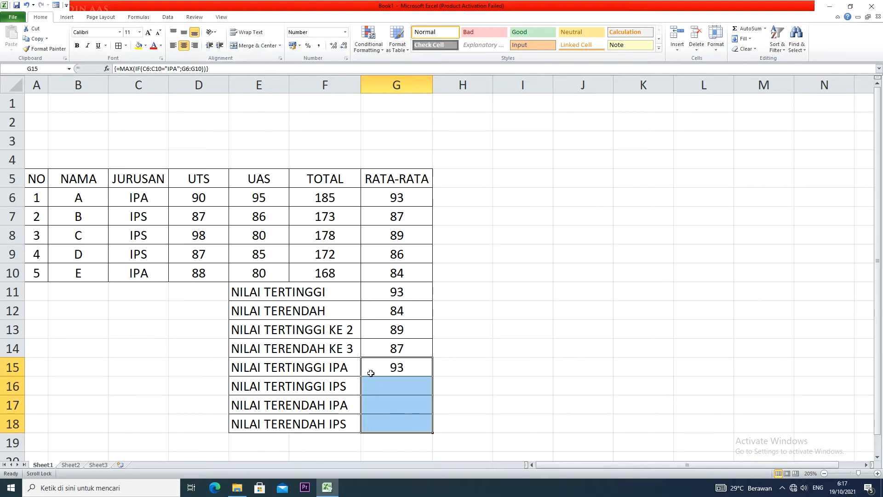
Enter =MAX(IF(C6:C10="IPS";G6:G10)) as an array formula in G16 for NILAI TERTINGGI IPS
{"action": "left_click", "coordinate": [412, 384]}
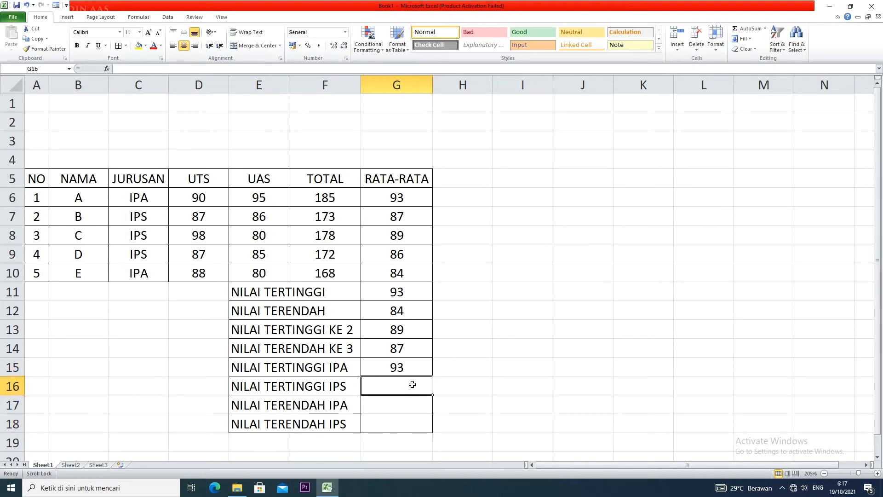
{"action": "type", "text": "=MAX("}
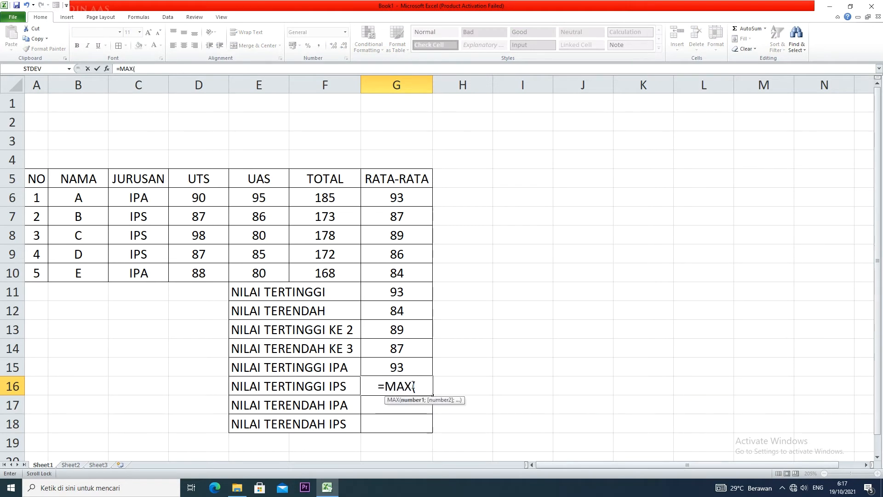
{"action": "type", "text": "IF("}
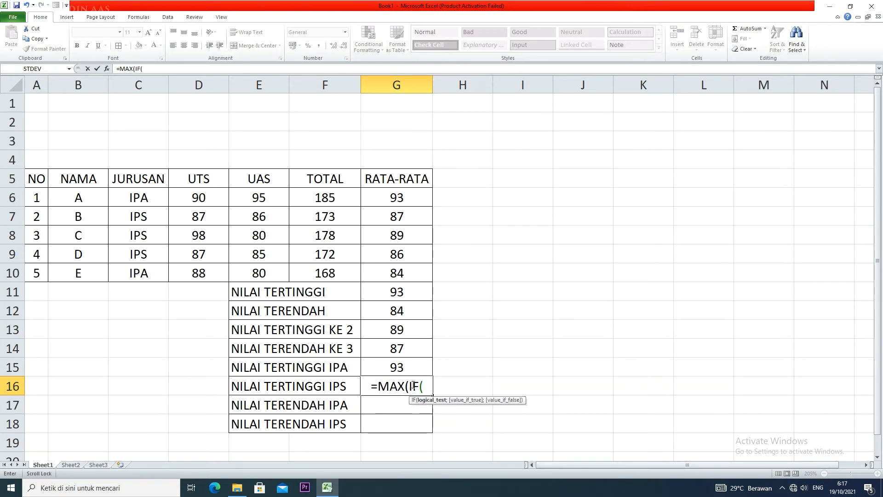
{"action": "left_click_drag", "start_coordinate": [144, 196], "coordinate": [149, 270]}
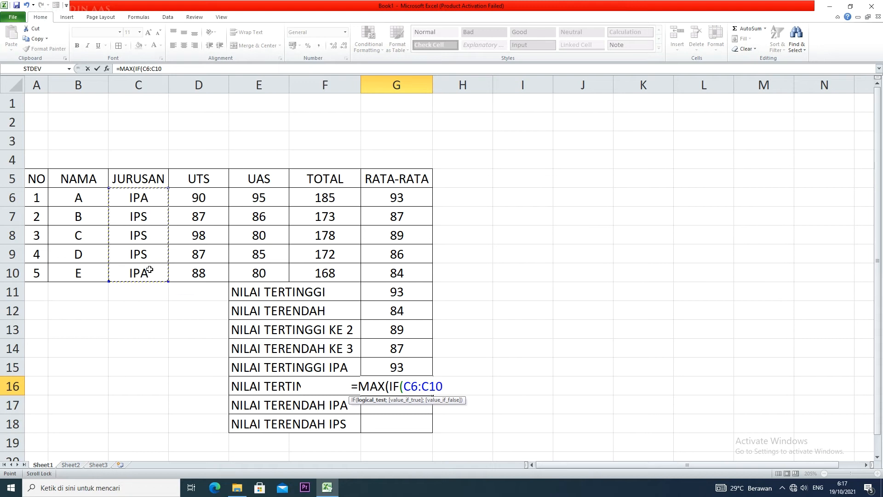
{"action": "type", "text": "=\""}
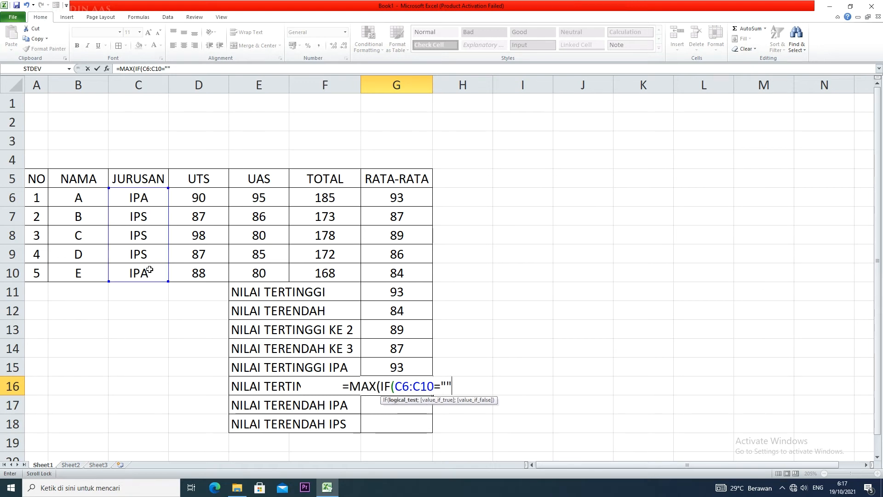
{"action": "type", "text": "IPS"}
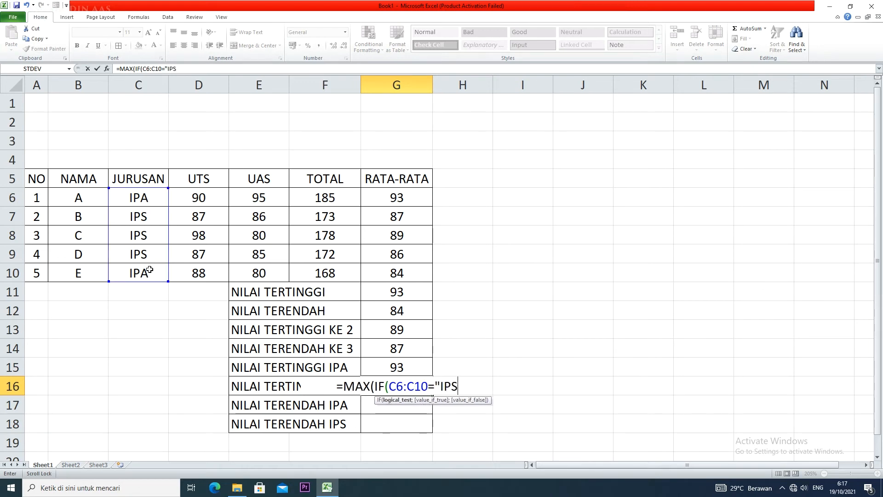
{"action": "type", "text": "\";"}
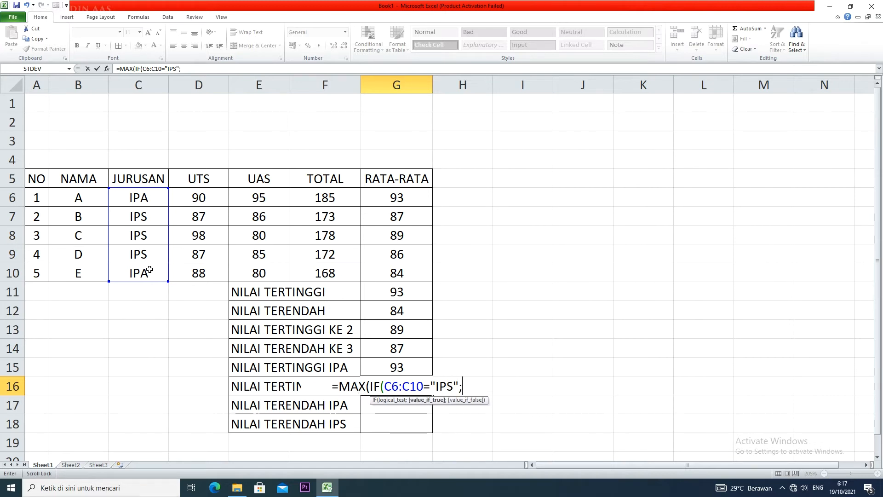
{"action": "left_click_drag", "start_coordinate": [411, 197], "coordinate": [404, 273]}
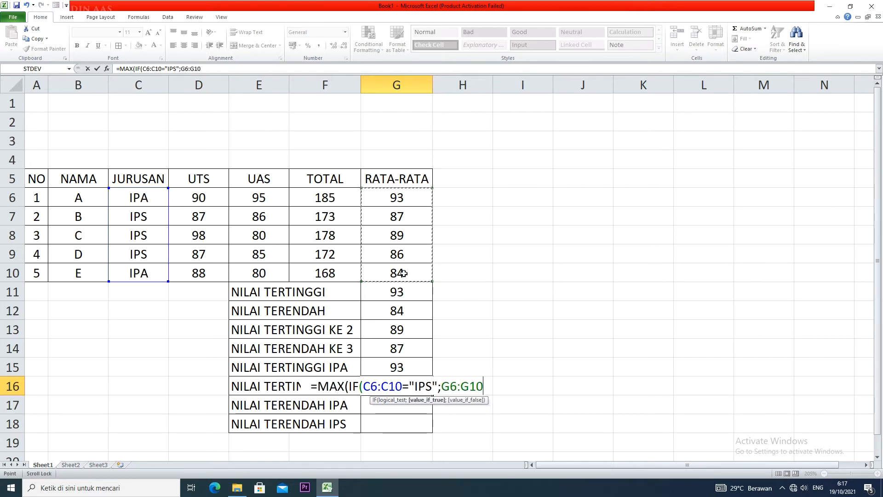
{"action": "type", "text": "))"}
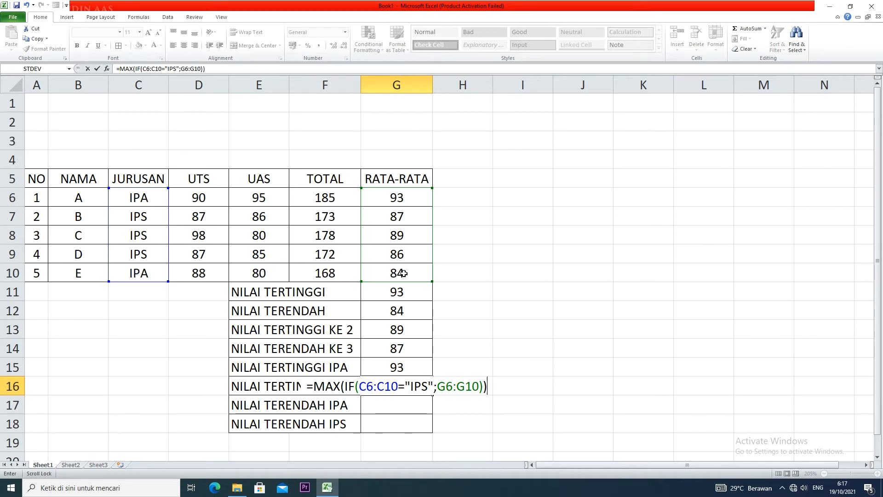
{"action": "key", "text": "ctrl+shift+Return"}
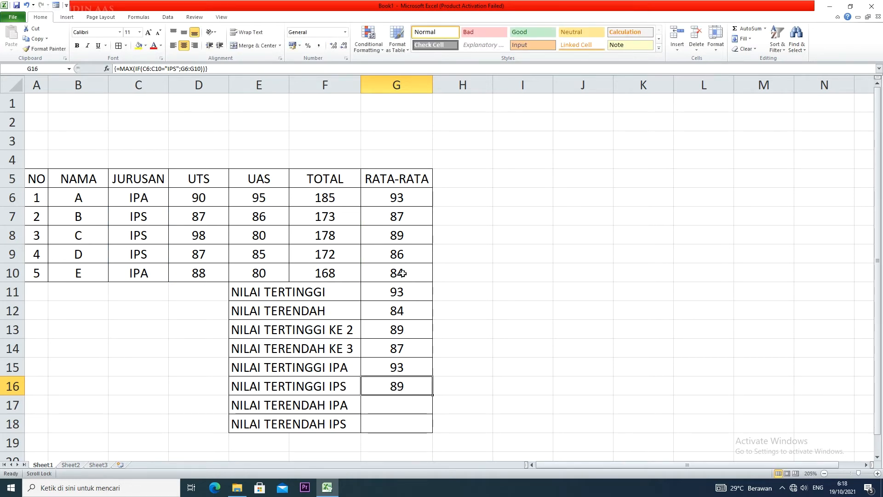
Check the highest IPA and IPS results in G15:G16 against the individual RATA-RATA values in G6:G10
{"action": "left_click", "coordinate": [413, 372]}
{"action": "left_click", "coordinate": [411, 381]}
{"action": "left_click", "coordinate": [416, 193]}
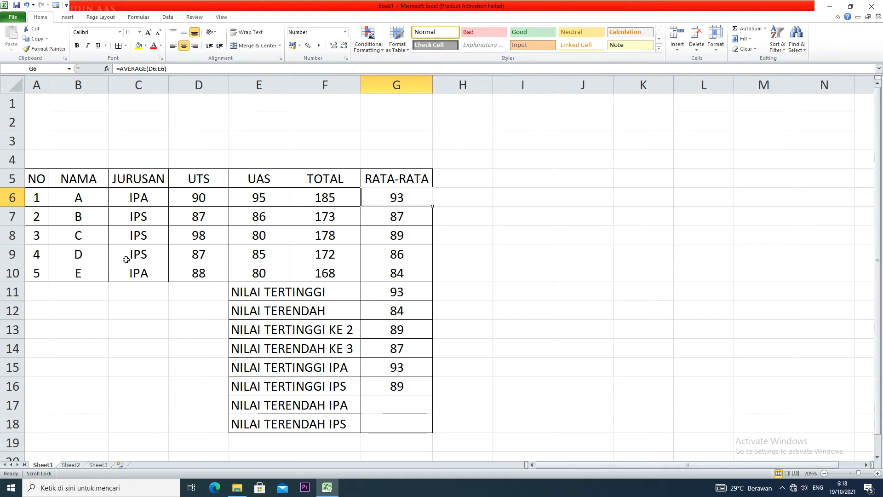
{"action": "left_click_drag", "start_coordinate": [399, 217], "coordinate": [402, 254]}
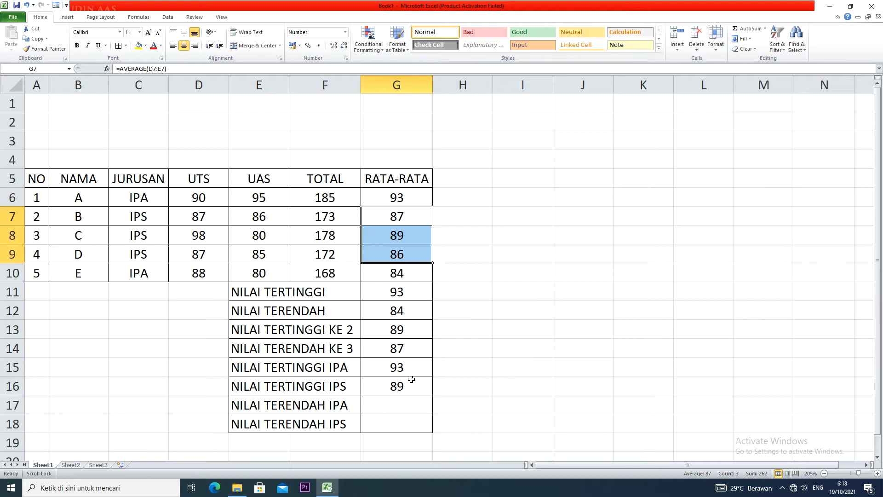
{"action": "left_click", "coordinate": [412, 407]}
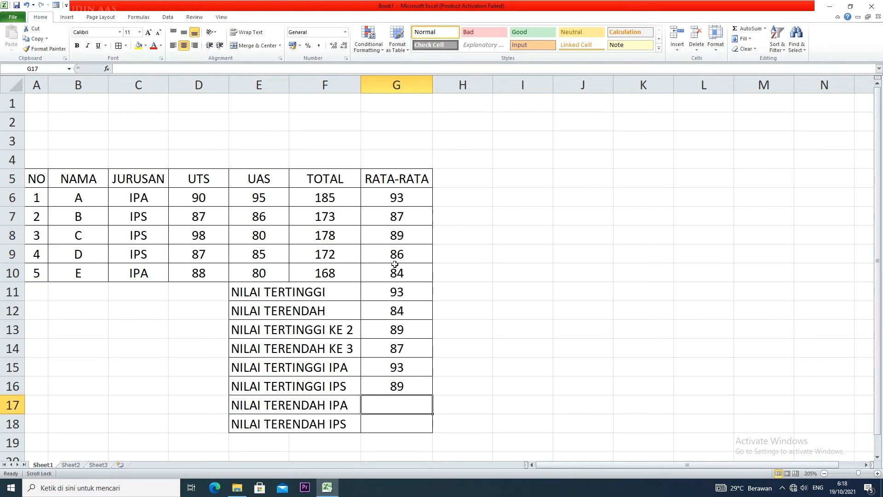
{"action": "left_click", "coordinate": [406, 279]}
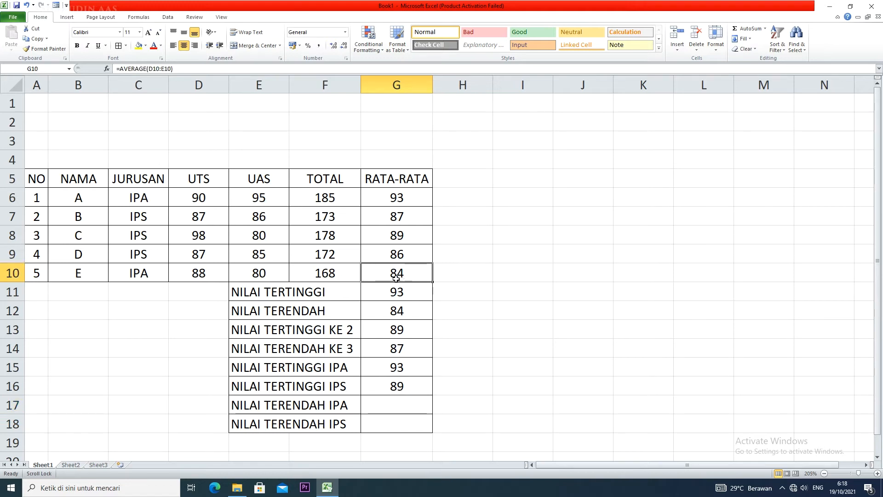
Enter =MIN(IF(C6:C10="IPA";G6:G10)) as an array formula in G17 for NILAI TERENDAH IPA
{"action": "left_click", "coordinate": [409, 410]}
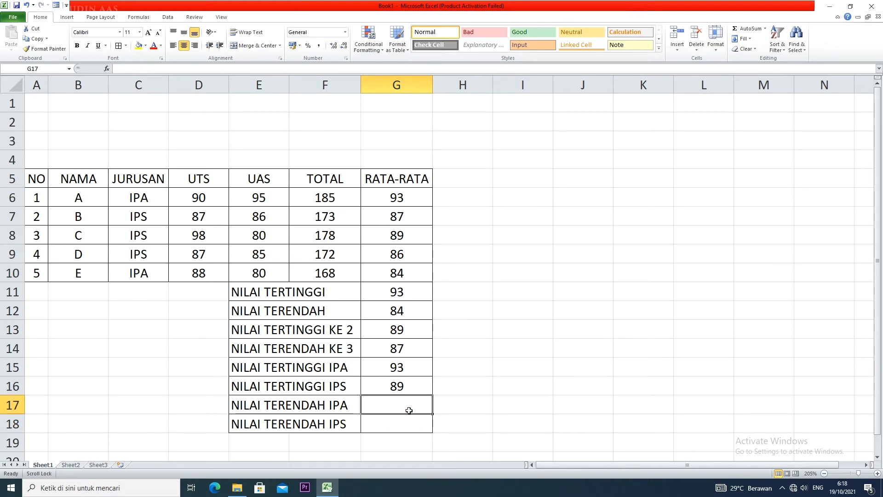
{"action": "type", "text": "=MIN()"}
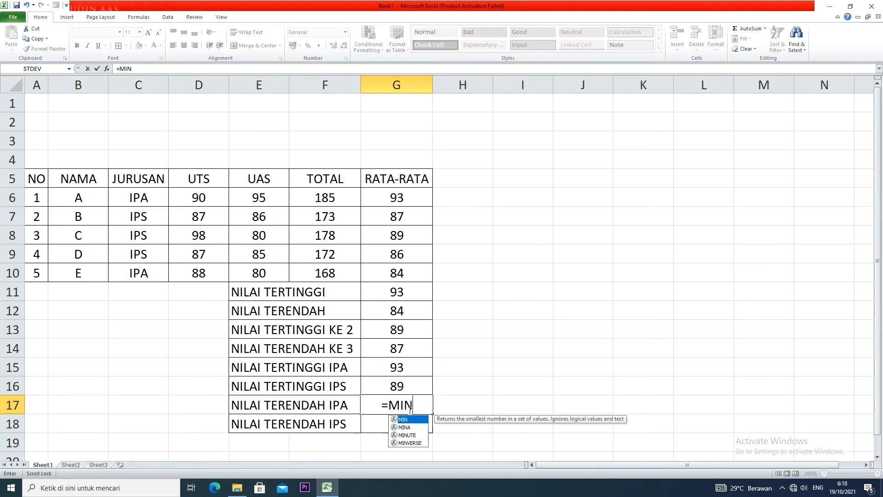
{"action": "key", "text": "BackSpace"}
{"action": "key", "text": "BackSpace"}
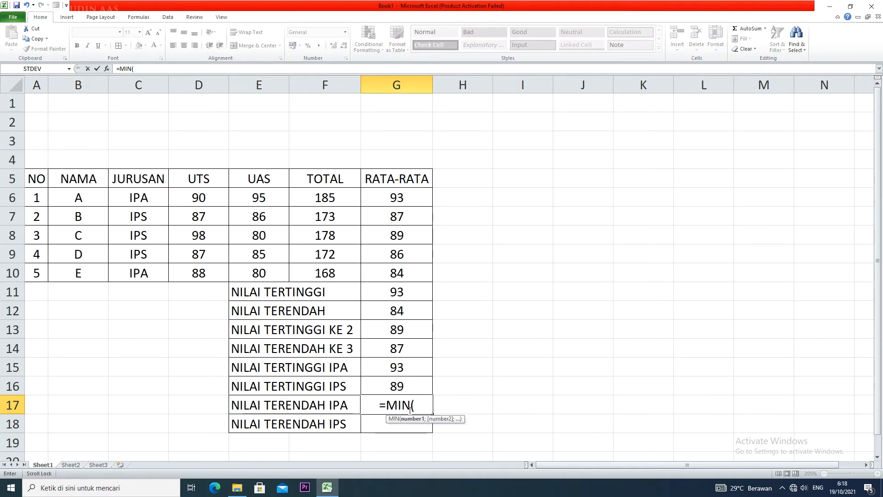
{"action": "type", "text": "(IF("}
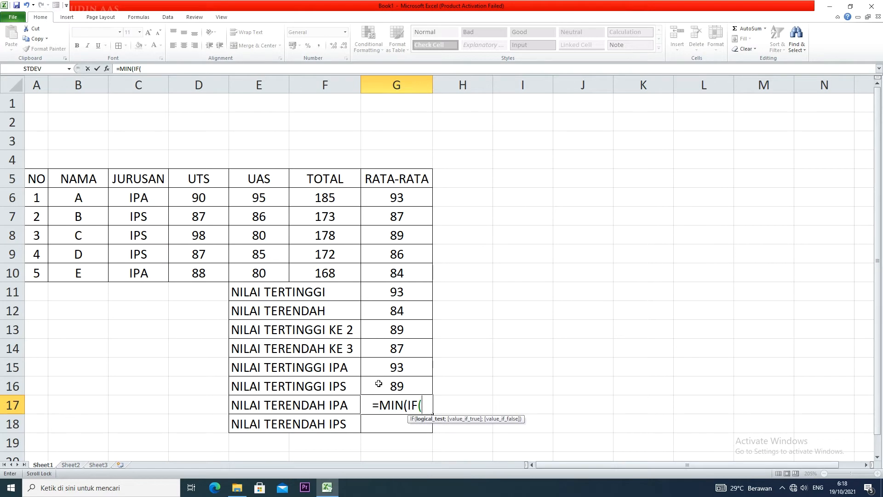
{"action": "left_click_drag", "start_coordinate": [157, 195], "coordinate": [158, 270]}
{"action": "type", "text": "="}
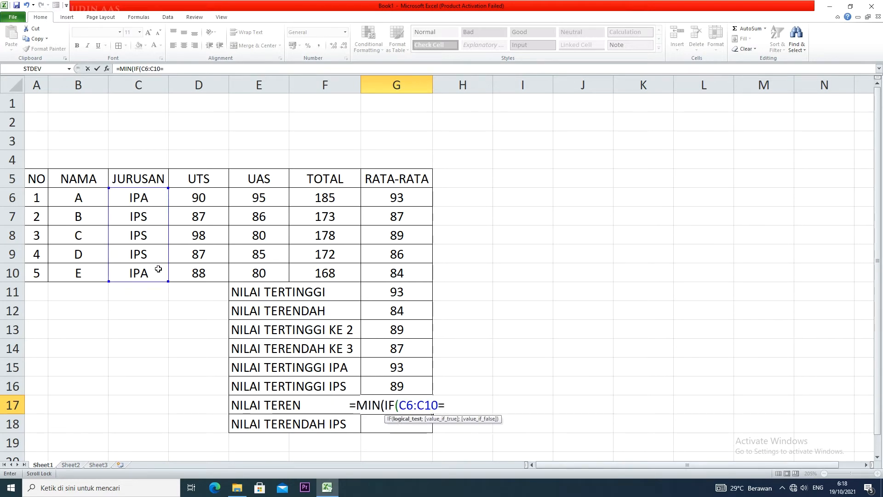
{"action": "type", "text": "\"IPS"}
{"action": "key", "text": "BackSpace"}
{"action": "type", "text": "A"}
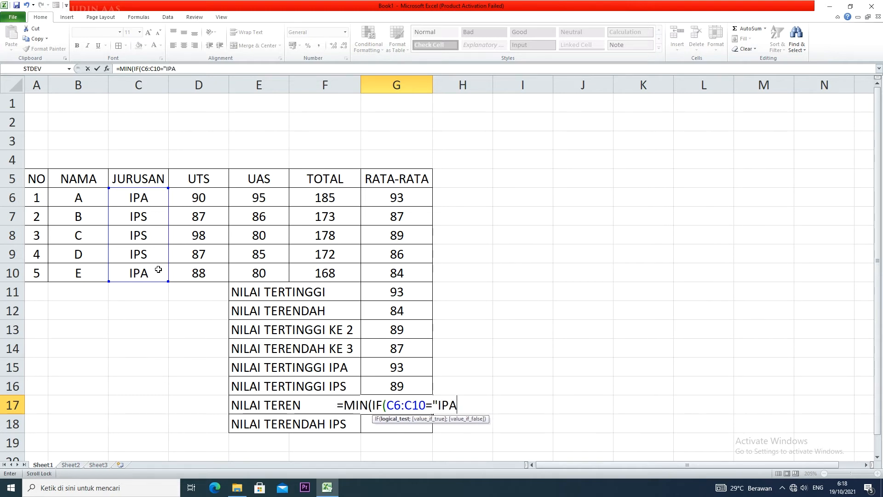
{"action": "type", "text": "\";"}
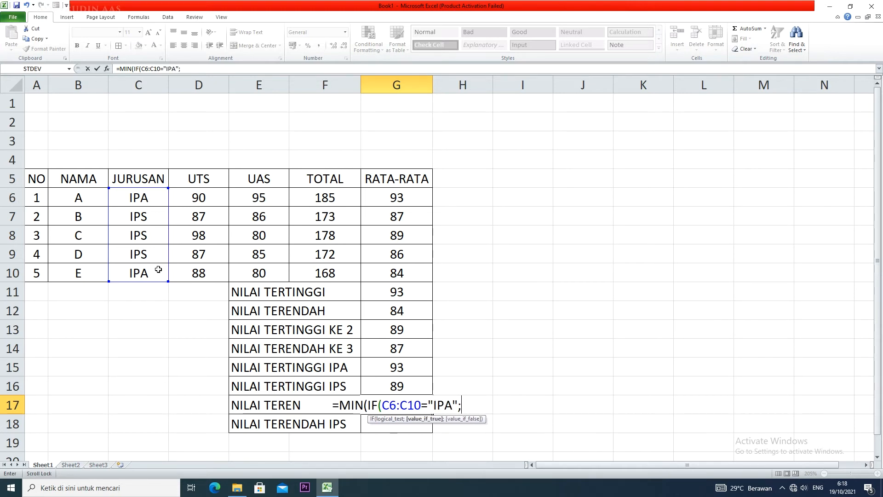
{"action": "left_click_drag", "start_coordinate": [405, 198], "coordinate": [407, 272]}
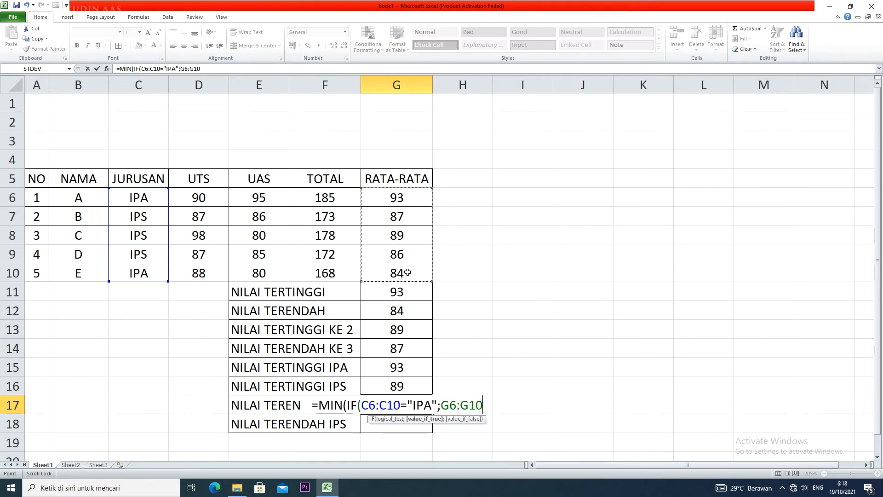
{"action": "type", "text": "))"}
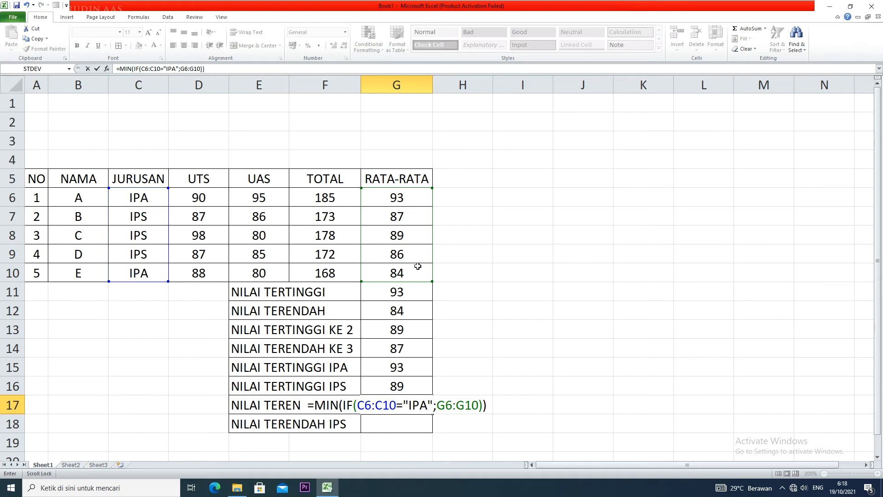
{"action": "key", "text": "ctrl+shift+Return"}
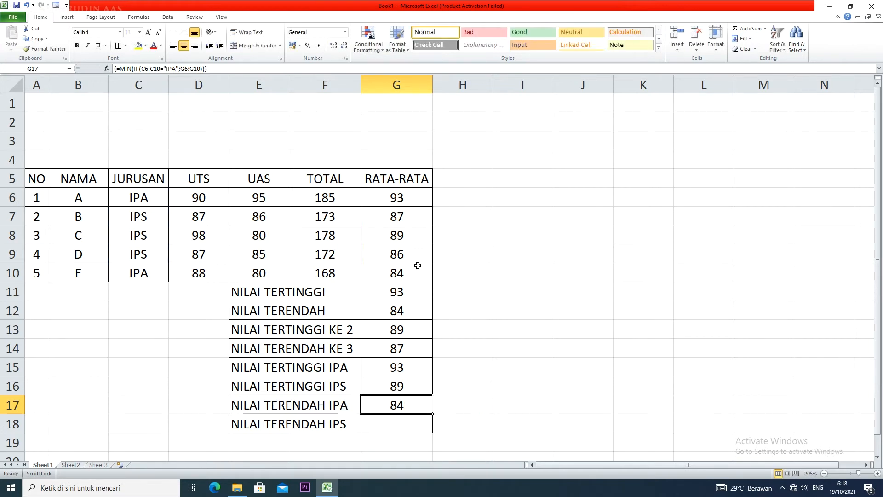
Enter =MIN(IF(C6:C10="IPS";G6:G10)) as an array formula in G18 for NILAI TERENDAH IPS
{"action": "left_click", "coordinate": [404, 420]}
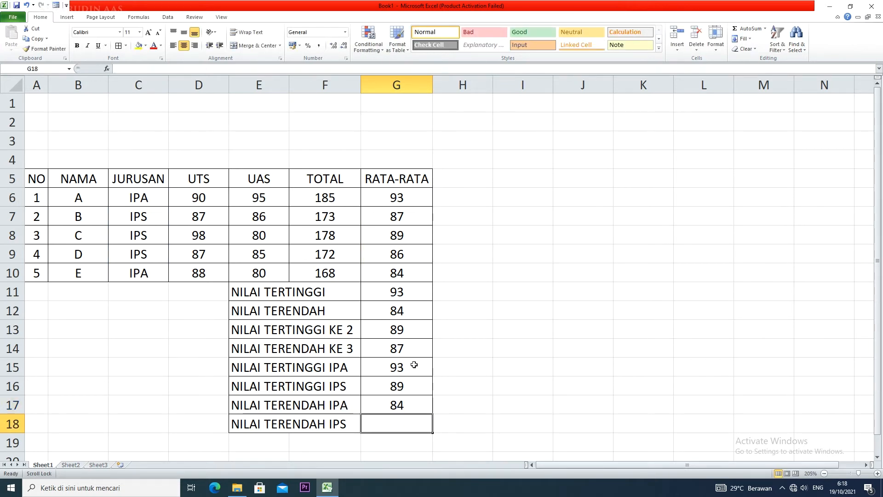
{"action": "type", "text": "=MIN("}
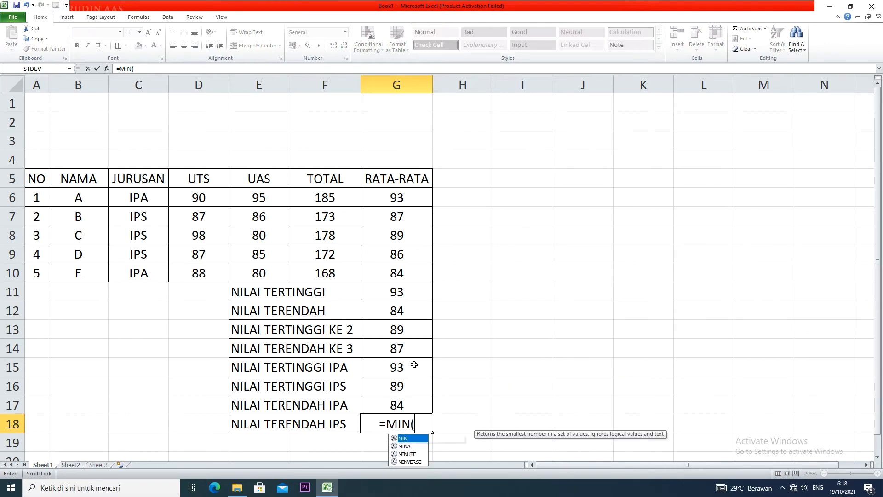
{"action": "type", "text": "IF("}
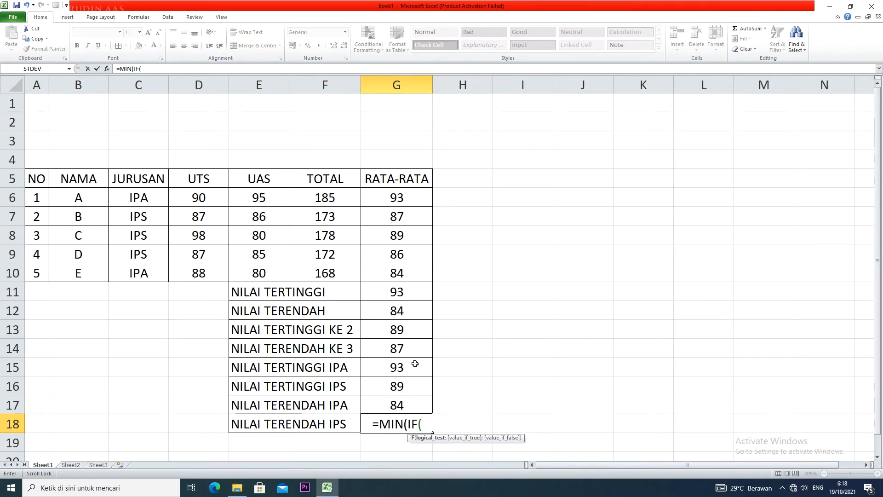
{"action": "left_click_drag", "start_coordinate": [140, 202], "coordinate": [150, 276]}
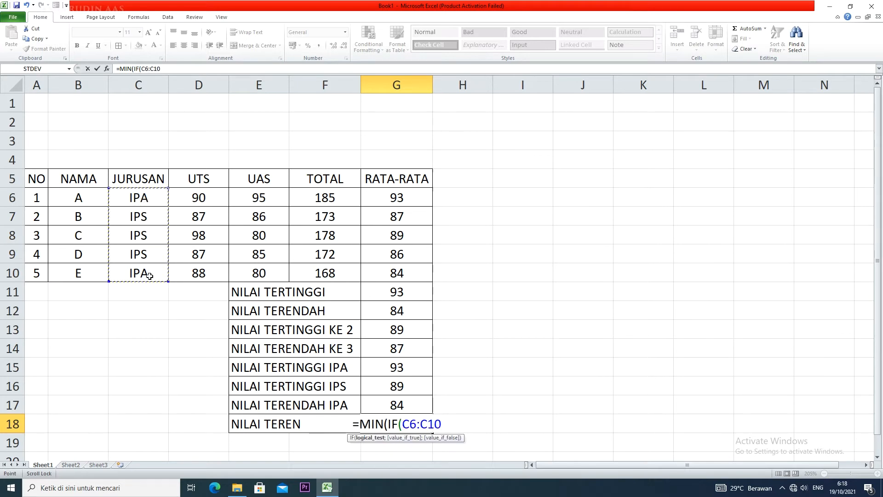
{"action": "type", "text": "=\"\""}
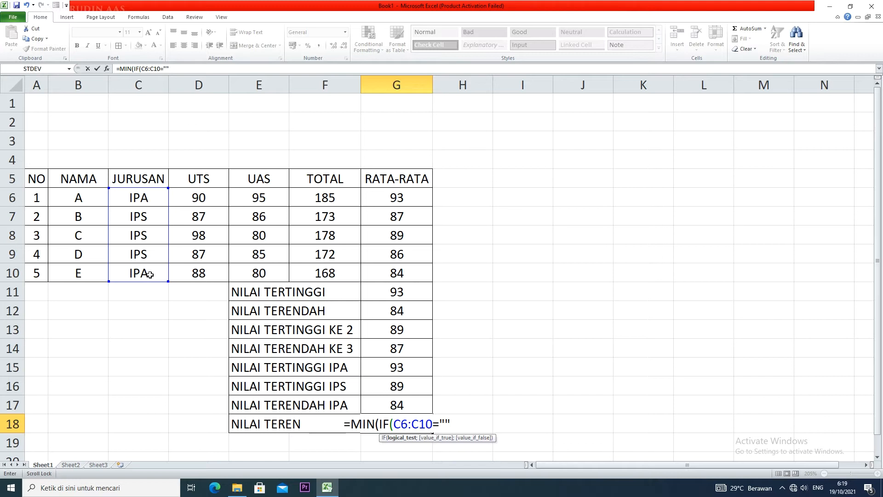
{"action": "key", "text": "BackSpace"}
{"action": "type", "text": "IPS"}
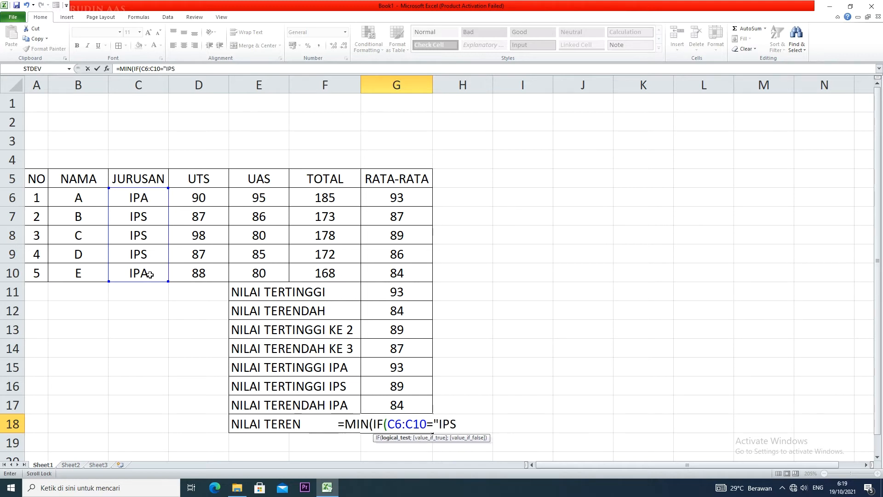
{"action": "type", "text": "\""}
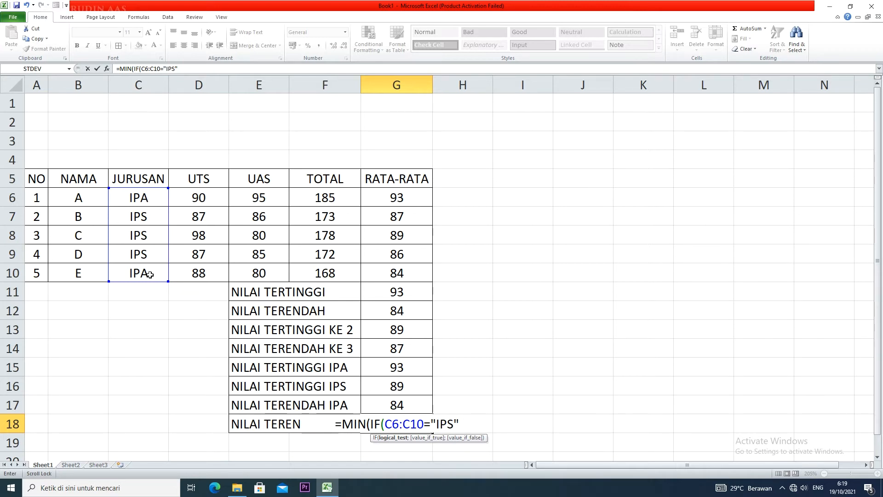
{"action": "type", "text": ";"}
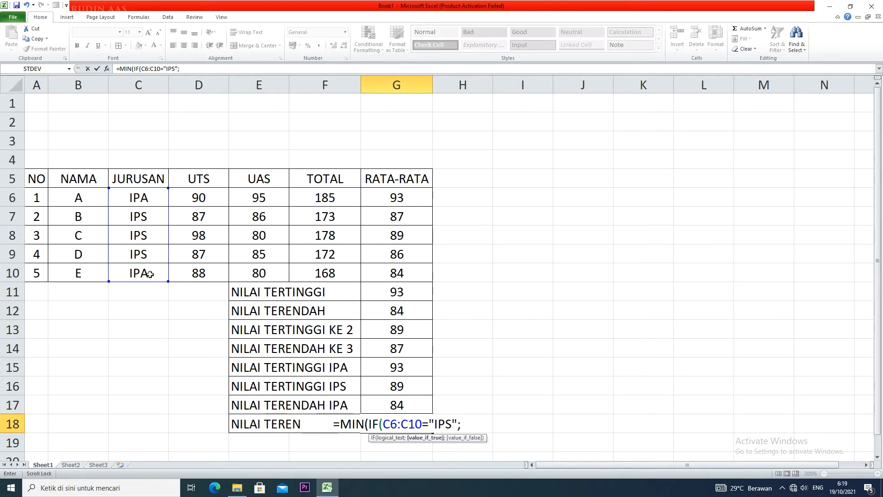
{"action": "left_click_drag", "start_coordinate": [415, 200], "coordinate": [415, 270]}
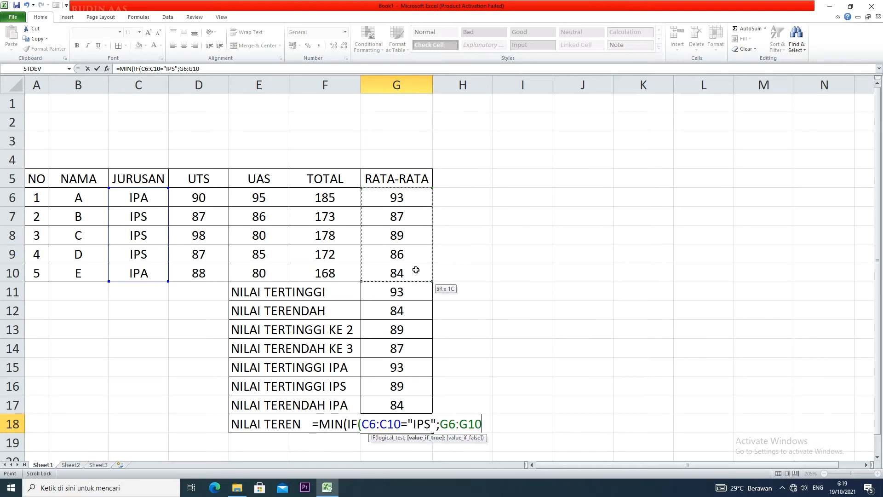
{"action": "type", "text": "))"}
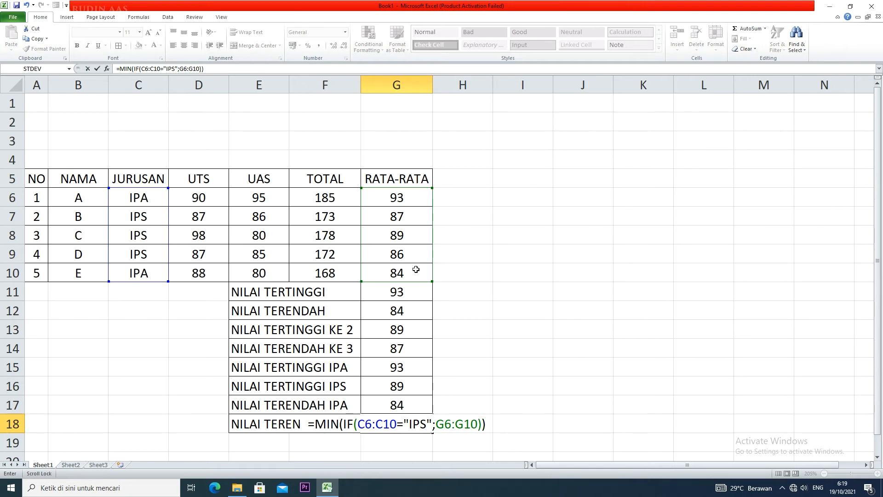
{"action": "key", "text": "ctrl+shift+Return"}
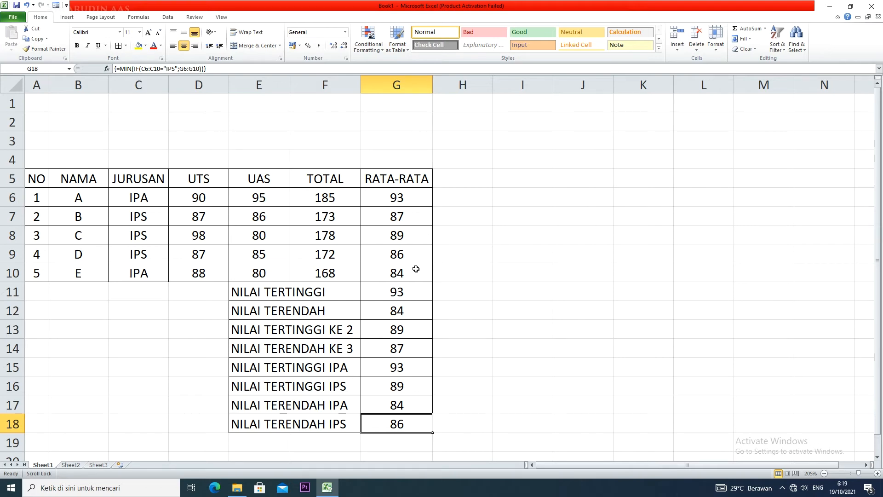
Enter the alternative formula =MAX((C6:C10="IPA")*(G6:G10)) in H15, beside the NILAI TERTINGGI IPA result
{"action": "left_click", "coordinate": [462, 367]}
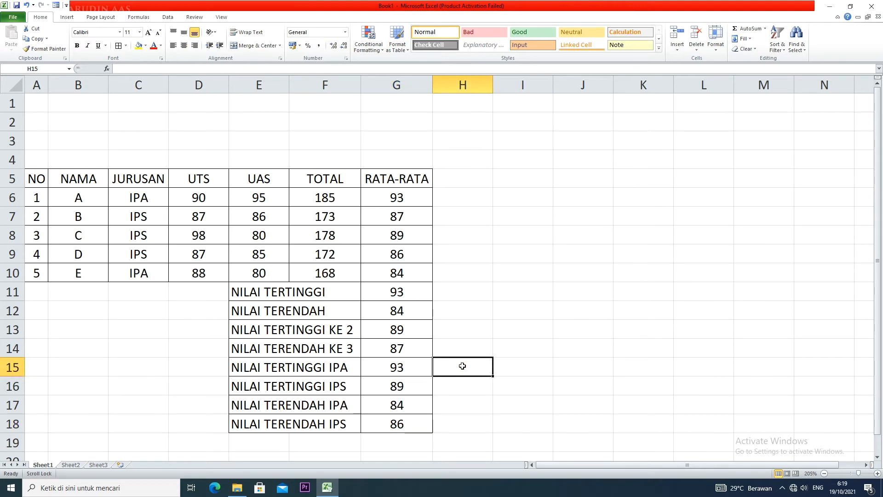
{"action": "type", "text": "="}
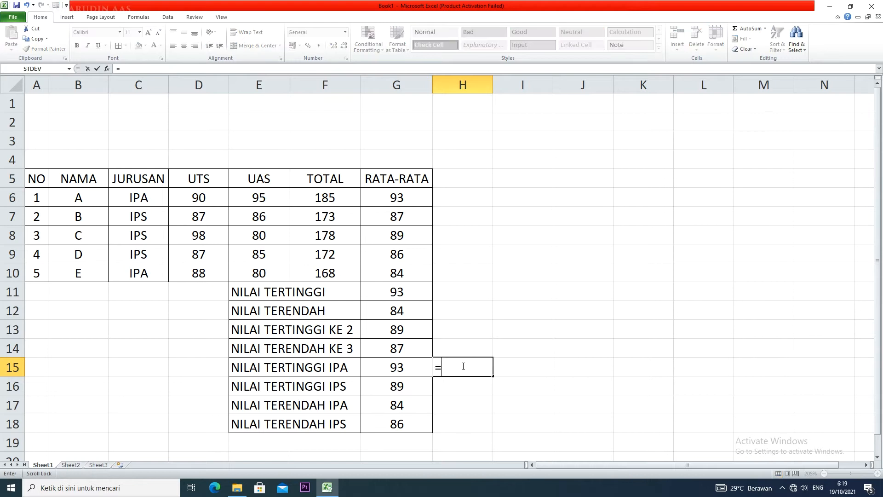
{"action": "type", "text": "MAX("}
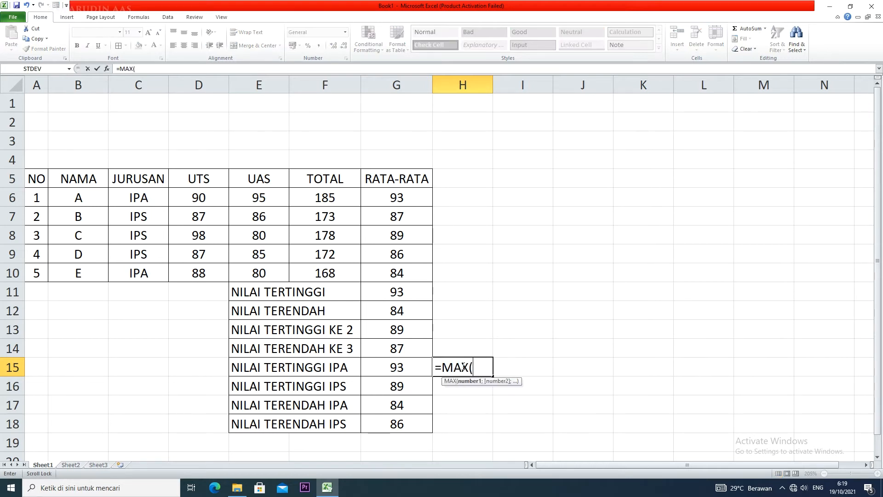
{"action": "type", "text": "("}
{"action": "left_click_drag", "start_coordinate": [153, 193], "coordinate": [153, 269]}
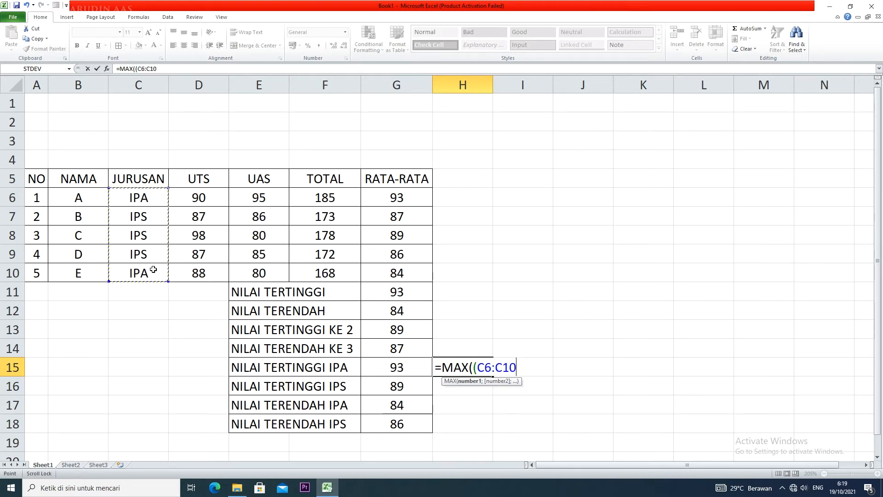
{"action": "type", "text": "="}
{"action": "type", "text": "\"I"}
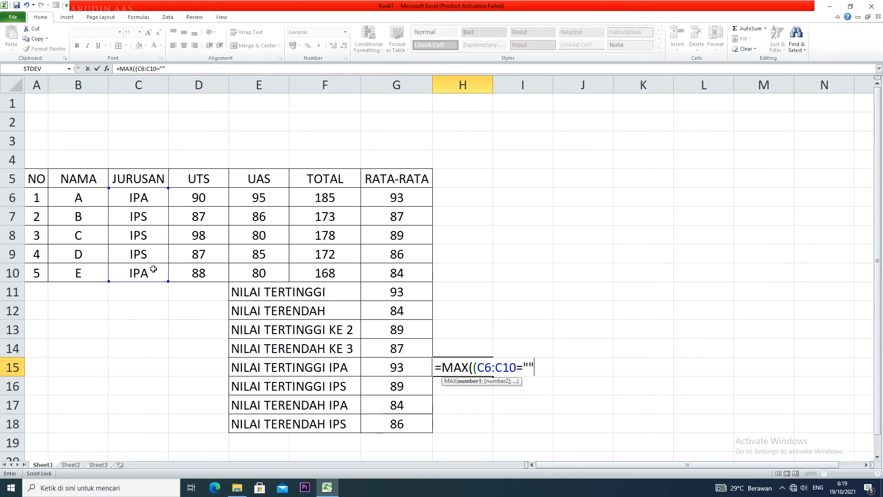
{"action": "type", "text": "PA"}
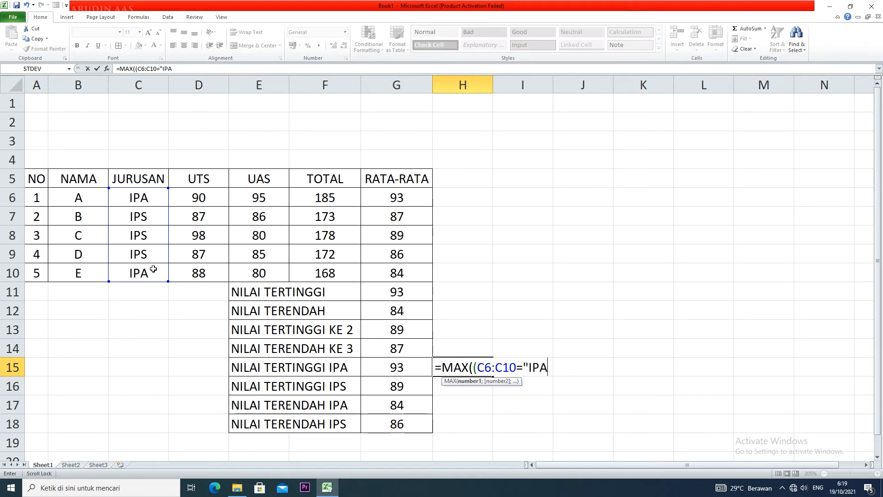
{"action": "type", "text": "::"}
{"action": "key", "text": "BackSpace"}
{"action": "key", "text": "BackSpace"}
{"action": "type", "text": "\""}
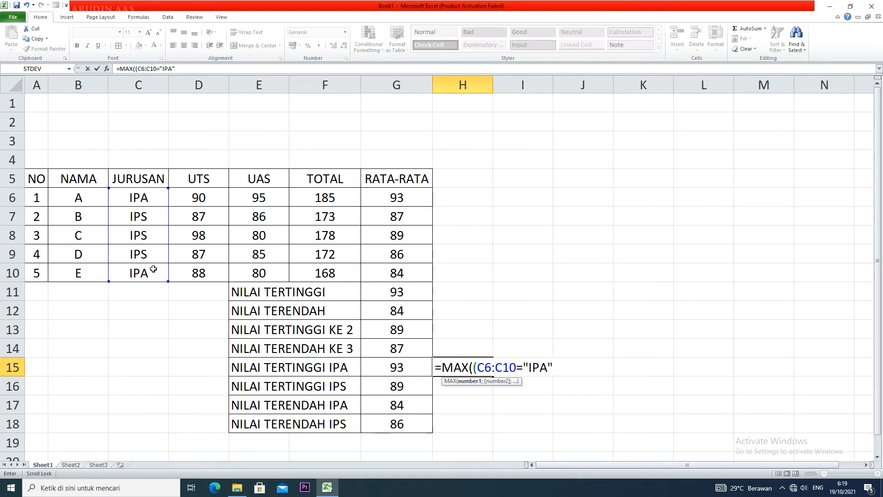
{"action": "type", "text": ")*("}
{"action": "left_click_drag", "start_coordinate": [411, 198], "coordinate": [405, 273]}
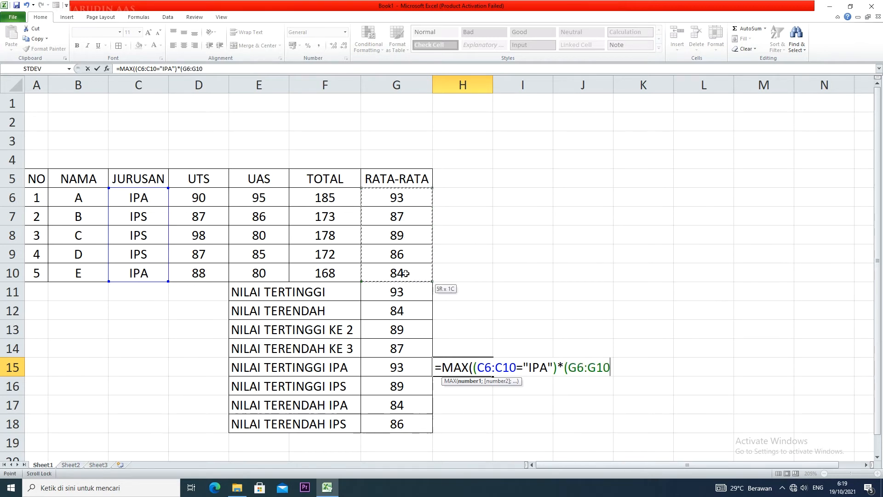
{"action": "type", "text": ")"}
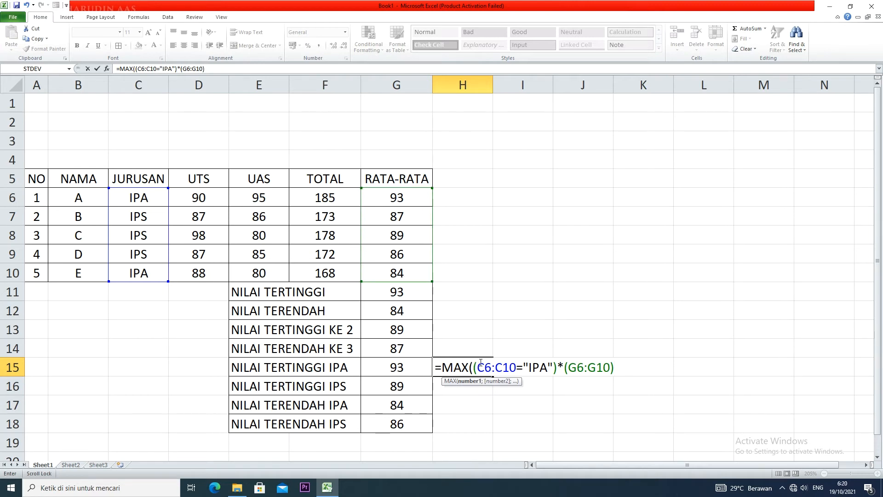
{"action": "left_click_drag", "start_coordinate": [473, 366], "coordinate": [610, 366]}
{"action": "left_click_drag", "start_coordinate": [466, 368], "coordinate": [473, 368]}
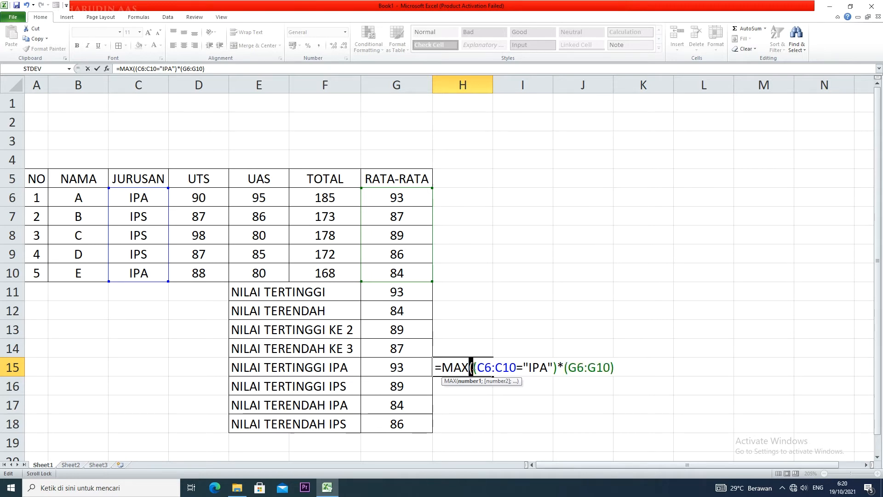
{"action": "left_click", "coordinate": [615, 367]}
{"action": "type", "text": ")"}
{"action": "key", "text": "Return"}
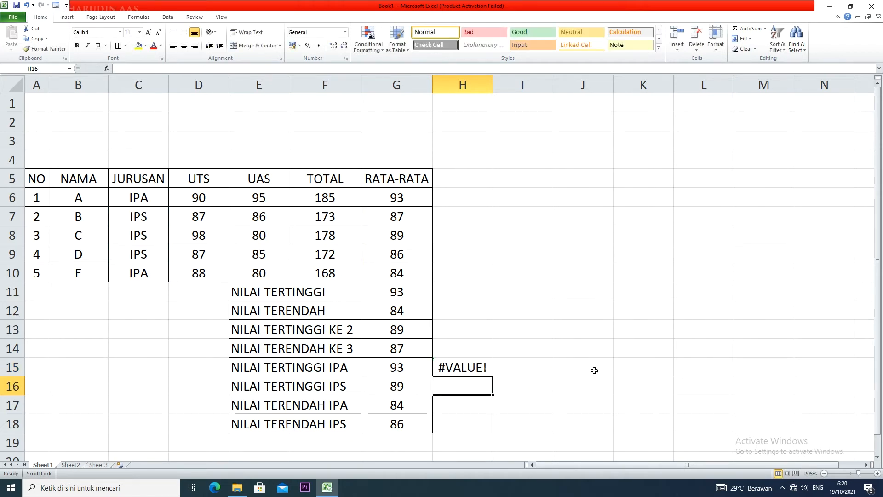
Re-enter the H15 formula as an array formula and format its result centered with no decimals
{"action": "left_click", "coordinate": [481, 371]}
{"action": "double_click", "coordinate": [480, 371]}
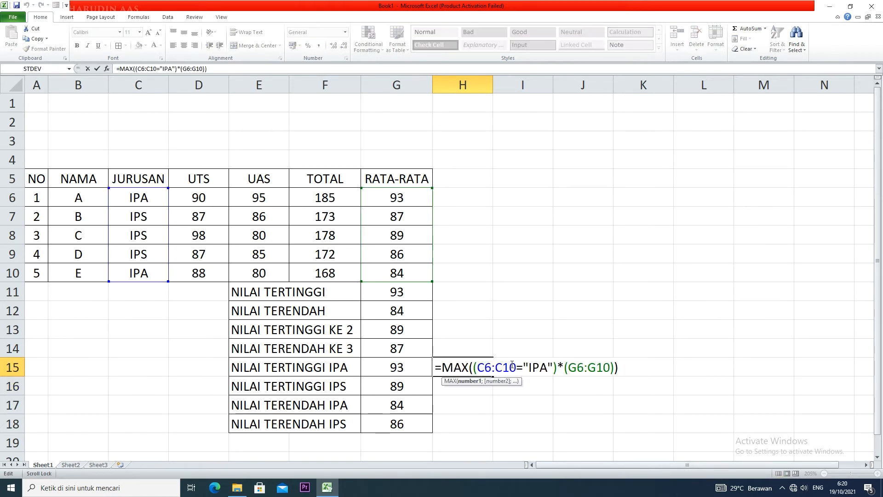
{"action": "key", "text": "ctrl+shift+Return"}
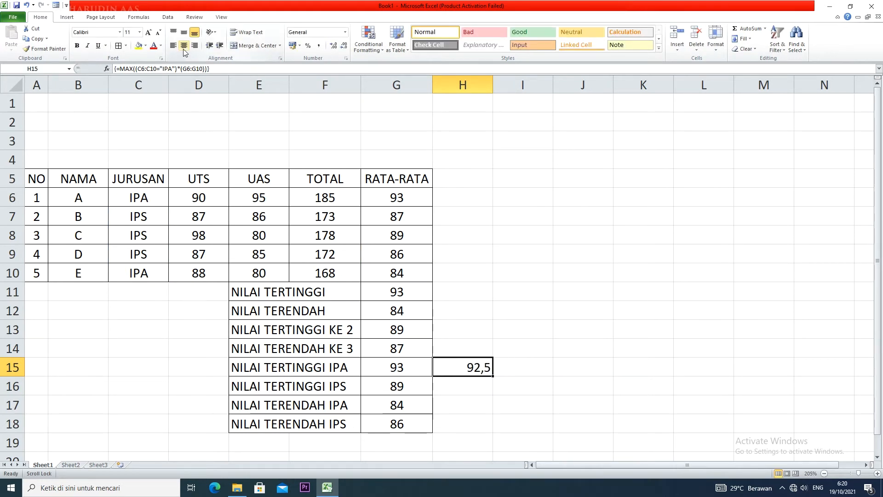
{"action": "left_click", "coordinate": [344, 46]}
{"action": "left_click", "coordinate": [183, 45]}
Try to enter =MAX((C6:C10="IPS";(G6:G10)) in H16, beside the NILAI TERTINGGI IPS result
{"action": "left_click", "coordinate": [455, 391]}
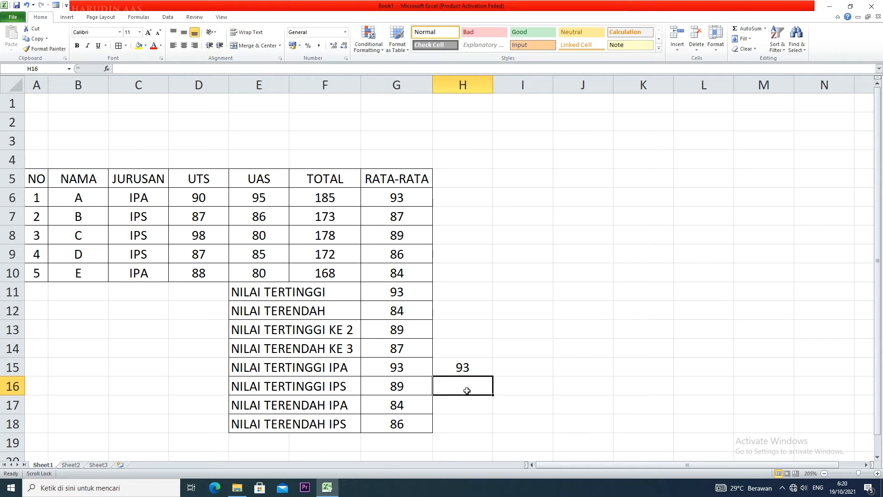
{"action": "type", "text": "=MAX"}
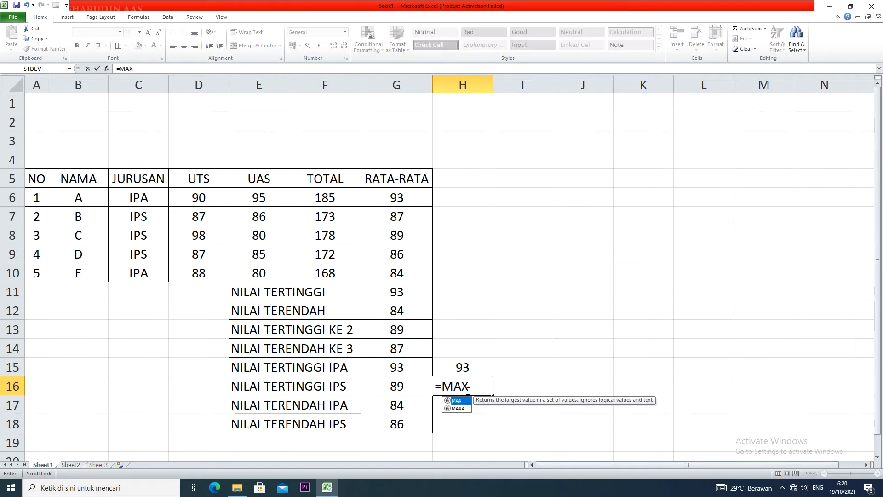
{"action": "type", "text": "(("}
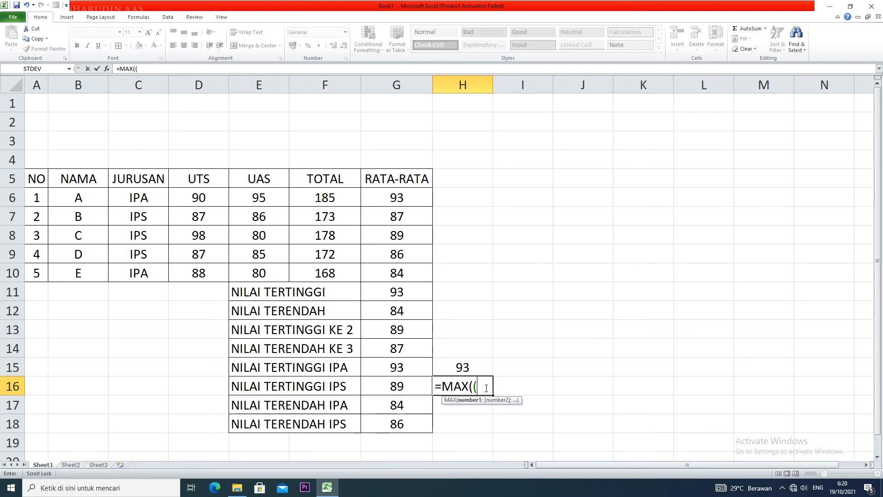
{"action": "left_click_drag", "start_coordinate": [140, 191], "coordinate": [144, 276]}
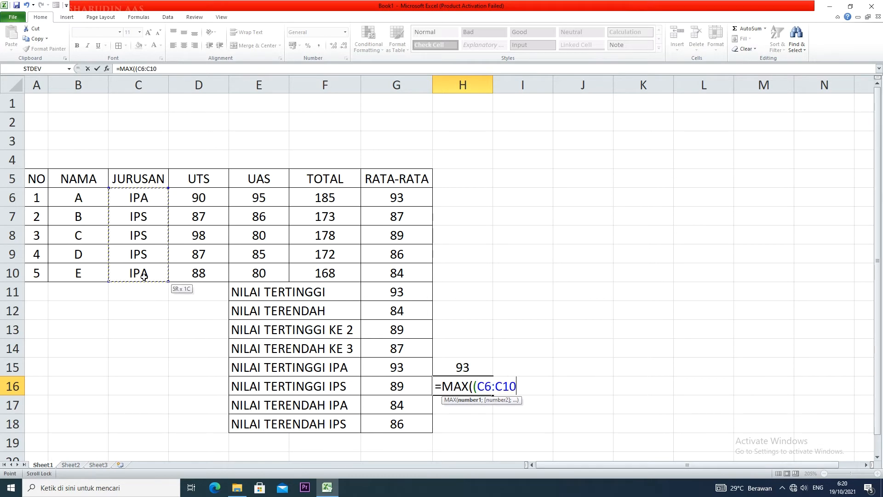
{"action": "type", "text": "="}
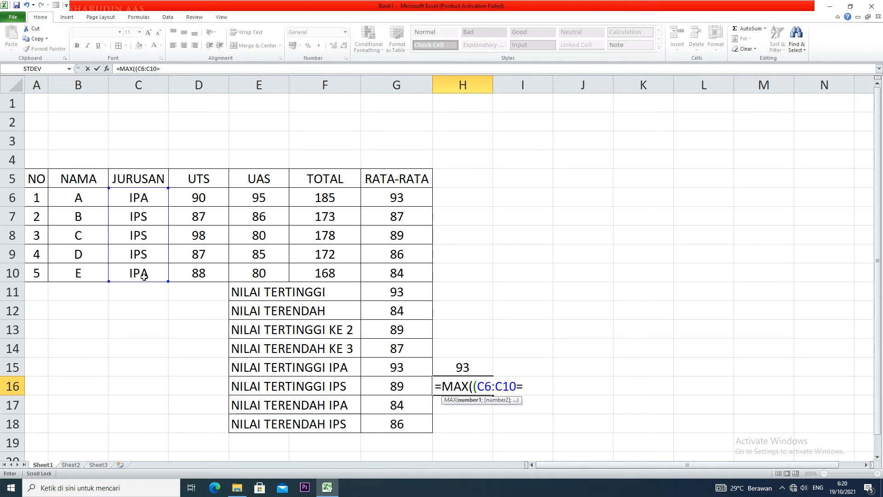
{"action": "type", "text": "\"IPS\";"}
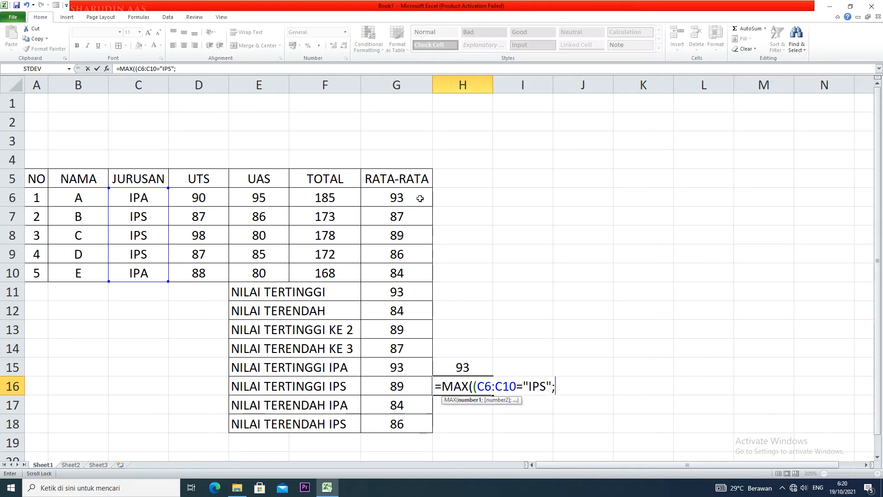
{"action": "type", "text": "("}
{"action": "left_click_drag", "start_coordinate": [419, 199], "coordinate": [418, 276]}
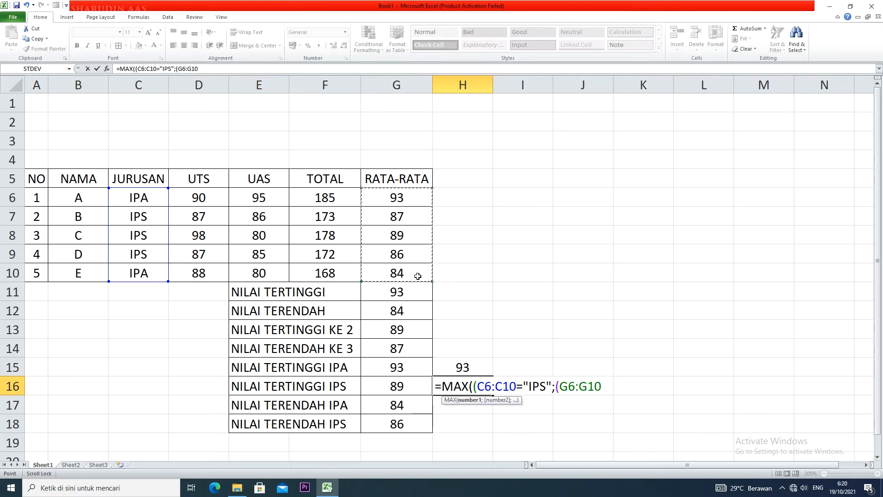
{"action": "type", "text": "))"}
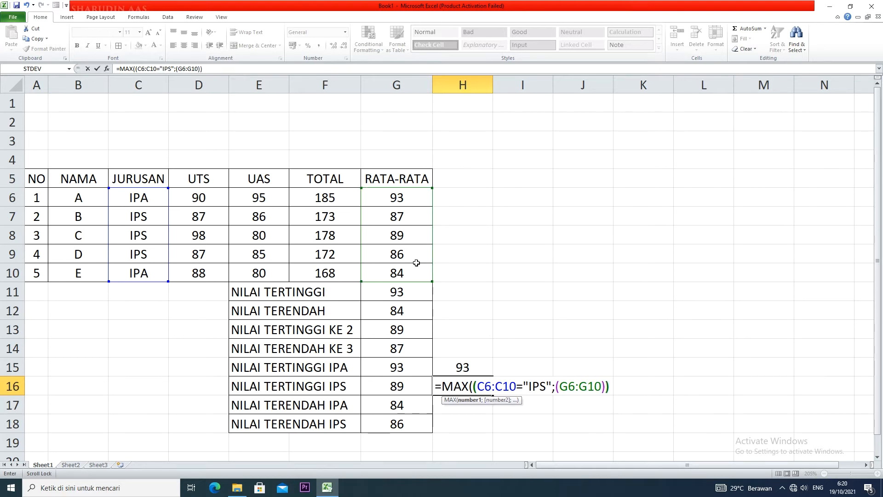
{"action": "key", "text": "Return"}
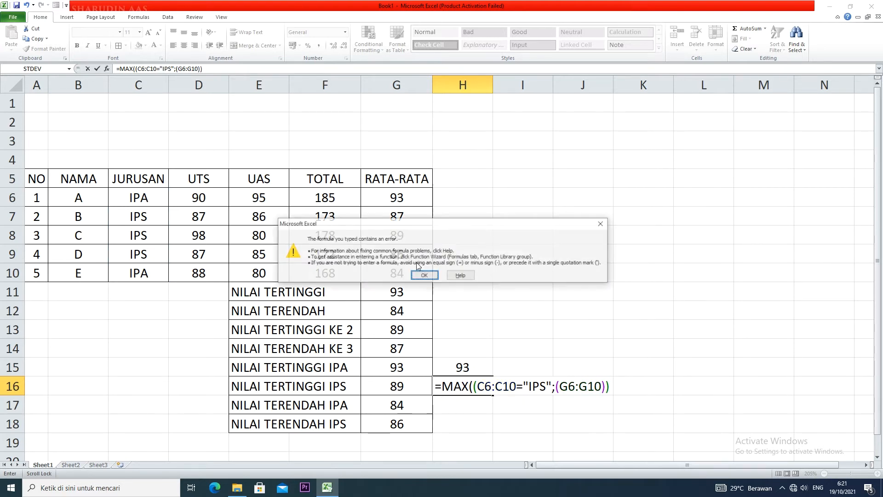
{"action": "key", "text": "Return"}
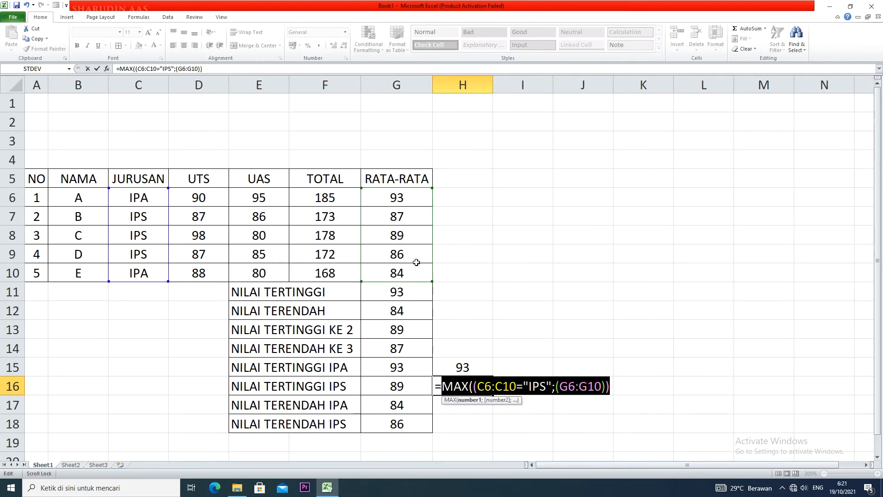
Correct the H16 formula to =MAX((C6:C10="IPS")*(G6:G10)) and enter it as an array formula
{"action": "left_click", "coordinate": [557, 385]}
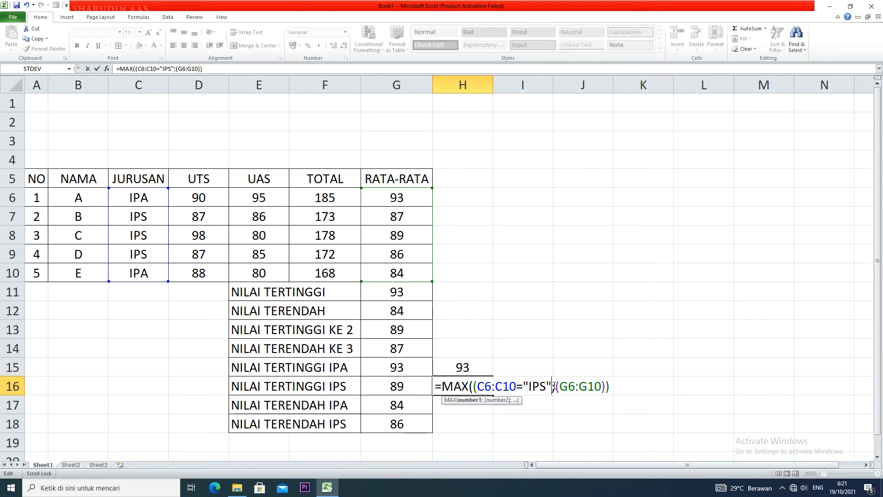
{"action": "key", "text": "BackSpace"}
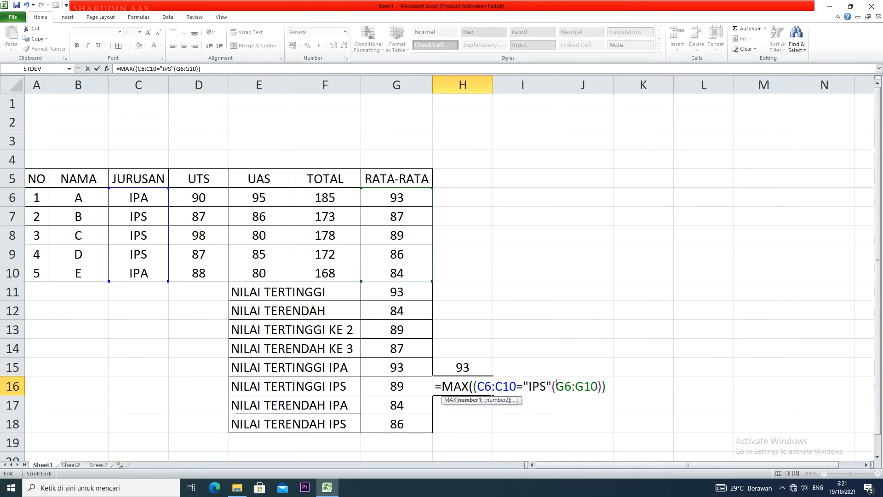
{"action": "type", "text": ")*"}
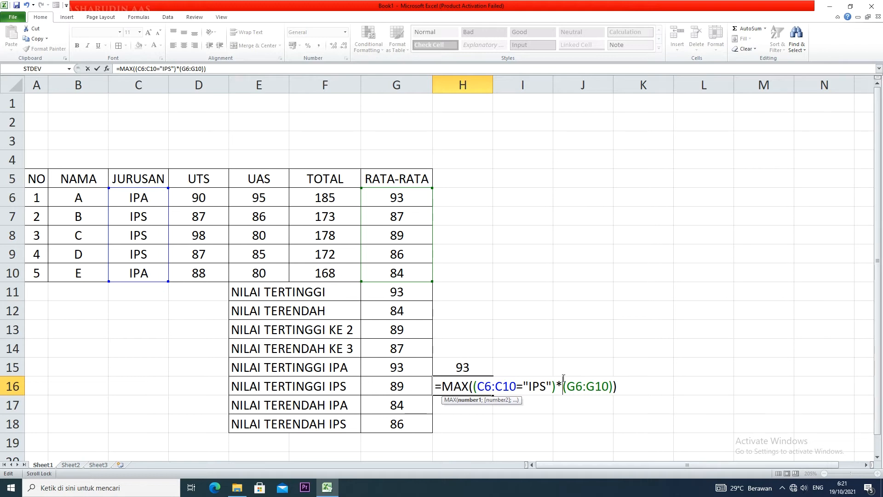
{"action": "key", "text": "ctrl+shift+Return"}
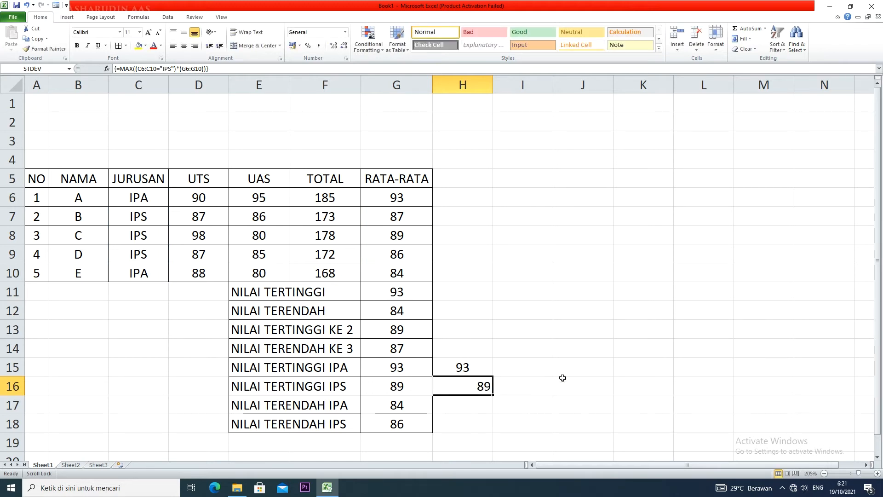
Center the contents of cells H15:H18
{"action": "left_click", "coordinate": [481, 399]}
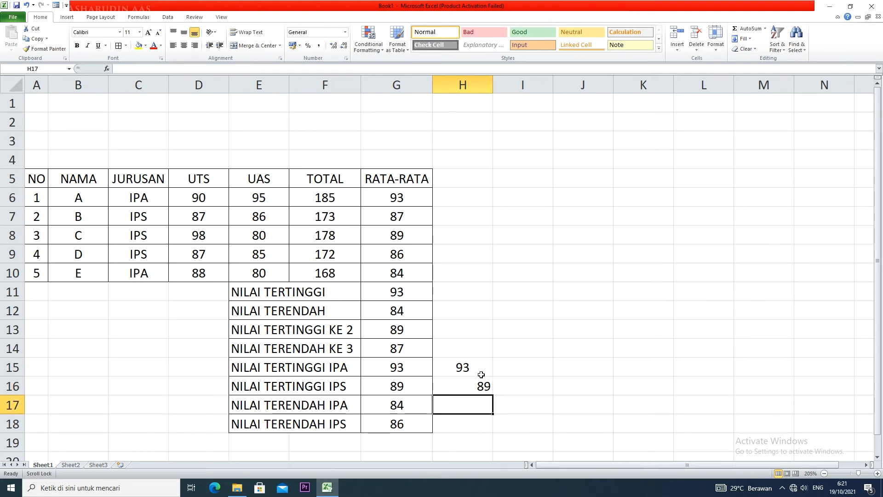
{"action": "left_click_drag", "start_coordinate": [481, 370], "coordinate": [477, 422]}
{"action": "left_click", "coordinate": [194, 45]}
{"action": "left_click", "coordinate": [183, 45]}
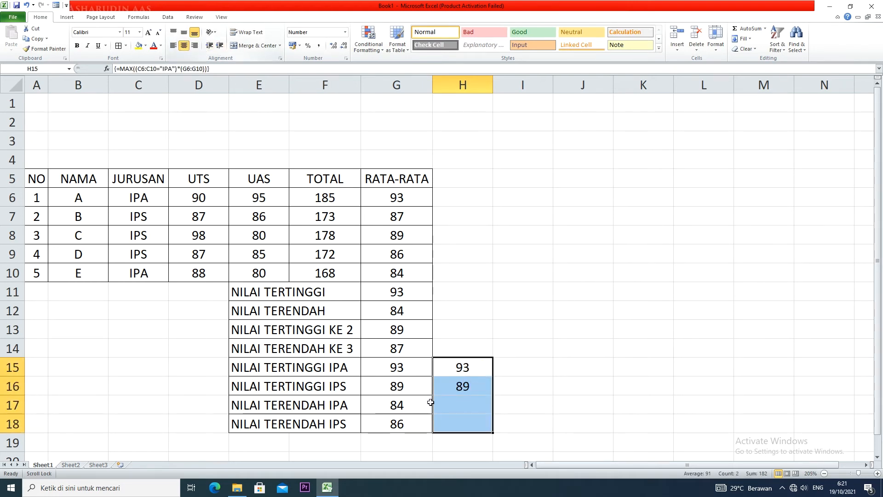
Fill the H16 array formula down through H18
{"action": "left_click", "coordinate": [458, 406]}
{"action": "left_click", "coordinate": [478, 388]}
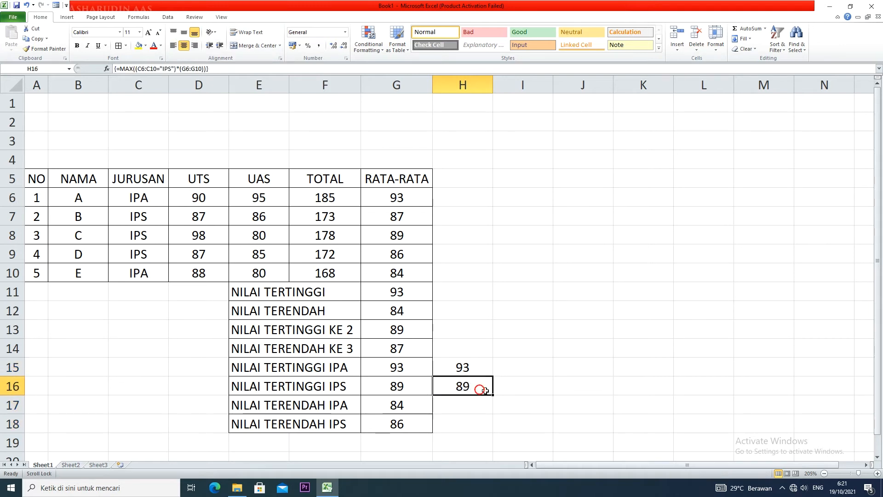
{"action": "left_click_drag", "start_coordinate": [490, 396], "coordinate": [487, 429]}
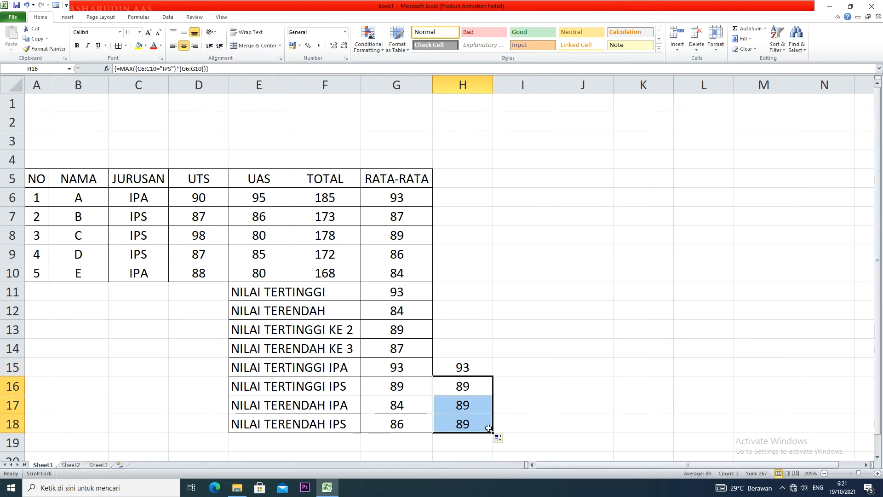
Change the copied H17 formula to =MIN((C7:C11="IPA")*(G7:G11)) and enter it as an array formula
{"action": "double_click", "coordinate": [469, 407]}
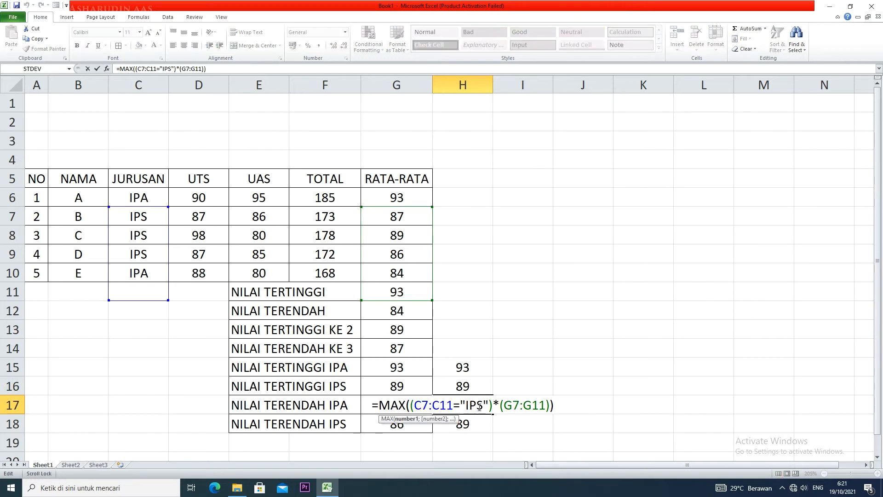
{"action": "double_click", "coordinate": [390, 405]}
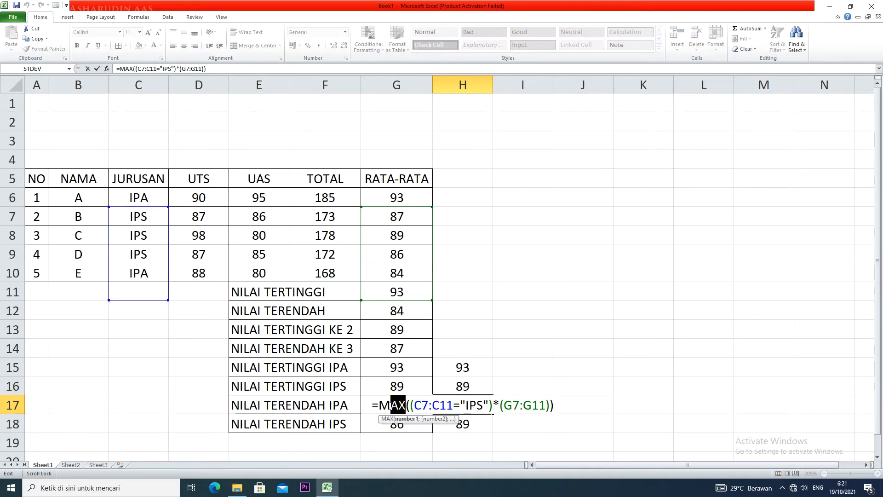
{"action": "type", "text": "MIN"}
{"action": "key", "text": "BackSpace"}
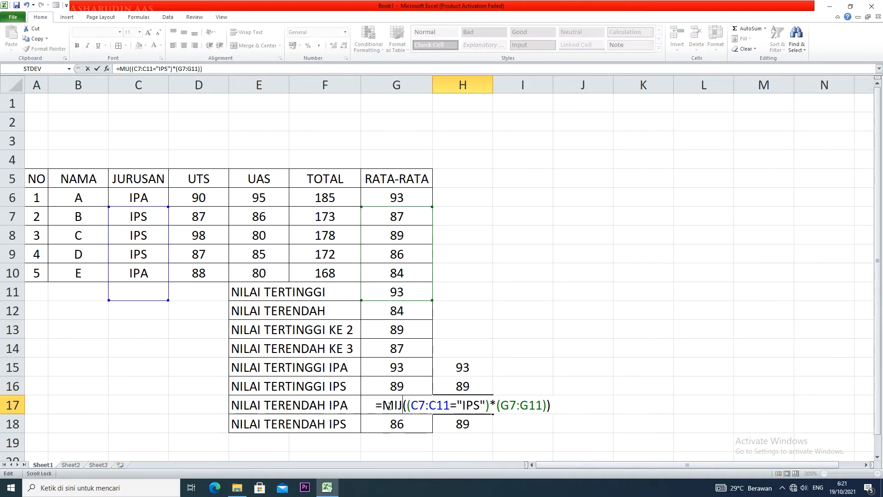
{"action": "type", "text": "N"}
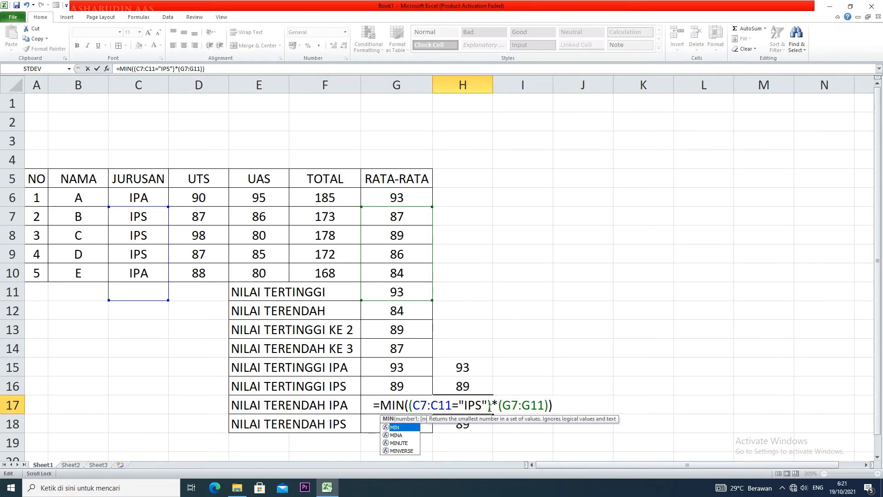
{"action": "left_click", "coordinate": [482, 406]}
{"action": "key", "text": "BackSpace"}
{"action": "type", "text": "A"}
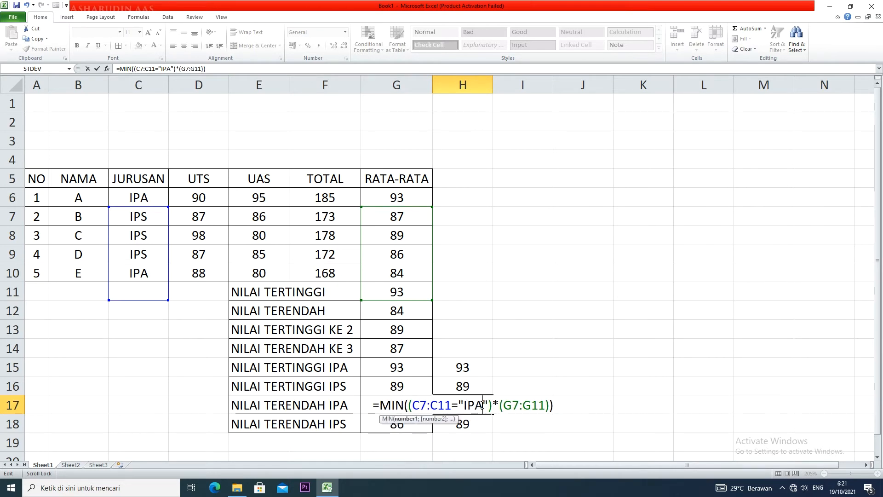
{"action": "key", "text": "ctrl+shift+Return"}
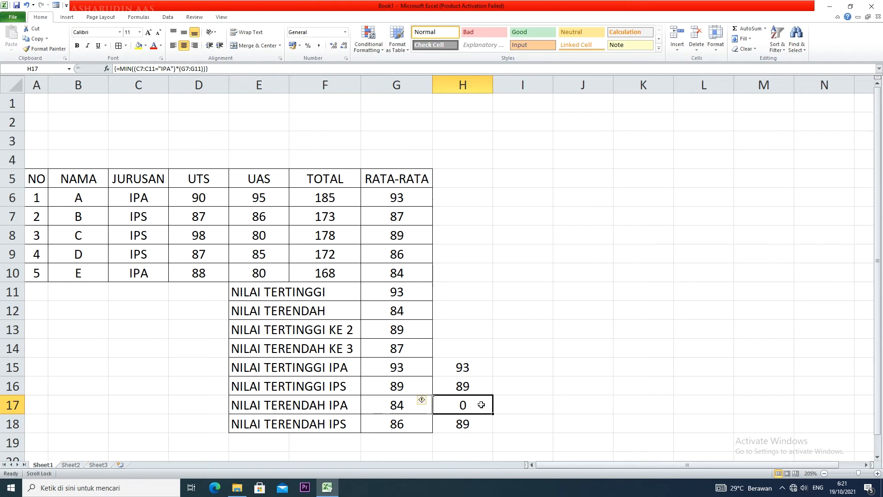
Shift the H17 formula's ranges to C6:C10 and G6:G10, re-entering it as an array formula
{"action": "double_click", "coordinate": [481, 404]}
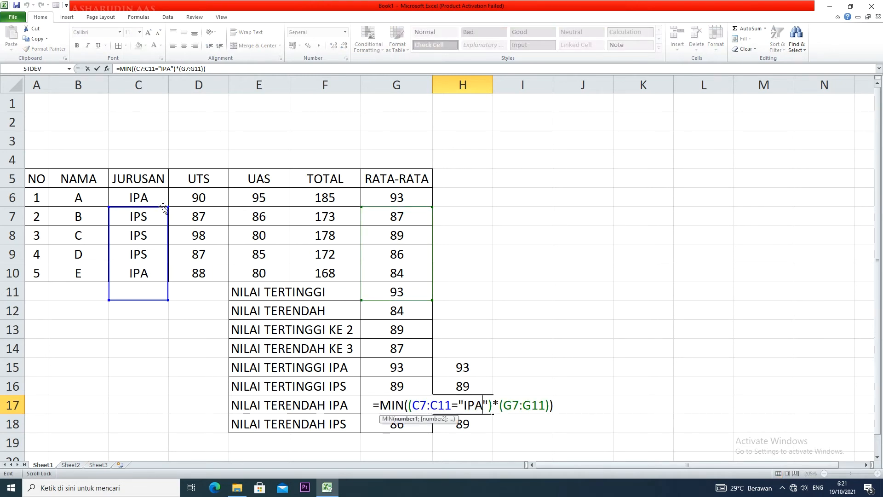
{"action": "left_click_drag", "start_coordinate": [163, 206], "coordinate": [165, 193]}
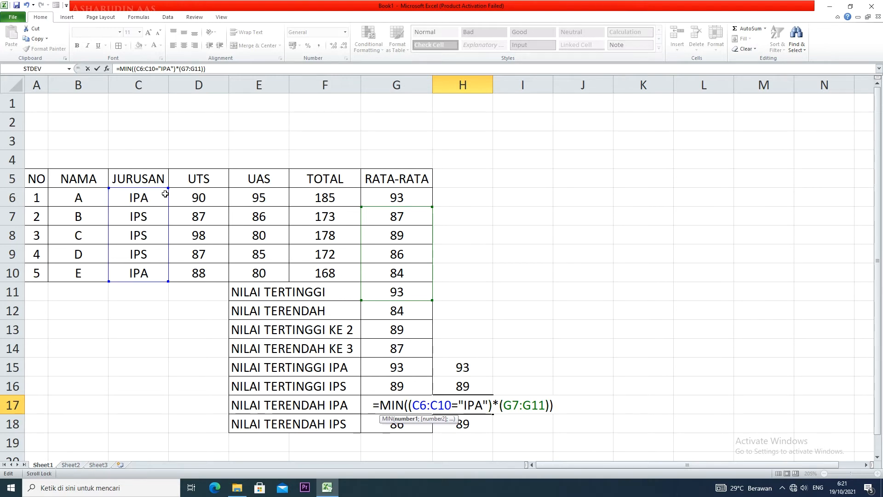
{"action": "key", "text": "ctrl+shift+Return"}
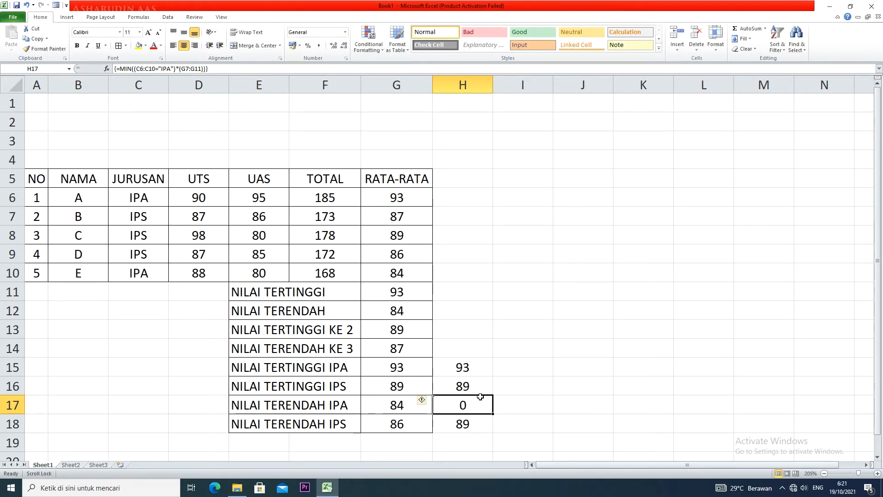
{"action": "double_click", "coordinate": [480, 408]}
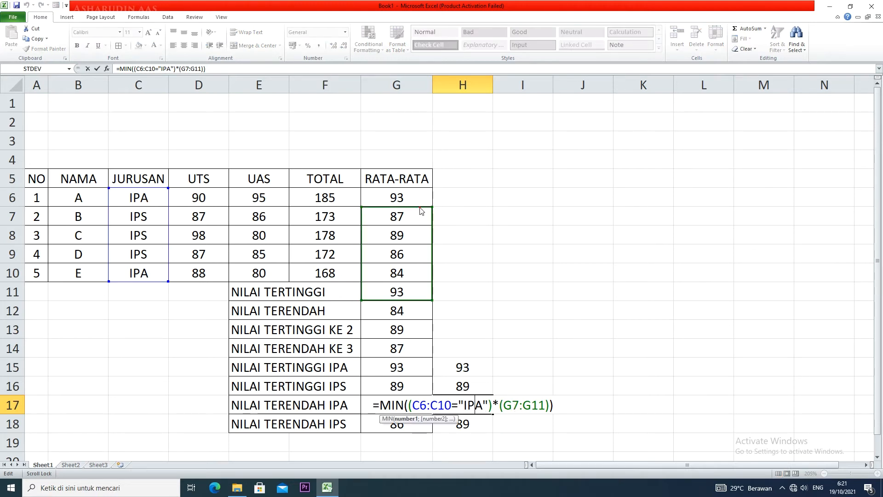
{"action": "left_click_drag", "start_coordinate": [419, 206], "coordinate": [421, 196]}
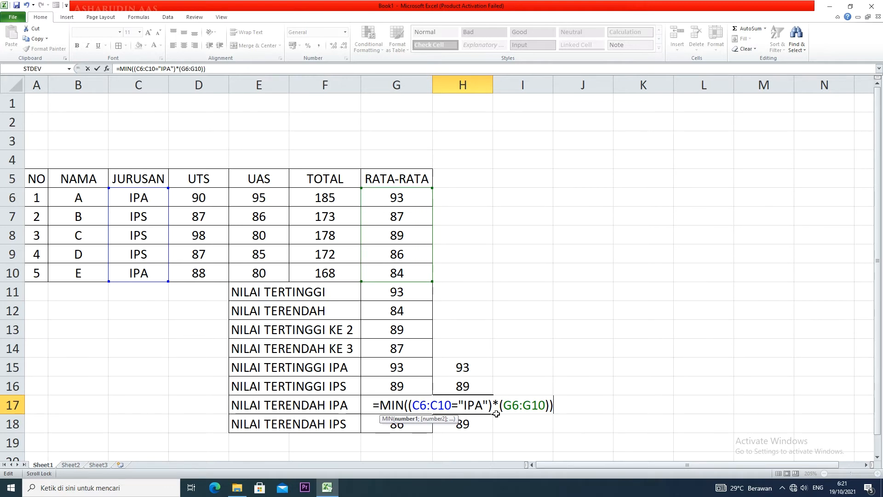
{"action": "left_click", "coordinate": [555, 407]}
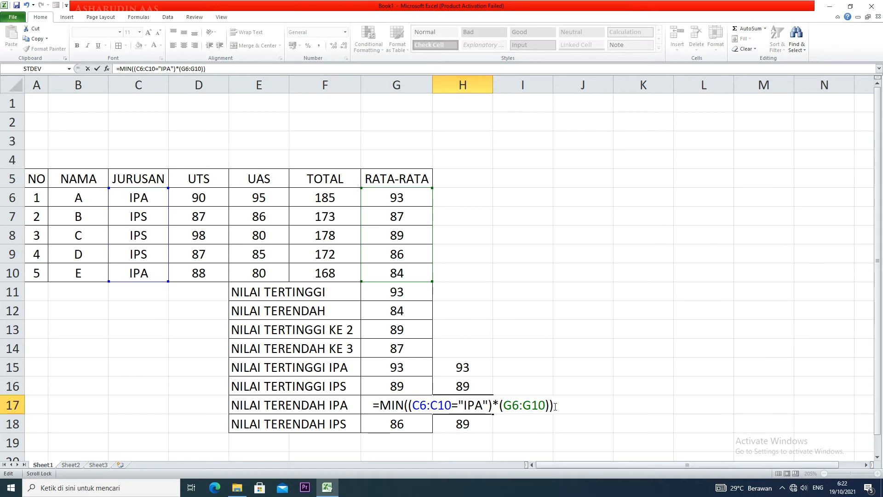
{"action": "key", "text": "ctrl+shift+Return"}
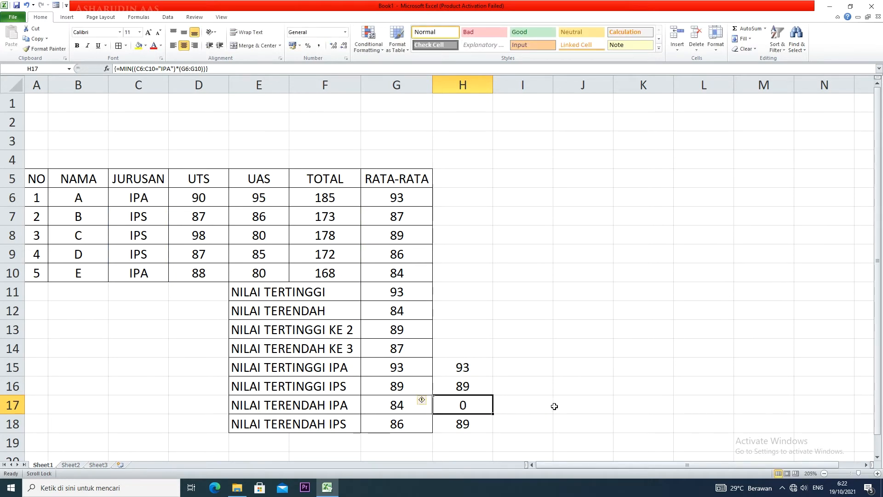
Clear the existing MIN formula from cell H17
{"action": "double_click", "coordinate": [477, 405]}
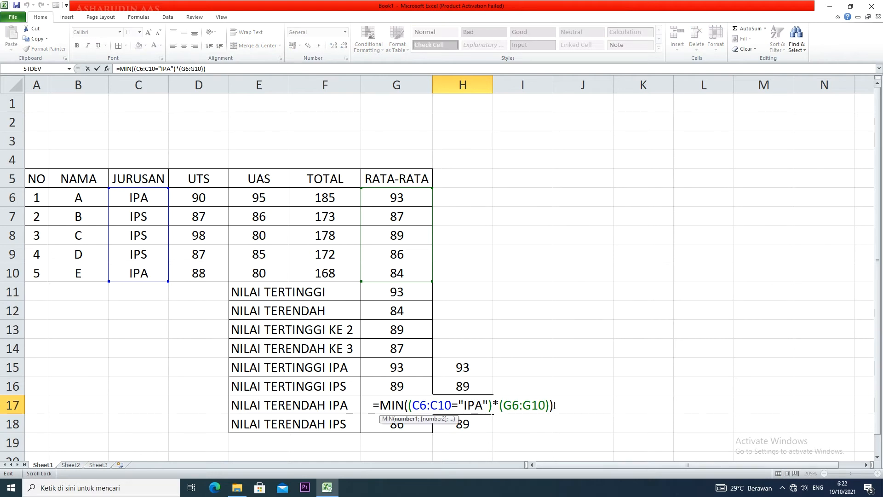
{"action": "left_click_drag", "start_coordinate": [560, 410], "coordinate": [329, 402]}
{"action": "key", "text": "BackSpace"}
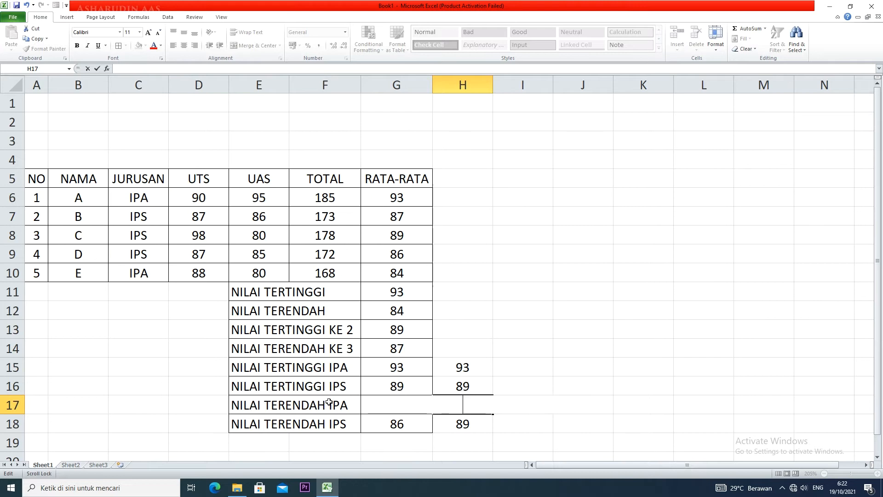
Enter =MIN((C6:C10="IPA")*(G6:G10)) in H17 as an array formula
{"action": "type", "text": "=MI"}
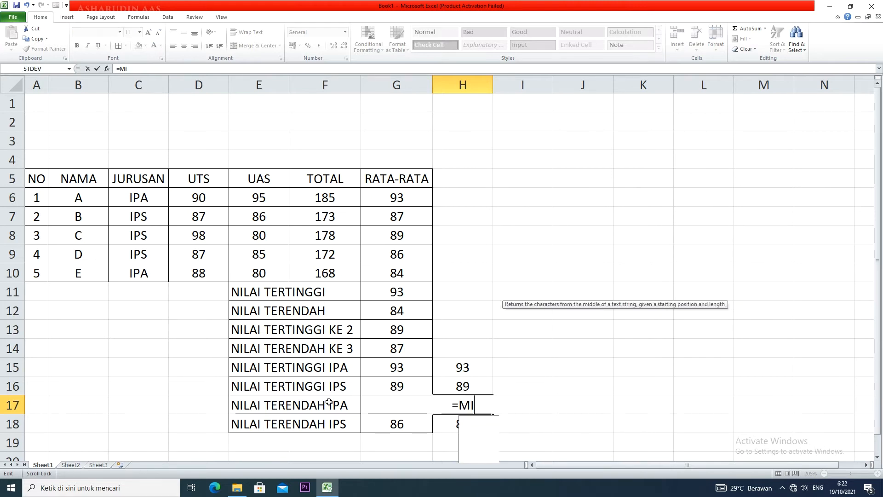
{"action": "type", "text": "N(("}
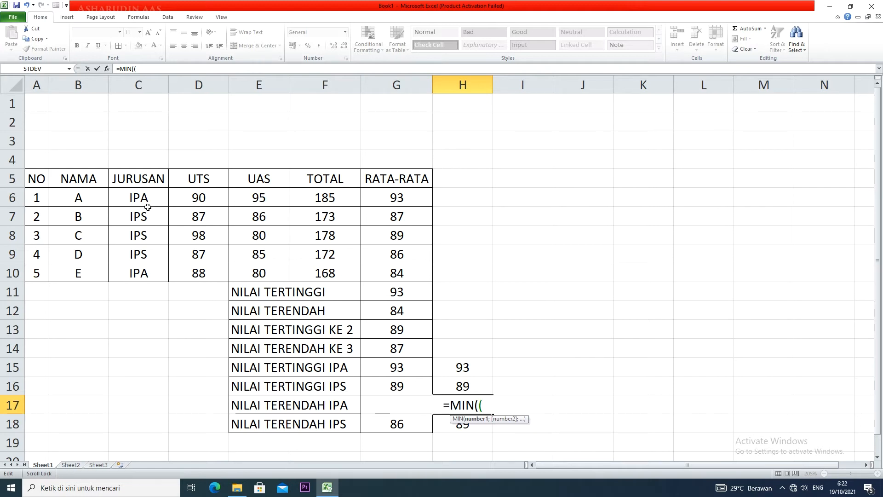
{"action": "left_click_drag", "start_coordinate": [145, 205], "coordinate": [156, 267]}
{"action": "type", "text": "="}
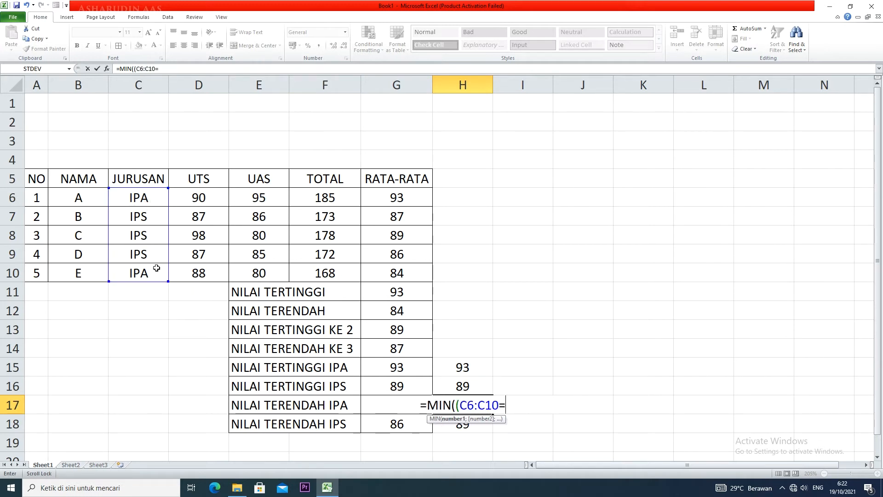
{"action": "type", "text": "\""}
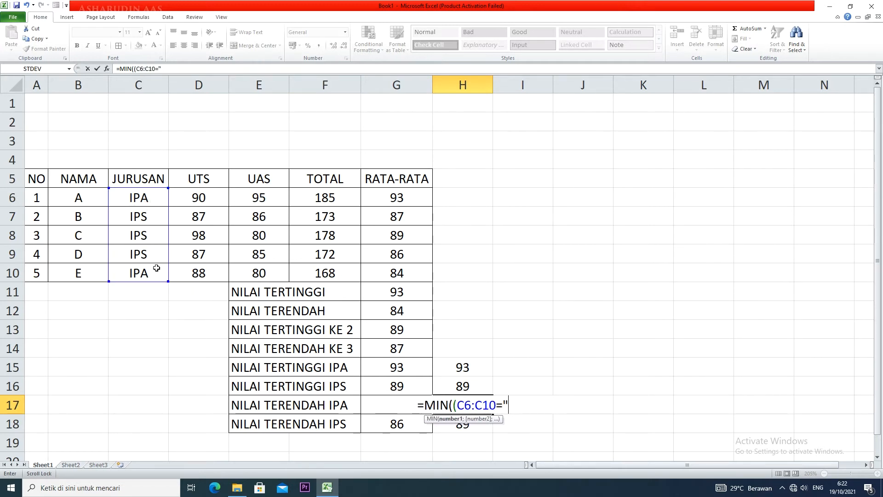
{"action": "type", "text": "IPA"}
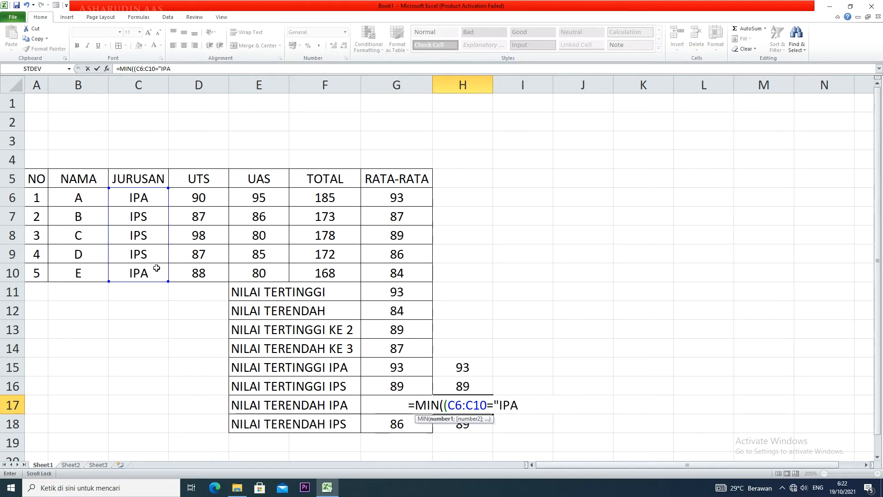
{"action": "type", "text": "\""}
{"action": "type", "text": ")"}
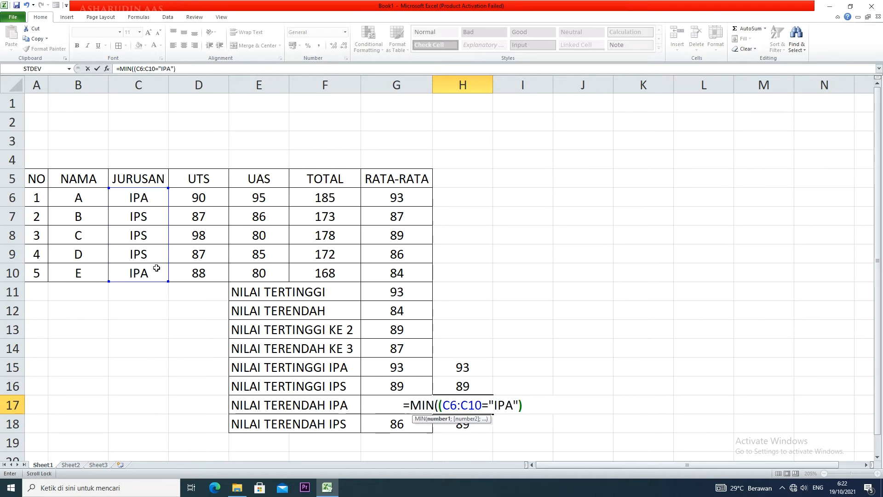
{"action": "type", "text": "*("}
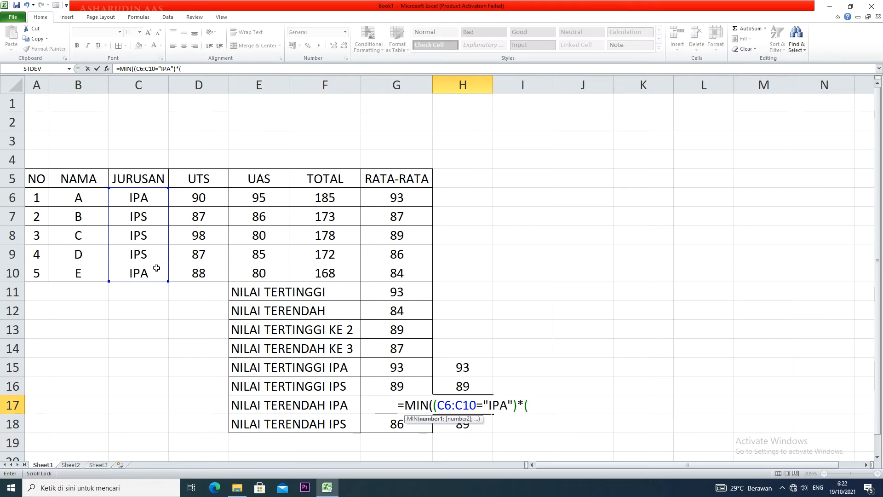
{"action": "left_click", "coordinate": [395, 198]}
{"action": "left_click_drag", "start_coordinate": [395, 198], "coordinate": [395, 273]}
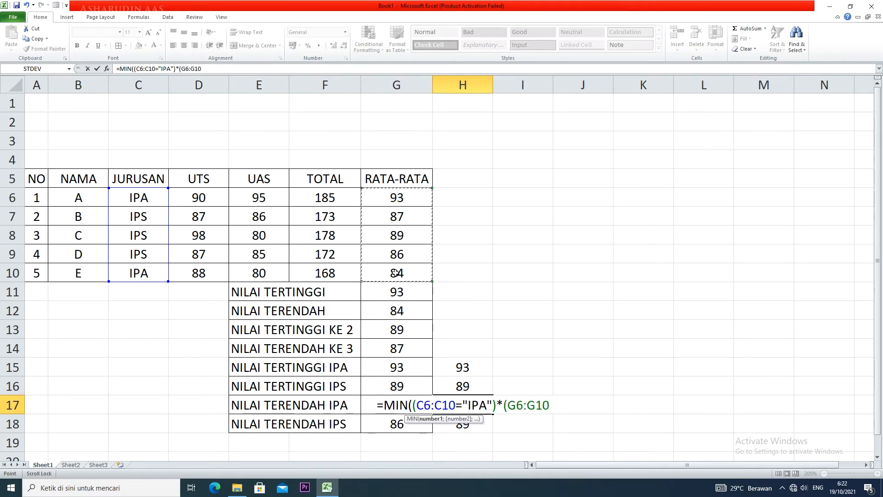
{"action": "type", "text": "))"}
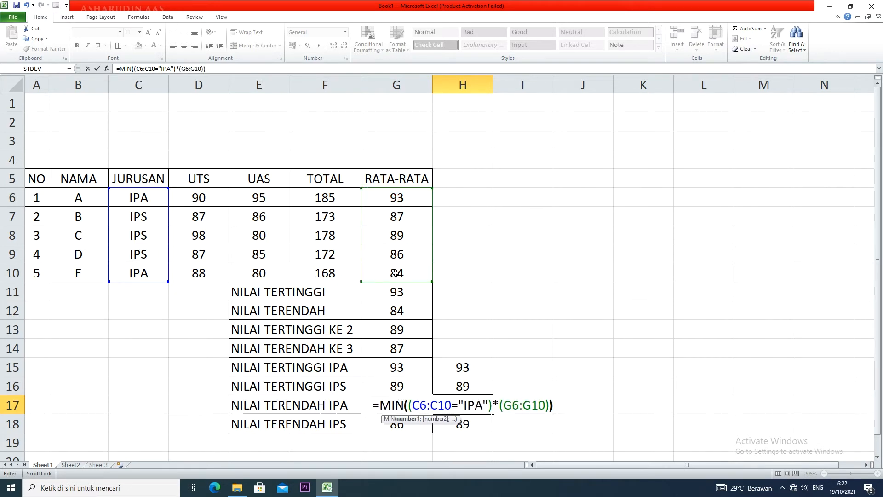
{"action": "key", "text": "ctrl+shift+Return"}
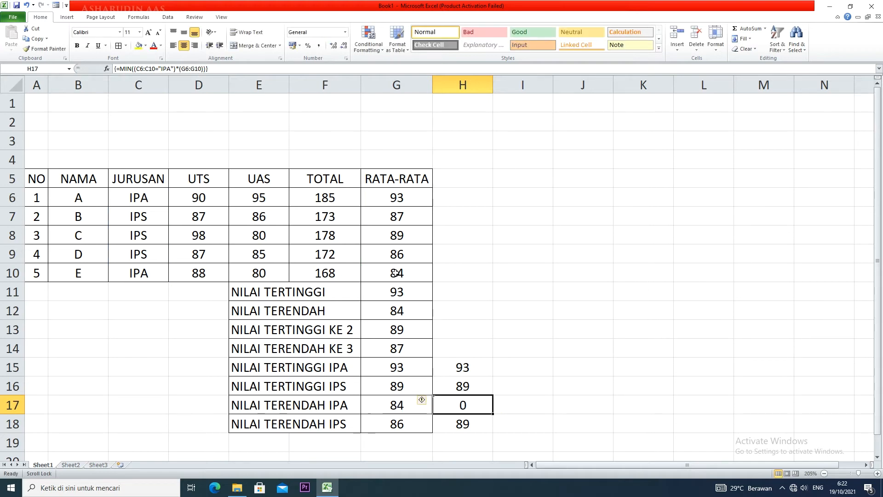
Try re-entering the unchanged H17 formula, finishing it as an array formula
{"action": "left_click", "coordinate": [219, 69]}
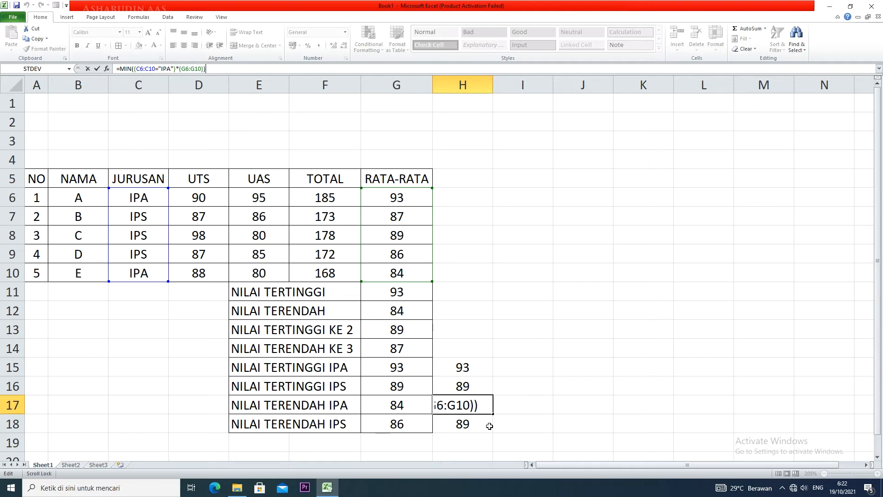
{"action": "key", "text": "Return"}
{"action": "key", "text": "Up"}
{"action": "key", "text": "F2"}
{"action": "key", "text": "ctrl+shift+Return"}
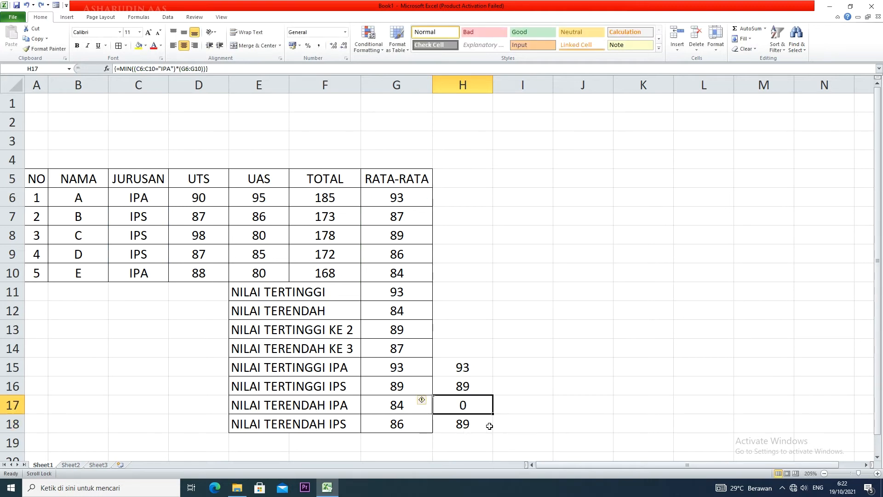
Undo the H17 formula edits and the fill into H17:H18, leaving both cells empty
{"action": "key", "text": "ctrl+z"}
{"action": "key", "text": "ctrl+z"}
{"action": "key", "text": "ctrl+z"}
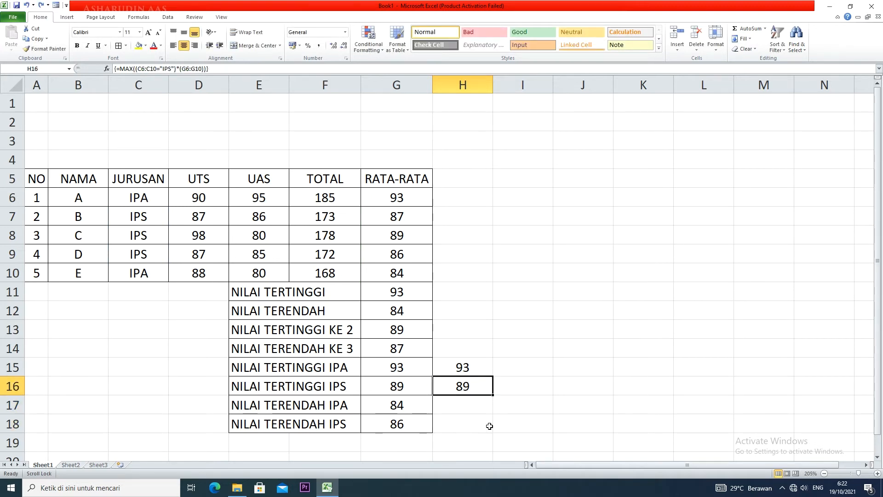
{"action": "left_click", "coordinate": [479, 410]}
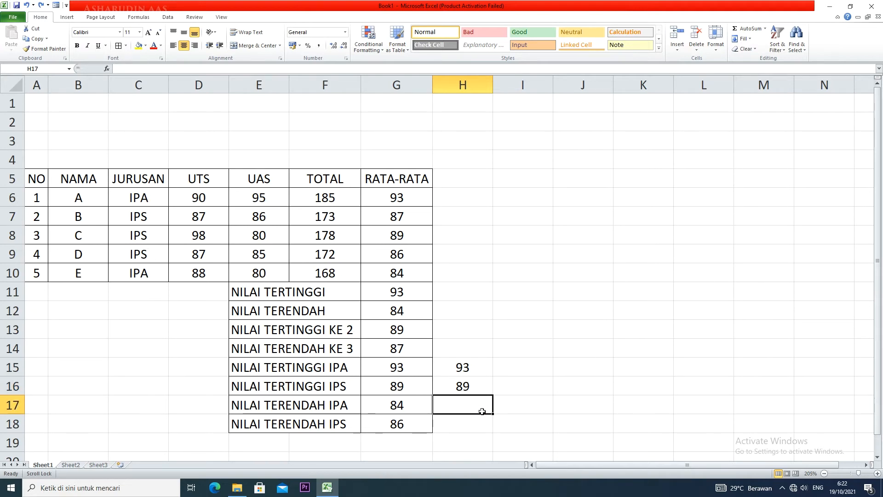
Enter =MIN((C6:C10="IPS")*(G6:G10)) in H18 as an array formula for NILAI TERENDAH IPS
{"action": "left_click", "coordinate": [466, 430]}
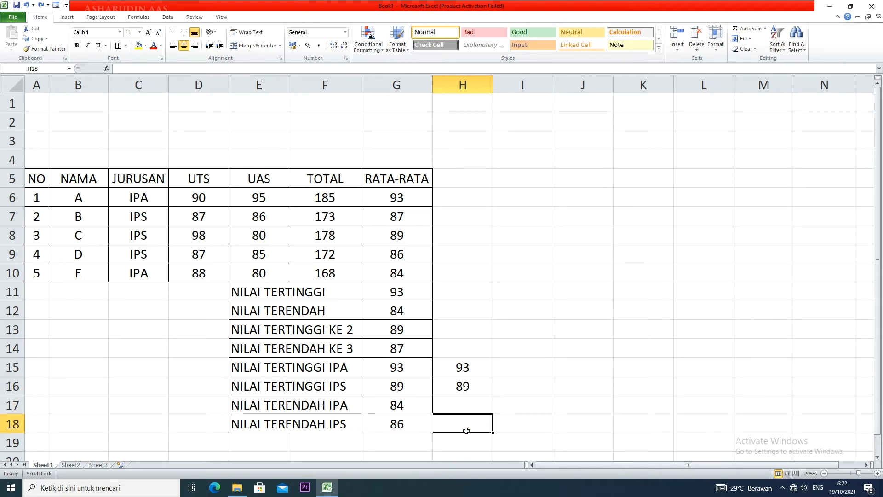
{"action": "type", "text": "=MK"}
{"action": "key", "text": "BackSpace"}
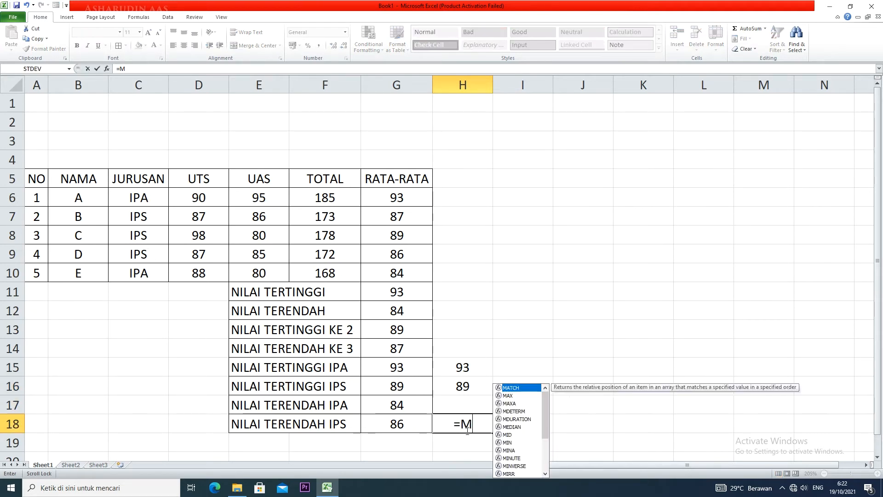
{"action": "type", "text": "IN"}
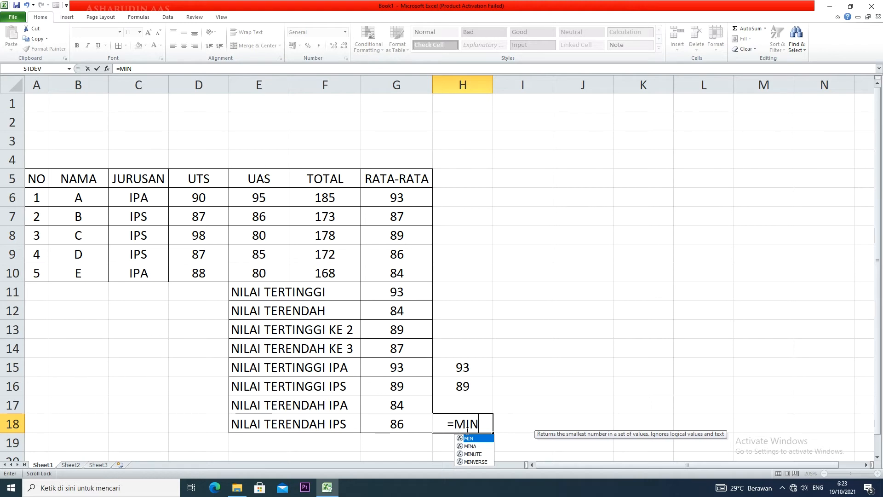
{"action": "type", "text": "(("}
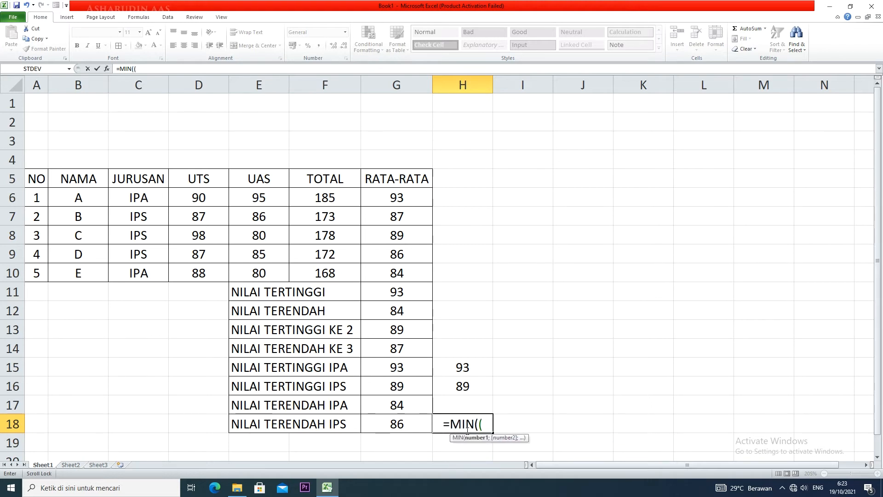
{"action": "left_click_drag", "start_coordinate": [151, 197], "coordinate": [153, 271]}
{"action": "type", "text": "="}
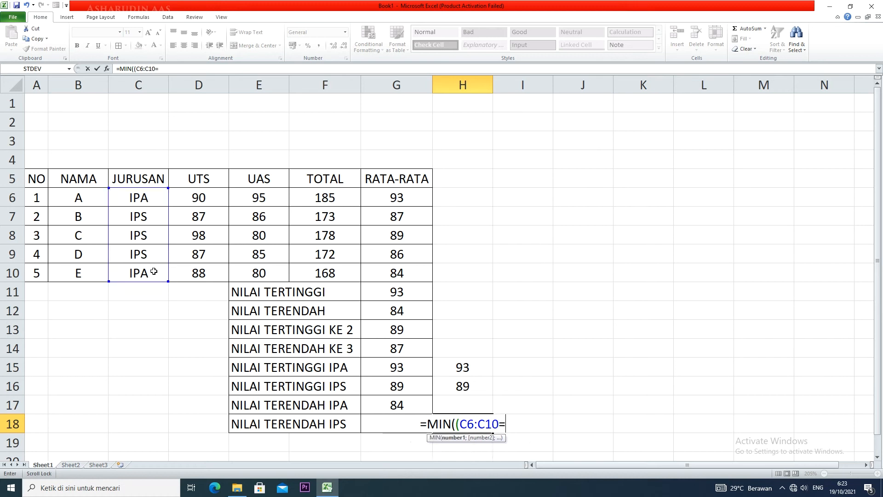
{"action": "type", "text": "\"IUPS"}
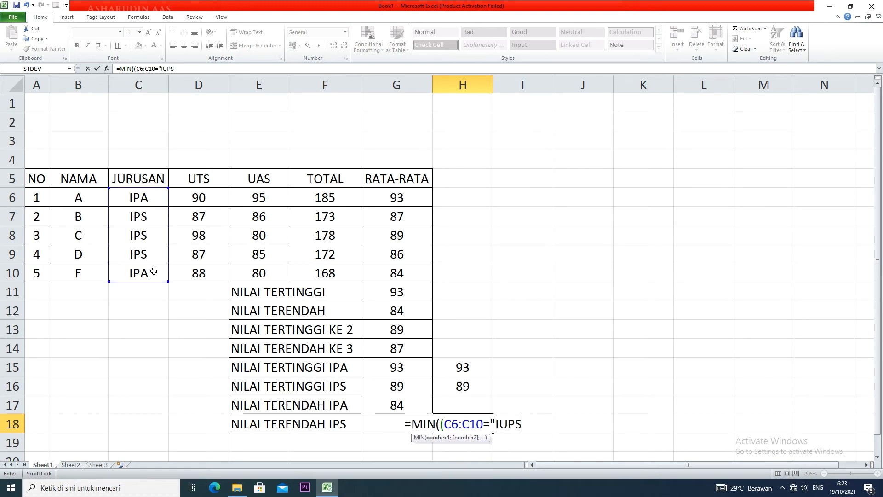
{"action": "key", "text": "BackSpace"}
{"action": "key", "text": "BackSpace"}
{"action": "key", "text": "BackSpace"}
{"action": "type", "text": "PS"}
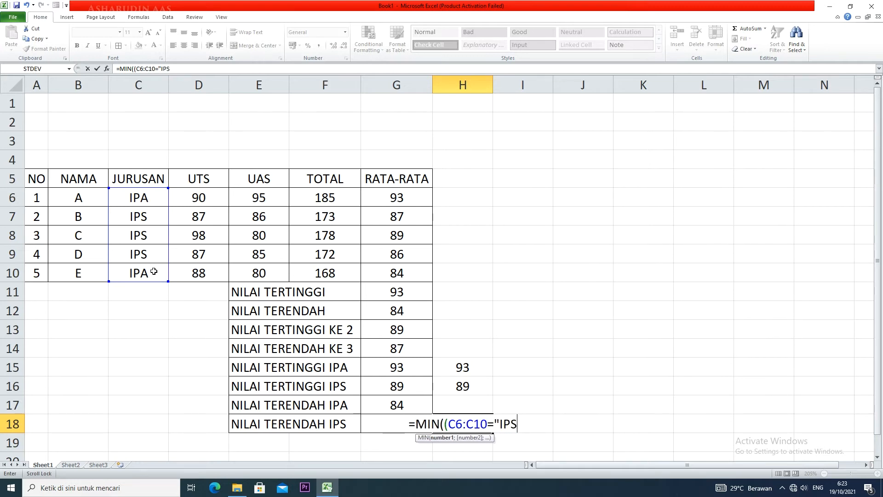
{"action": "type", "text": "\")"}
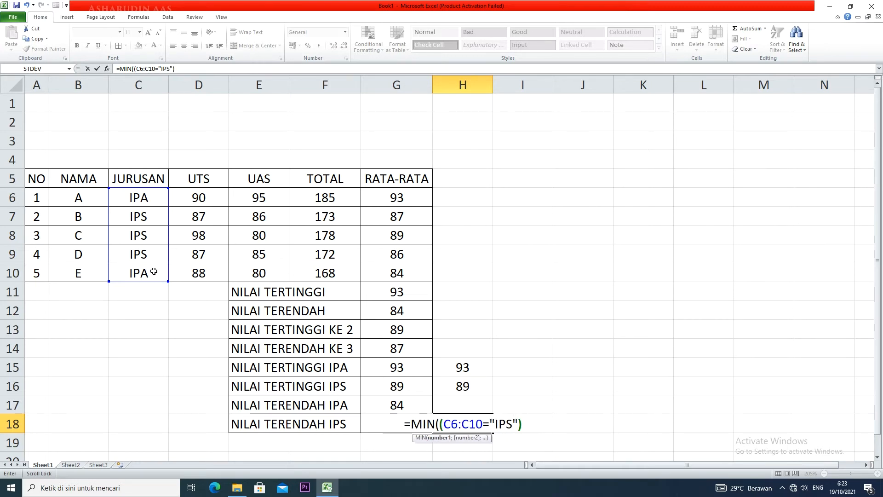
{"action": "type", "text": "*("}
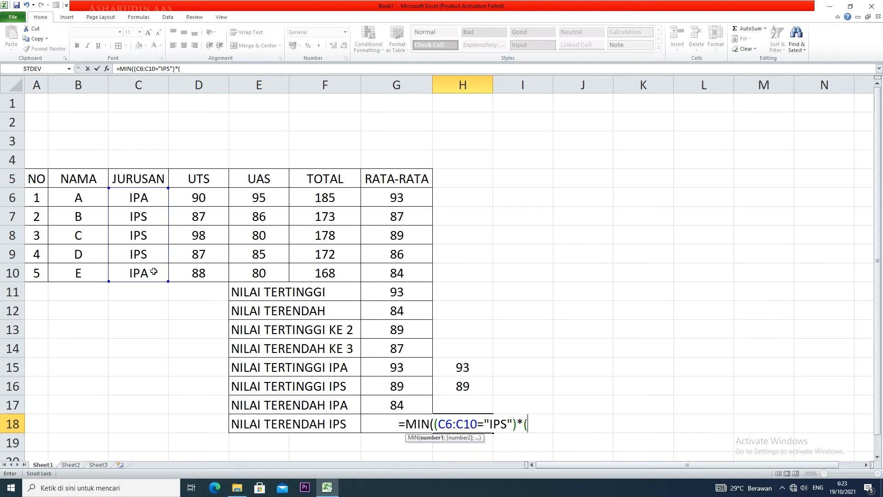
{"action": "left_click_drag", "start_coordinate": [393, 197], "coordinate": [394, 225]}
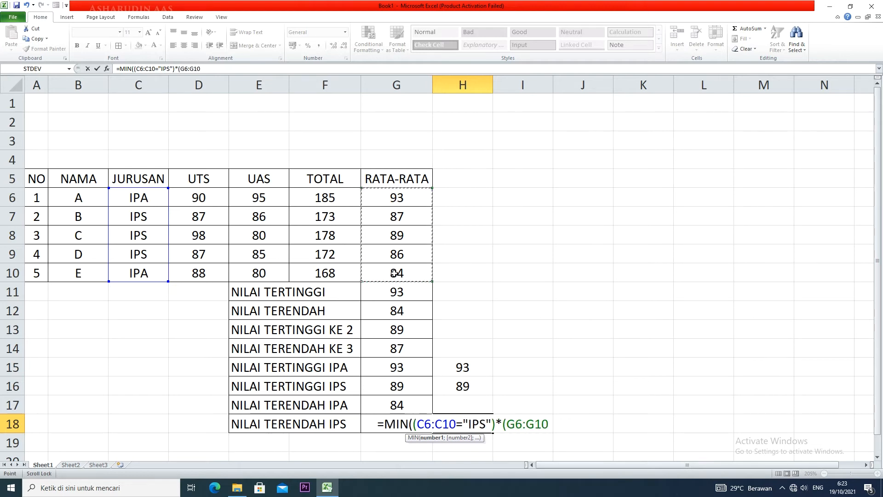
{"action": "type", "text": "))"}
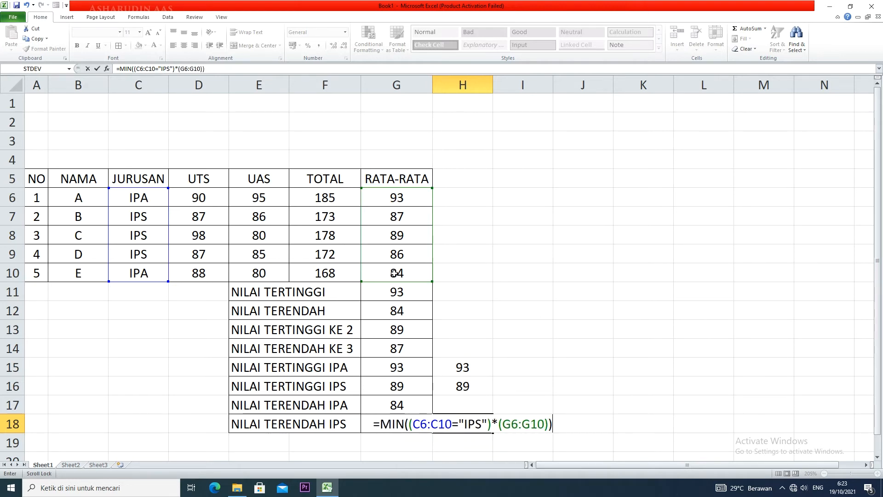
{"action": "key", "text": "ctrl+shift+Return"}
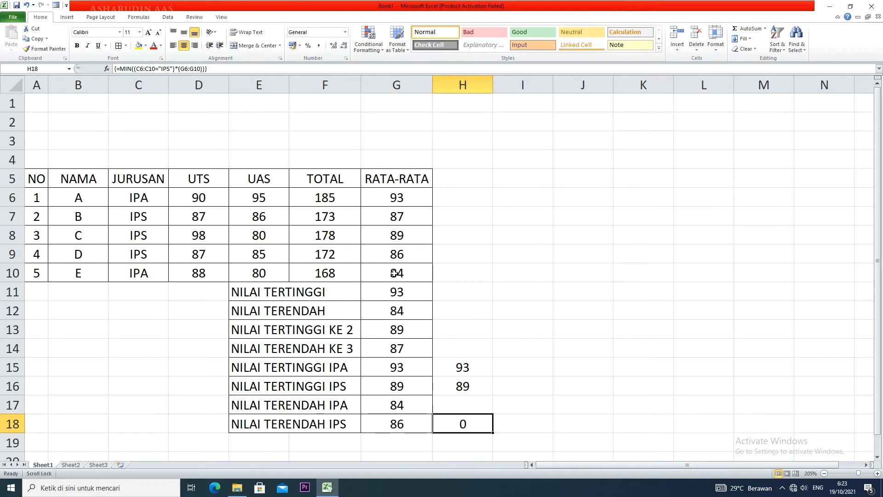
Open the array formula in H18 for editing
{"action": "double_click", "coordinate": [475, 425]}
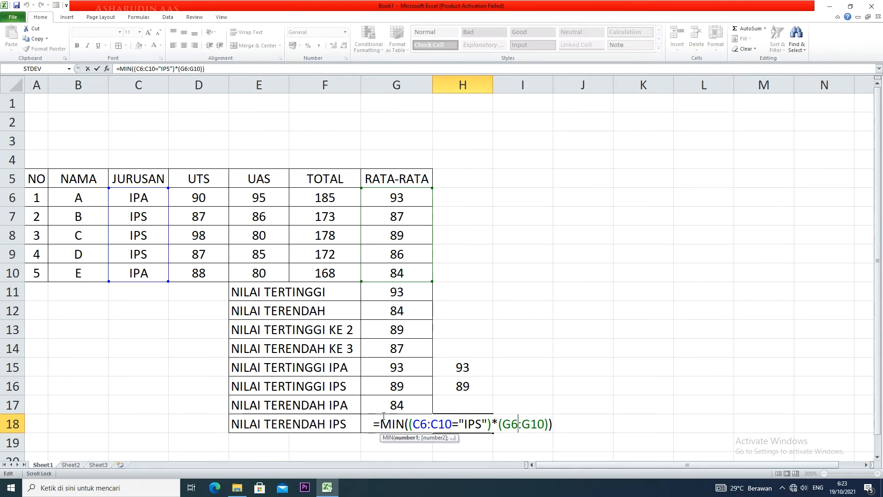
Re-enter the H18 MIN formula as a normal formula, and convert it back to an array formula
{"action": "key", "text": "Return"}
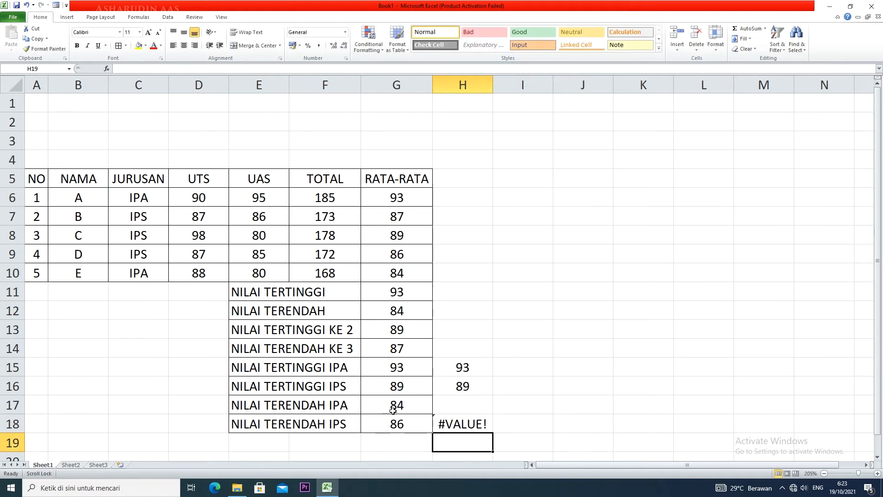
{"action": "double_click", "coordinate": [471, 421]}
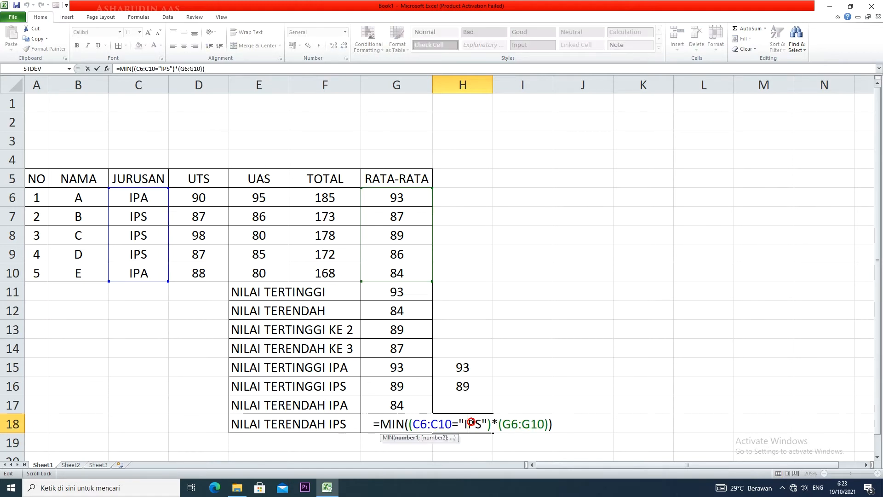
{"action": "key", "text": "ctrl+shift+Return"}
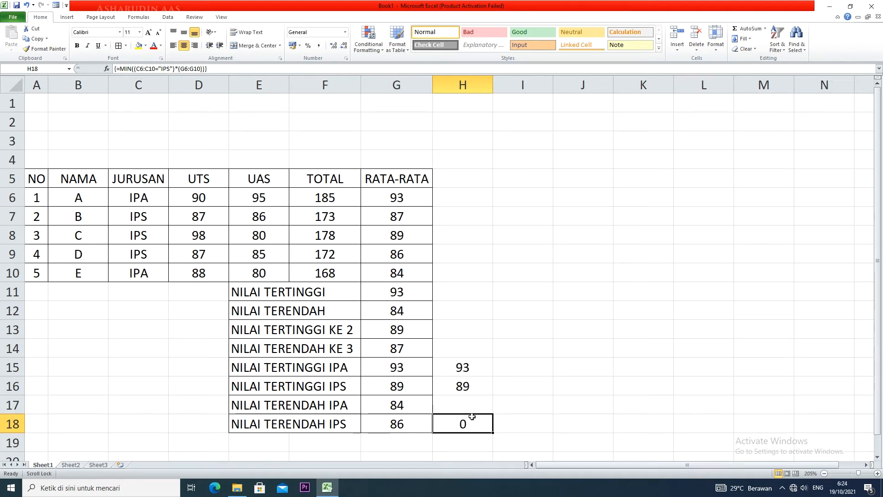
Compare the MAX array formulas in H15 and H16 with the MIN array formula in H18
{"action": "left_click", "coordinate": [472, 387]}
{"action": "left_click", "coordinate": [475, 368]}
{"action": "left_click", "coordinate": [473, 386]}
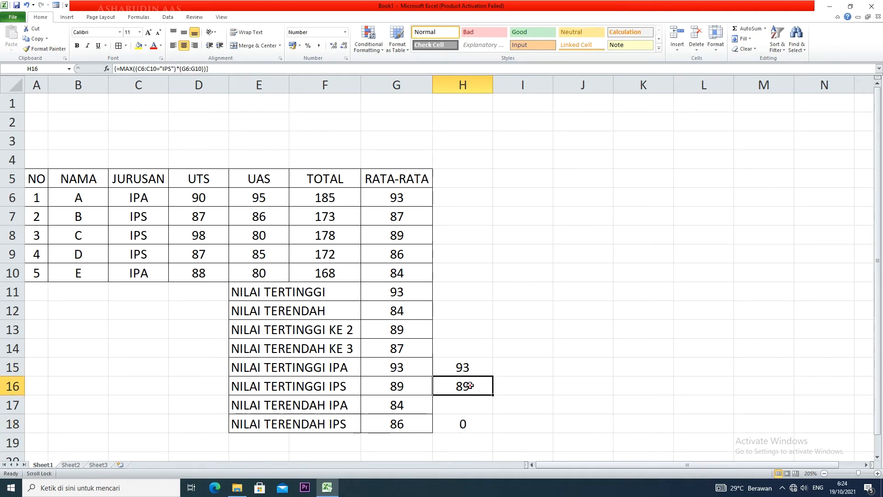
{"action": "left_click", "coordinate": [464, 424]}
{"action": "left_click", "coordinate": [469, 390]}
{"action": "left_click", "coordinate": [466, 418]}
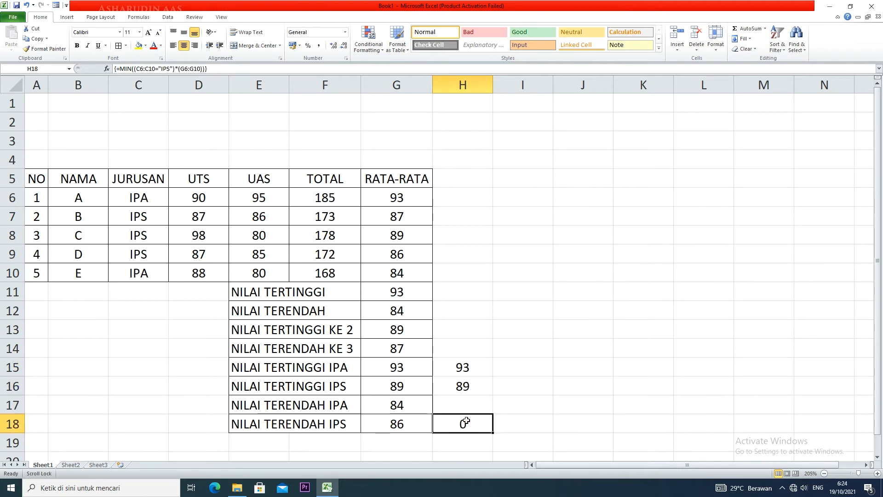
Clear the multiplication array formulas from H18 and H15:H16
{"action": "key", "text": "Delete"}
{"action": "left_click", "coordinate": [469, 411]}
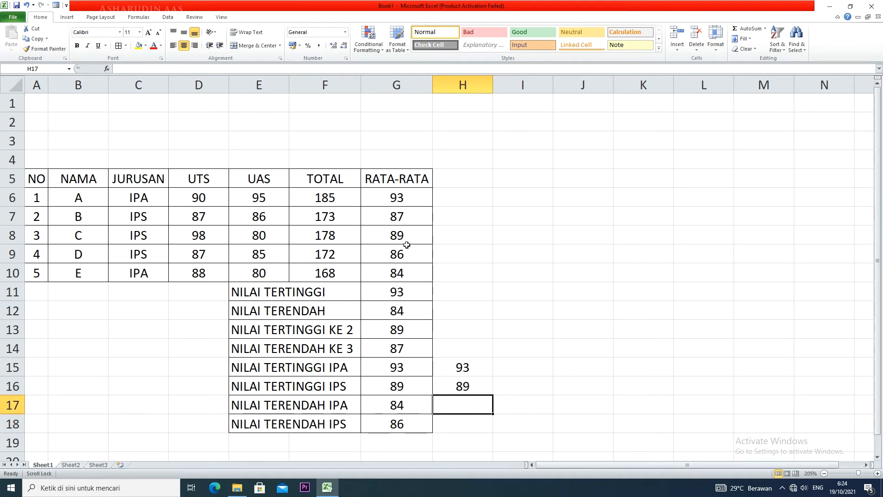
{"action": "left_click", "coordinate": [404, 329]}
{"action": "left_click_drag", "start_coordinate": [404, 330], "coordinate": [404, 346]}
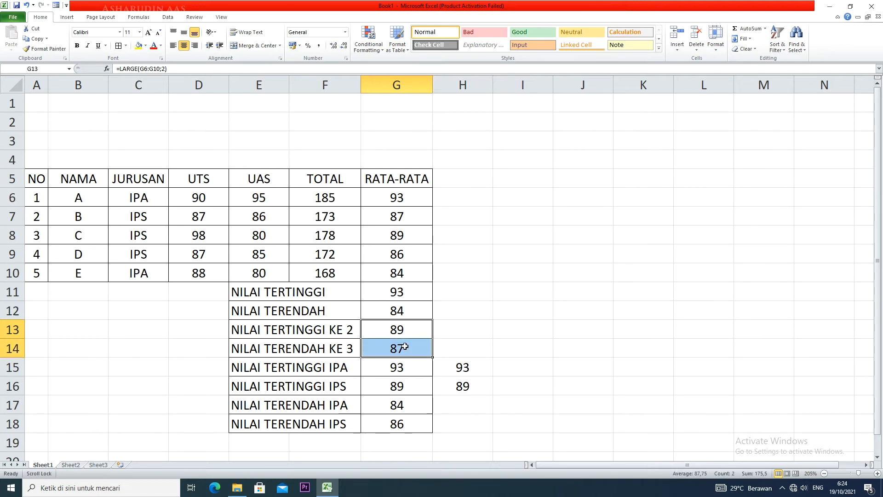
{"action": "left_click_drag", "start_coordinate": [461, 366], "coordinate": [462, 386]}
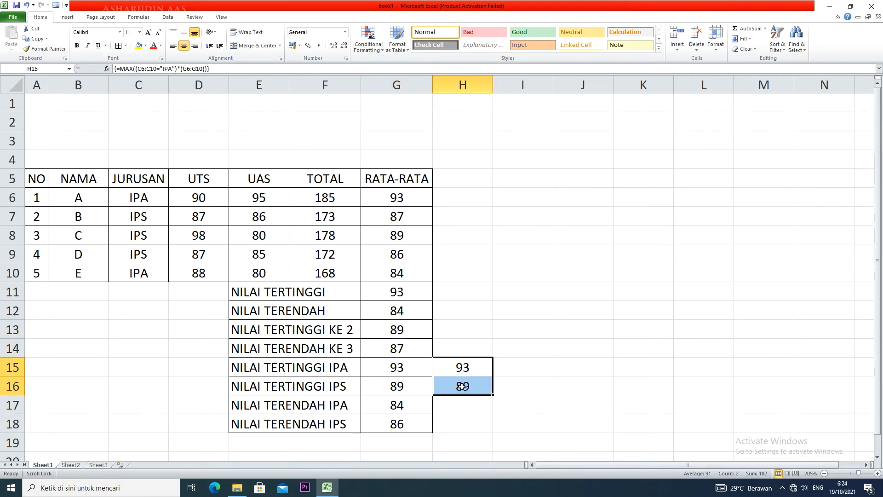
{"action": "key", "text": "Delete"}
Enter =LARGE(IF(C6:C10="IPA";G6:G10);2) in H13 for the second-highest IPA average
{"action": "left_click", "coordinate": [463, 334]}
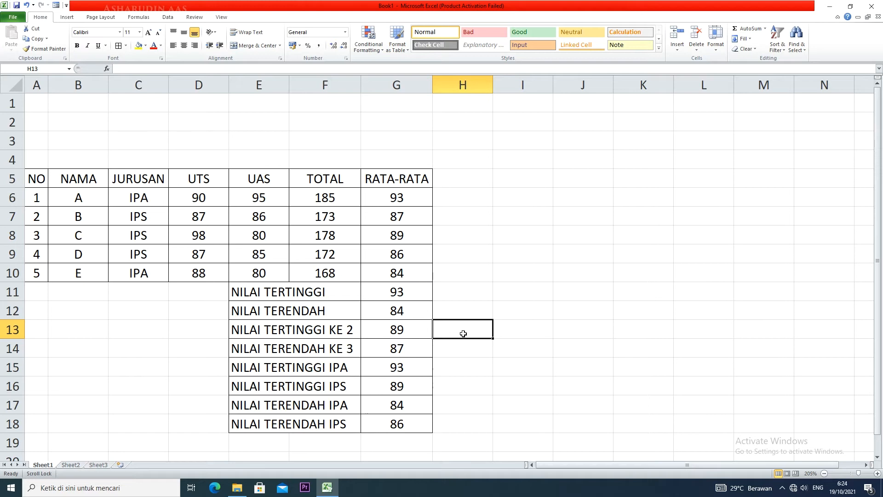
{"action": "type", "text": "=LARGE"}
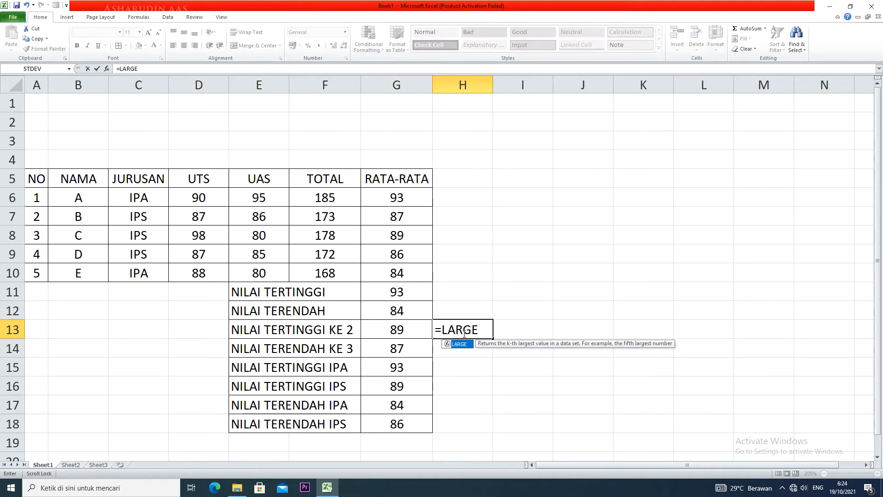
{"action": "type", "text": "(IF("}
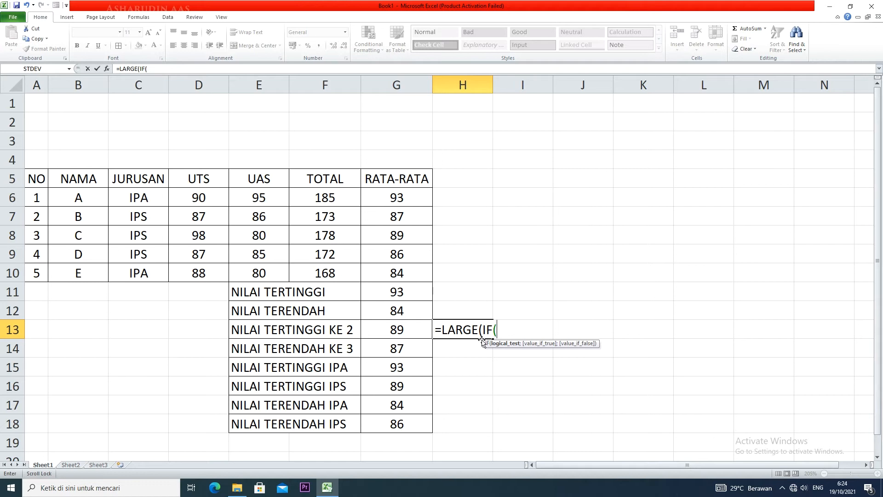
{"action": "left_click_drag", "start_coordinate": [160, 194], "coordinate": [152, 274]}
{"action": "type", "text": "="}
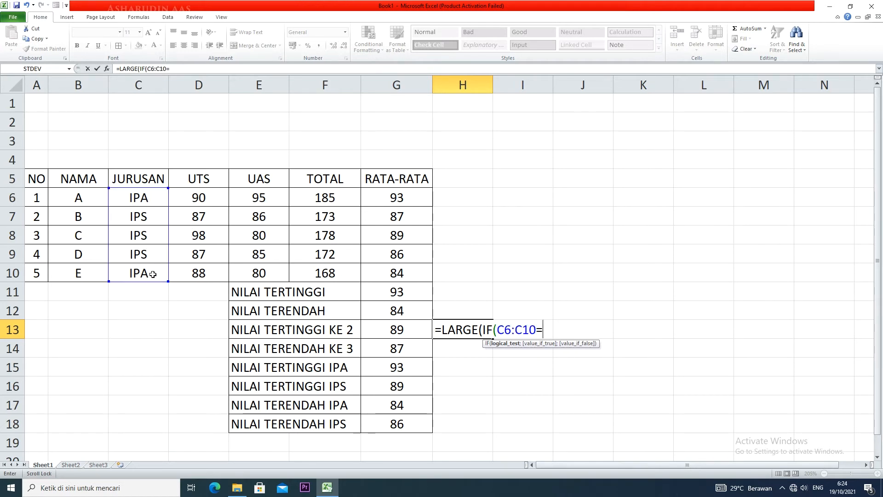
{"action": "type", "text": "\"IPA\""}
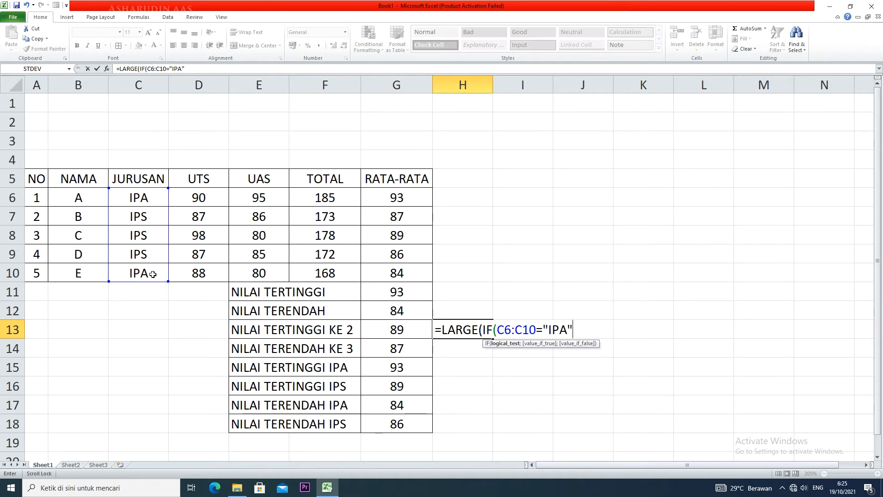
{"action": "type", "text": ";"}
{"action": "left_click_drag", "start_coordinate": [388, 198], "coordinate": [392, 271]}
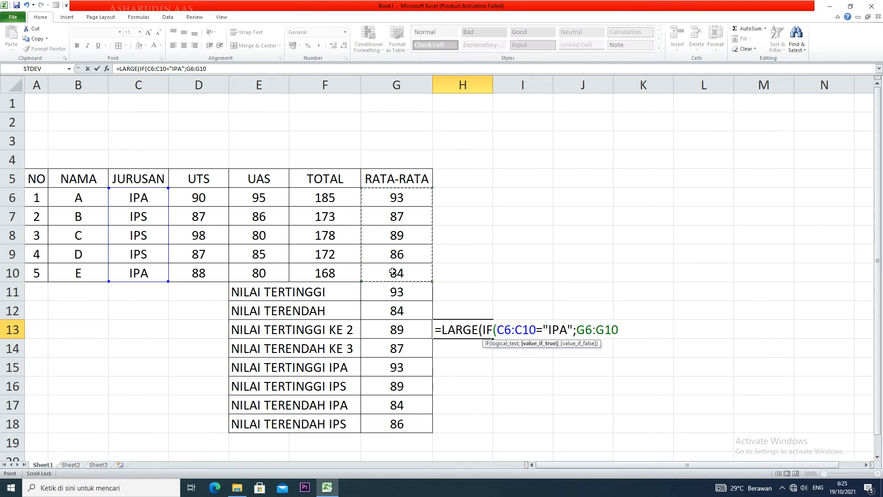
{"action": "type", "text": ");"}
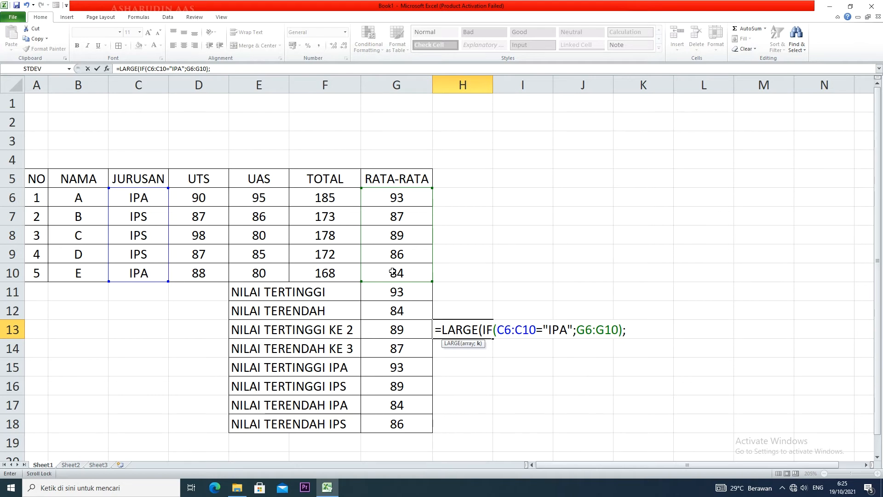
{"action": "type", "text": "2)"}
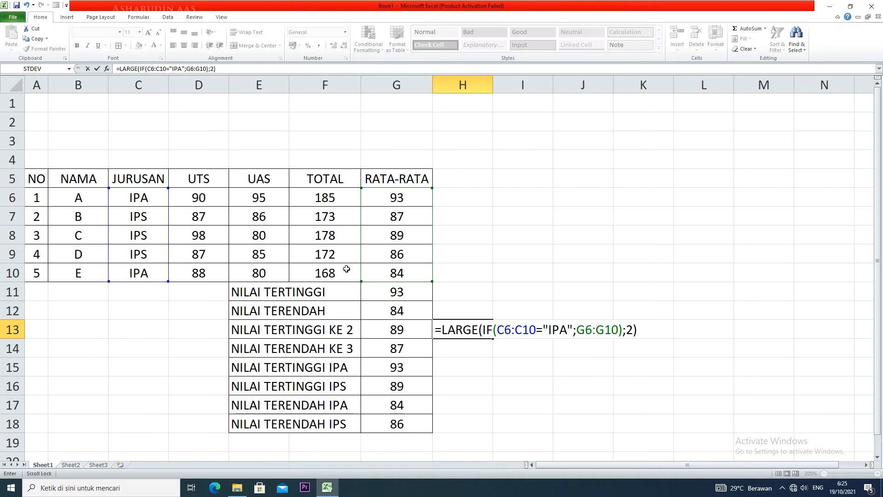
{"action": "left_click", "coordinate": [400, 275]}
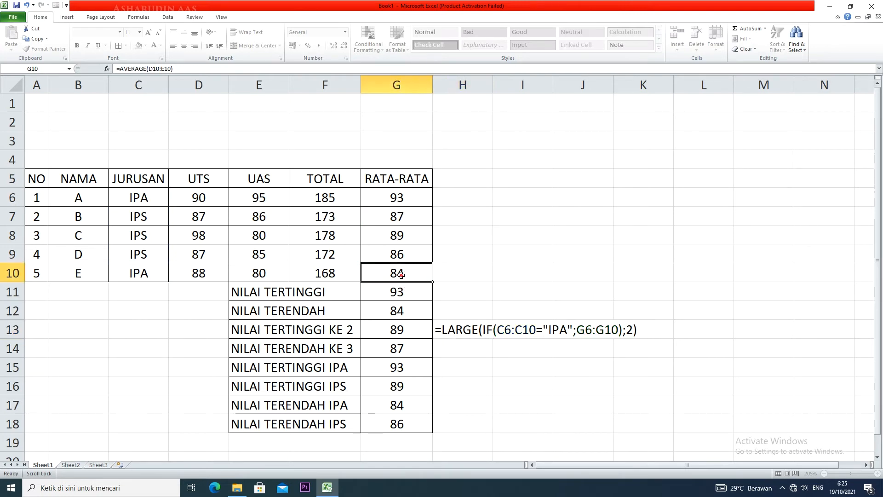
Re-enter the H13 LARGE formula unchanged as a normal formula, and convert it to an array formula
{"action": "left_click", "coordinate": [460, 329]}
{"action": "key", "text": "F2"}
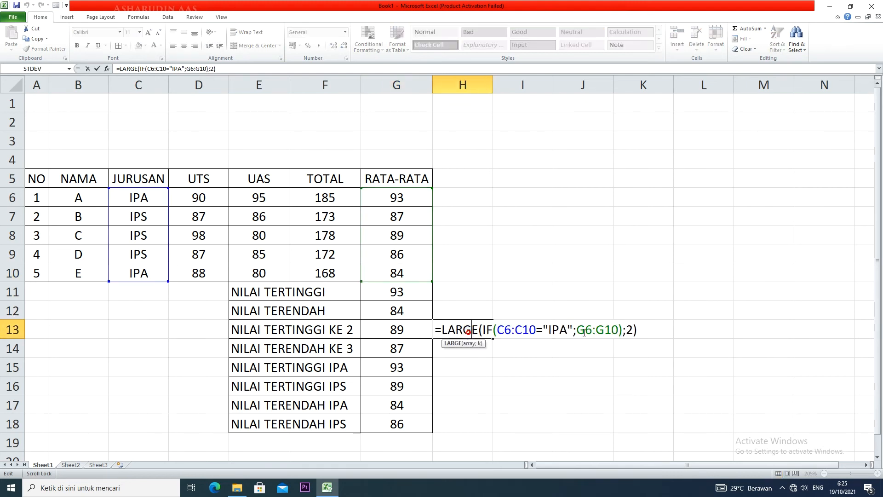
{"action": "key", "text": "Return"}
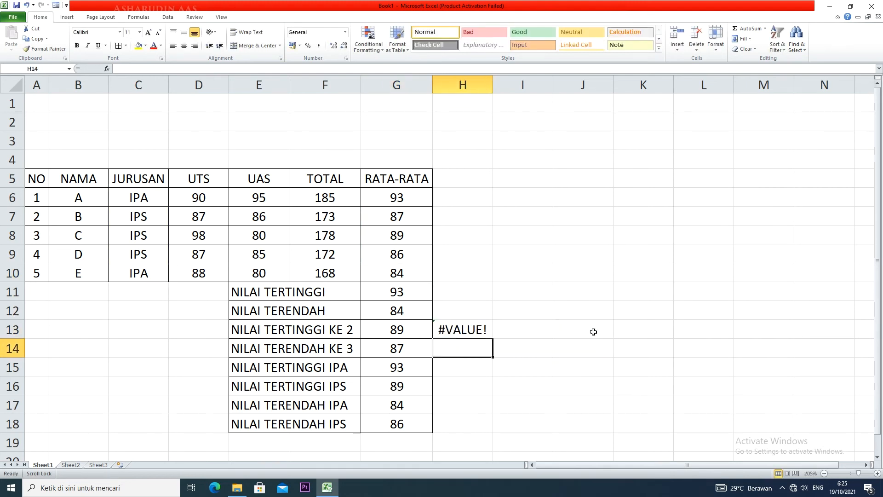
{"action": "left_click", "coordinate": [474, 327]}
{"action": "key", "text": "F2"}
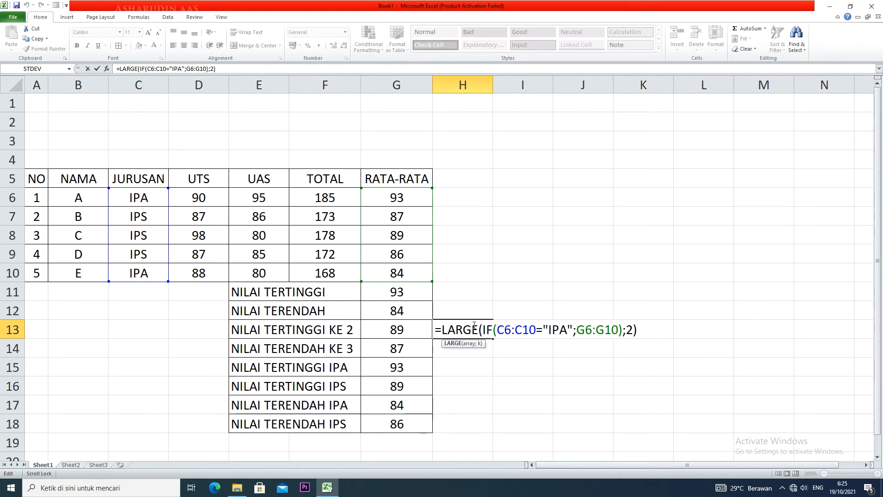
{"action": "key", "text": "ctrl+shift+Return"}
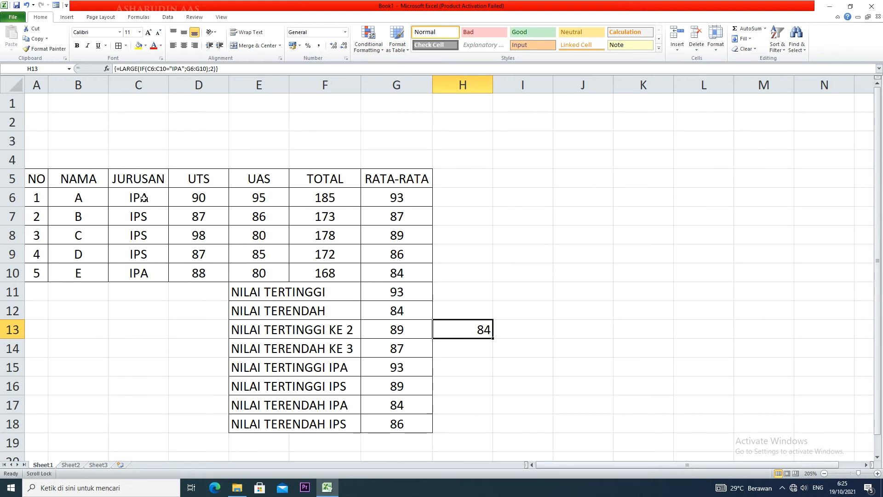
Enter =SMALL(IF(C6:C10="IPS";G6:G10);3) in H14 as an array formula for the third-lowest IPS average
{"action": "left_click", "coordinate": [468, 349]}
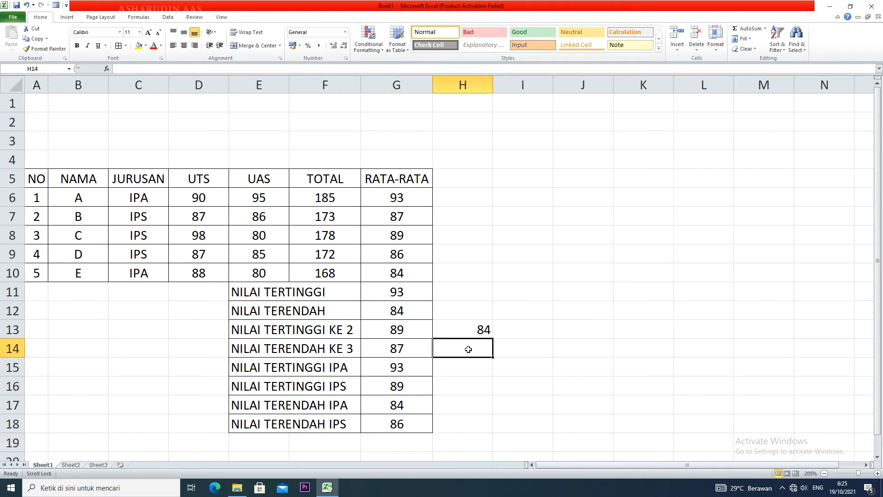
{"action": "type", "text": "=SMAL;"}
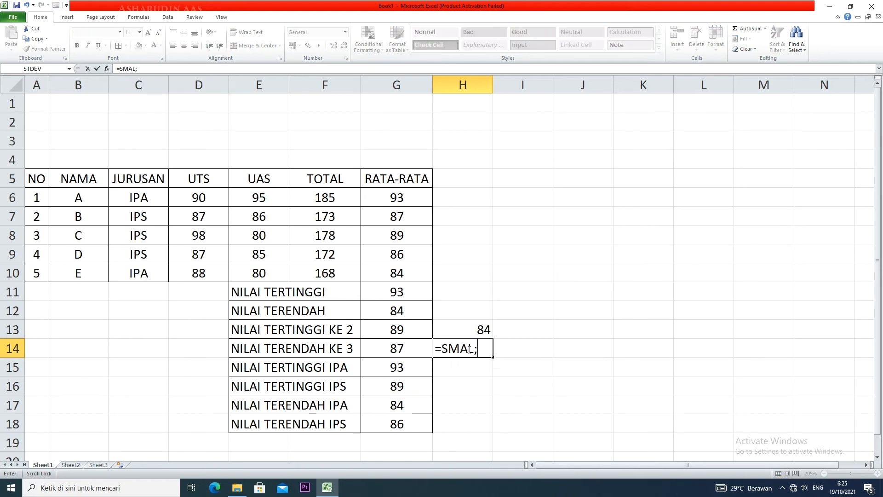
{"action": "key", "text": "BackSpace"}
{"action": "type", "text": "L(IF"}
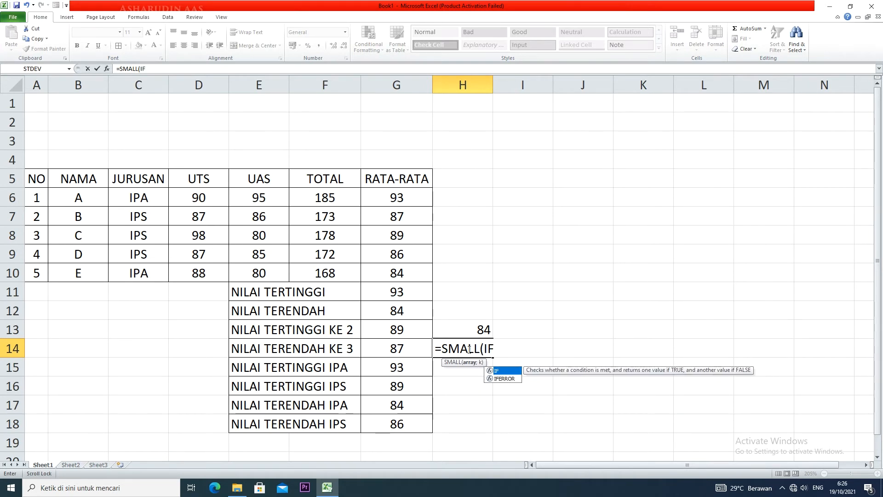
{"action": "type", "text": "("}
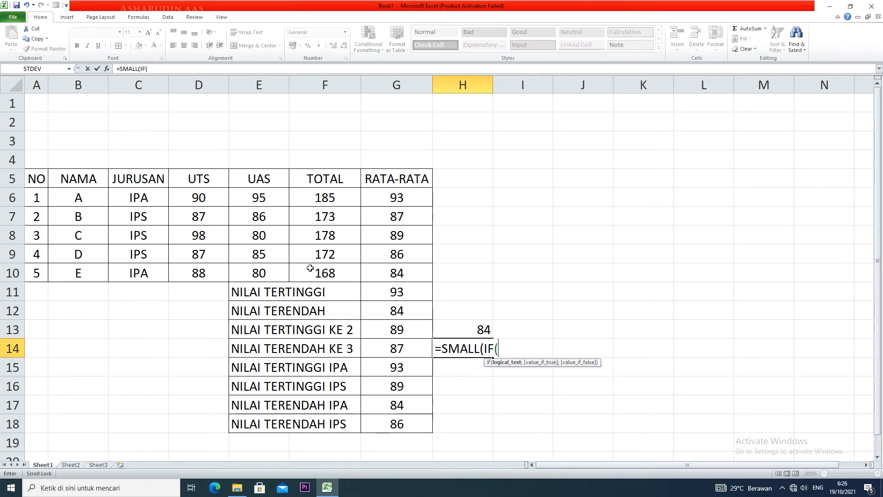
{"action": "left_click_drag", "start_coordinate": [138, 195], "coordinate": [136, 267]}
{"action": "type", "text": "="}
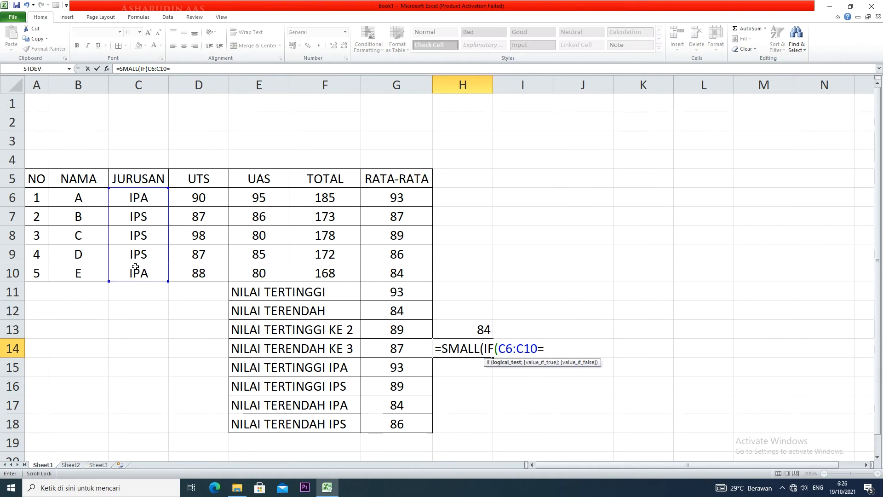
{"action": "type", "text": "\"IPS\""}
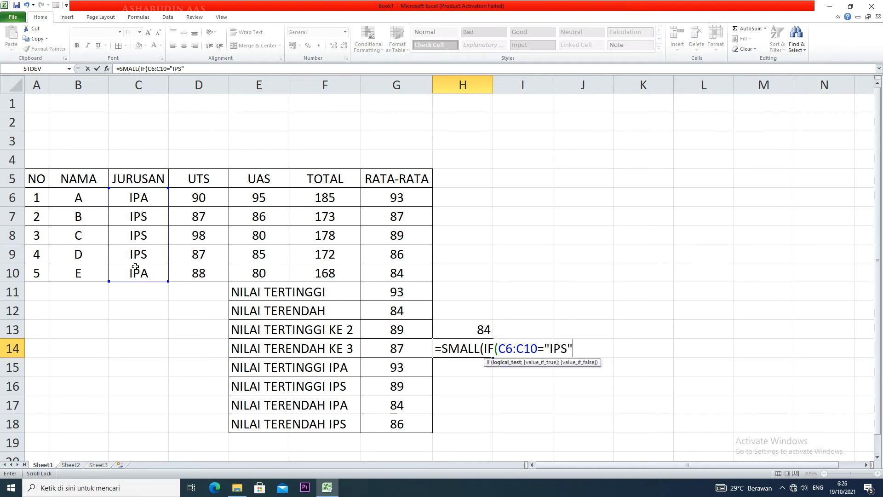
{"action": "type", "text": ";"}
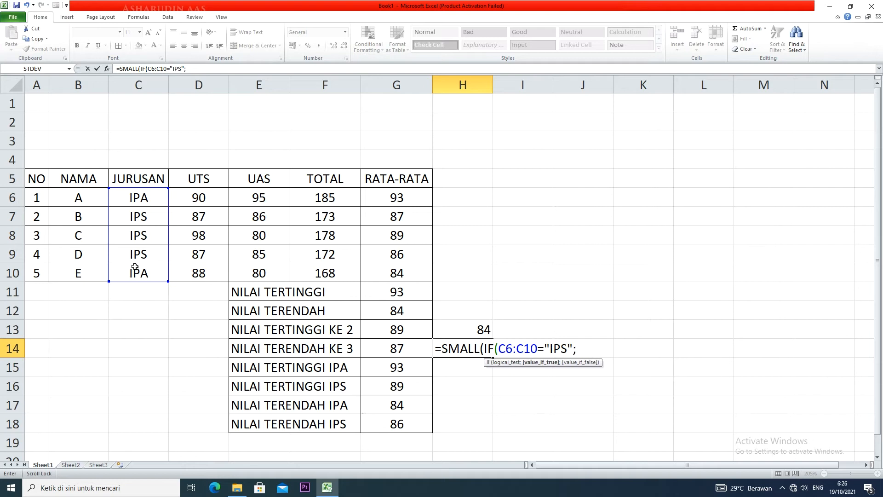
{"action": "left_click_drag", "start_coordinate": [417, 200], "coordinate": [411, 273]}
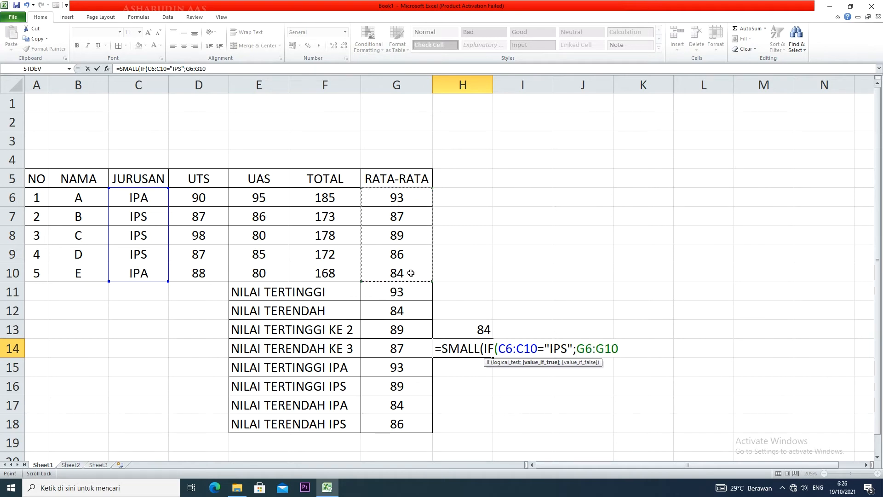
{"action": "type", "text": ")"}
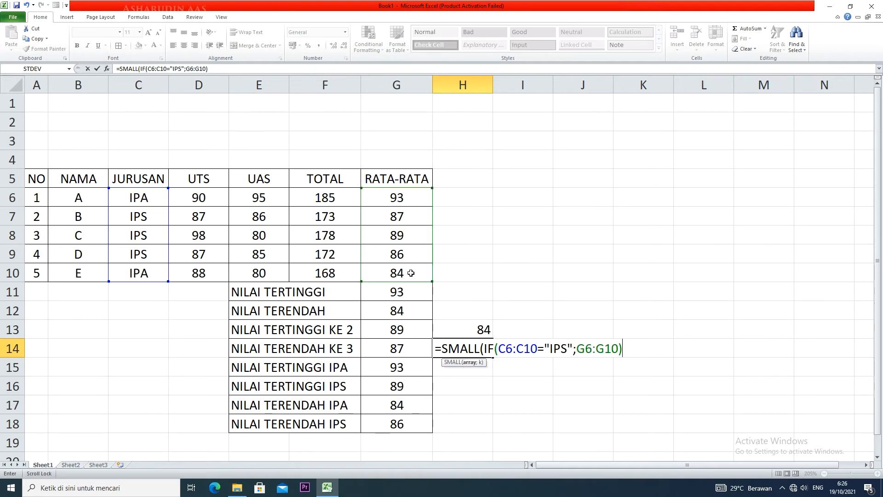
{"action": "type", "text": ";"}
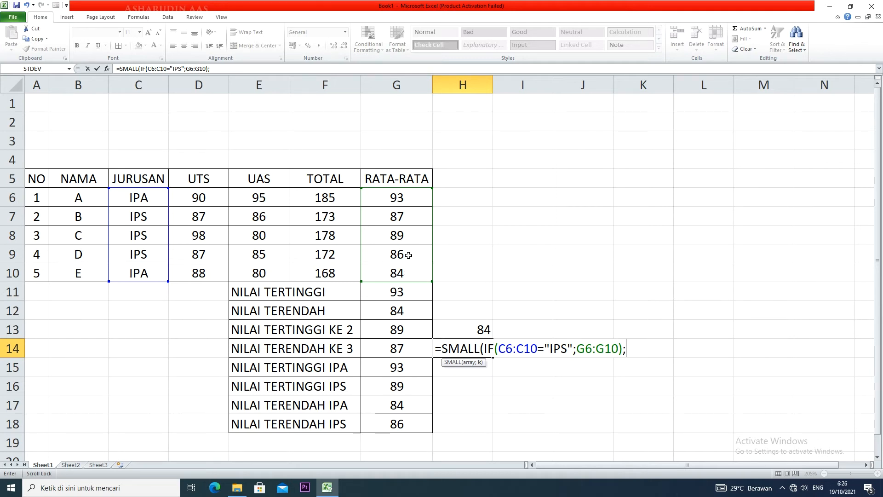
{"action": "type", "text": "3)"}
{"action": "key", "text": "ctrl+shift+Return"}
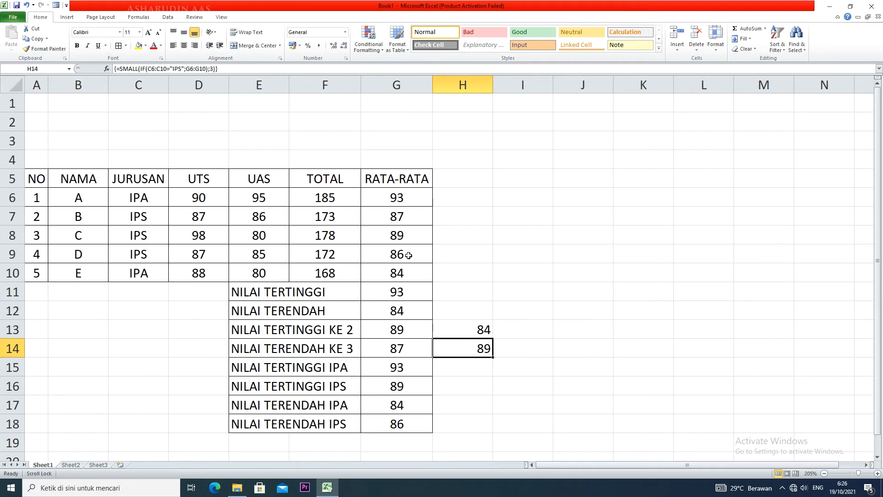
Change the rank argument of the SMALL array formula in H14 to 2
{"action": "double_click", "coordinate": [481, 354]}
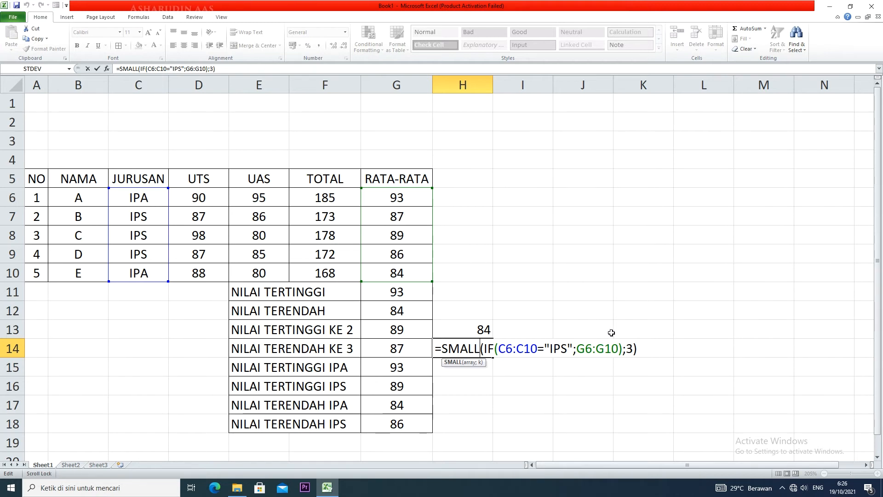
{"action": "left_click", "coordinate": [633, 348]}
{"action": "key", "text": "BackSpace"}
{"action": "type", "text": "2"}
{"action": "key", "text": "ctrl+shift+Return"}
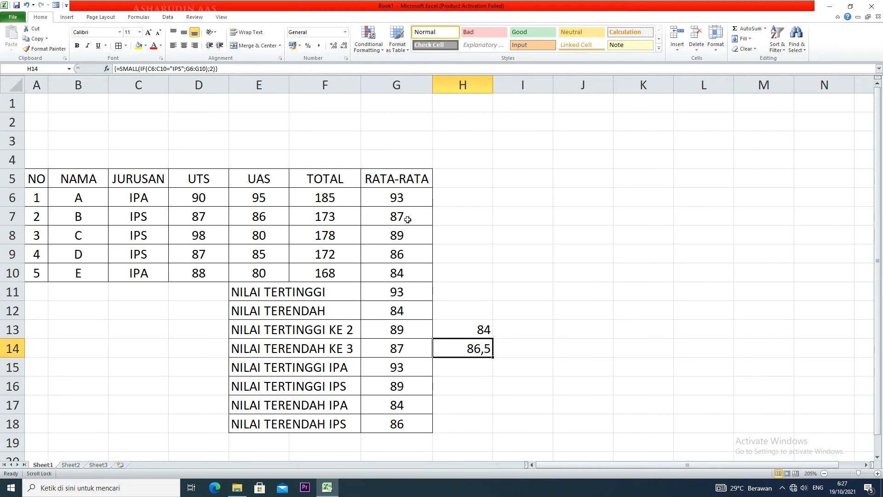
Check the averages in G7:G9 and format H14 to show no decimal places
{"action": "left_click_drag", "start_coordinate": [408, 220], "coordinate": [405, 258]}
{"action": "left_click", "coordinate": [464, 343]}
{"action": "left_click", "coordinate": [345, 46]}
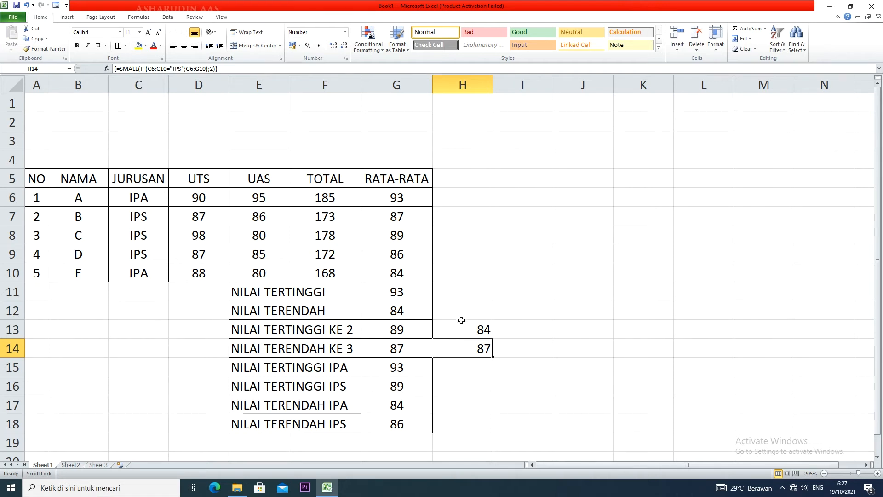
Clear the test formulas from H13:H14 and widen column H slightly
{"action": "left_click_drag", "start_coordinate": [461, 322], "coordinate": [462, 340]}
{"action": "key", "text": "Delete"}
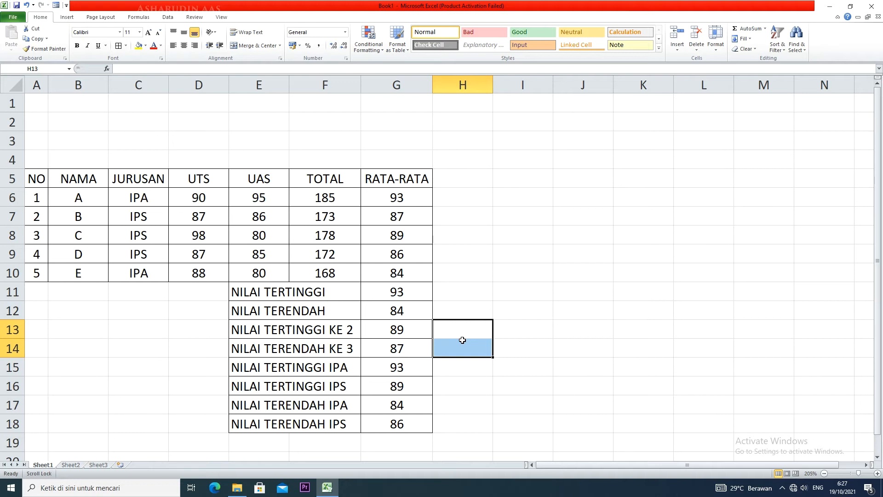
{"action": "left_click_drag", "start_coordinate": [493, 86], "coordinate": [516, 85]}
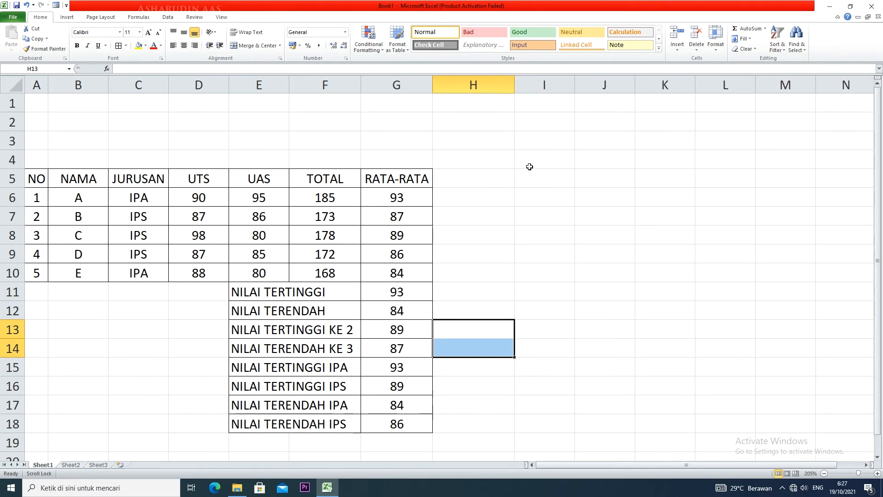
Enter the label RATA-RATA IPA in E19, below the NILAI TERENDAH IPS row
{"action": "scroll", "coordinate": [524, 169], "scroll_direction": "down", "scroll_amount": 1}
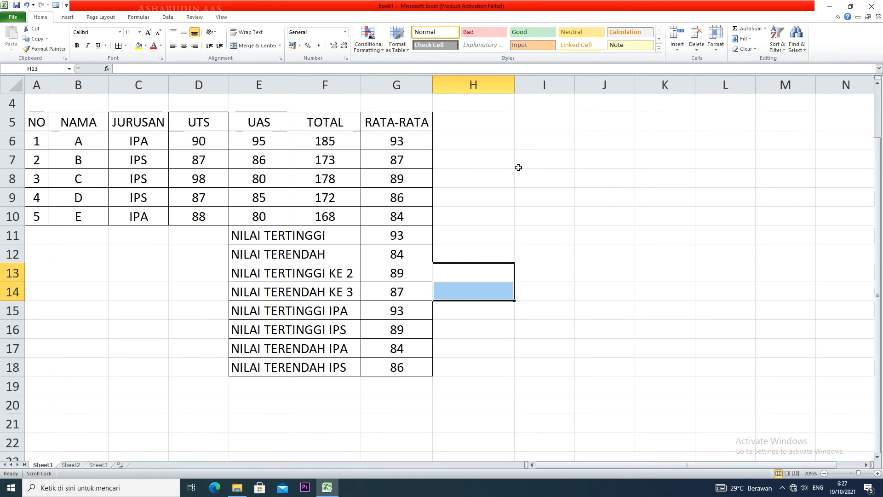
{"action": "left_click", "coordinate": [275, 386]}
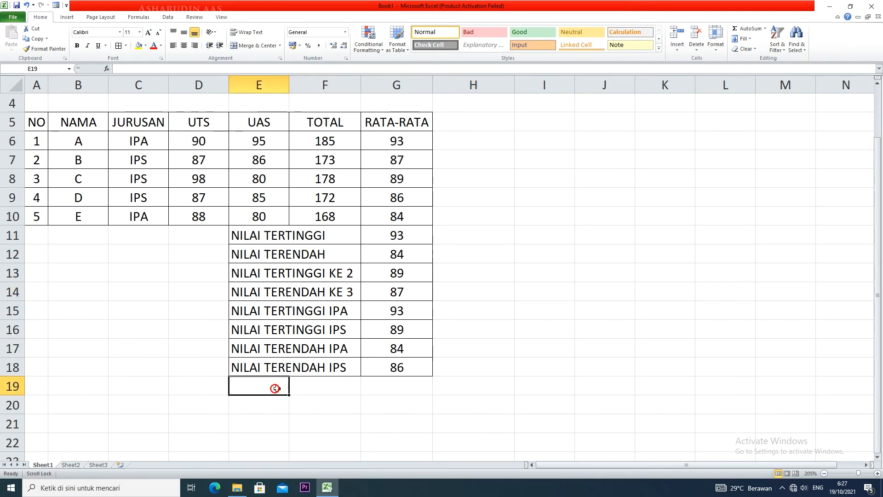
{"action": "type", "text": "RATA-RATA"}
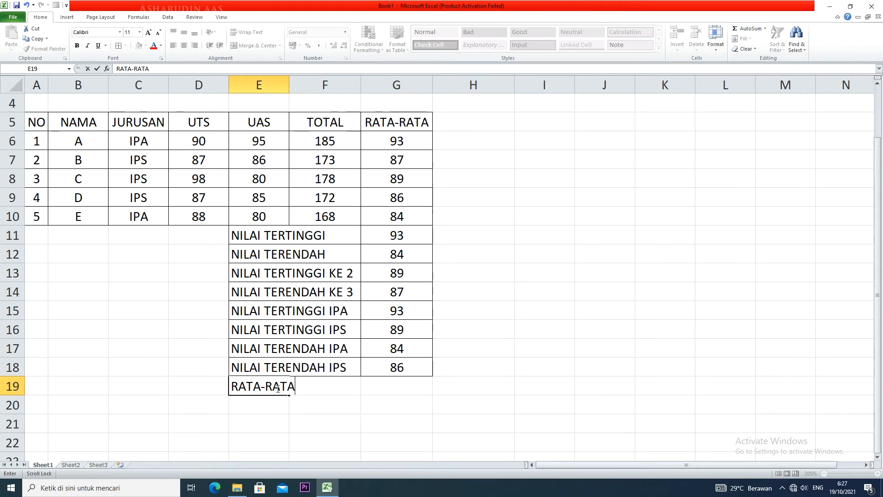
{"action": "left_click_drag", "start_coordinate": [418, 139], "coordinate": [412, 191]}
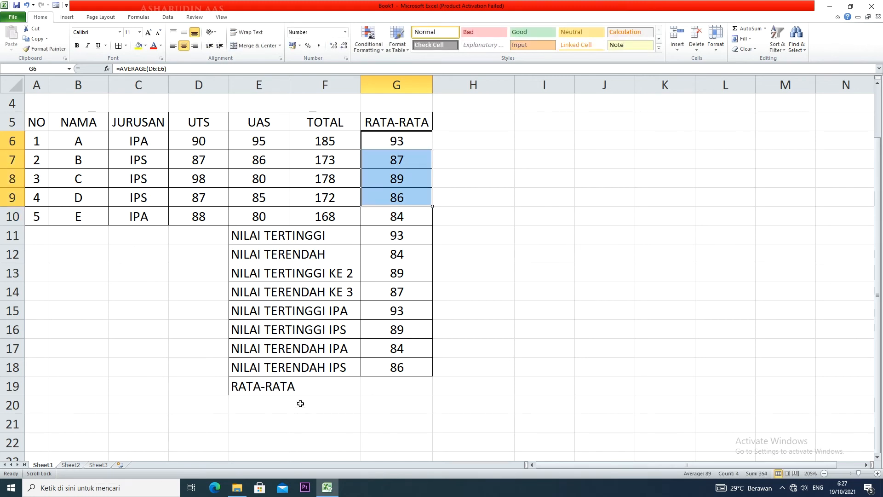
{"action": "left_click", "coordinate": [301, 388]}
{"action": "left_click", "coordinate": [261, 386]}
{"action": "double_click", "coordinate": [261, 385]}
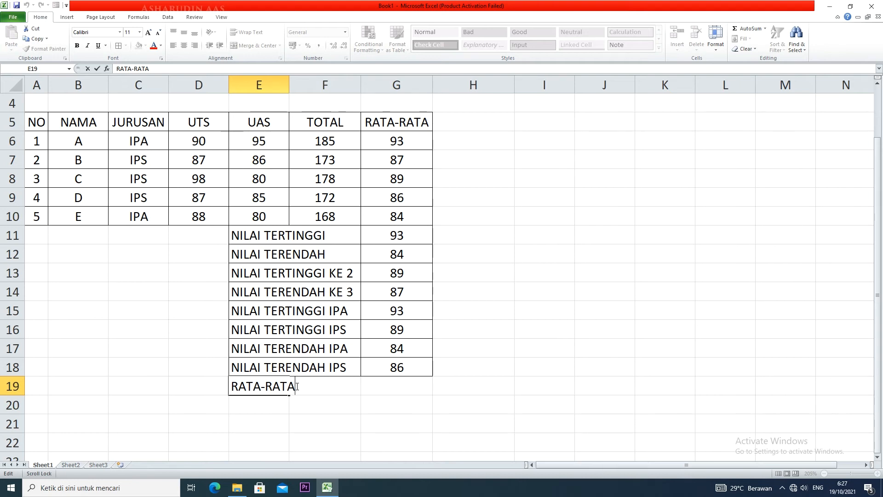
{"action": "type", "text": "IPA"}
Enter the label RATA-RATA IPS in E20 and add cell borders to both new summary rows, E19:G20
{"action": "left_click", "coordinate": [280, 403]}
{"action": "type", "text": "RATA"}
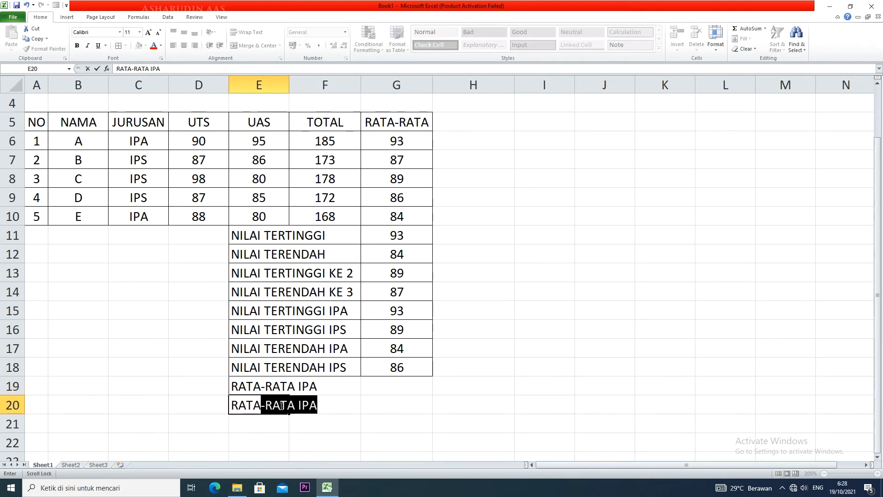
{"action": "scroll", "coordinate": [281, 405], "scroll_direction": "right", "scroll_amount": 1}
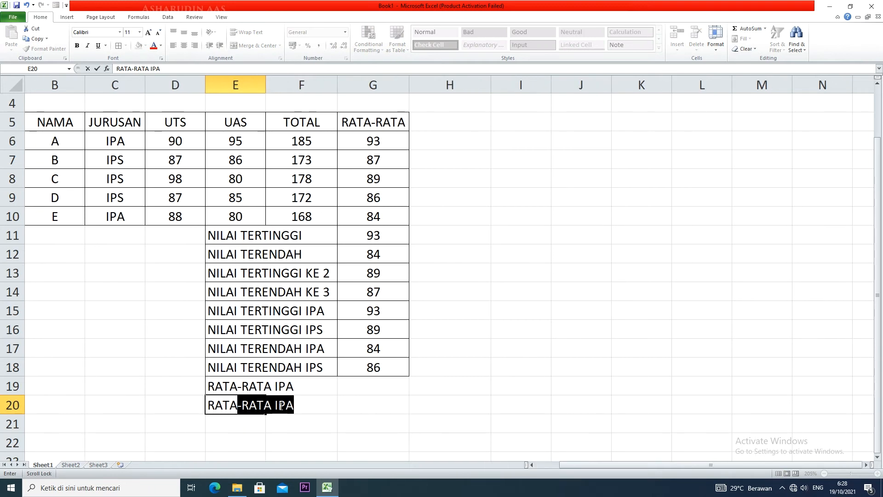
{"action": "key", "text": "BackSpace"}
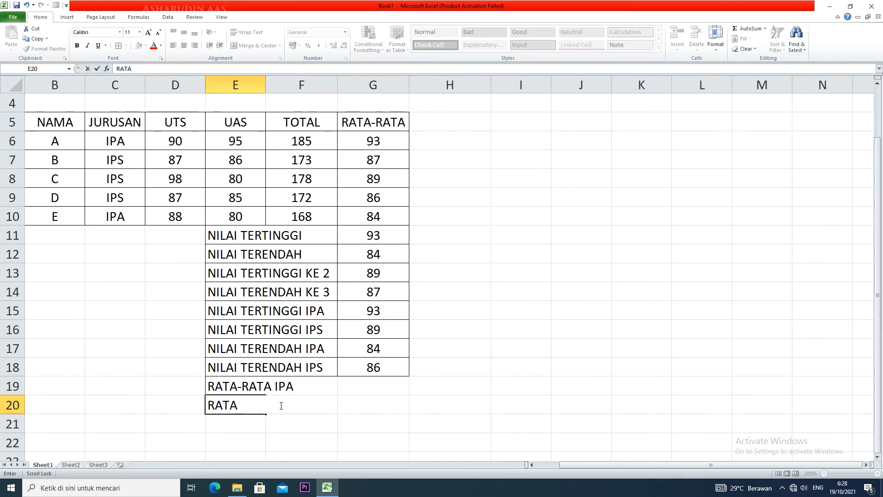
{"action": "type", "text": "-RATA "}
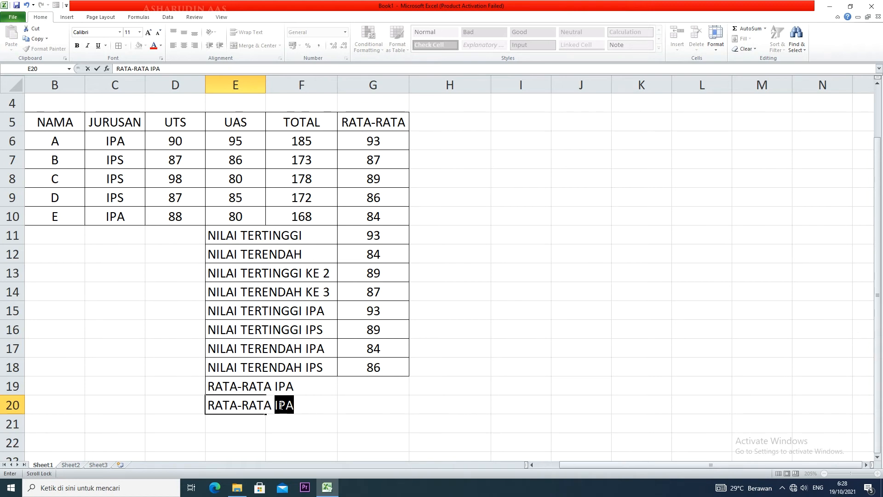
{"action": "type", "text": "IPS"}
{"action": "left_click_drag", "start_coordinate": [243, 384], "coordinate": [396, 401]}
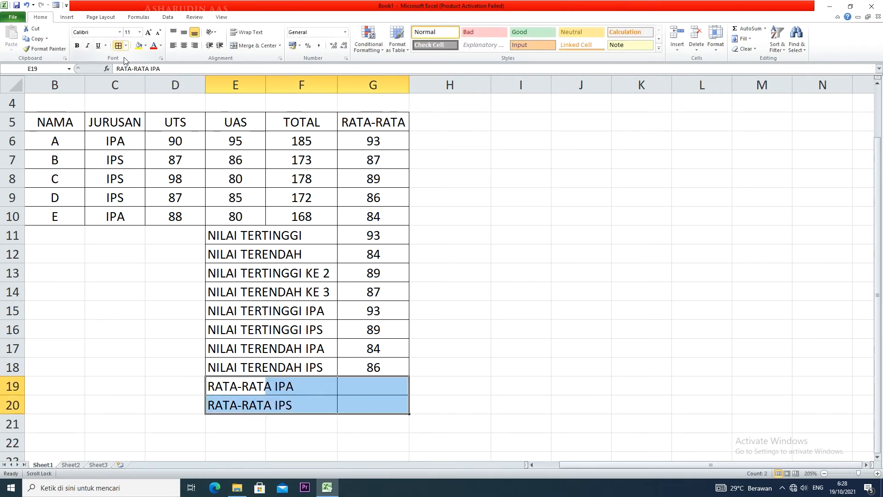
Start an AVERAGEIF formula in G19 with C6:C10 as the criteria range
{"action": "left_click", "coordinate": [369, 386]}
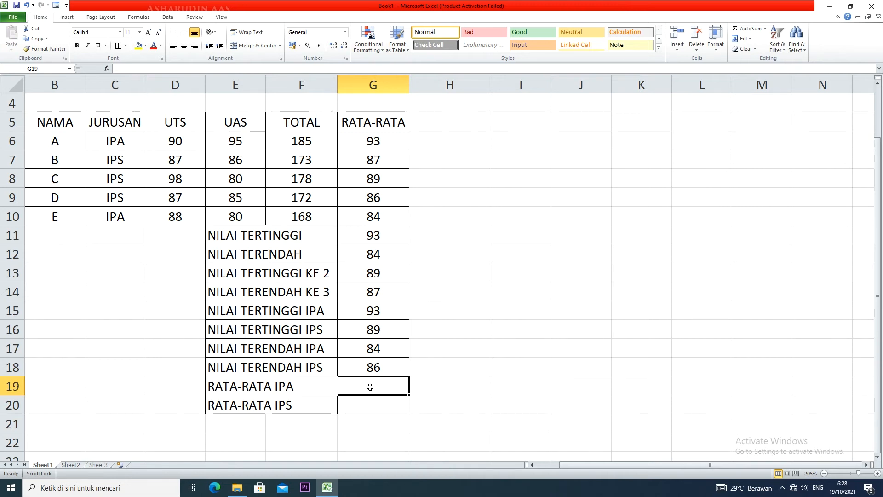
{"action": "type", "text": "="}
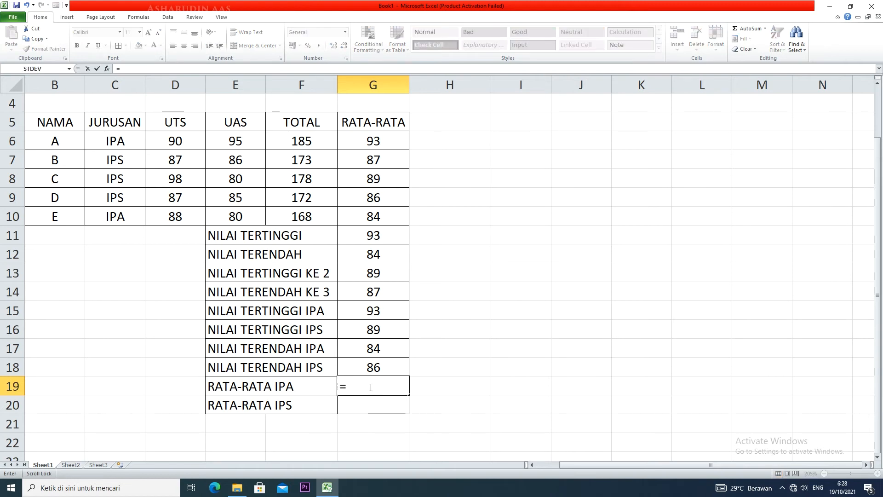
{"action": "type", "text": "AVERAGE"}
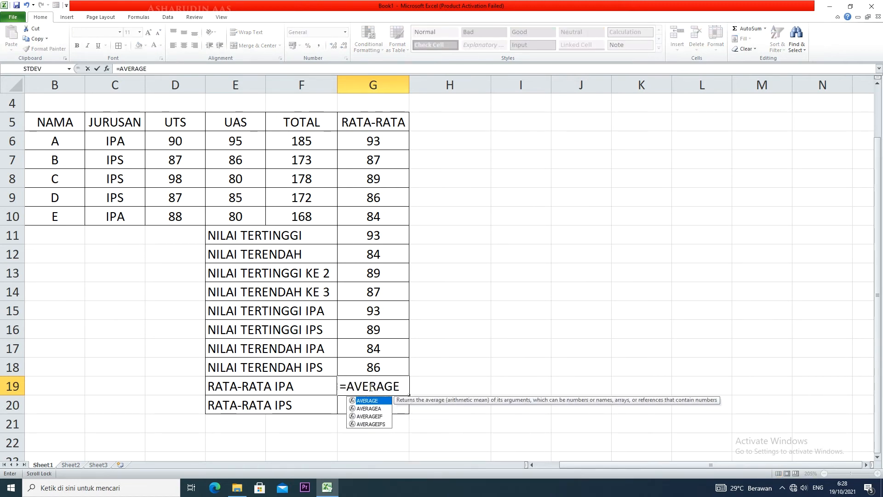
{"action": "type", "text": "IF("}
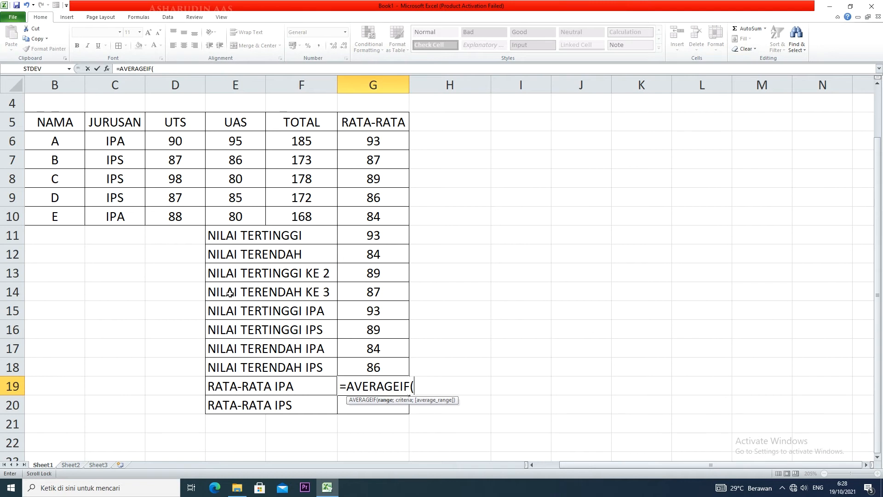
{"action": "left_click_drag", "start_coordinate": [135, 138], "coordinate": [132, 217]}
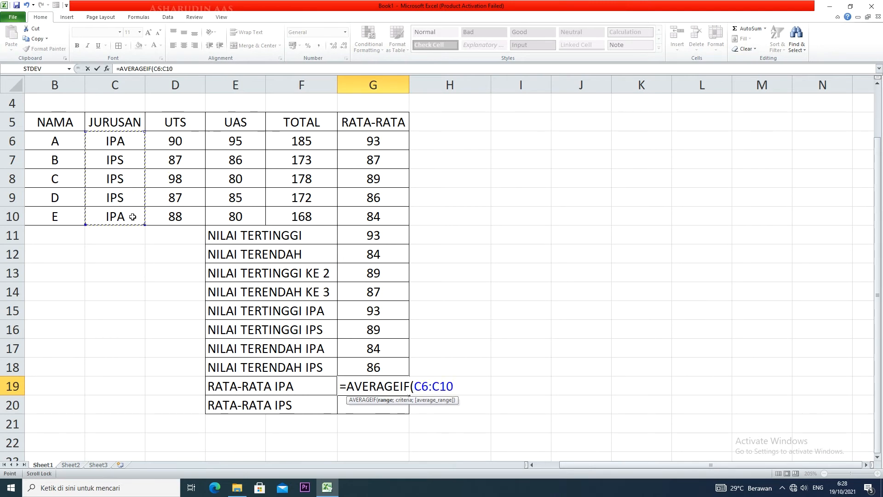
{"action": "type", "text": "="}
{"action": "key", "text": "BackSpace"}
{"action": "type", "text": ";"}
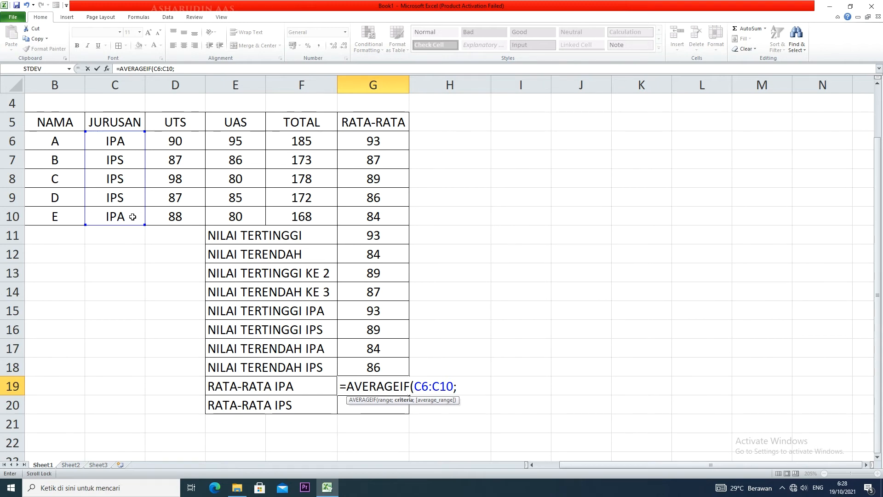
{"action": "type", "text": "\"IPA"}
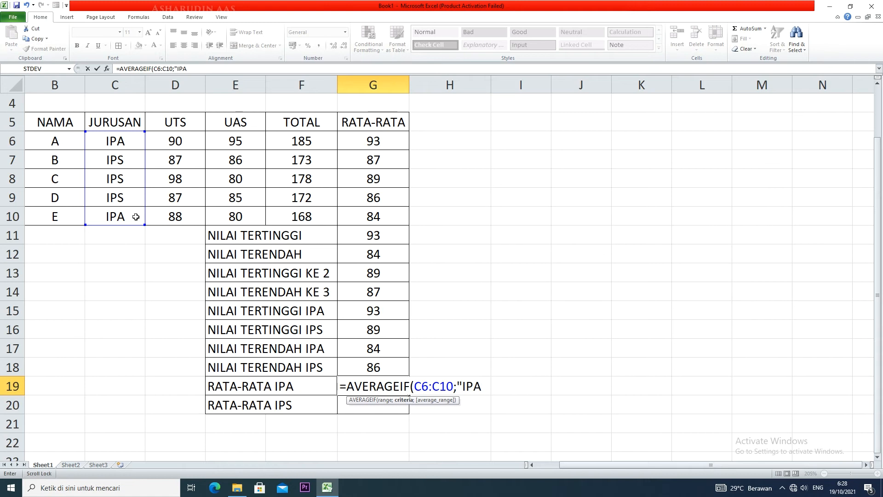
{"action": "type", "text": "\";"}
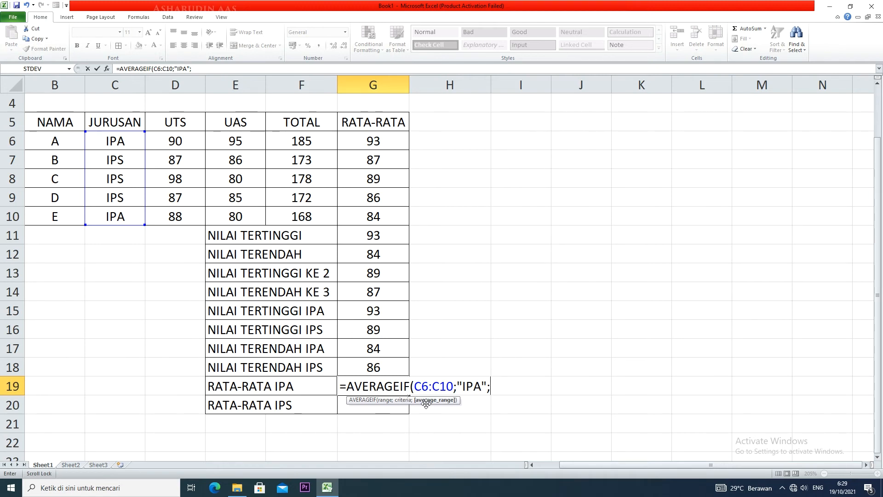
Complete the G19 formula with criterion "IPA" and average range G6:G10, giving =AVERAGEIF(C6:C10;"IPA";G6:G10)
{"action": "left_click_drag", "start_coordinate": [380, 141], "coordinate": [374, 218]}
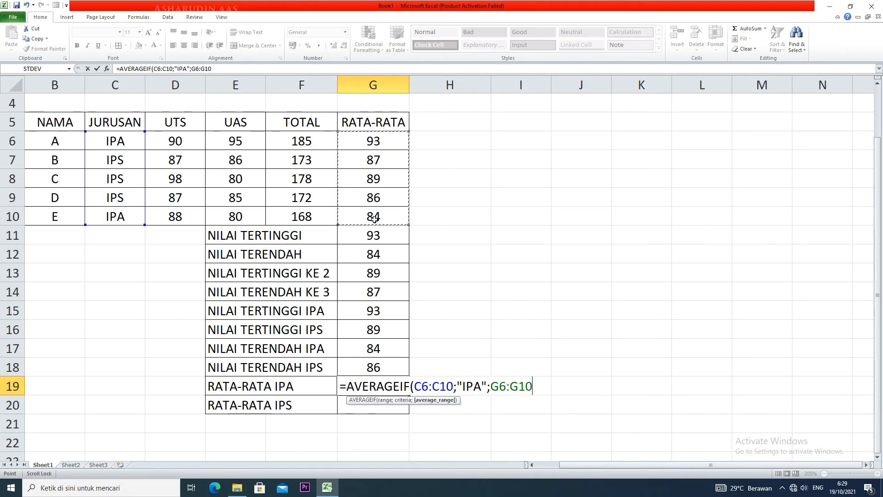
{"action": "type", "text": ")"}
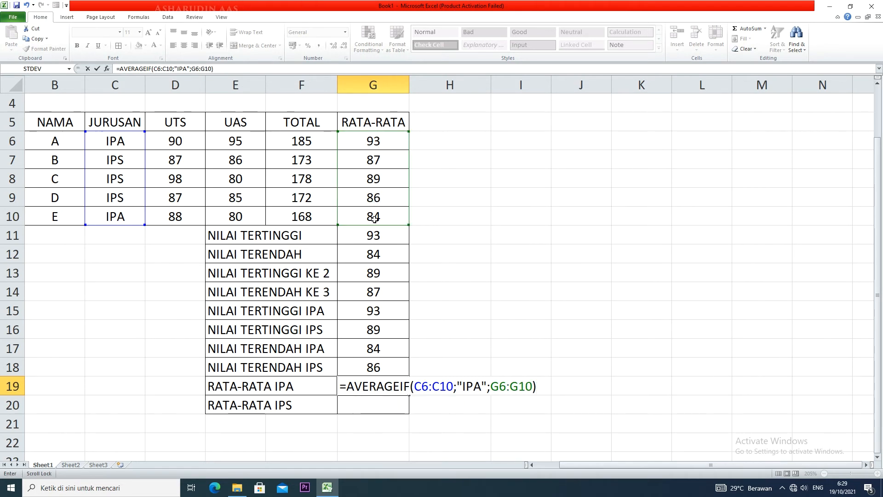
{"action": "key", "text": "Return"}
Format G19 to show no decimal places and centre the contents of G19:G20 horizontally
{"action": "left_click", "coordinate": [393, 389]}
{"action": "left_click", "coordinate": [343, 46]}
{"action": "left_click", "coordinate": [343, 46]}
{"action": "left_click_drag", "start_coordinate": [385, 379], "coordinate": [386, 400]}
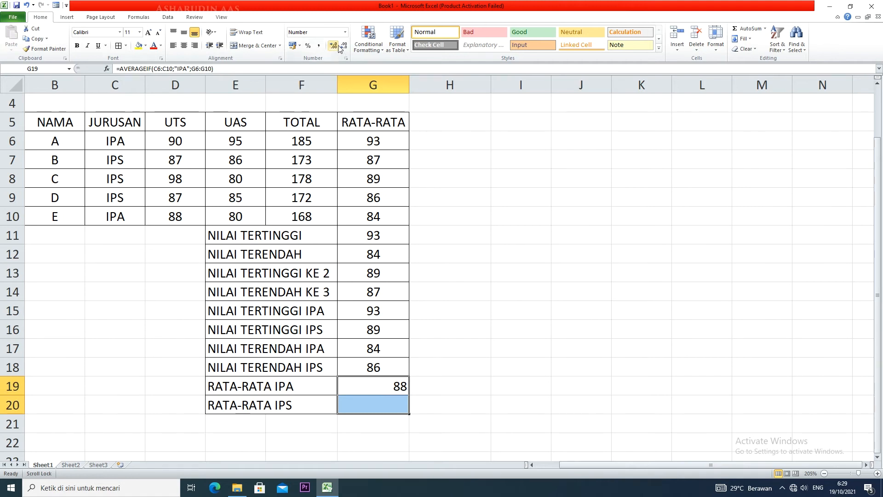
{"action": "left_click", "coordinate": [184, 45]}
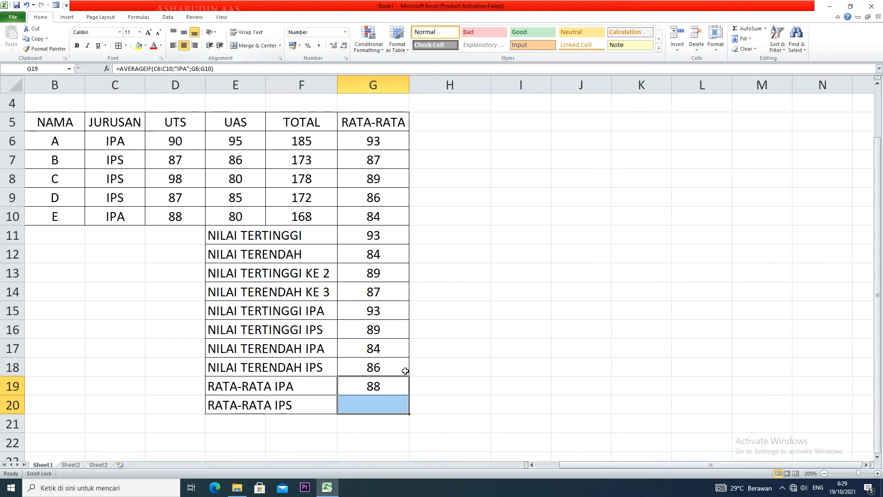
Check the individual averages of the two IPA students in G6 and G10
{"action": "left_click", "coordinate": [422, 392]}
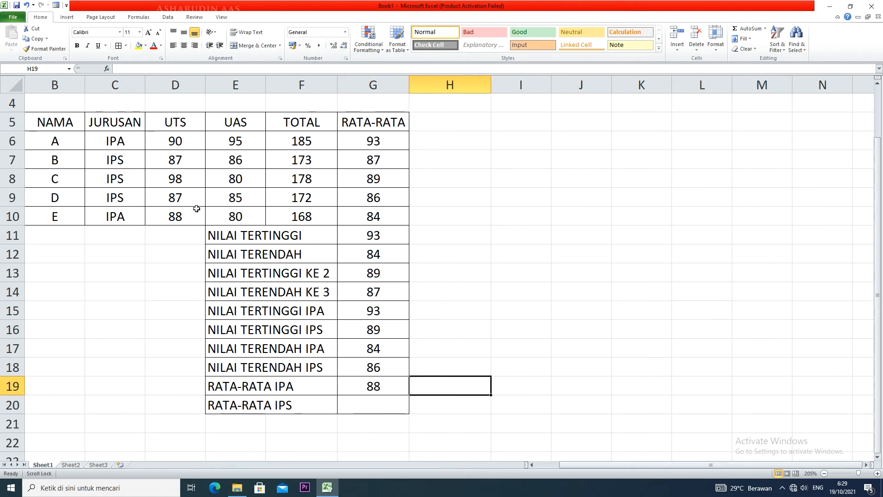
{"action": "left_click", "coordinate": [388, 219]}
{"action": "left_click", "coordinate": [385, 143]}
{"action": "left_click", "coordinate": [401, 219]}
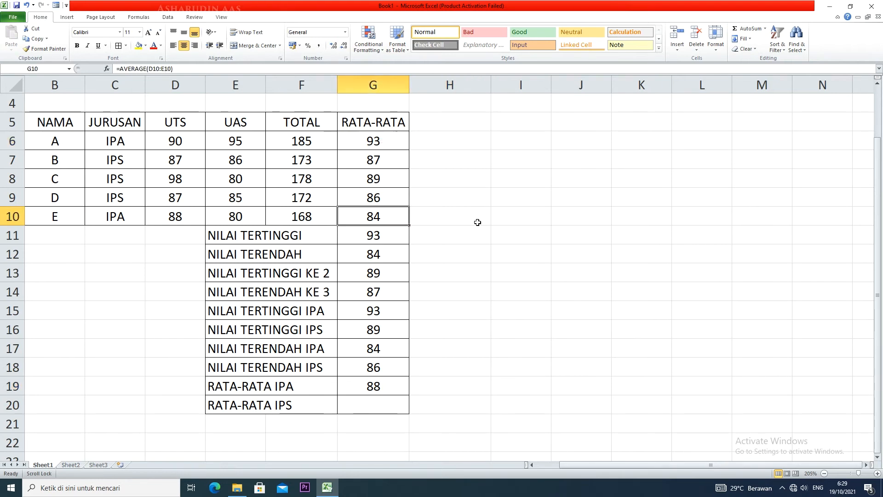
Verify the IPA average by entering =(G10+G6)/2 in H13, and clear that cell again
{"action": "left_click", "coordinate": [477, 267]}
{"action": "type", "text": "="}
{"action": "left_click", "coordinate": [396, 211]}
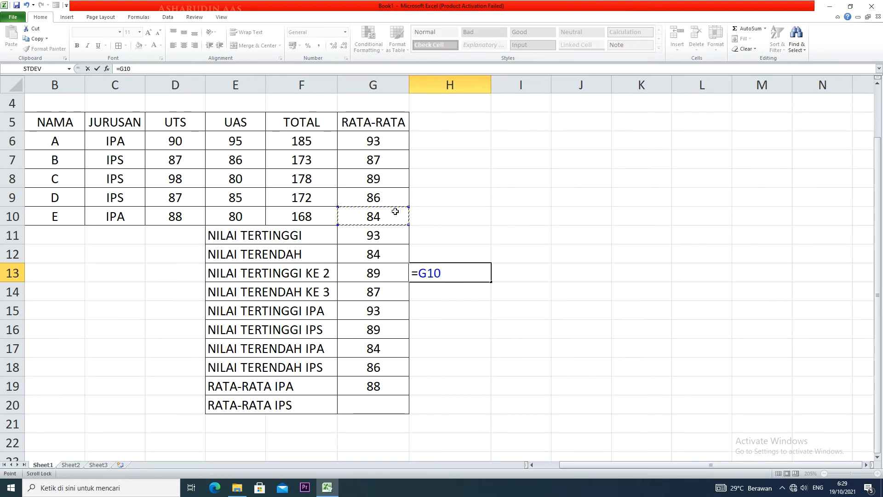
{"action": "type", "text": "+"}
{"action": "left_click", "coordinate": [394, 141]}
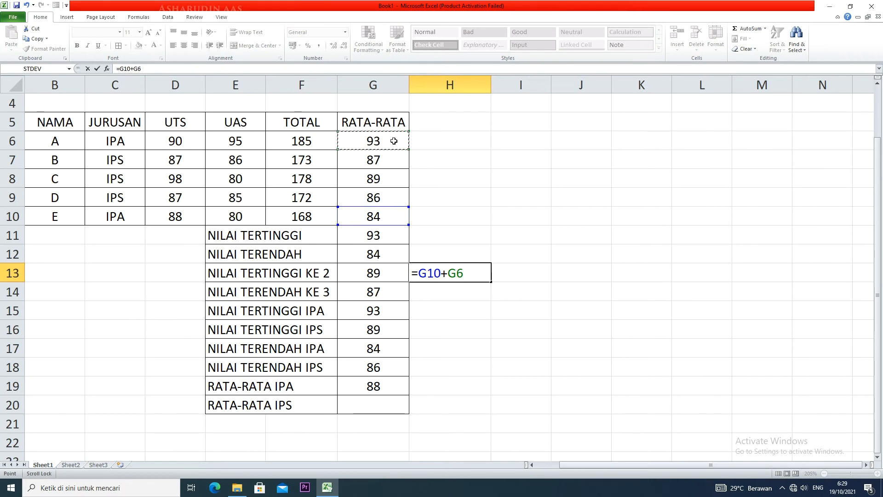
{"action": "type", "text": "/2"}
{"action": "left_click", "coordinate": [419, 272]}
{"action": "type", "text": "("}
{"action": "left_click", "coordinate": [467, 272]}
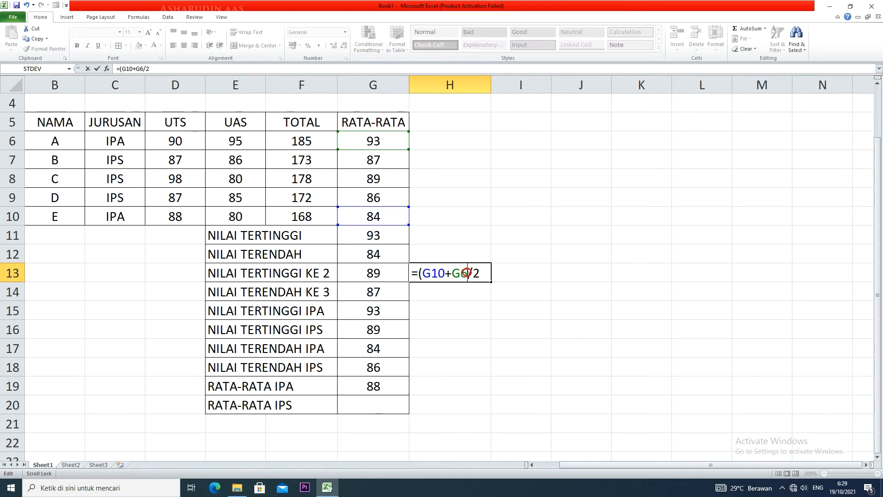
{"action": "type", "text": ")"}
{"action": "key", "text": "Return"}
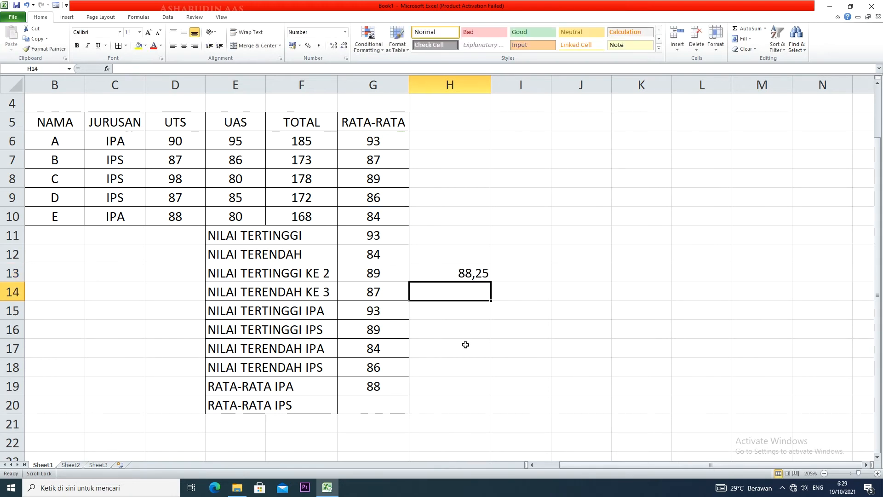
{"action": "left_click", "coordinate": [459, 275]}
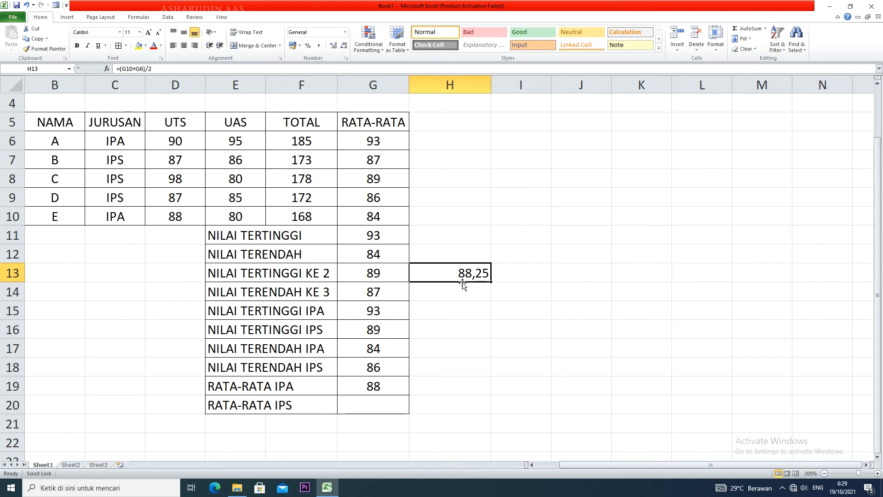
Start an AVERAGEIF formula in G20 with the JURUSAN cells C6:C10 as its range
{"action": "left_click", "coordinate": [367, 405]}
{"action": "type", "text": "="}
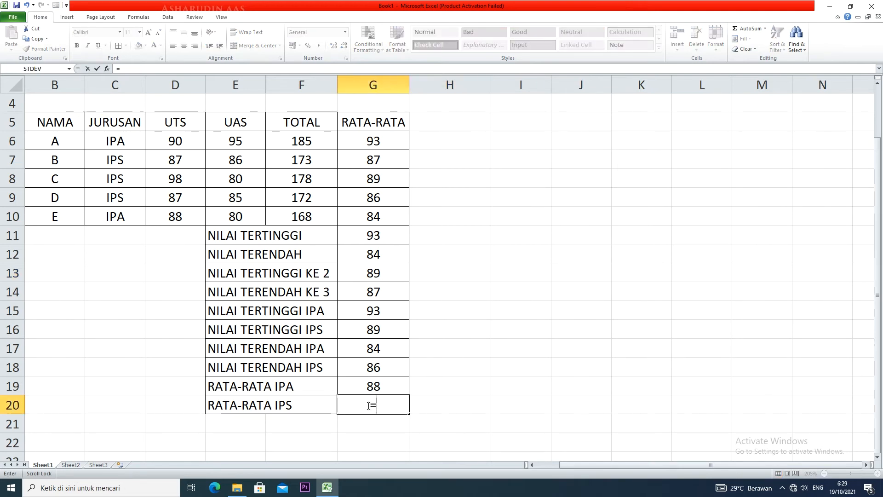
{"action": "type", "text": "AVERAGE"}
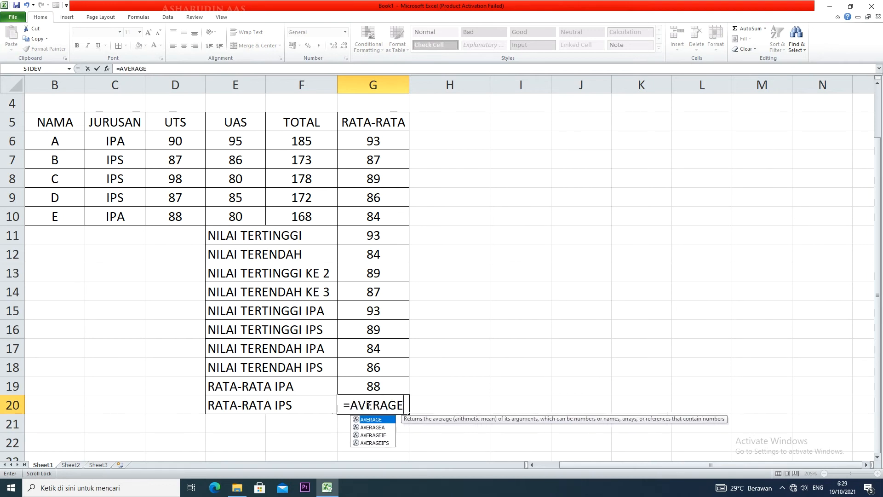
{"action": "type", "text": "I"}
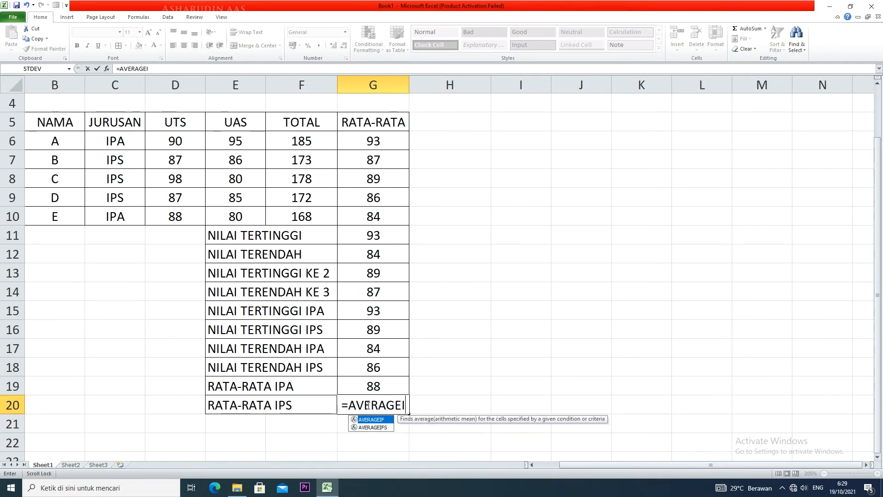
{"action": "type", "text": "F("}
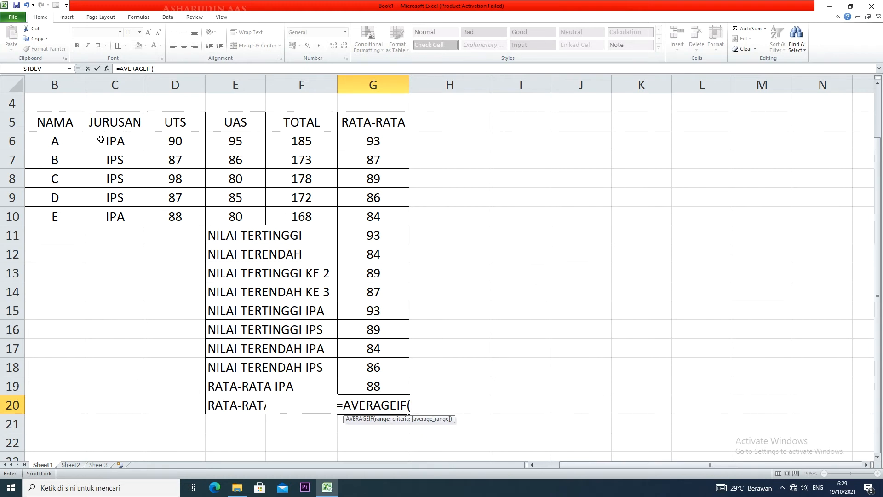
{"action": "left_click_drag", "start_coordinate": [113, 140], "coordinate": [112, 217]}
{"action": "type", "text": "="}
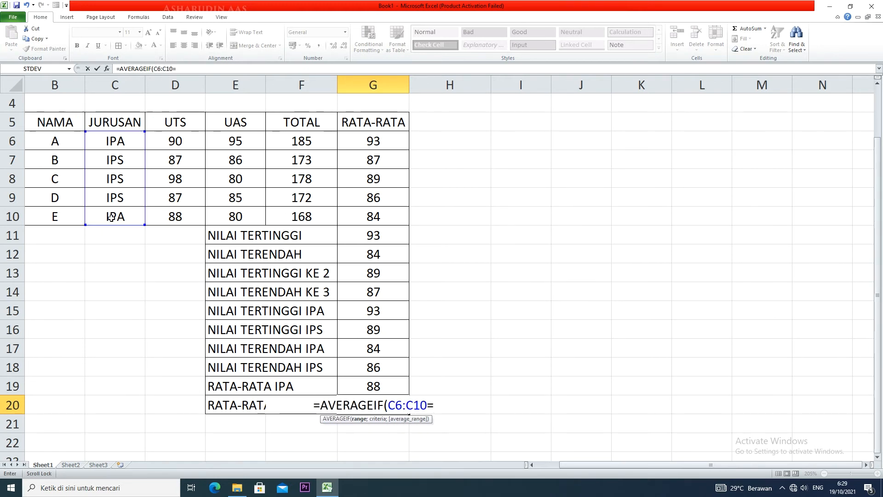
{"action": "type", "text": "\"IPS"}
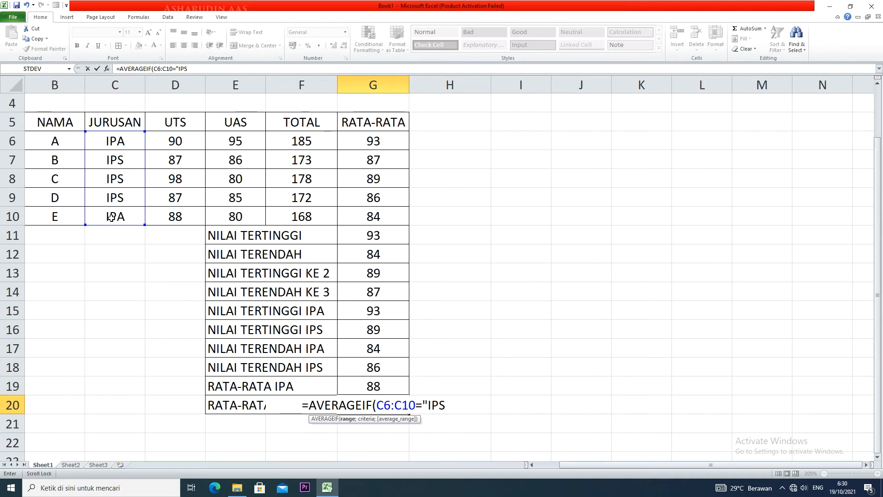
{"action": "type", "text": "\""}
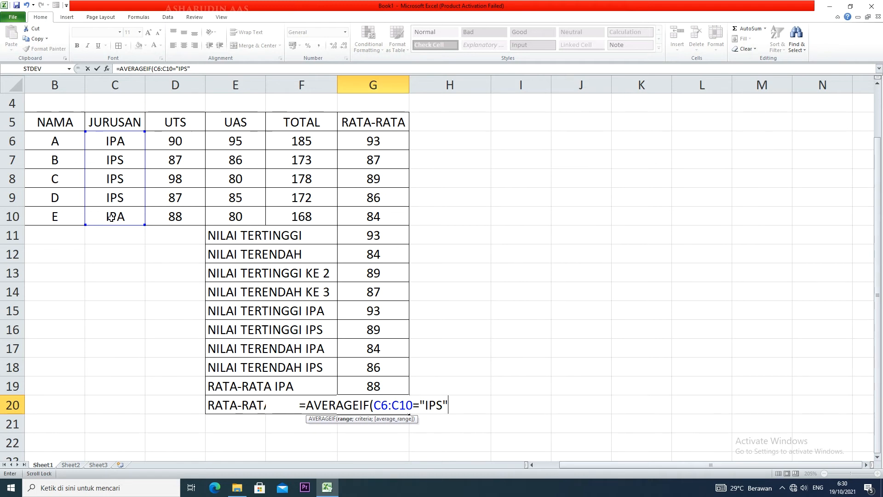
{"action": "type", "text": ";"}
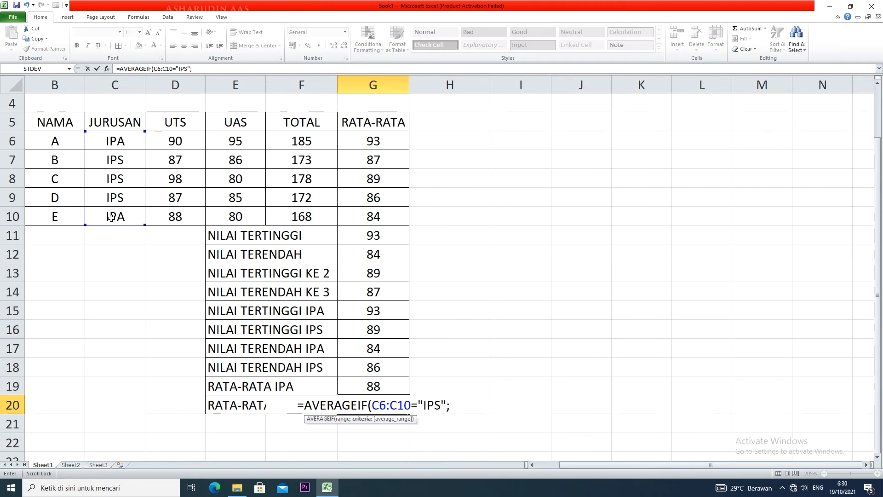
{"action": "key", "text": "BackSpace"}
{"action": "key", "text": "BackSpace"}
{"action": "key", "text": "BackSpace"}
{"action": "key", "text": "BackSpace"}
{"action": "key", "text": "BackSpace"}
{"action": "key", "text": "BackSpace"}
{"action": "key", "text": "BackSpace"}
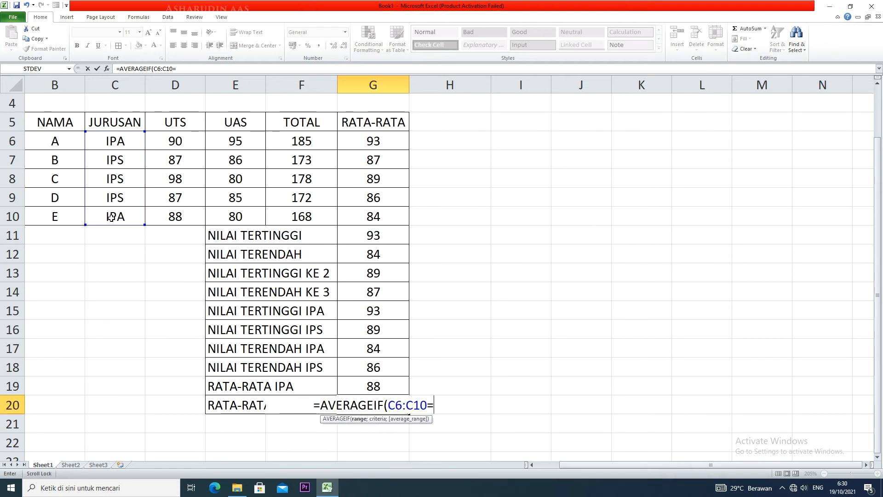
Complete the G20 formula with criterion "IPS" and average range G6:G10, giving =AVERAGEIF(C6:C10;"IPS";G6:G10)
{"action": "type", "text": ";"}
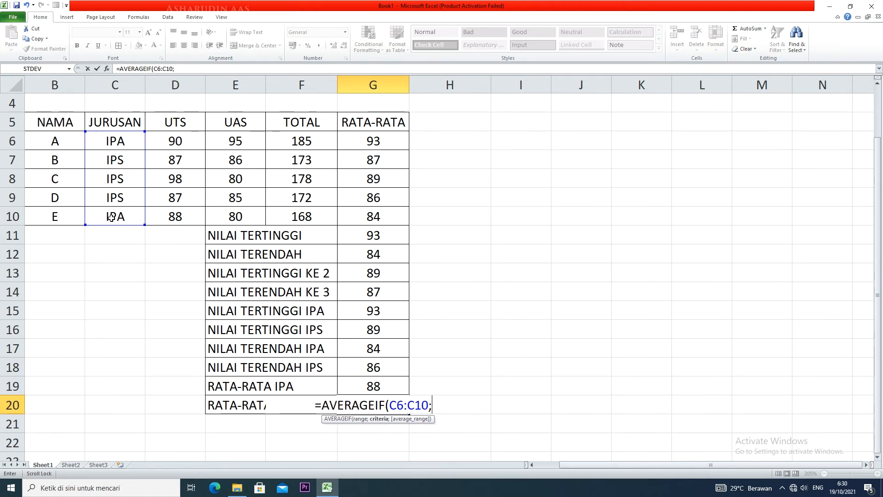
{"action": "type", "text": "\"IPS\""}
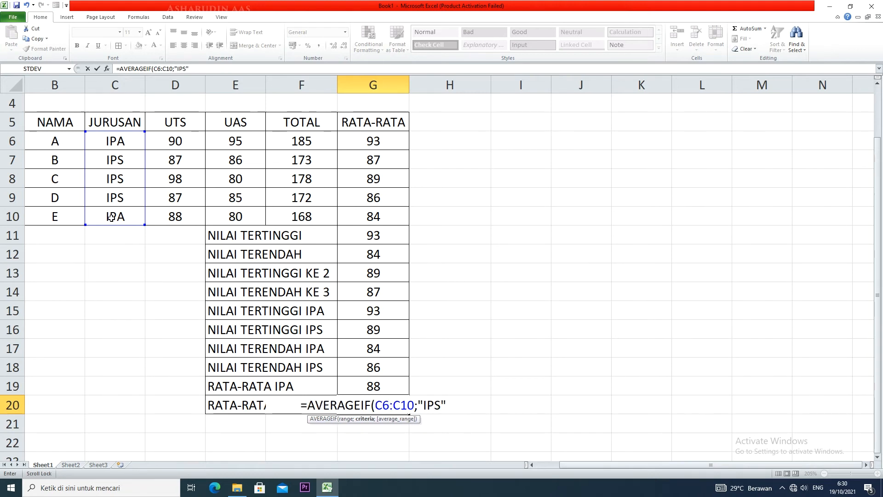
{"action": "type", "text": ";"}
{"action": "left_click_drag", "start_coordinate": [366, 138], "coordinate": [376, 216]}
{"action": "type", "text": ")"}
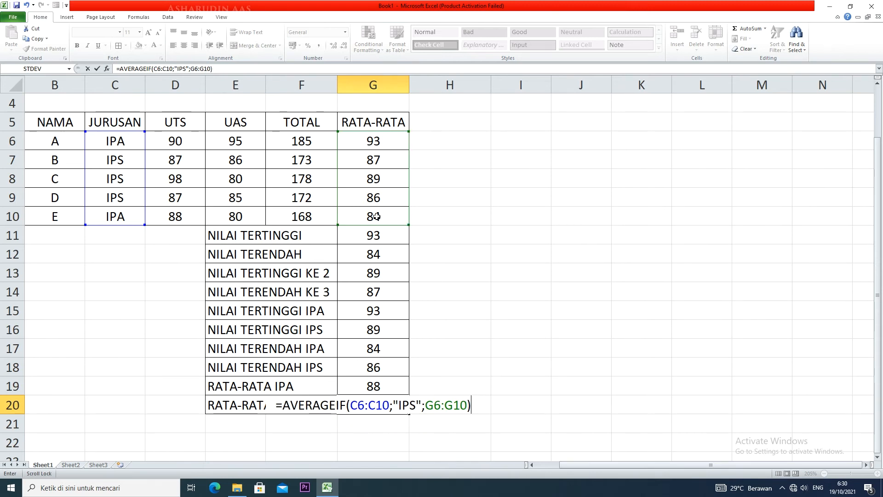
{"action": "key", "text": "Return"}
Format the RATA-RATA IPS result in G20 to show no decimal places
{"action": "left_click", "coordinate": [379, 401]}
{"action": "left_click", "coordinate": [344, 45]}
{"action": "left_click", "coordinate": [344, 45]}
{"action": "left_click", "coordinate": [344, 46]}
{"action": "left_click", "coordinate": [344, 46]}
{"action": "left_click", "coordinate": [344, 46]}
{"action": "left_click", "coordinate": [343, 46]}
{"action": "left_click", "coordinate": [345, 45]}
{"action": "left_click", "coordinate": [344, 45]}
{"action": "left_click", "coordinate": [375, 396]}
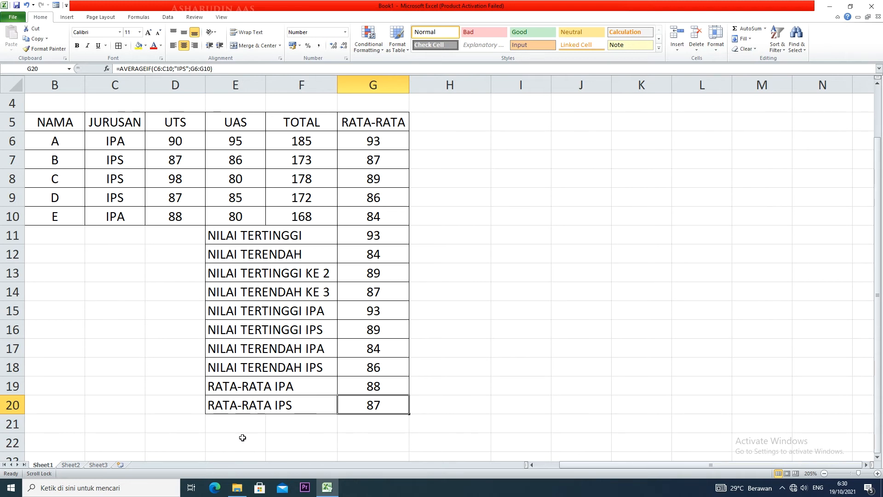
Insert a new sheet column before the UTS column and enter KELAS as its heading in D5
{"action": "left_click_drag", "start_coordinate": [161, 118], "coordinate": [162, 212]}
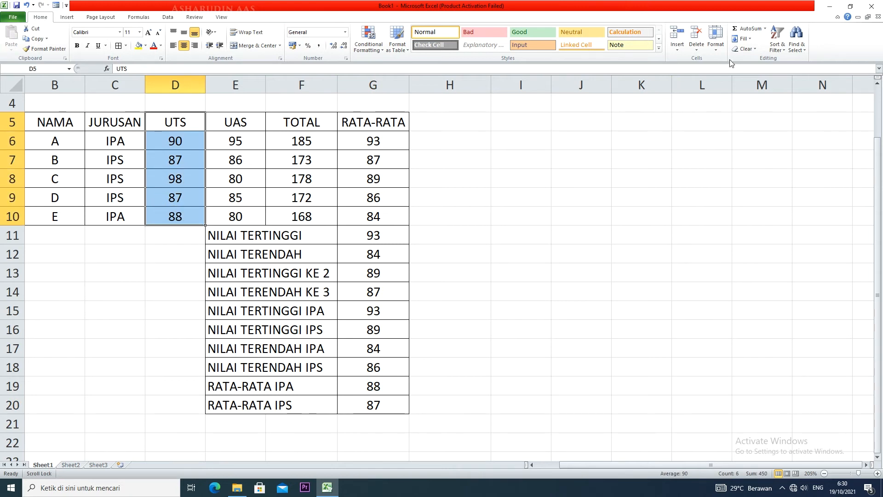
{"action": "left_click", "coordinate": [686, 46]}
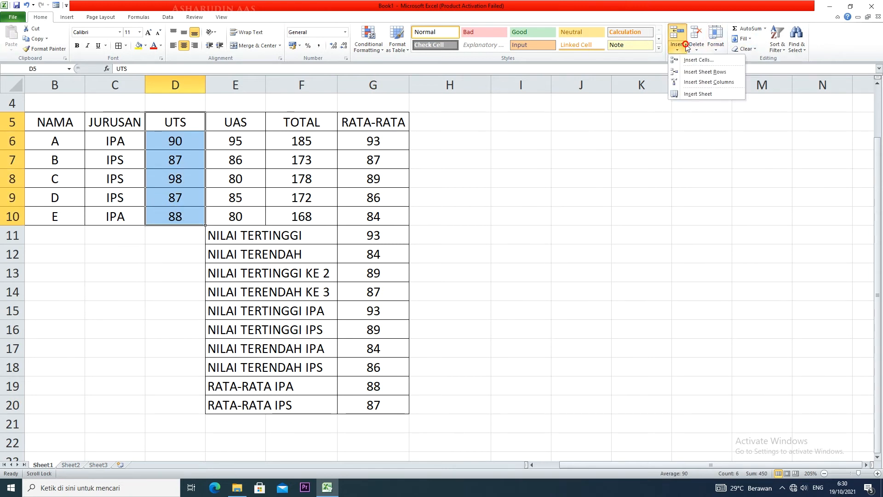
{"action": "left_click", "coordinate": [706, 81]}
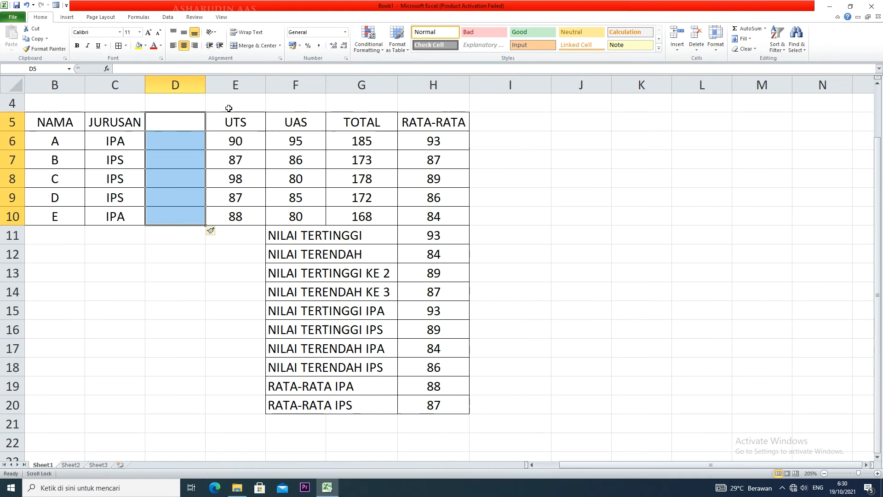
{"action": "left_click", "coordinate": [192, 120]}
{"action": "type", "text": "KELAS"}
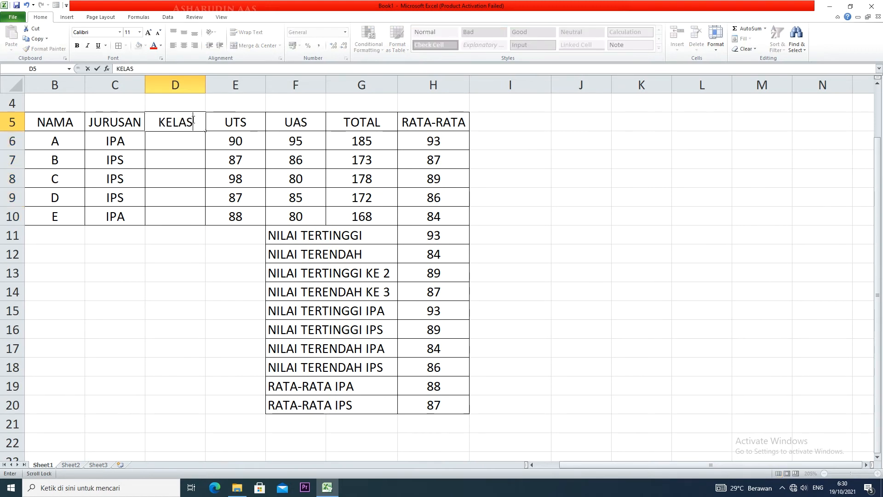
Fill the KELAS column with X for students A, B and C, and XI for students D and E
{"action": "left_click", "coordinate": [189, 144]}
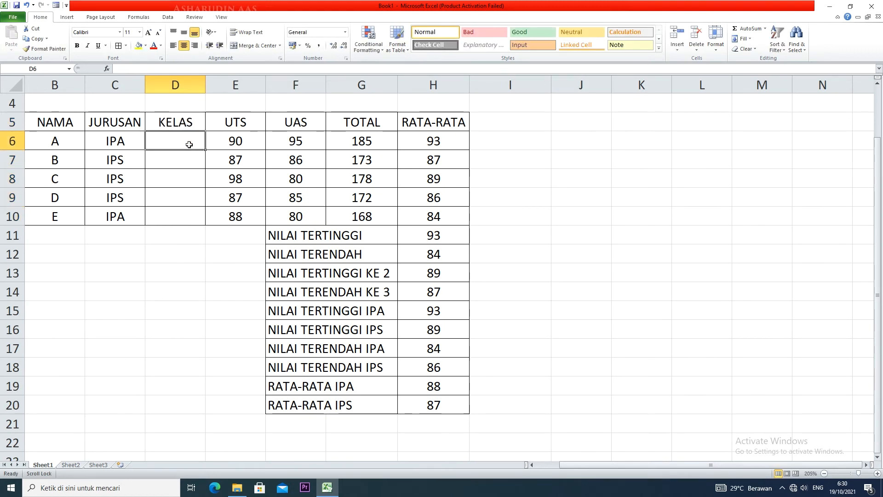
{"action": "type", "text": "X"}
{"action": "left_click", "coordinate": [197, 165]}
{"action": "type", "text": "X"}
{"action": "left_click", "coordinate": [193, 183]}
{"action": "type", "text": "X"}
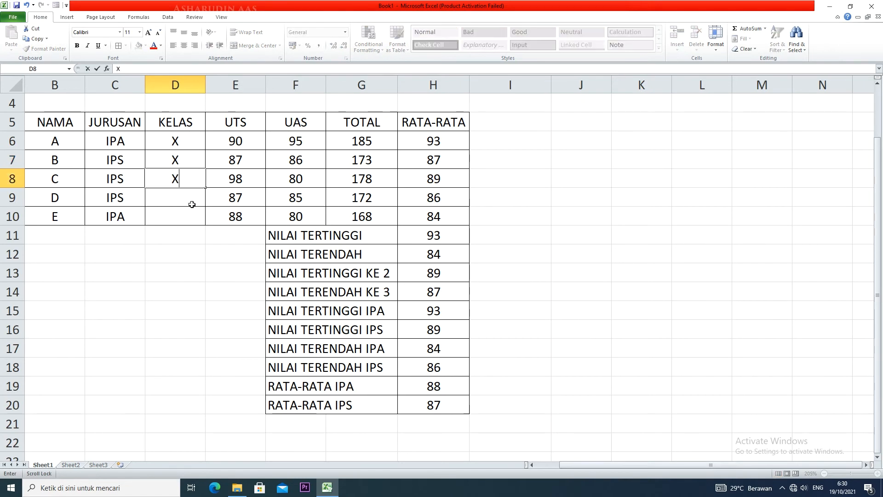
{"action": "left_click", "coordinate": [192, 203]}
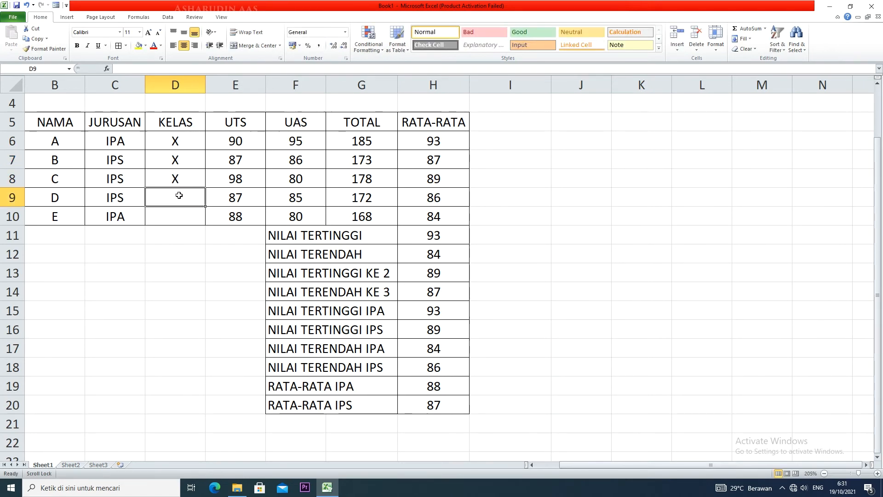
{"action": "type", "text": "XI"}
{"action": "left_click", "coordinate": [187, 230]}
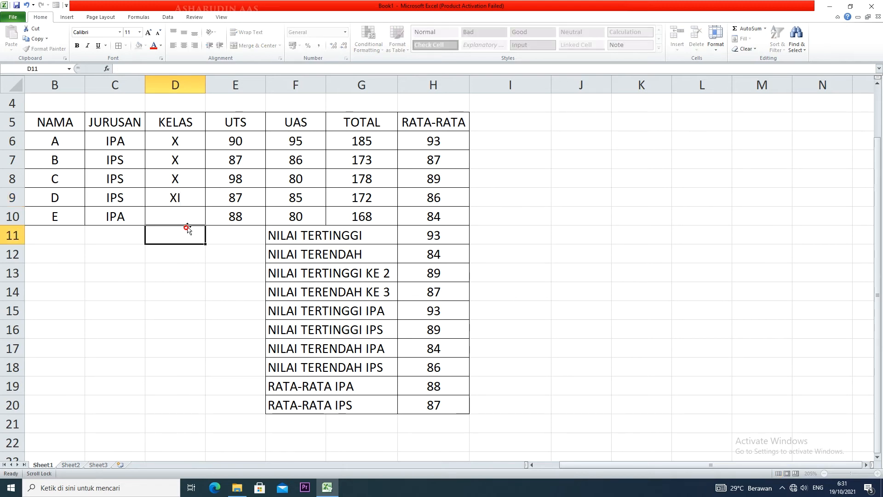
{"action": "left_click", "coordinate": [188, 216]}
{"action": "type", "text": "XI"}
{"action": "left_click", "coordinate": [192, 235]}
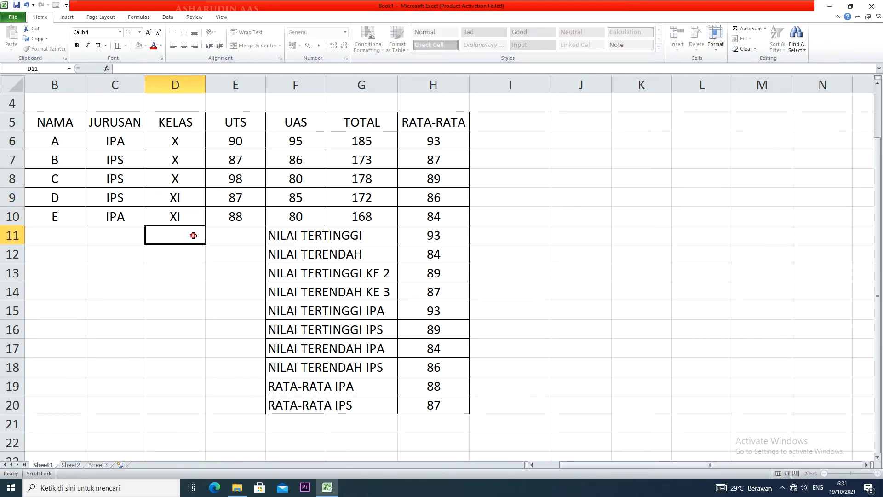
Enter the label RATA2 IPS KELAS X in F21, below RATA-RATA IPS
{"action": "left_click", "coordinate": [286, 424]}
{"action": "type", "text": "RATA"}
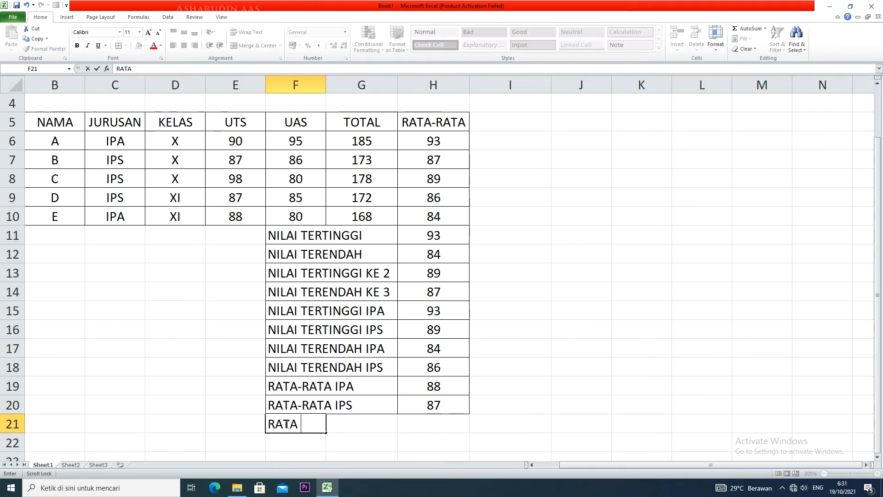
{"action": "key", "text": "BackSpace"}
{"action": "type", "text": "2 IPS KELAS"}
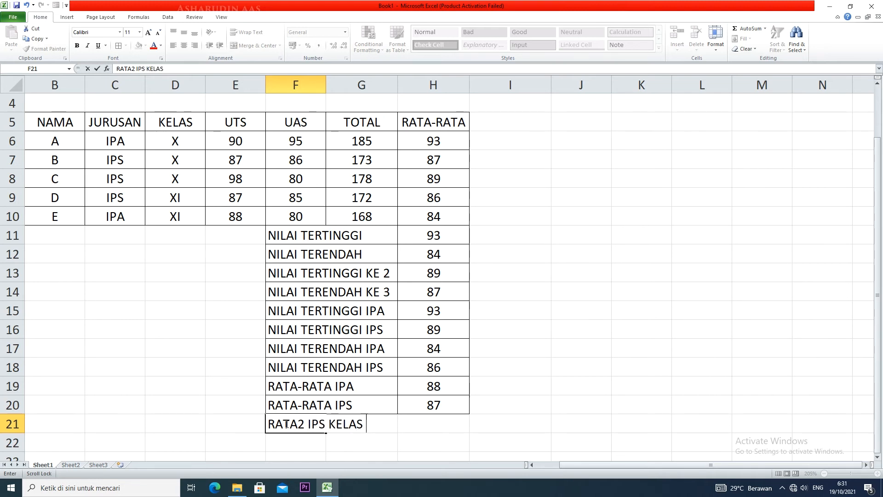
{"action": "type", "text": " X"}
Enter the label RATA2 IPS KELAS X in F22 as well
{"action": "left_click", "coordinate": [297, 442]}
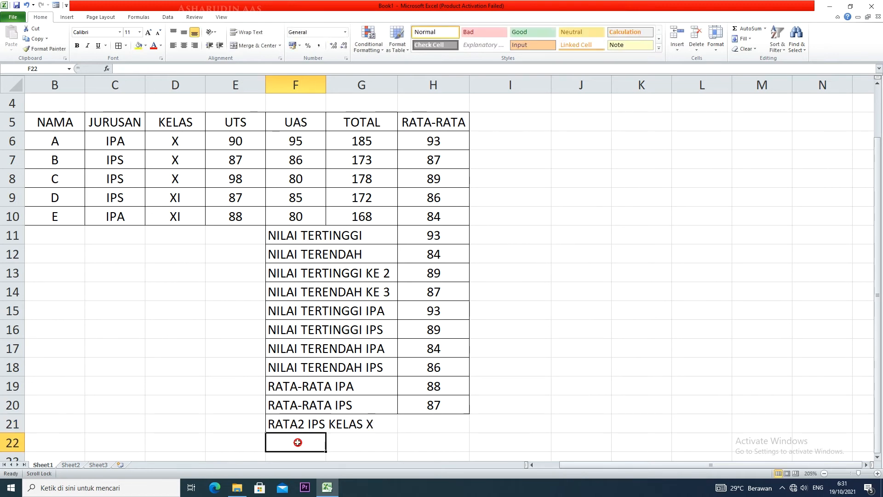
{"action": "type", "text": "RATA"}
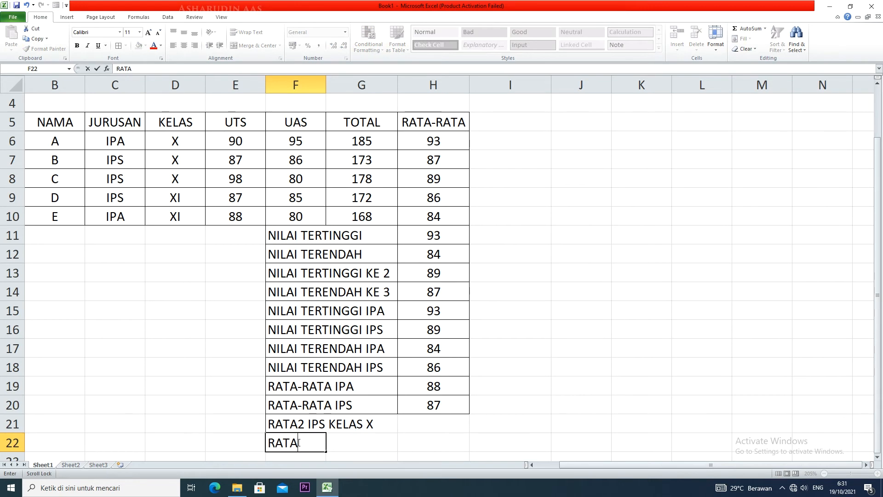
{"action": "type", "text": "2"}
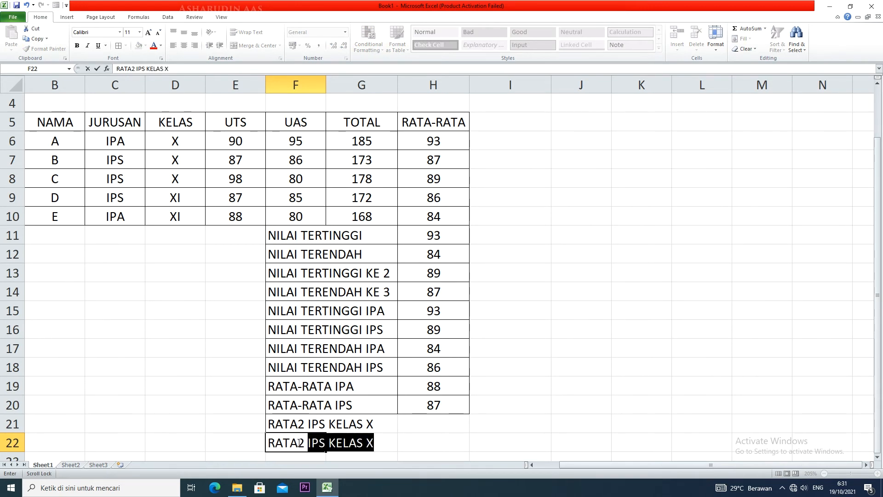
{"action": "type", "text": " IPS"}
Change the label in F21 to RATA2 IPA KELAS X
{"action": "left_click", "coordinate": [301, 417]}
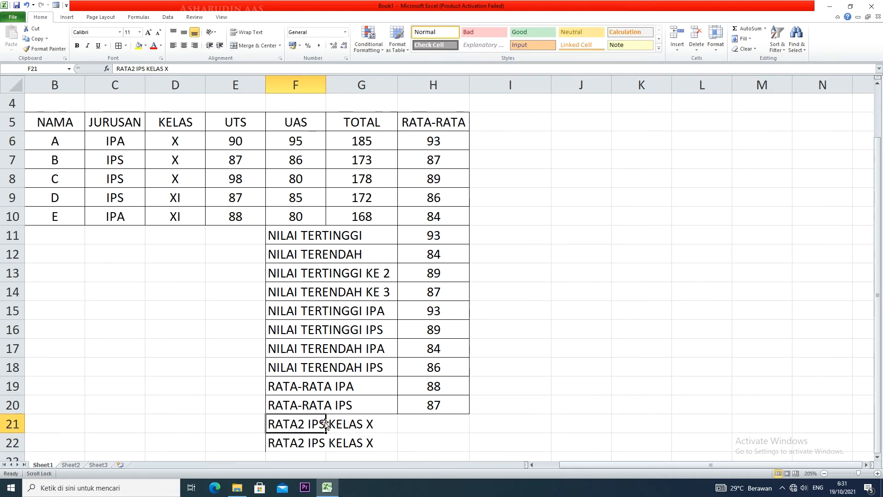
{"action": "double_click", "coordinate": [308, 424]}
{"action": "left_click", "coordinate": [324, 424]}
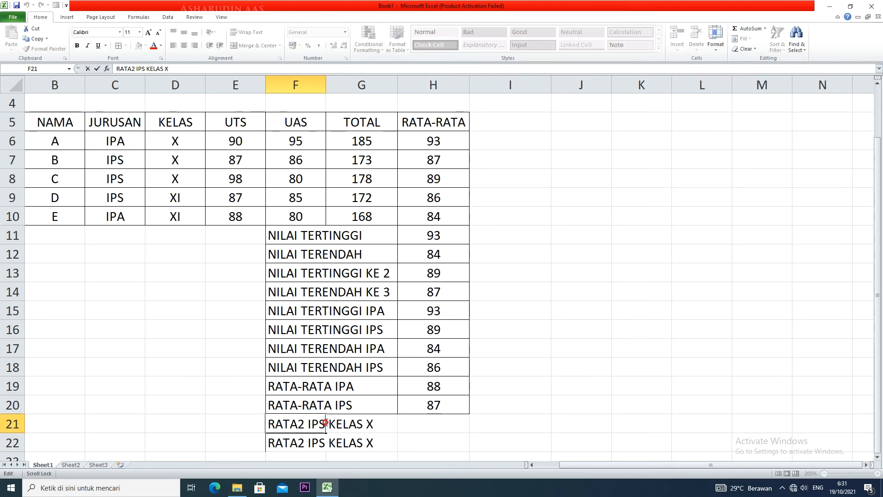
{"action": "key", "text": "BackSpace"}
{"action": "type", "text": "A"}
Enter the label RATA2 IPA KELAS XI in F23
{"action": "scroll", "coordinate": [326, 418], "scroll_direction": "down", "scroll_amount": 2}
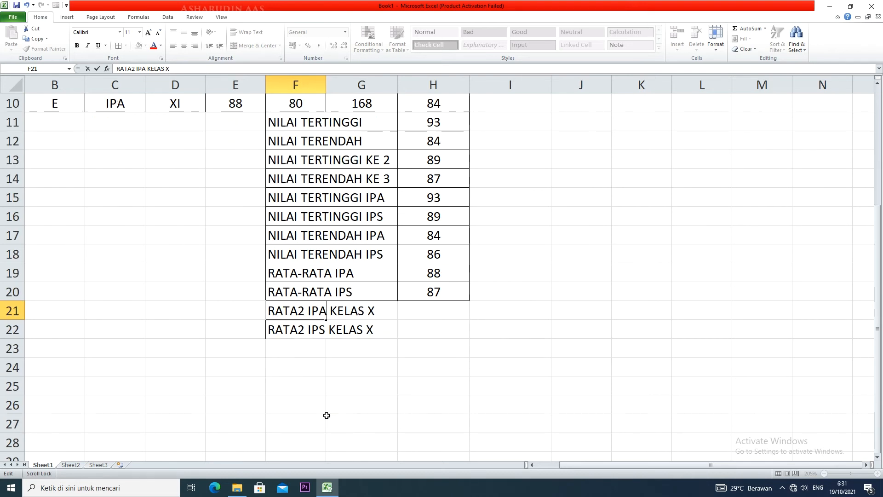
{"action": "left_click", "coordinate": [295, 347]}
{"action": "type", "text": "RATA"}
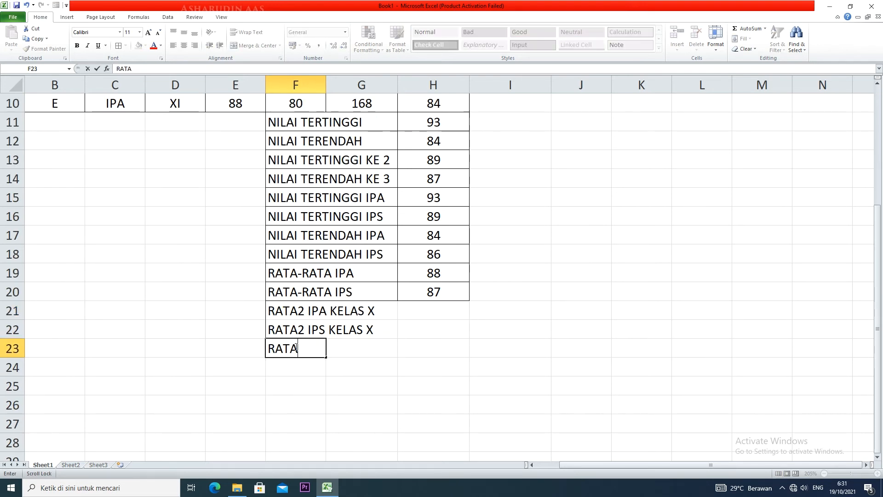
{"action": "type", "text": "2 IPA KELAS "}
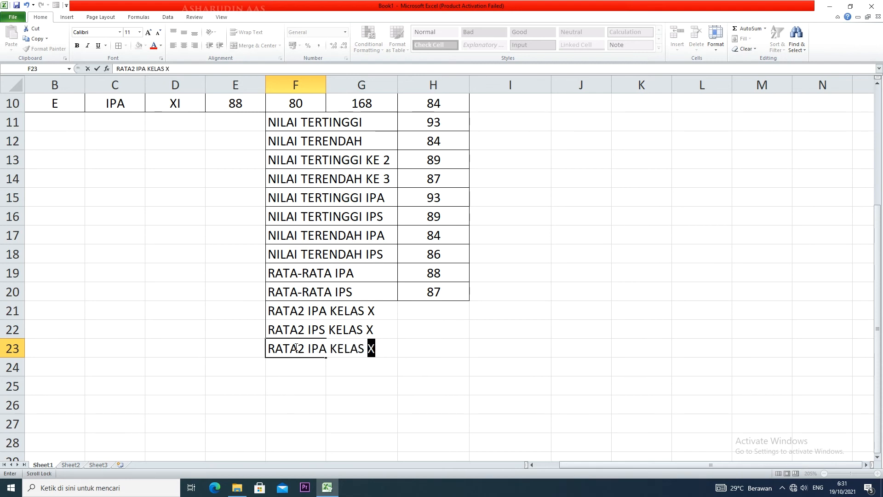
{"action": "type", "text": "XI"}
Enter the label RATA2 IPS KELAS XI in F24
{"action": "left_click", "coordinate": [294, 372]}
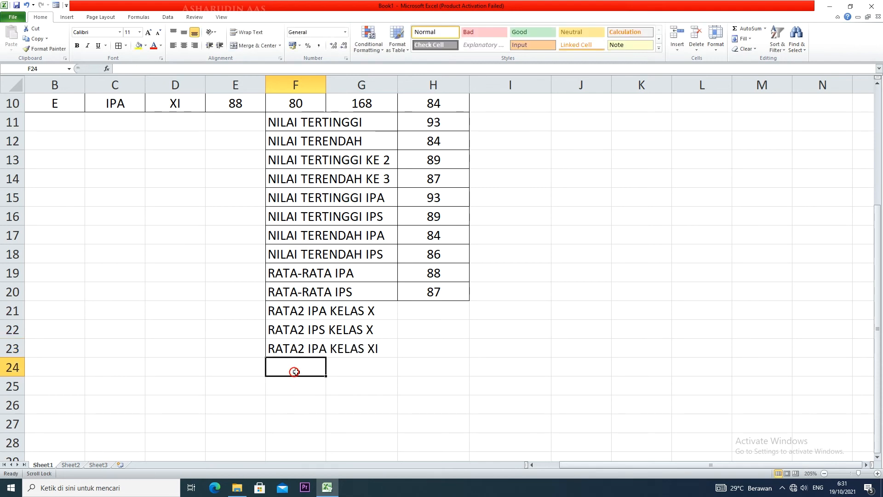
{"action": "type", "text": "RATA2 "}
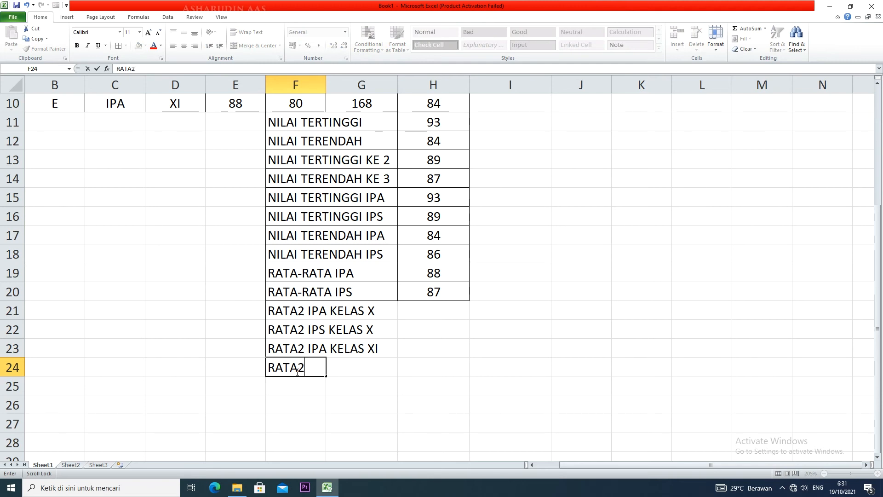
{"action": "type", "text": "IPS "}
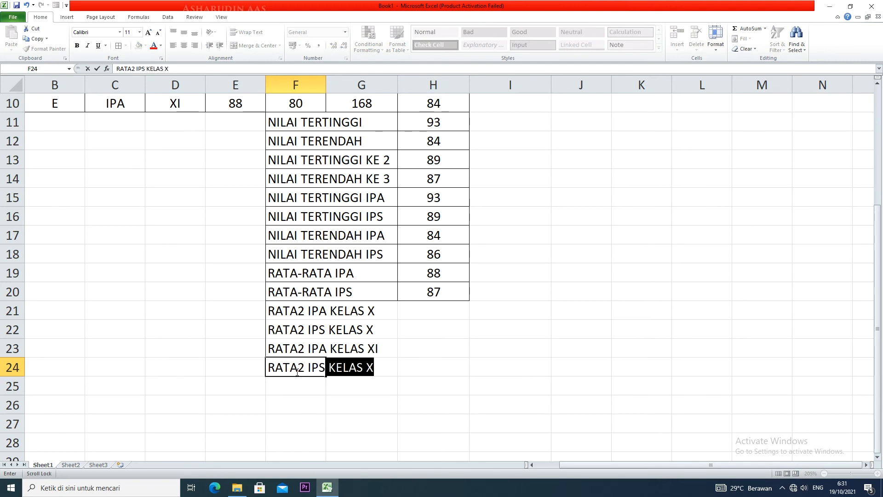
{"action": "type", "text": "KELASS"}
{"action": "key", "text": "BackSpace"}
{"action": "type", "text": "XI"}
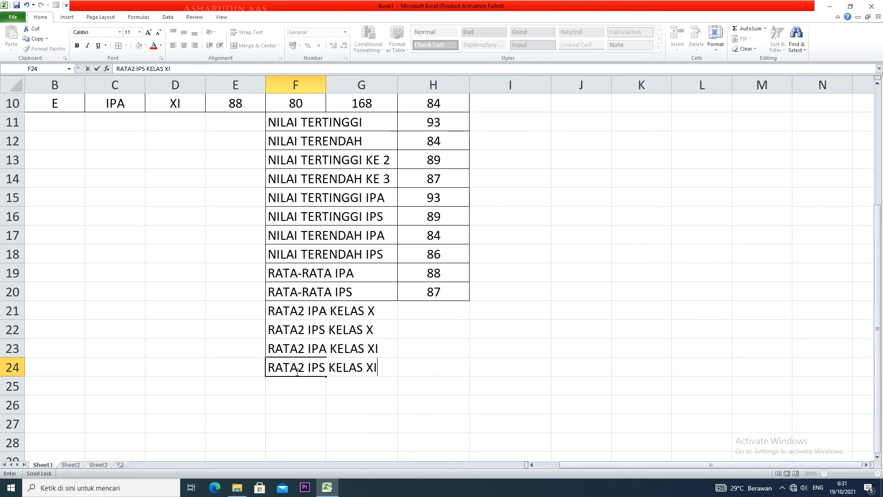
Apply borders to the new summary rows in F21:H24
{"action": "left_click_drag", "start_coordinate": [290, 309], "coordinate": [422, 368]}
{"action": "left_click", "coordinate": [118, 45]}
{"action": "left_click", "coordinate": [432, 325]}
Fill the table's header row A5:H5, from NO to RATA-RATA, with yellow
{"action": "scroll", "coordinate": [432, 325], "scroll_direction": "up", "scroll_amount": 3}
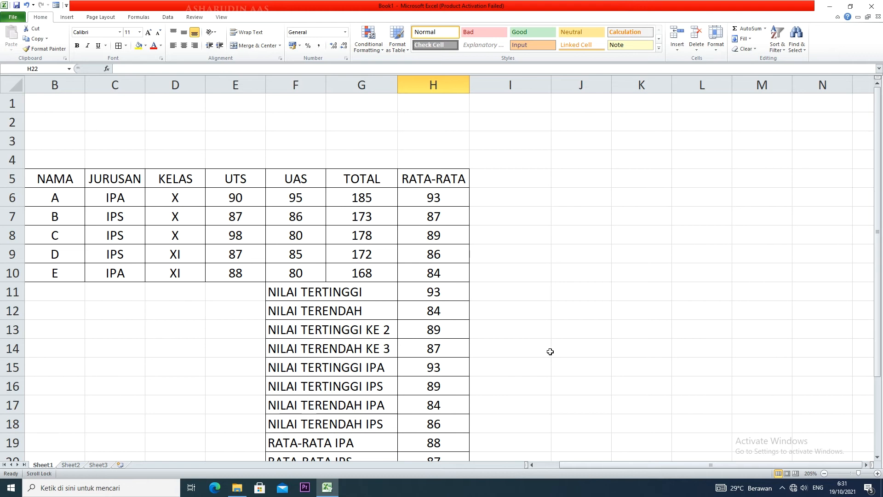
{"action": "scroll", "coordinate": [536, 379], "scroll_direction": "down", "scroll_amount": 1}
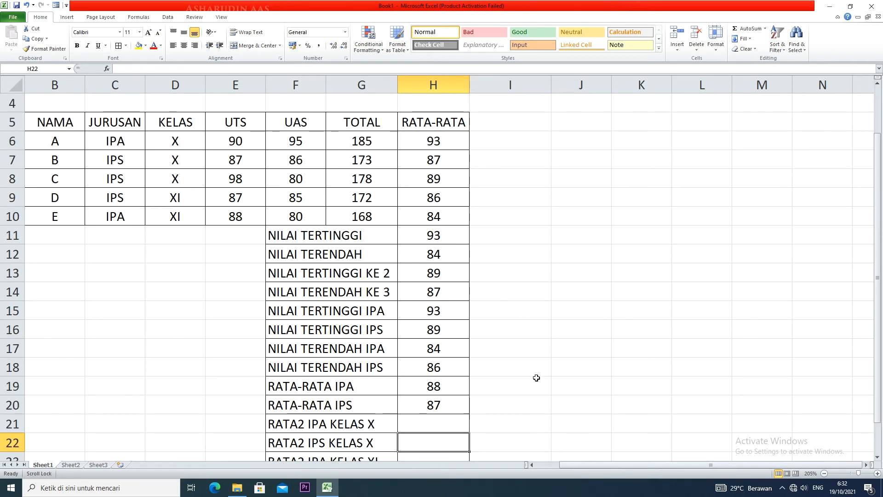
{"action": "scroll", "coordinate": [536, 378], "scroll_direction": "down", "scroll_amount": 1}
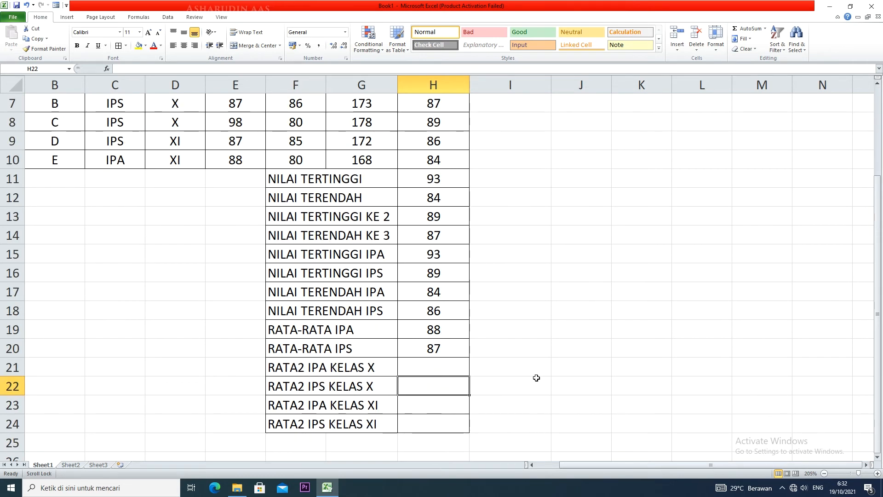
{"action": "scroll", "coordinate": [536, 378], "scroll_direction": "down", "scroll_amount": 1}
{"action": "scroll", "coordinate": [537, 378], "scroll_direction": "down", "scroll_amount": 1}
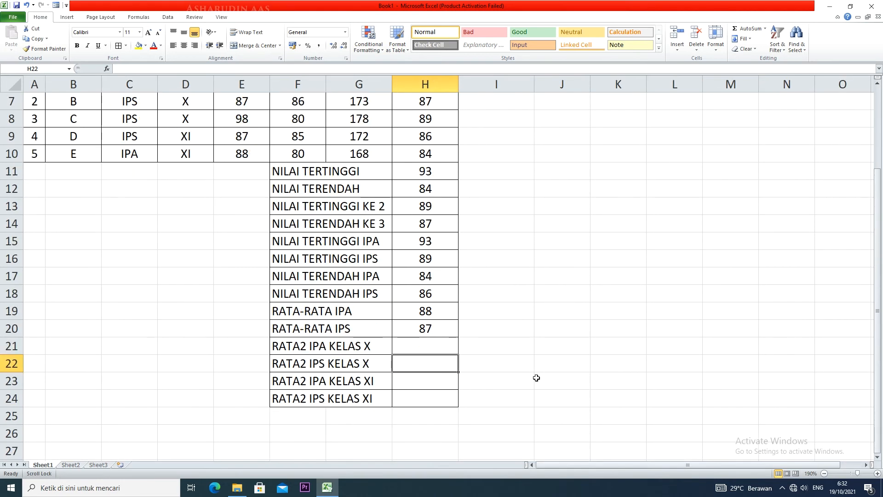
{"action": "scroll", "coordinate": [536, 377], "scroll_direction": "up", "scroll_amount": 1}
{"action": "left_click_drag", "start_coordinate": [35, 117], "coordinate": [419, 115]}
{"action": "left_click", "coordinate": [137, 45]}
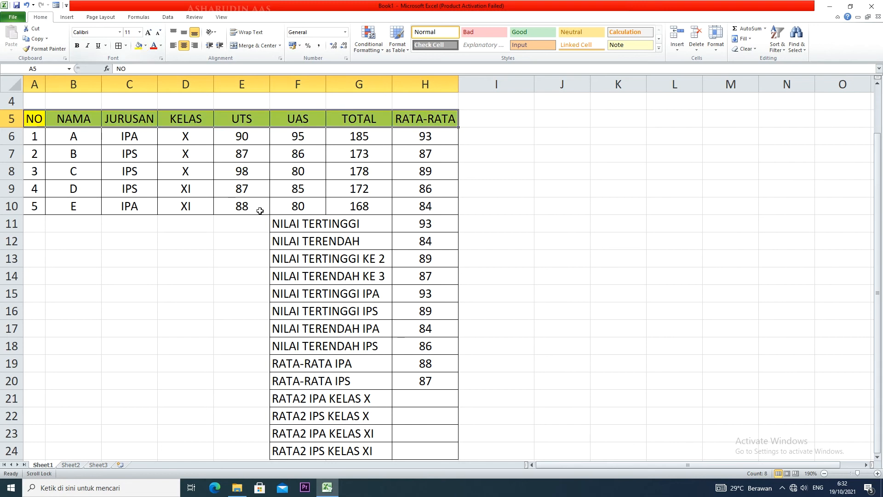
Fill the summary label cells F11:G24 with yellow
{"action": "left_click_drag", "start_coordinate": [334, 225], "coordinate": [318, 451]}
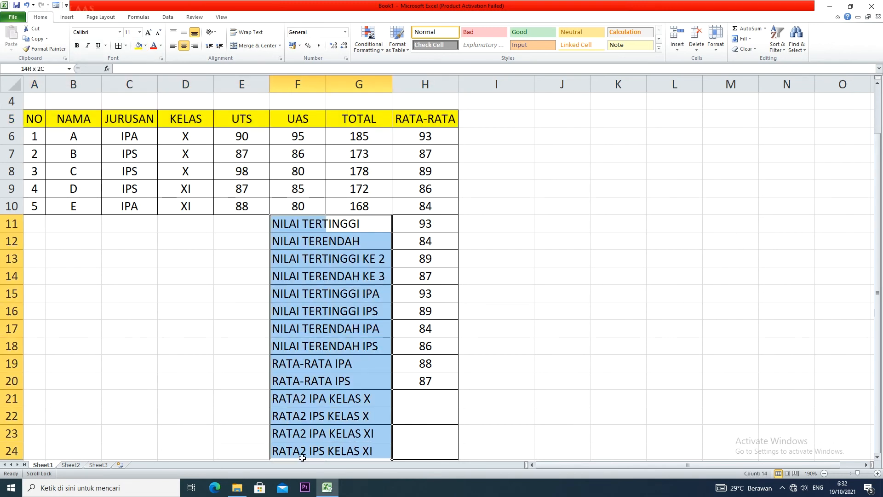
{"action": "left_click", "coordinate": [137, 45]}
{"action": "left_click", "coordinate": [455, 367]}
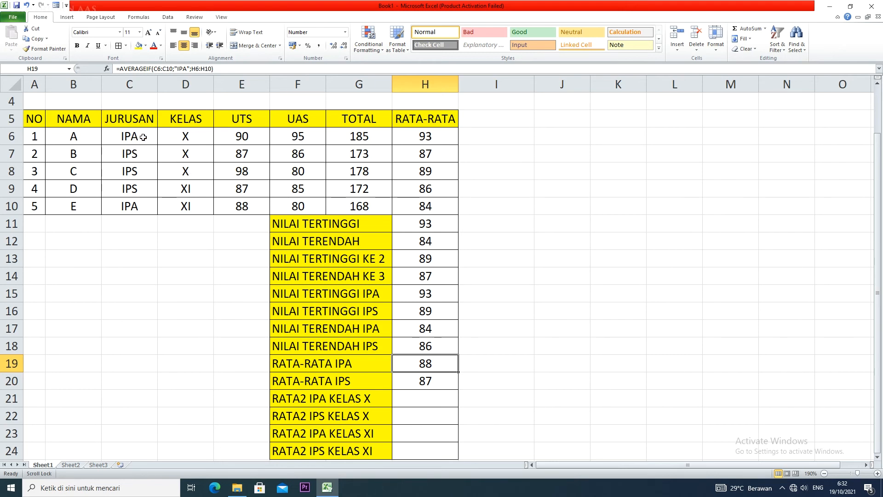
Start an AVERAGEIFS formula in H21 for RATA2 IPA KELAS X, with H6:H10 as the average range
{"action": "left_click_drag", "start_coordinate": [137, 137], "coordinate": [453, 138]}
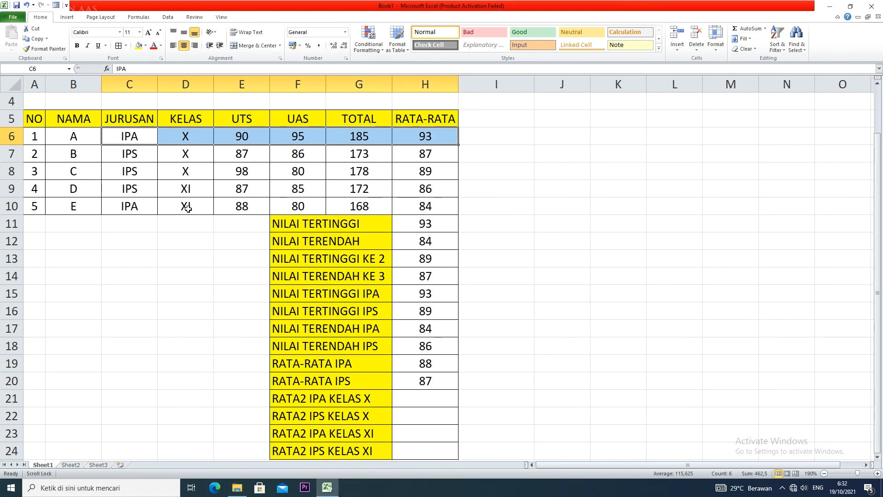
{"action": "left_click", "coordinate": [436, 401]}
{"action": "type", "text": "="}
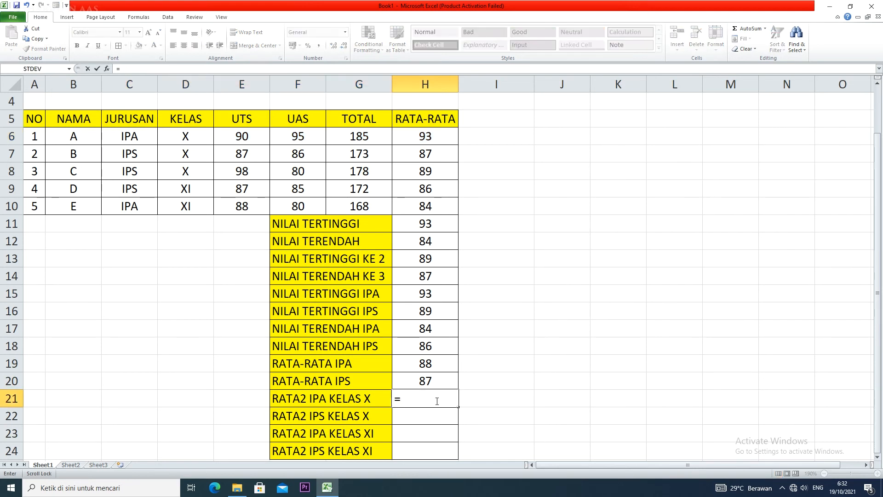
{"action": "type", "text": "AVERAge"}
{"action": "key", "text": "BackSpace"}
{"action": "key", "text": "BackSpace"}
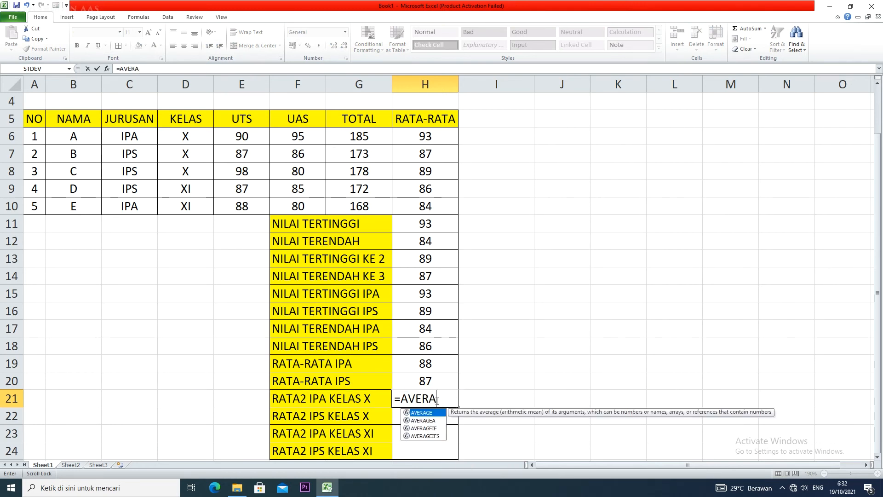
{"action": "type", "text": "e"}
{"action": "key", "text": "BackSpace"}
{"action": "type", "text": "GEIF"}
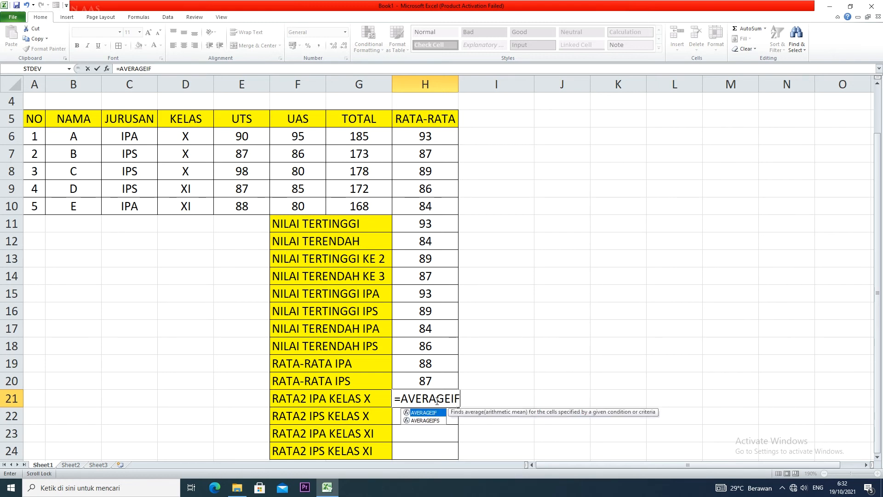
{"action": "type", "text": "S("}
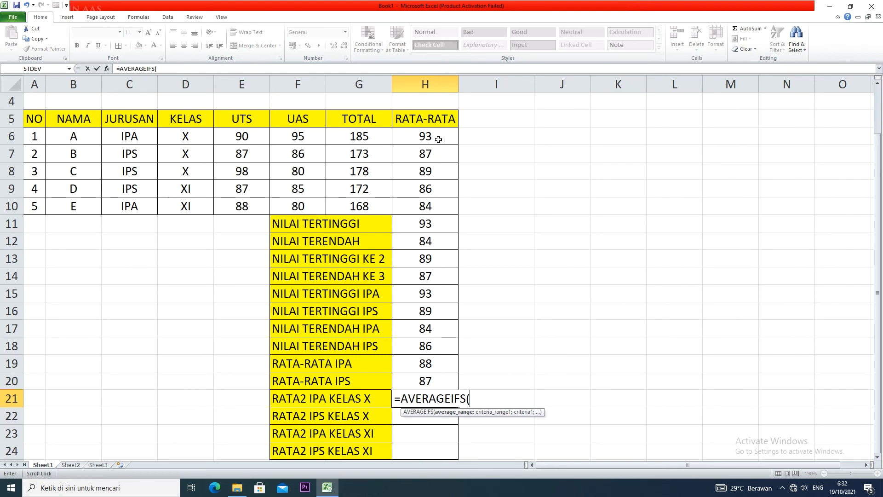
{"action": "left_click_drag", "start_coordinate": [439, 139], "coordinate": [438, 210]}
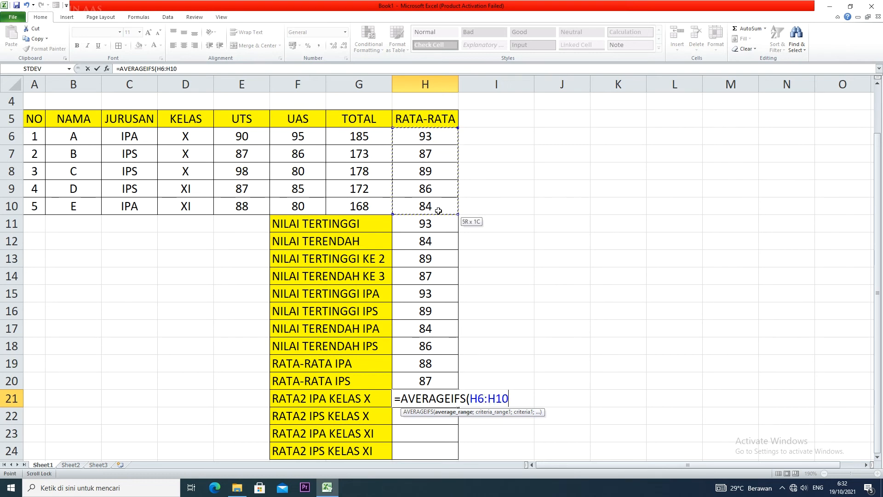
{"action": "type", "text": ";"}
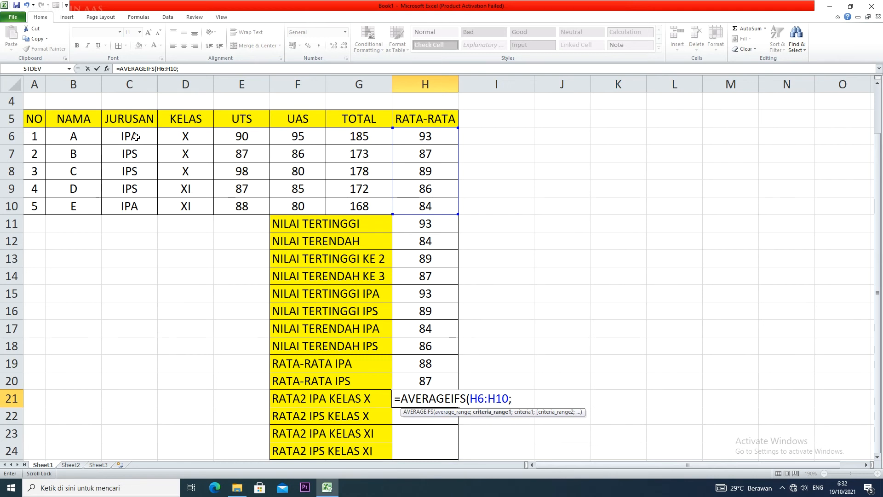
Add the JURUSAN range C6:C10 with the criterion "IPA" to the AVERAGEIFS formula in H21
{"action": "left_click_drag", "start_coordinate": [137, 136], "coordinate": [136, 206]}
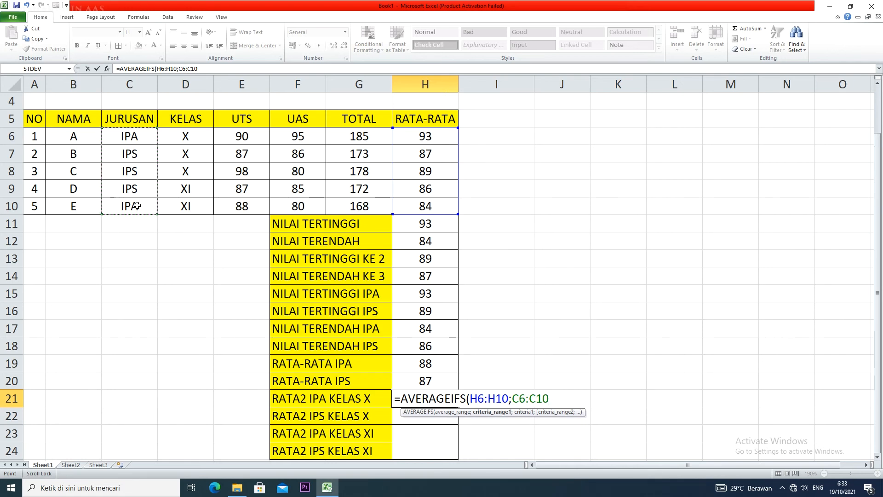
{"action": "type", "text": ";"}
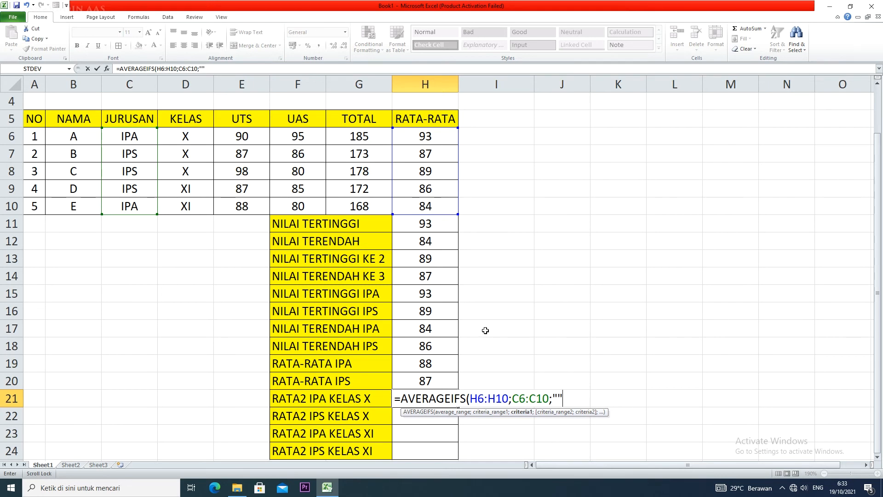
{"action": "type", "text": "\"IPS"}
{"action": "key", "text": "BackSpace"}
{"action": "type", "text": "A\";"}
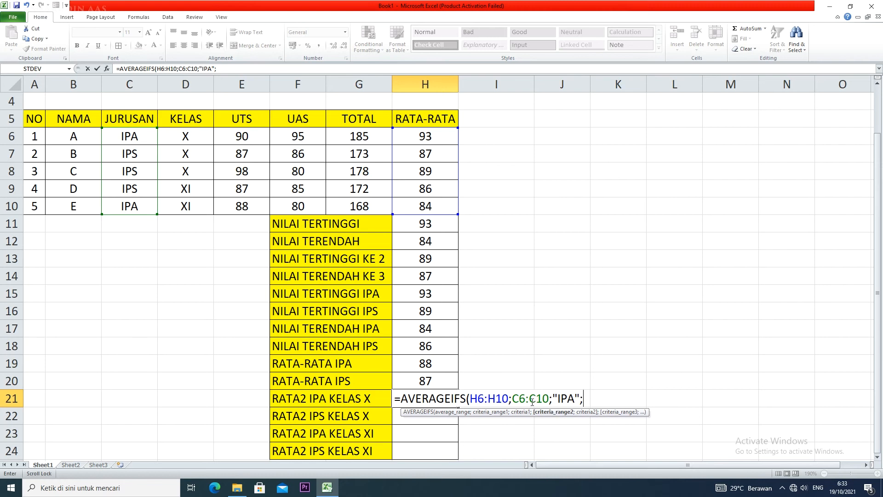
Complete the H21 formula with the KELAS range D6:D10 and the criterion "X", and enter it
{"action": "left_click_drag", "start_coordinate": [188, 138], "coordinate": [186, 206]}
{"action": "type", "text": ";\"X"}
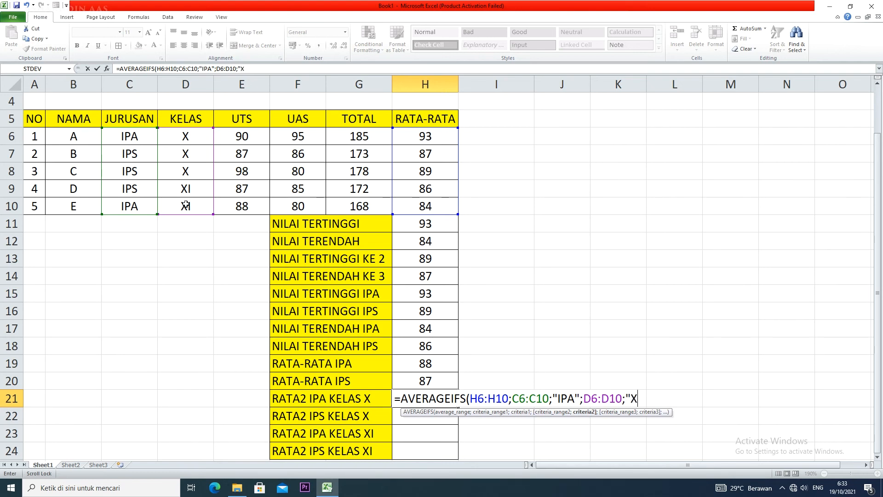
{"action": "type", "text": "\")"}
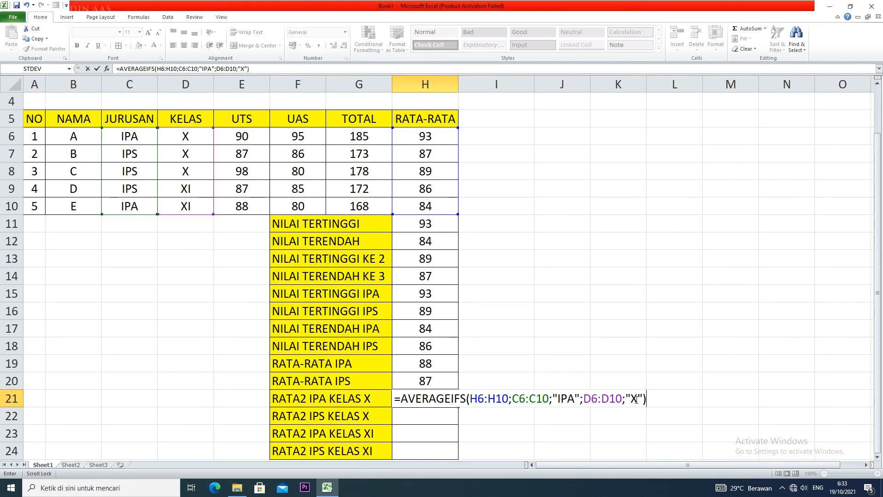
{"action": "key", "text": "Return"}
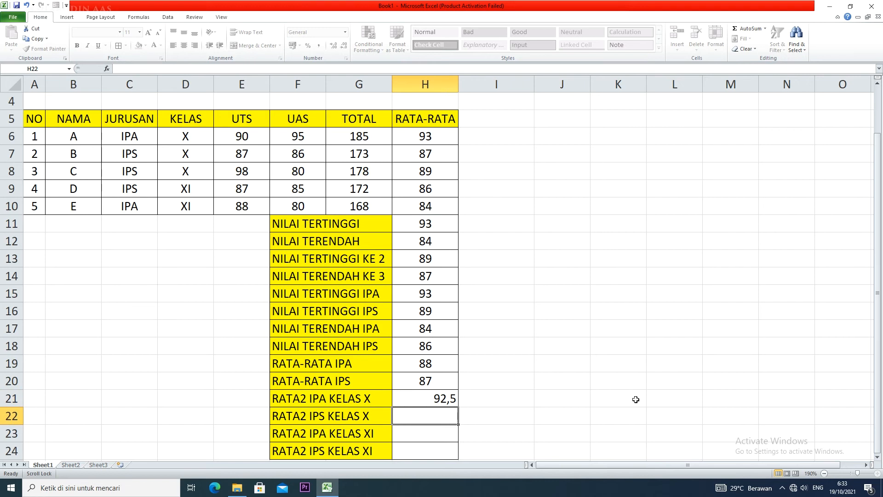
Show H21 without decimals and centre the result cells H21:H24
{"action": "left_click", "coordinate": [445, 399]}
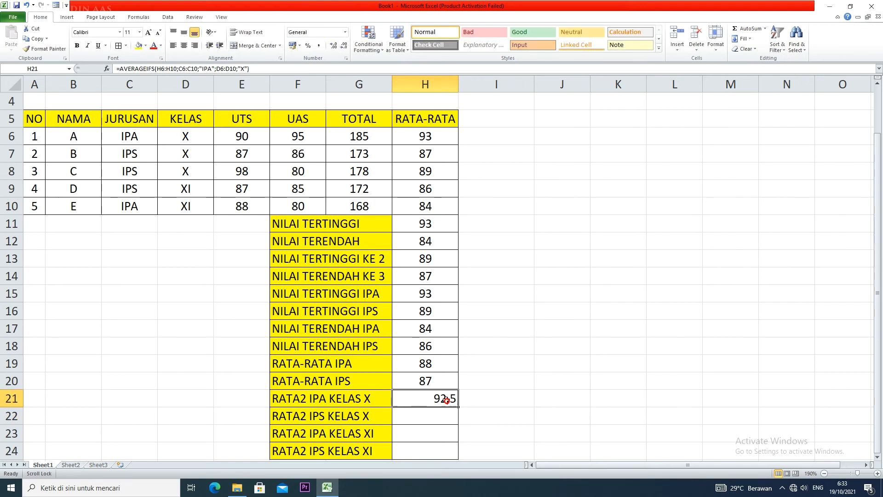
{"action": "left_click", "coordinate": [344, 46]}
{"action": "left_click", "coordinate": [184, 46]}
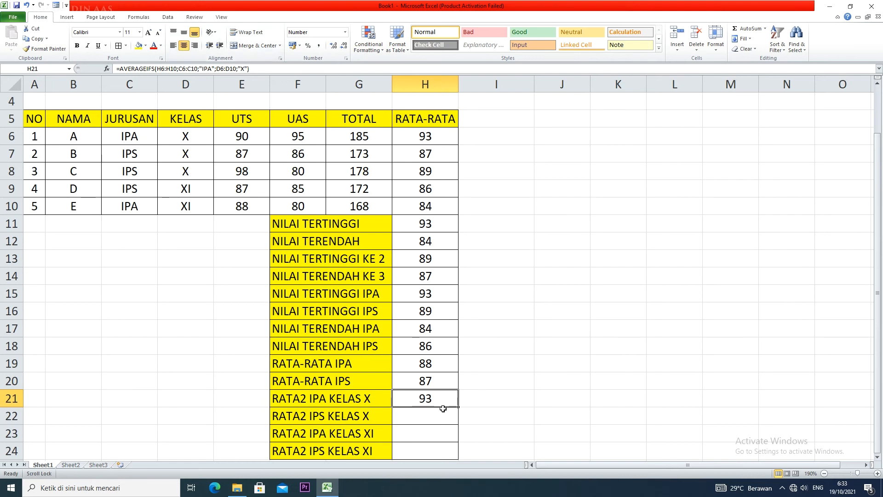
{"action": "left_click_drag", "start_coordinate": [441, 401], "coordinate": [442, 449]}
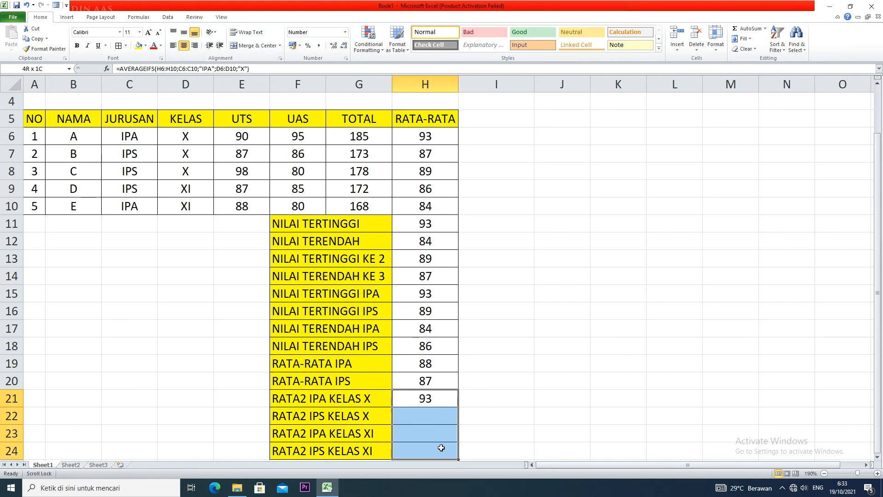
{"action": "left_click", "coordinate": [183, 49]}
{"action": "left_click", "coordinate": [436, 420]}
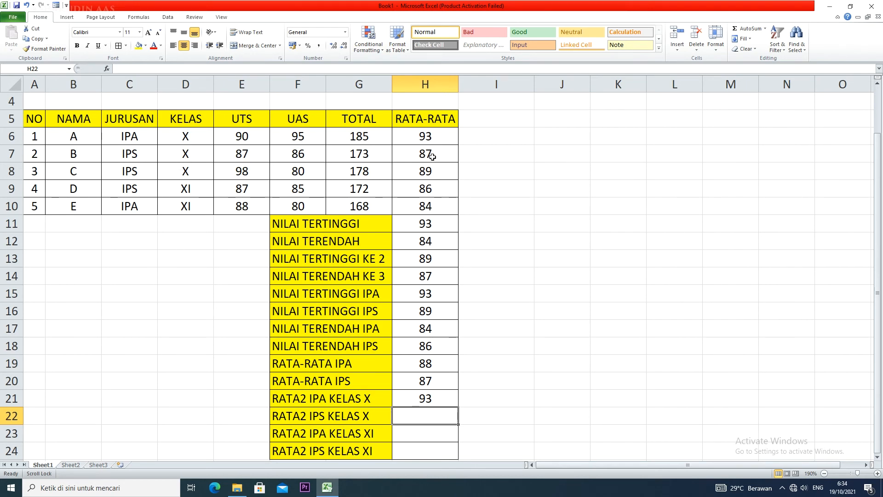
Enter the check formula =(H8+H7)/2 in J11 to average the two IPS class X scores manually
{"action": "left_click", "coordinate": [547, 219]}
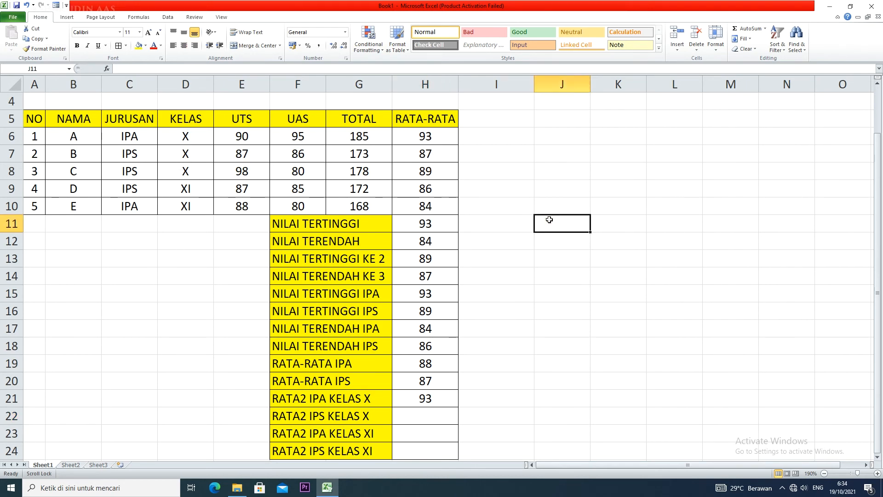
{"action": "type", "text": "=("}
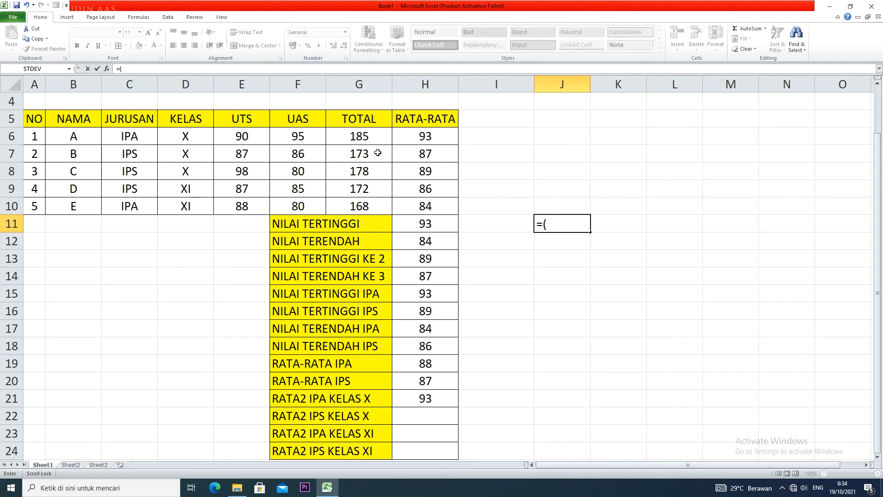
{"action": "left_click", "coordinate": [407, 173]}
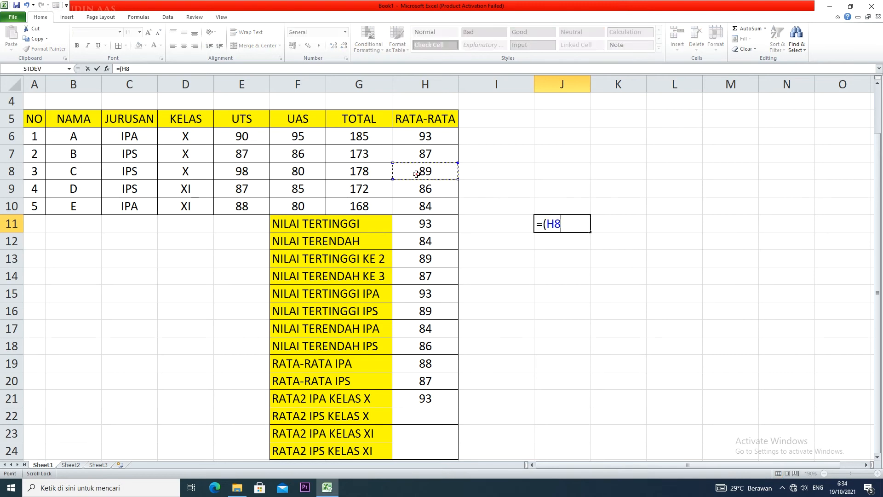
{"action": "type", "text": "+"}
{"action": "left_click", "coordinate": [438, 155]}
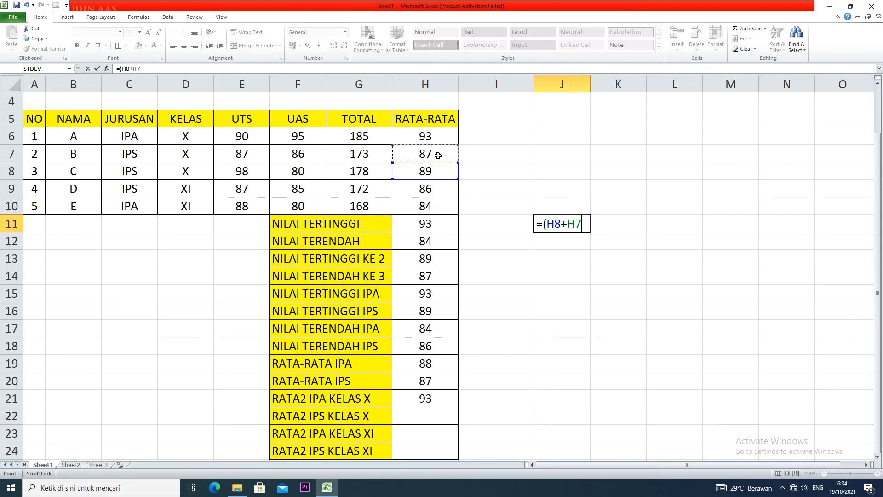
{"action": "type", "text": ")/2"}
{"action": "key", "text": "Return"}
Show the check result in J11 without decimals
{"action": "left_click", "coordinate": [580, 225]}
{"action": "left_click", "coordinate": [343, 45]}
{"action": "left_click", "coordinate": [343, 45]}
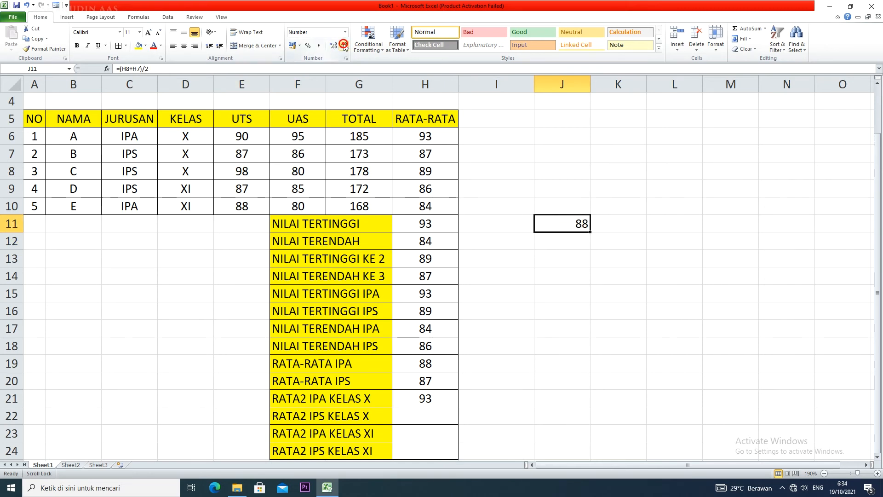
Start an AVERAGEIFS formula in H22 for RATA2 IPS KELAS X with the RATA-RATA scores H6:H10 as average range
{"action": "left_click", "coordinate": [421, 420]}
{"action": "type", "text": "=A"}
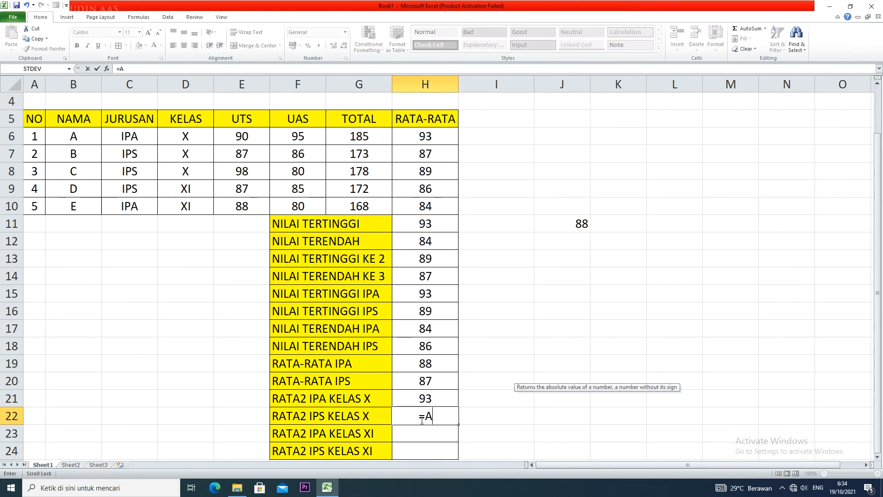
{"action": "type", "text": "VERAGEI"}
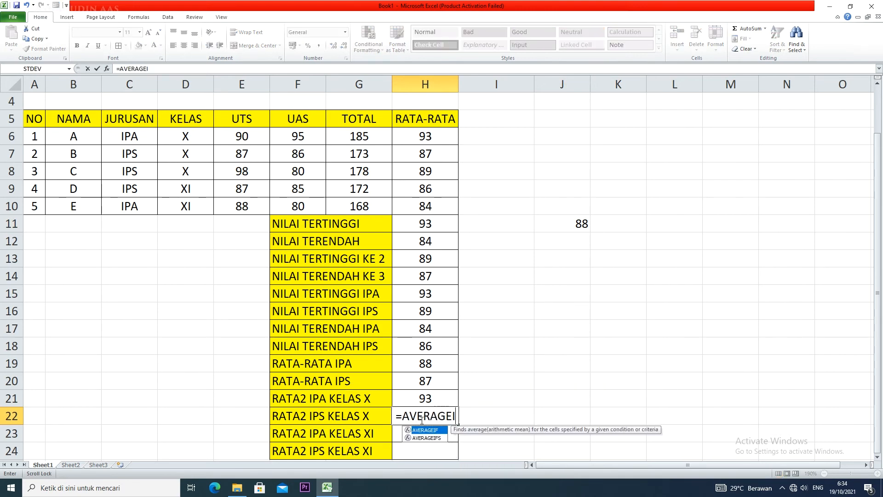
{"action": "type", "text": "FS("}
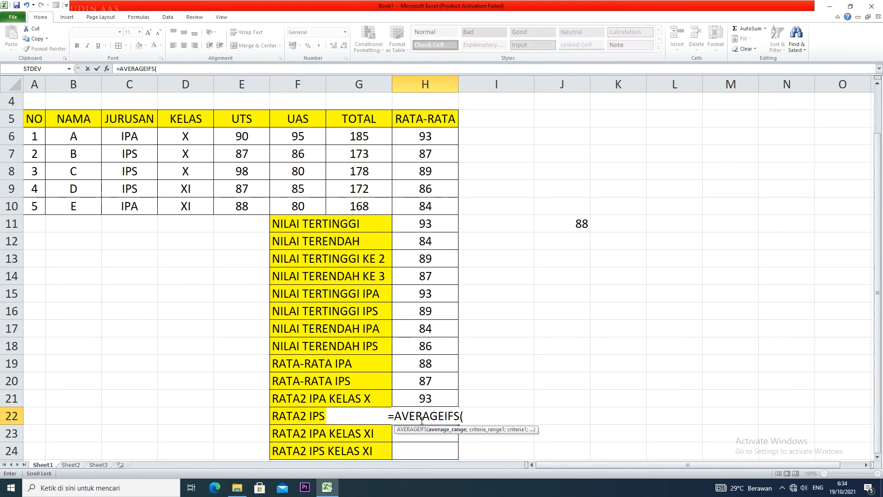
{"action": "left_click_drag", "start_coordinate": [443, 136], "coordinate": [441, 209]}
{"action": "type", "text": ";"}
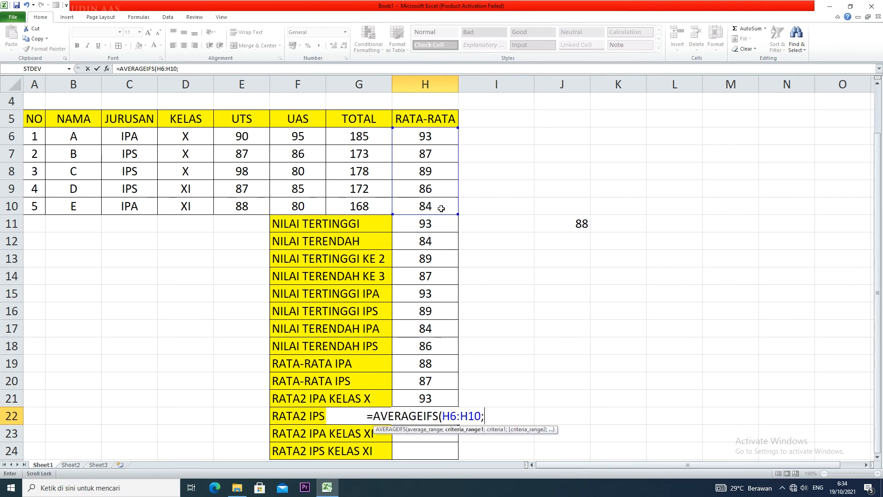
Add the JURUSAN range C6:C10 with the criterion "IPS" to the H22 formula
{"action": "left_click_drag", "start_coordinate": [147, 133], "coordinate": [142, 210]}
{"action": "type", "text": ";\"\""}
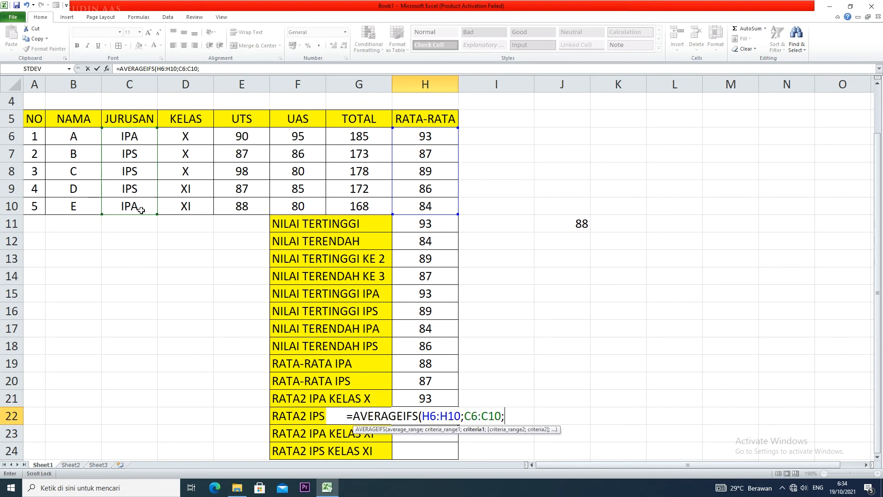
{"action": "key", "text": "BackSpace"}
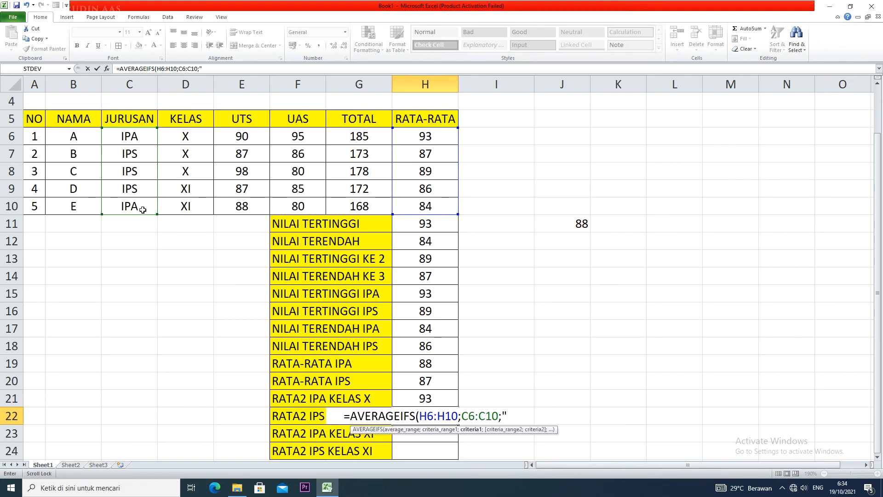
{"action": "type", "text": "IPS"}
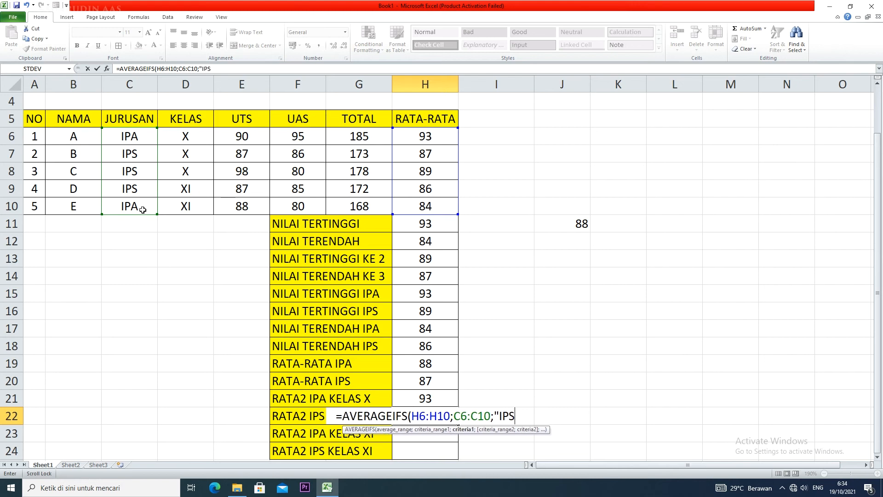
{"action": "type", "text": "\""}
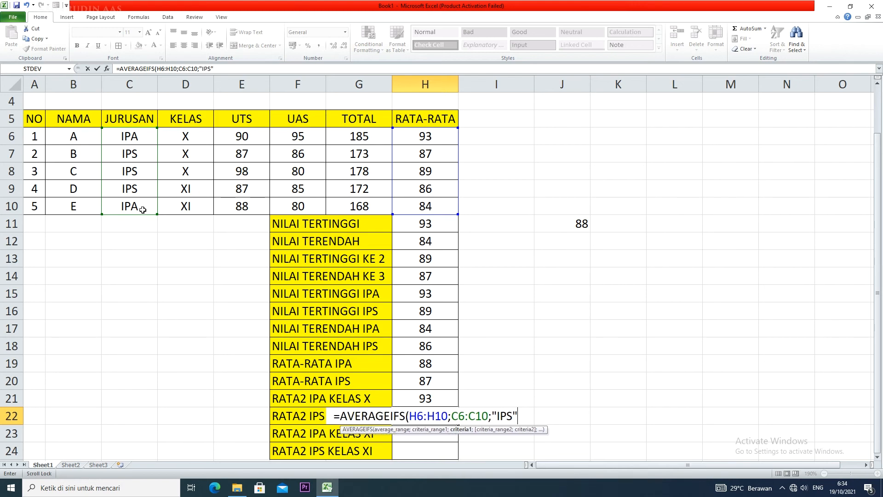
{"action": "type", "text": ";"}
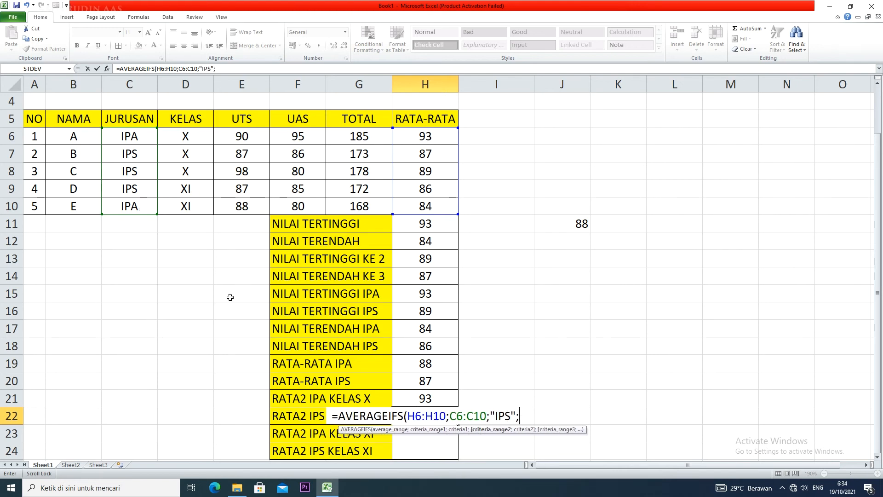
Complete the H22 formula with the KELAS range D6:D10 and the criterion "XI", and enter it
{"action": "left_click_drag", "start_coordinate": [180, 138], "coordinate": [175, 201]}
{"action": "type", "text": ";"}
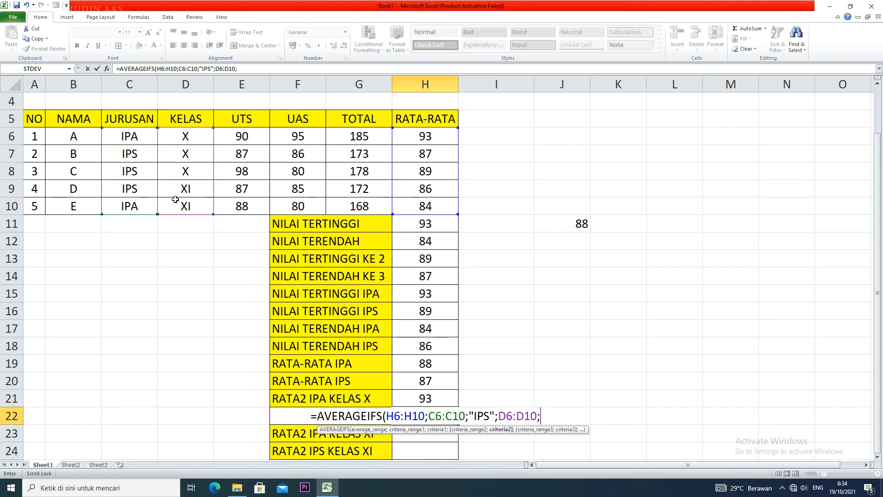
{"action": "type", "text": "\"XI\")"}
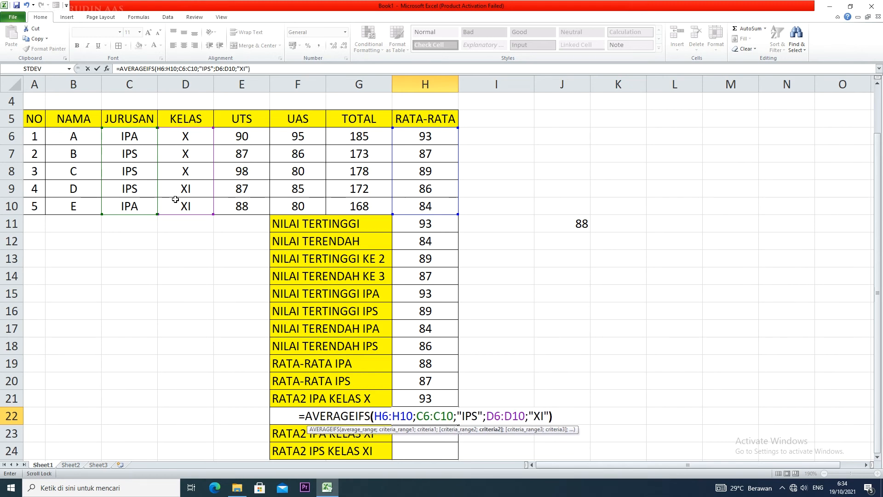
{"action": "key", "text": "Return"}
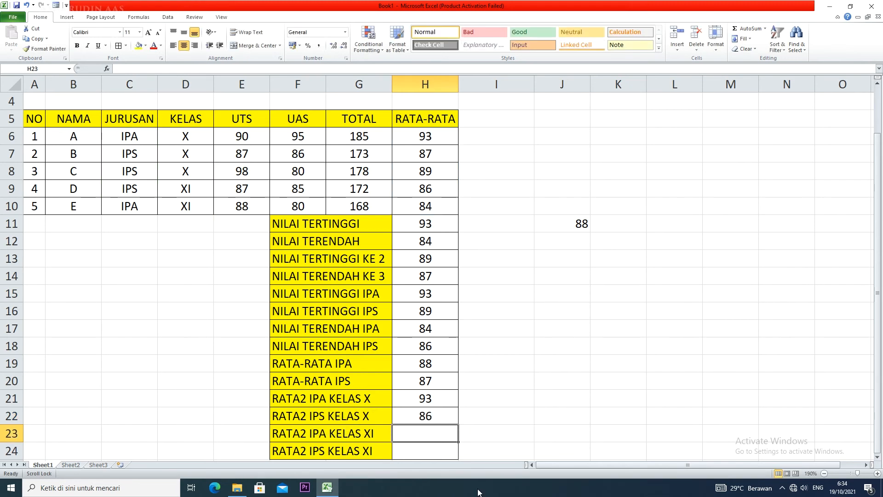
Review the H22 formula and change its KELAS criterion to "X"
{"action": "left_click", "coordinate": [435, 417]}
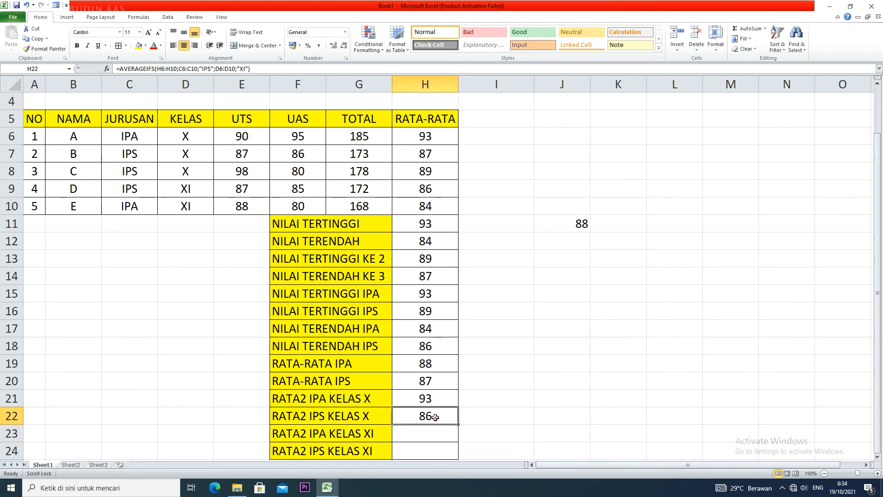
{"action": "double_click", "coordinate": [435, 416]}
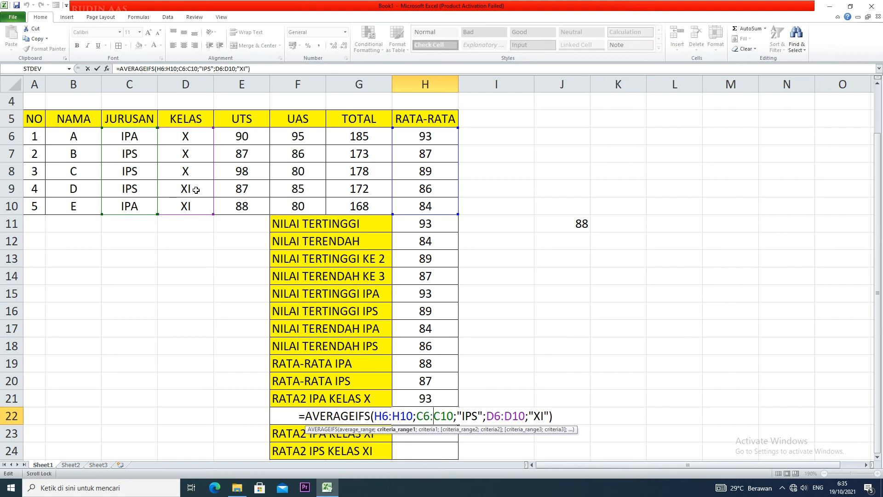
{"action": "key", "text": "Return"}
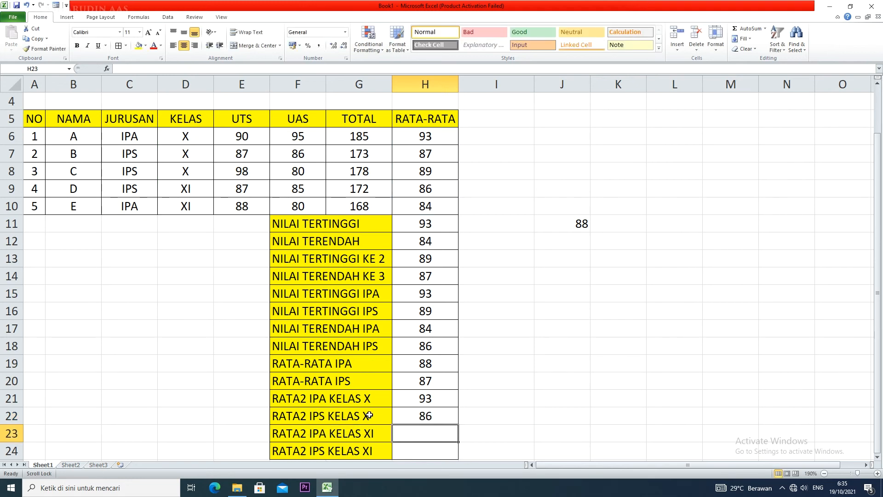
{"action": "double_click", "coordinate": [447, 416]}
{"action": "left_click", "coordinate": [544, 414]}
{"action": "key", "text": "BackSpace"}
{"action": "key", "text": "BackSpace"}
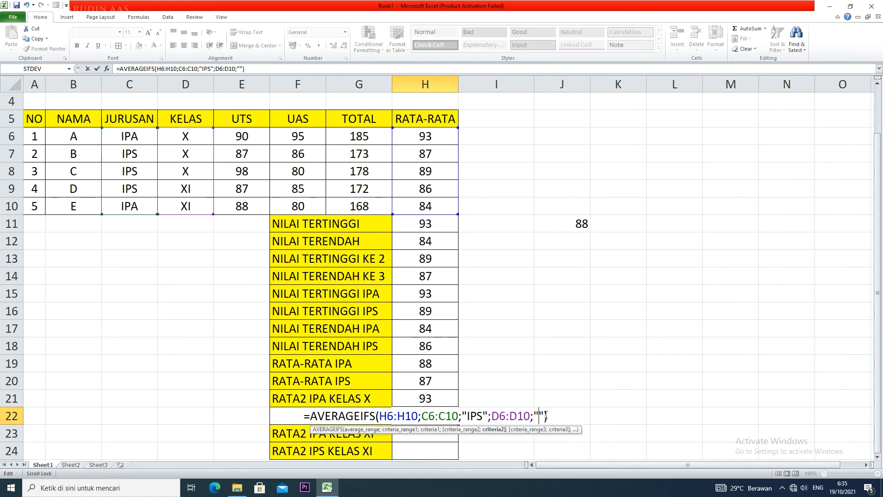
{"action": "type", "text": "X"}
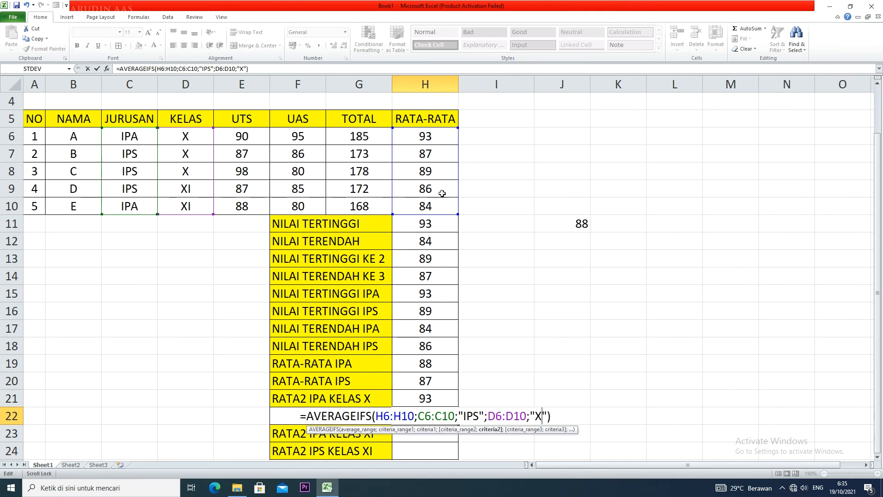
{"action": "key", "text": "Return"}
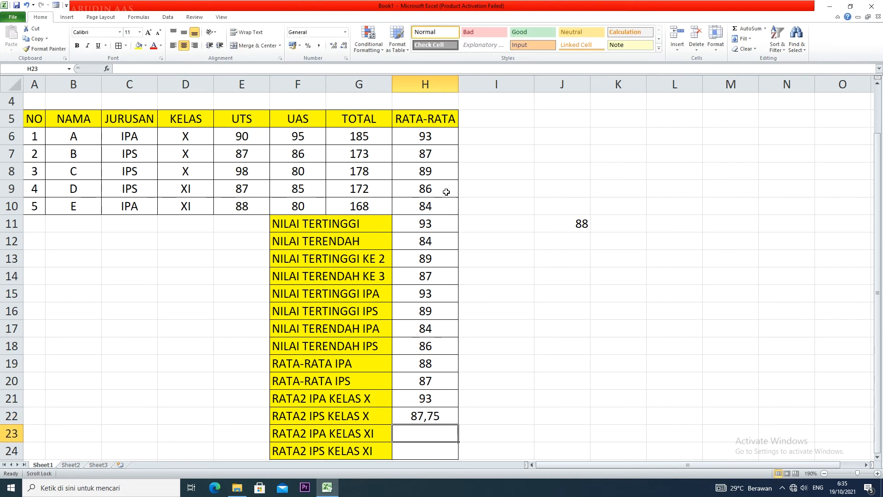
Show the RATA2 IPS KELAS X result in H22 without decimals
{"action": "left_click", "coordinate": [433, 416]}
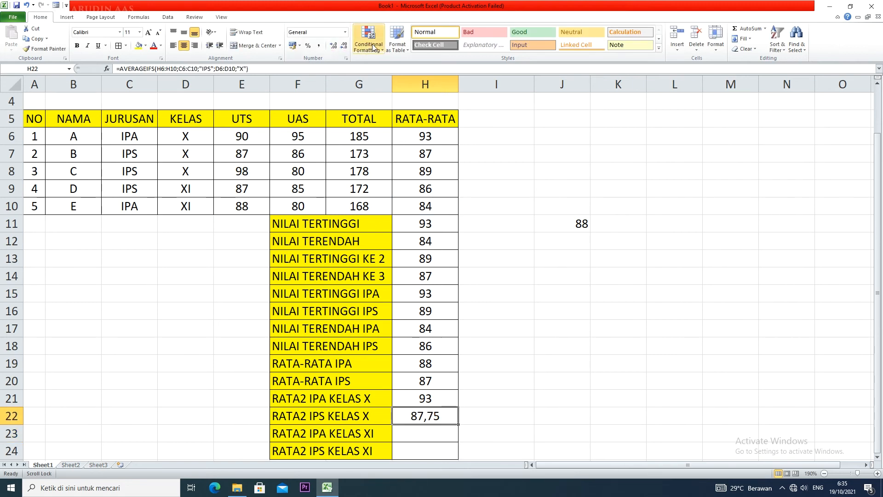
{"action": "left_click", "coordinate": [344, 47]}
{"action": "left_click", "coordinate": [344, 47]}
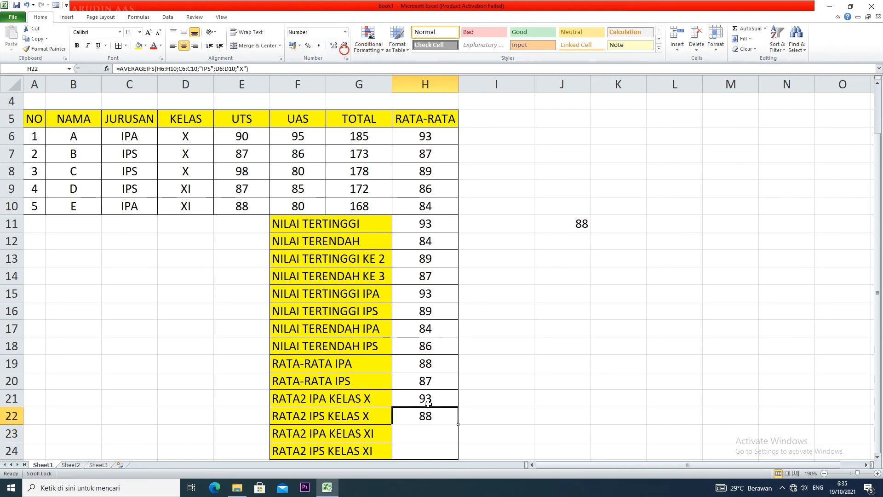
Start an AVERAGEIFS formula in H23 for RATA2 IPA KELAS XI with H6:H10 as average range
{"action": "left_click", "coordinate": [431, 431]}
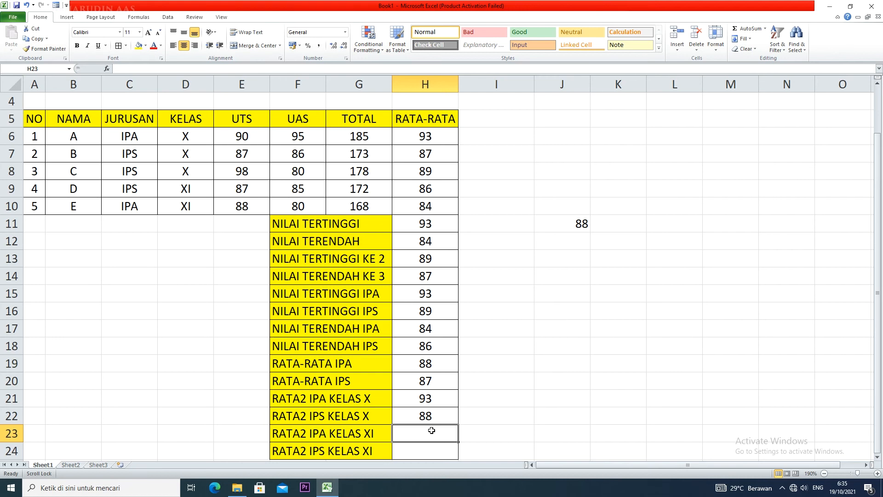
{"action": "type", "text": "=AVER"}
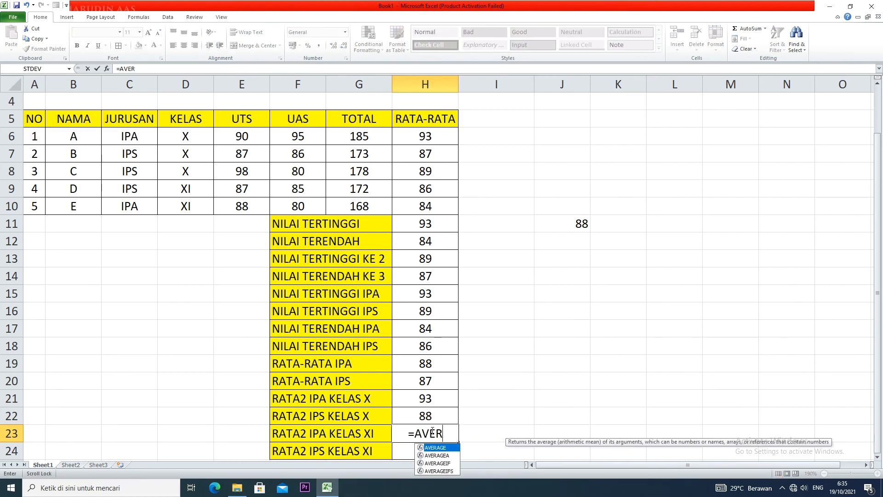
{"action": "type", "text": "AGEIFS("}
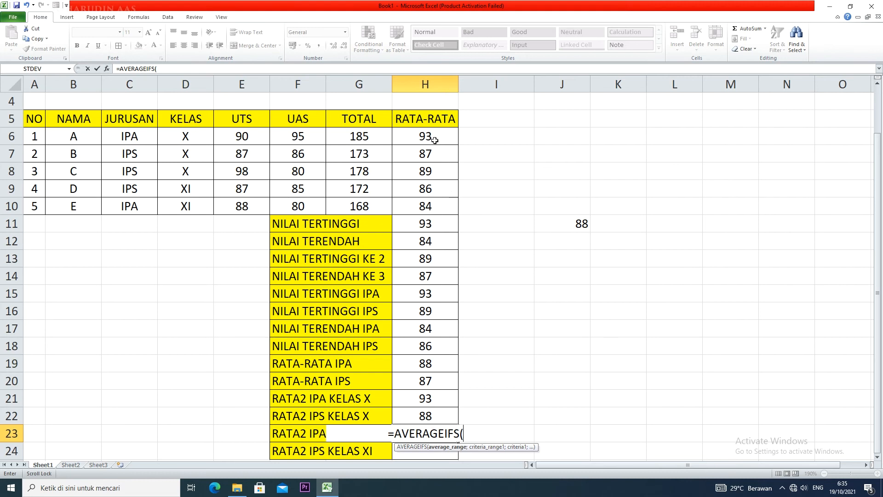
{"action": "left_click_drag", "start_coordinate": [435, 137], "coordinate": [433, 205]}
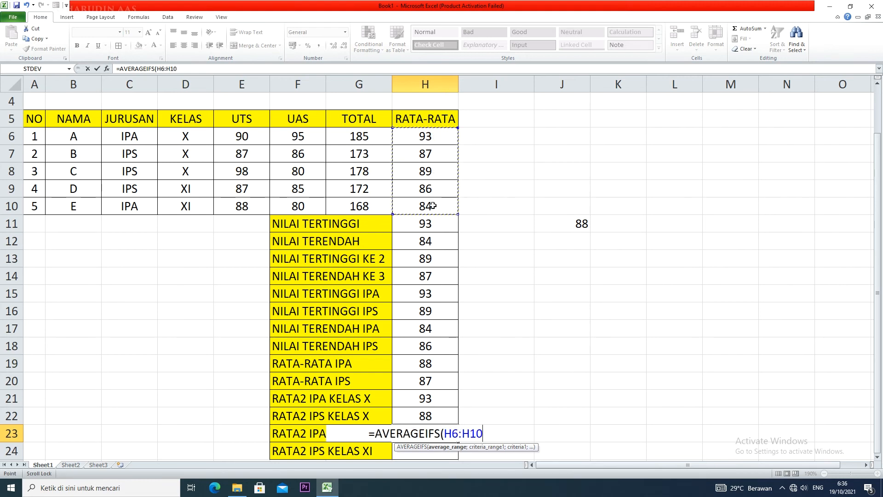
{"action": "type", "text": ";"}
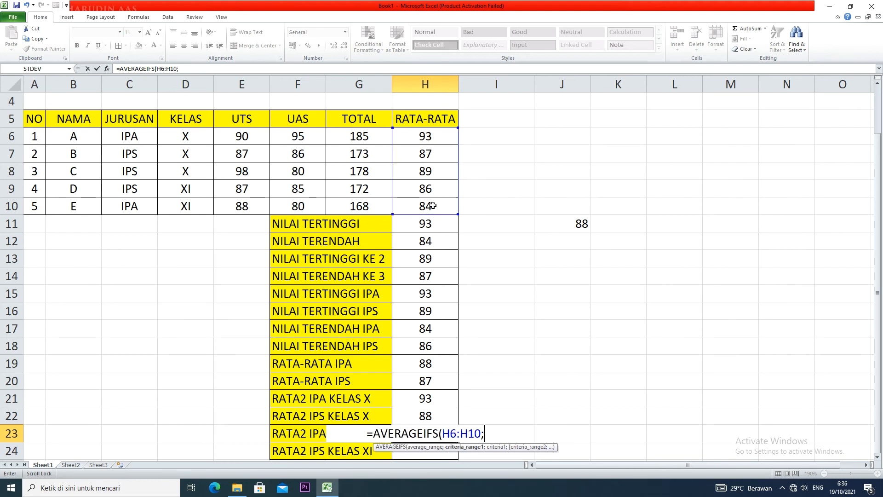
Add the JURUSAN range C6:C10 with the criterion "IPA" to the H23 formula
{"action": "left_click_drag", "start_coordinate": [146, 136], "coordinate": [132, 207]}
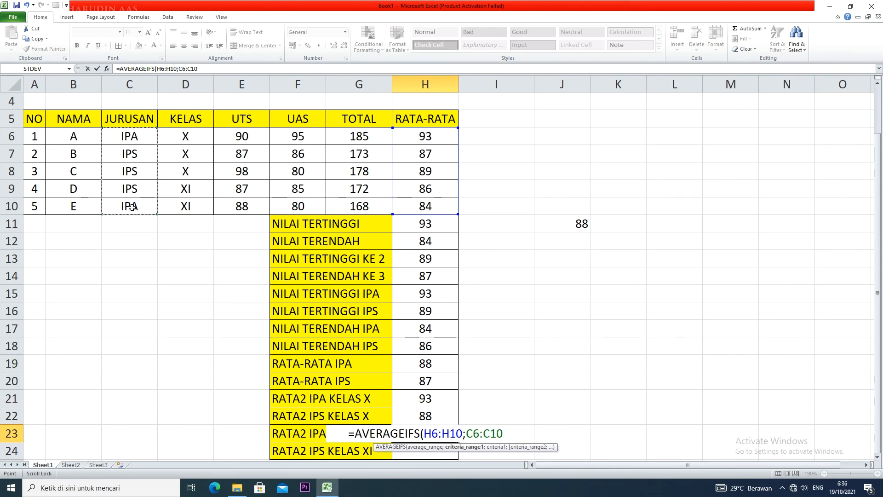
{"action": "type", "text": ";"}
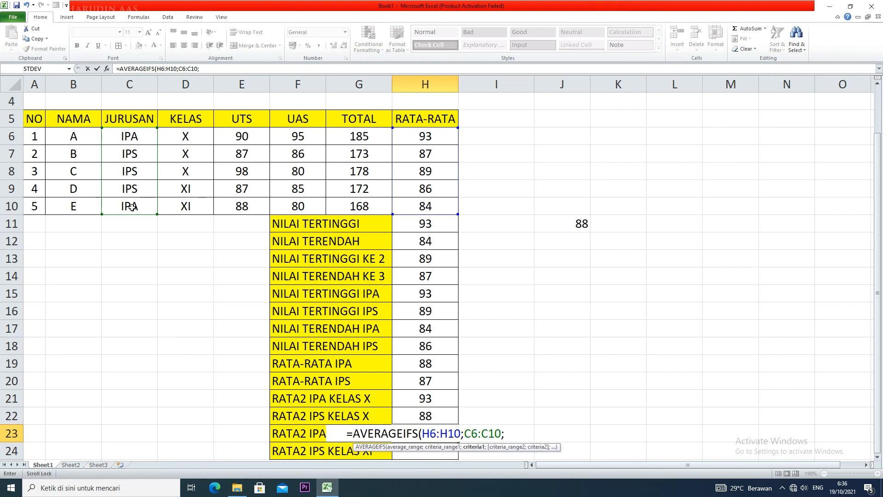
{"action": "type", "text": "\"IPA"}
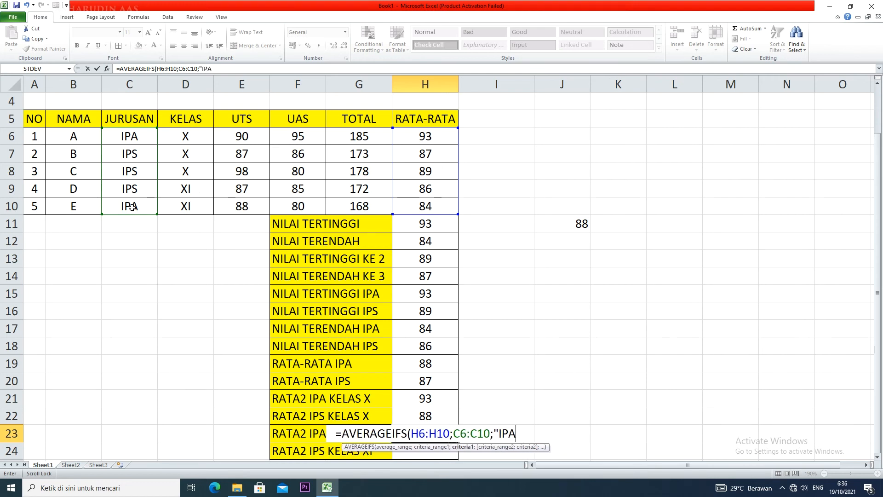
{"action": "type", "text": "\";"}
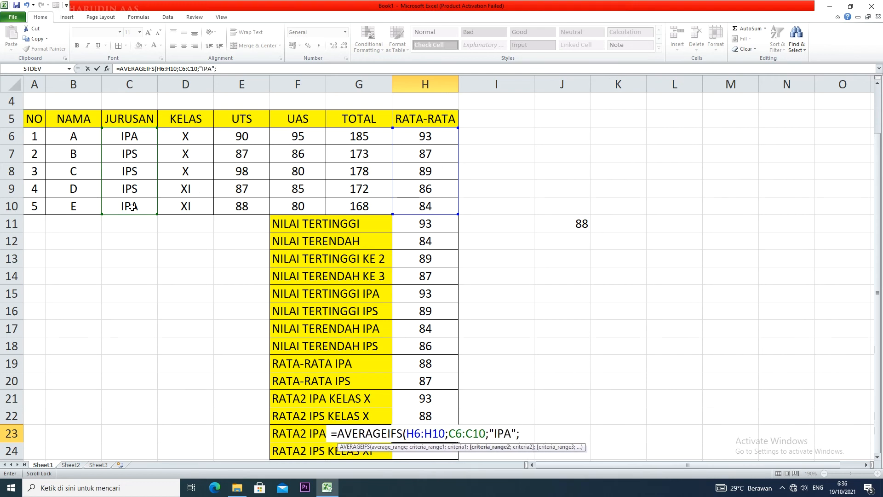
Complete the H23 formula with the KELAS range D6:D10 and the criterion "XI", and enter it
{"action": "left_click_drag", "start_coordinate": [199, 135], "coordinate": [198, 207]}
{"action": "type", "text": ";\""}
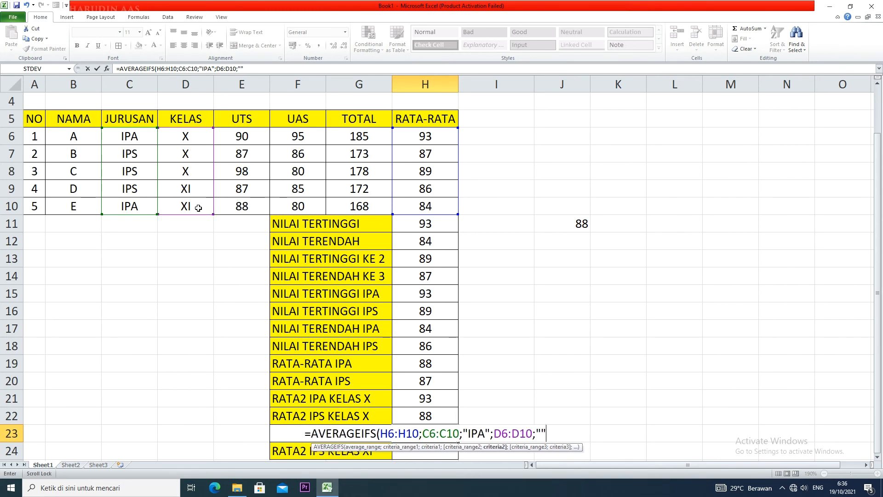
{"action": "type", "text": "XI\")"}
{"action": "key", "text": "Return"}
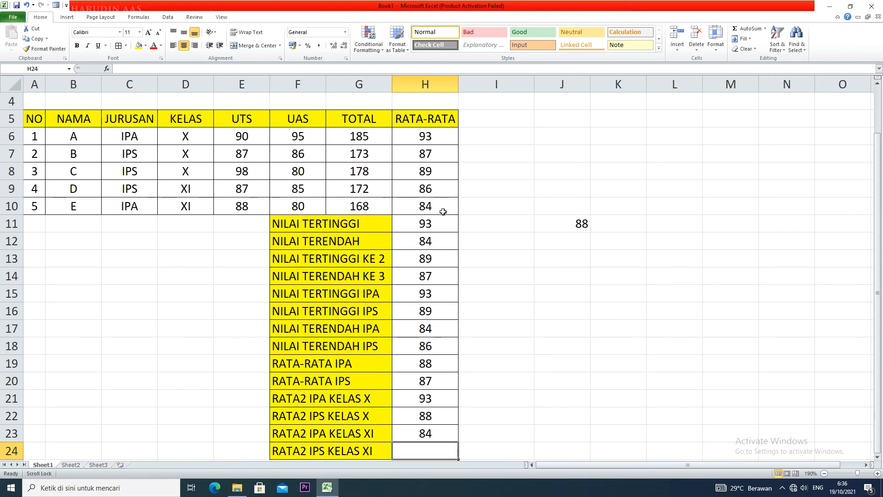
Start an AVERAGEIFS formula in H24 for RATA2 IPS KELAS XI with H6:H10 as average range
{"action": "type", "text": "="}
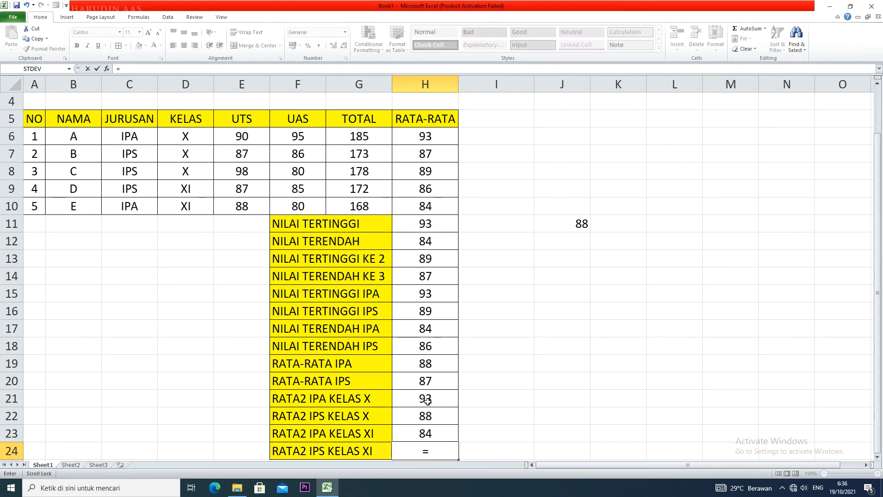
{"action": "type", "text": "AVERAGE"}
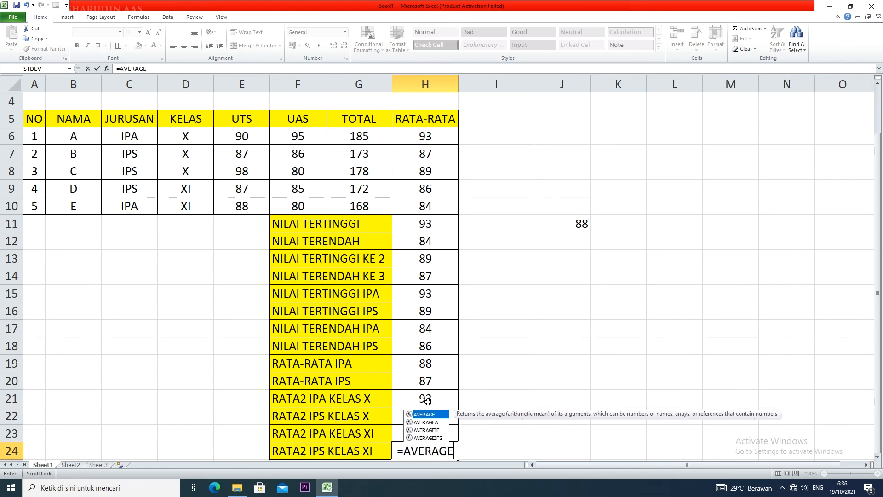
{"action": "type", "text": "IFS"}
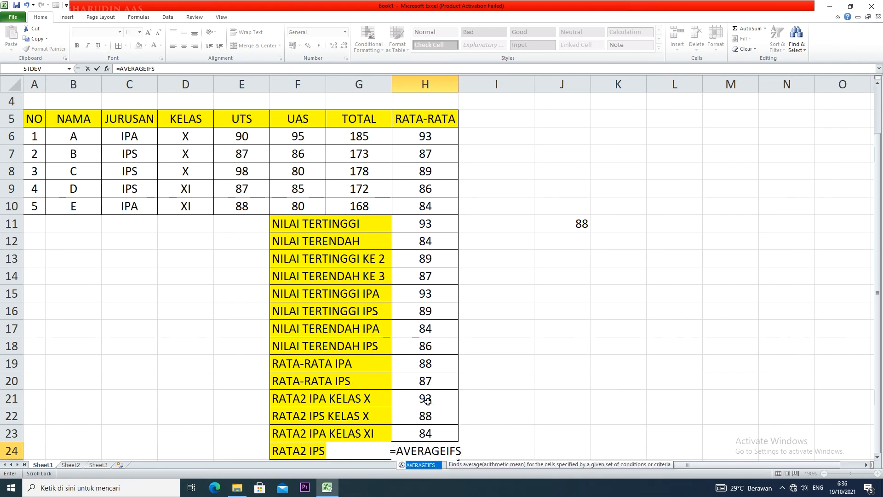
{"action": "type", "text": "("}
{"action": "left_click_drag", "start_coordinate": [441, 136], "coordinate": [438, 203]}
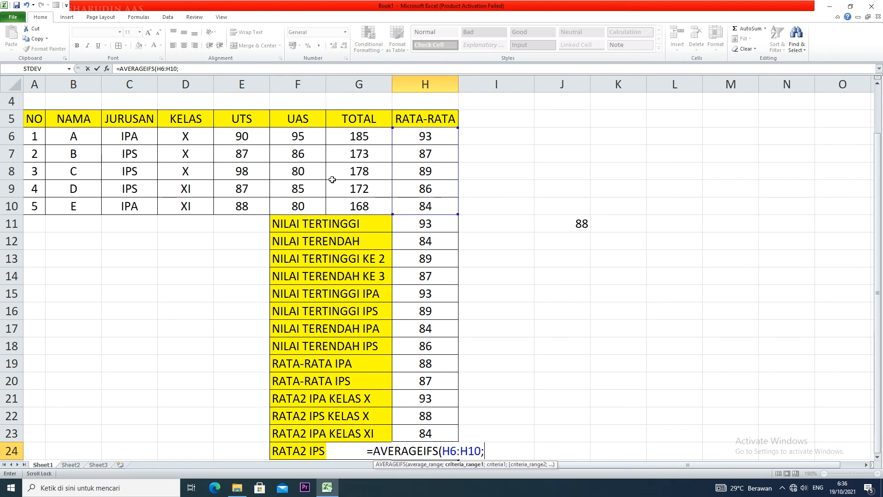
Add the JURUSAN range C6:C10 with the criterion "IPS" to the H24 formula
{"action": "type", "text": ";"}
{"action": "left_click_drag", "start_coordinate": [136, 136], "coordinate": [128, 208]}
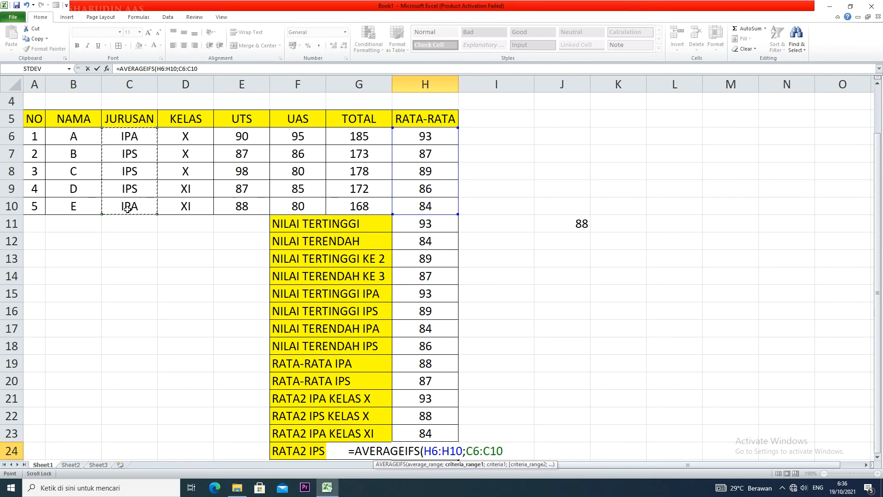
{"action": "type", "text": "="}
{"action": "key", "text": "BackSpace"}
{"action": "type", "text": ";"}
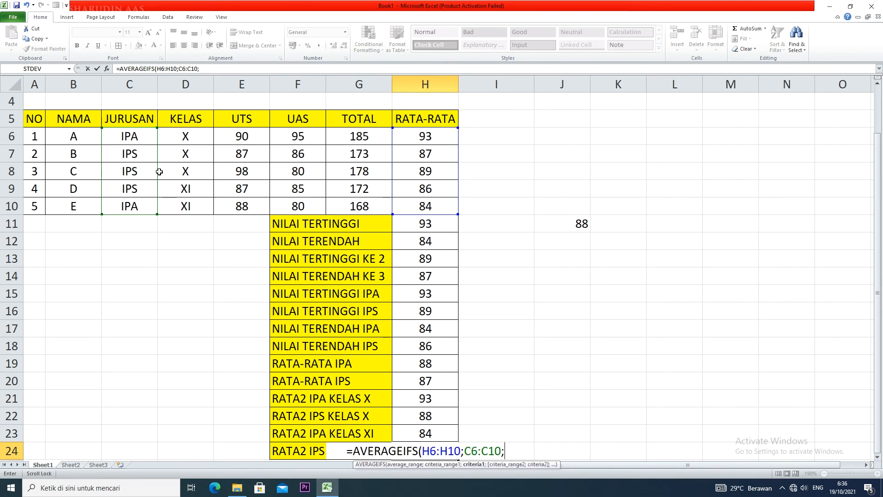
{"action": "type", "text": "\"IPS"}
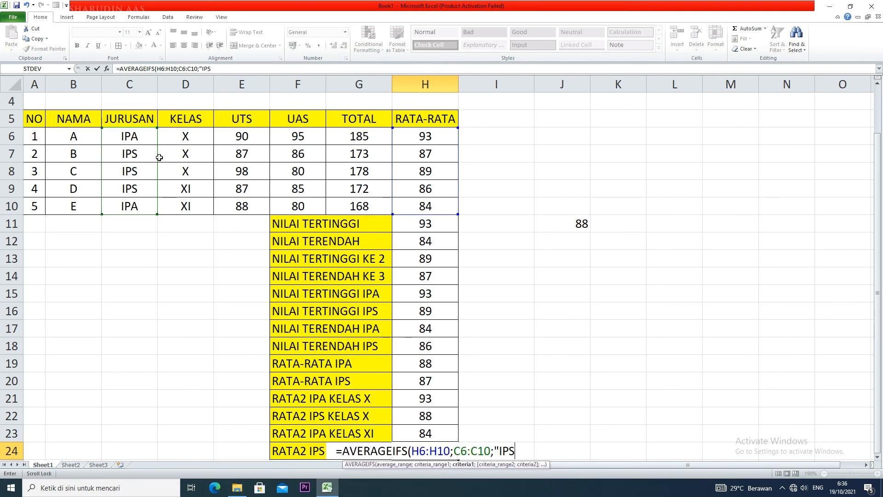
{"action": "type", "text": "\";"}
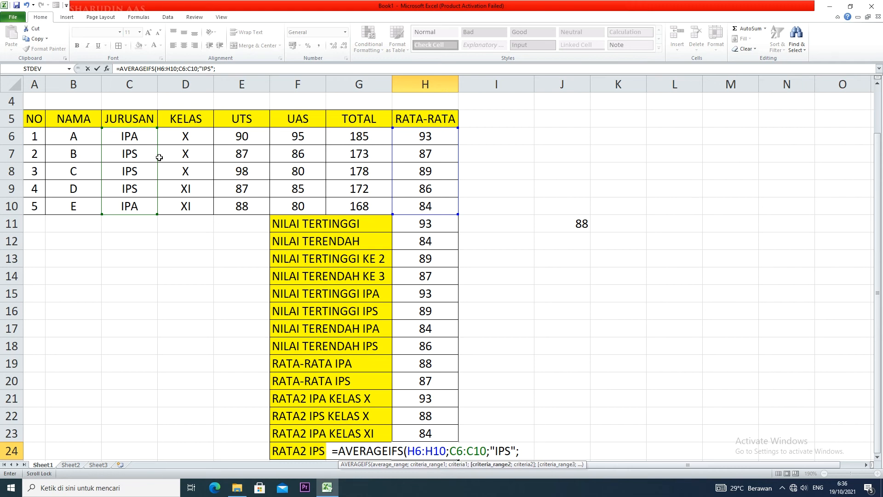
Complete the H24 formula with the KELAS range D6:D10 and the criterion "XI", and enter it
{"action": "left_click_drag", "start_coordinate": [205, 138], "coordinate": [200, 211]}
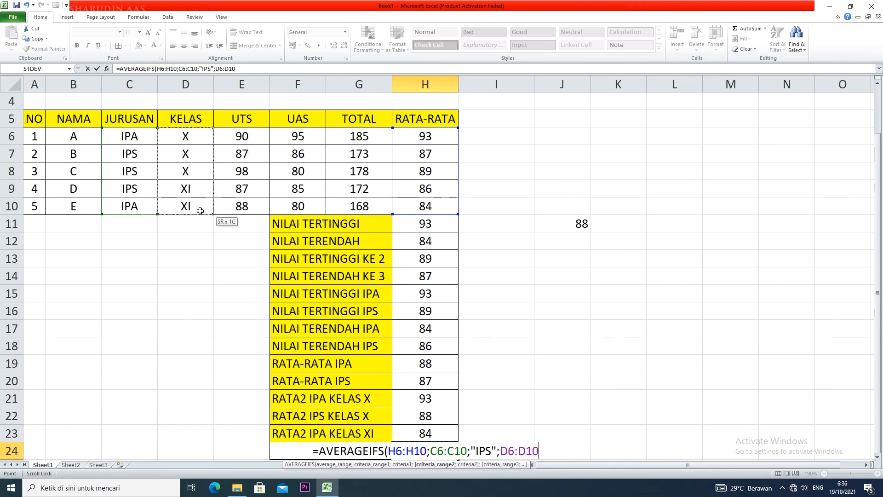
{"action": "type", "text": ";\"XI"}
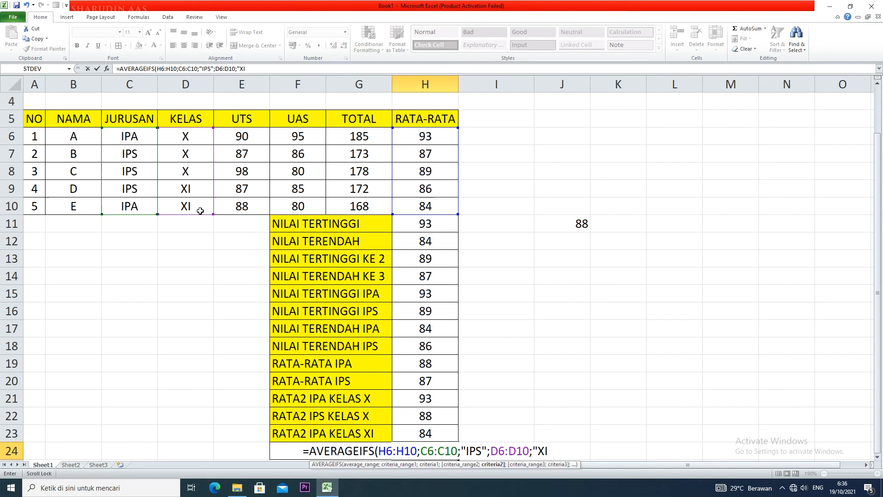
{"action": "type", "text": "\")"}
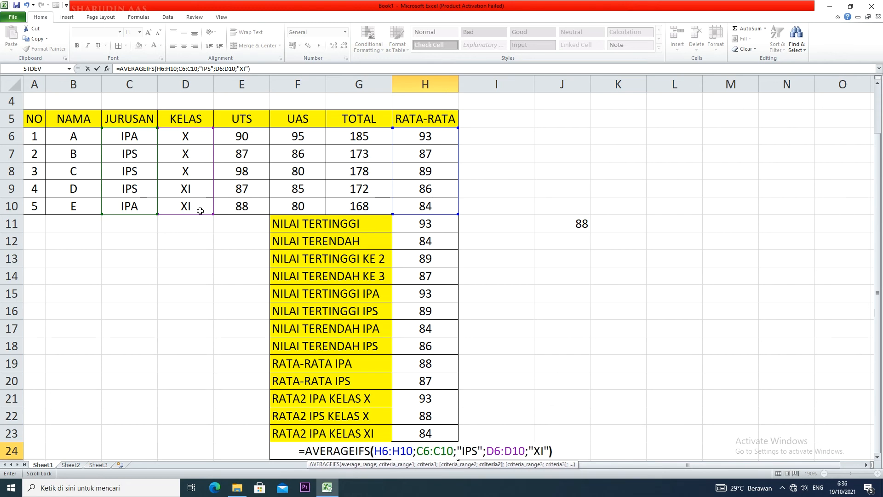
{"action": "key", "text": "Return"}
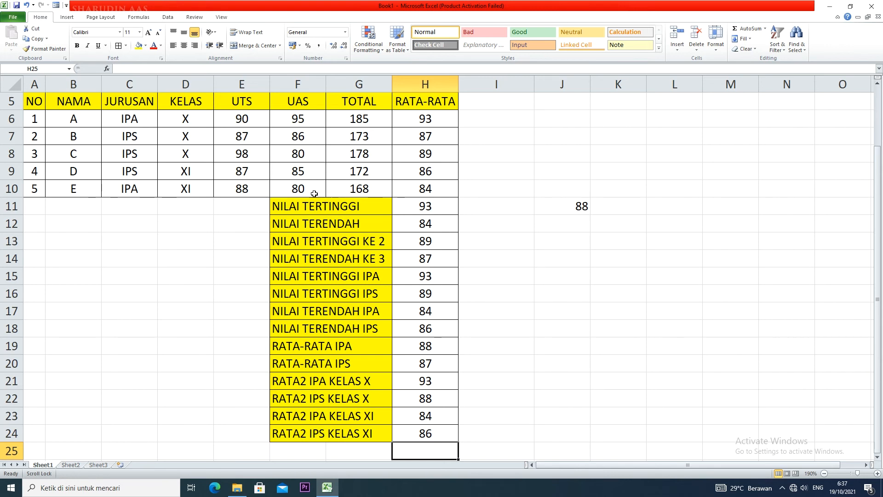
Note the function names MAX in E11 and MIN in E12 beside NILAI TERTINGGI and NILAI TERENDAH
{"action": "left_click", "coordinate": [256, 209]}
{"action": "type", "text": "MAX"}
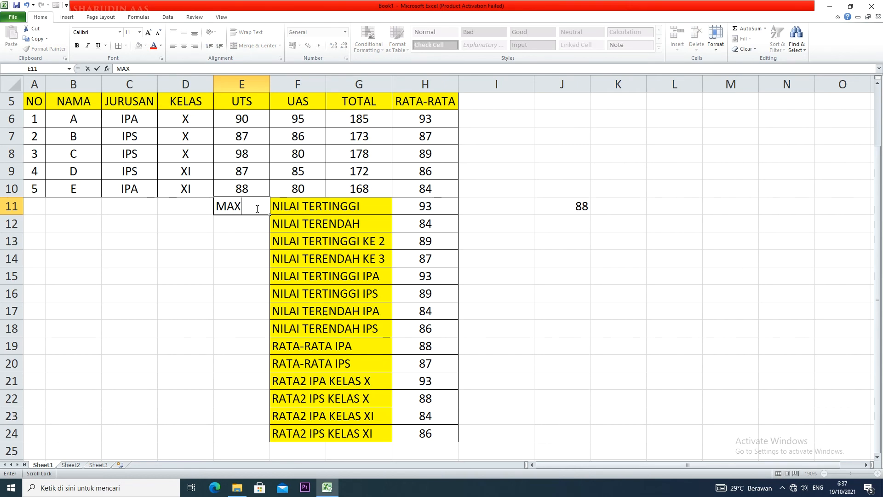
{"action": "scroll", "coordinate": [256, 208], "scroll_direction": "down", "scroll_amount": 1}
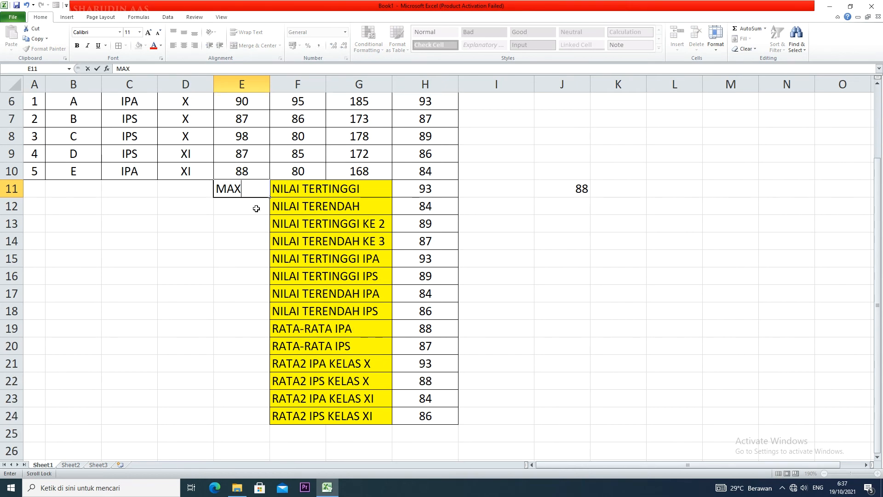
{"action": "scroll", "coordinate": [256, 208], "scroll_direction": "up", "scroll_amount": 1}
{"action": "left_click", "coordinate": [258, 222]}
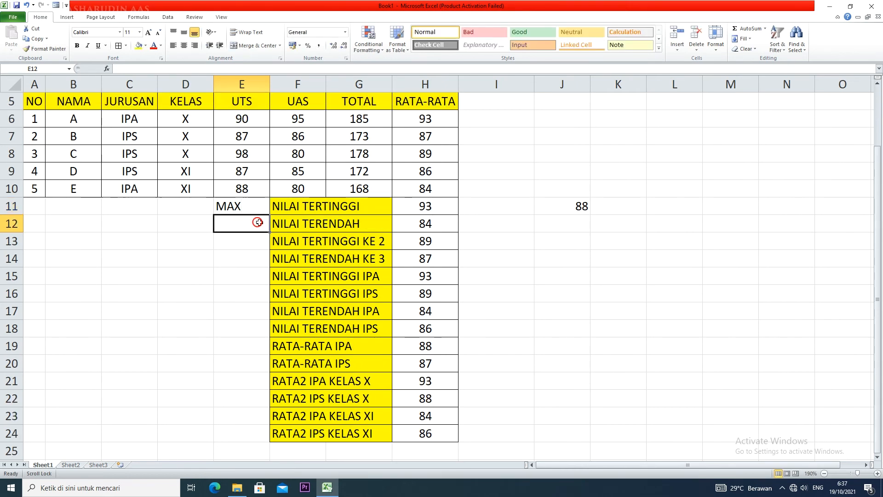
{"action": "type", "text": "MIN"}
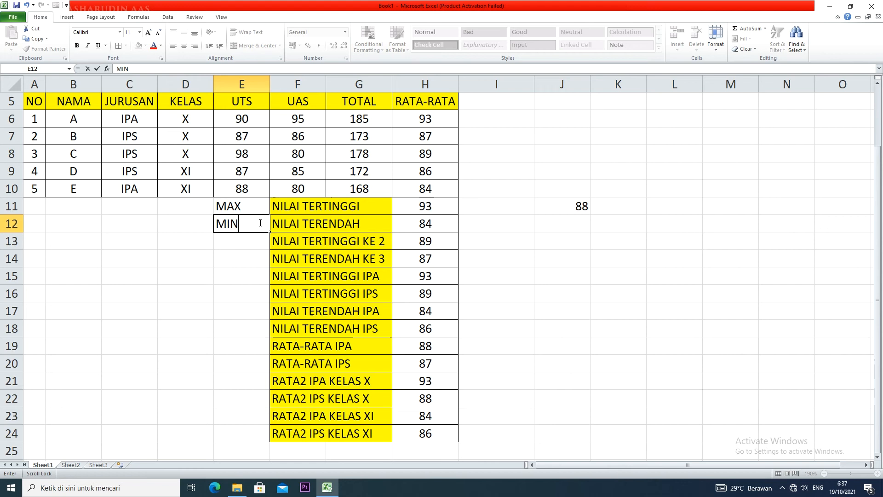
Note the function names LARGE in E13 and SMALL in E14 beside the KE 2 and KE 3 rows
{"action": "left_click", "coordinate": [261, 244]}
{"action": "type", "text": "LARGE"}
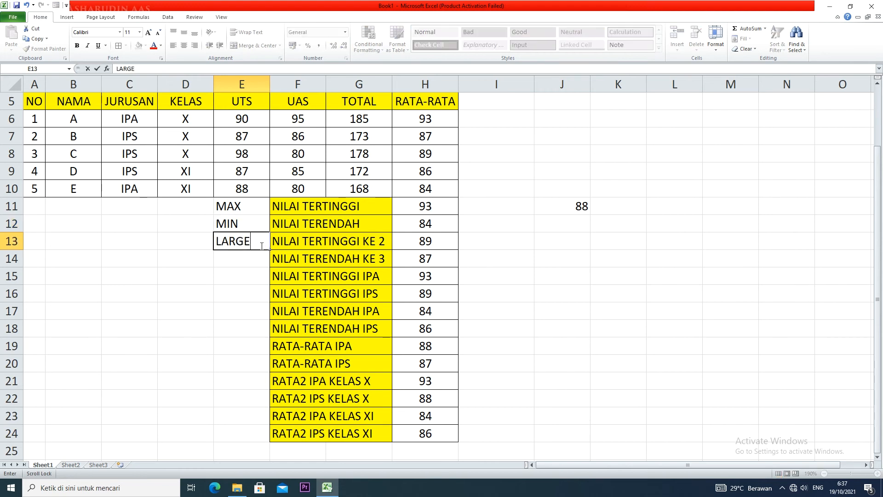
{"action": "left_click", "coordinate": [255, 255]}
{"action": "type", "text": "SAM"}
{"action": "key", "text": "BackSpace"}
{"action": "key", "text": "BackSpace"}
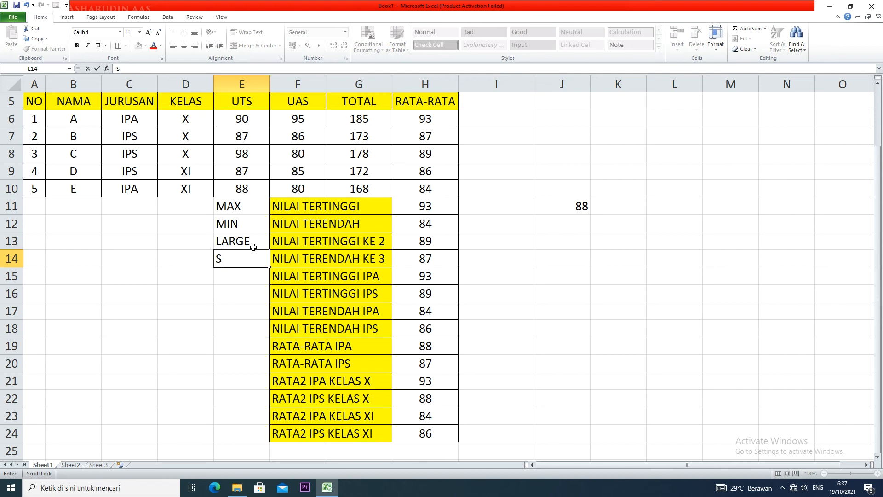
{"action": "type", "text": "MALL"}
Enter the label MIN X in E15 beside NILAI TERTINGGI IPA
{"action": "left_click", "coordinate": [251, 274]}
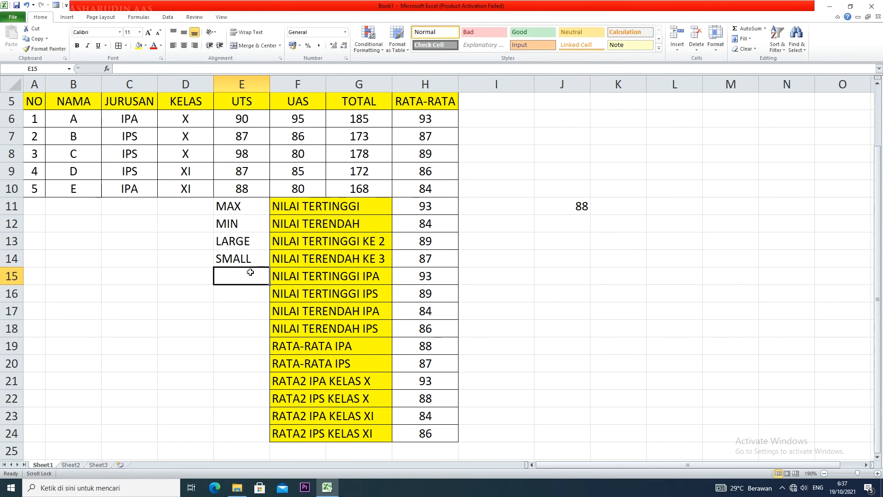
{"action": "type", "text": "MIN X"}
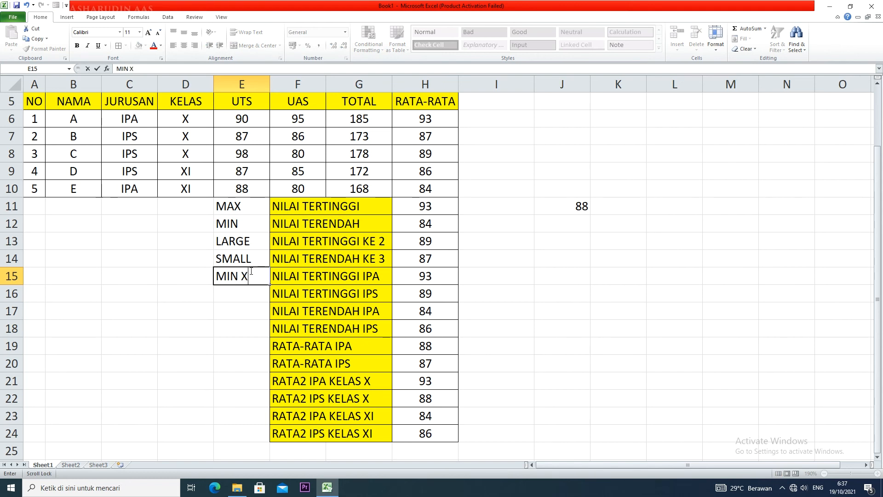
{"action": "left_click", "coordinate": [246, 296]}
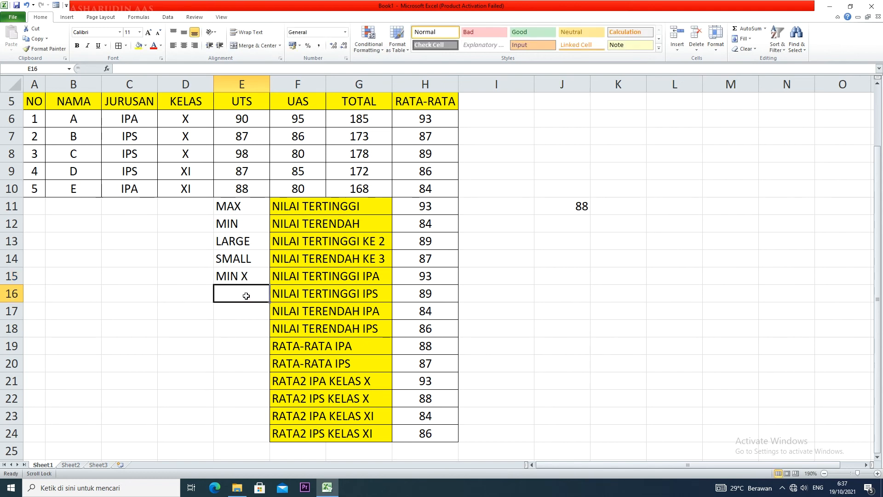
Change the label in E15 to MAX X and fill it down to E16 beside NILAI TERTINGGI IPS
{"action": "scroll", "coordinate": [246, 296], "scroll_direction": "up", "scroll_amount": 1}
{"action": "double_click", "coordinate": [240, 296]}
{"action": "key", "text": "BackSpace"}
{"action": "key", "text": "BackSpace"}
{"action": "type", "text": "AX"}
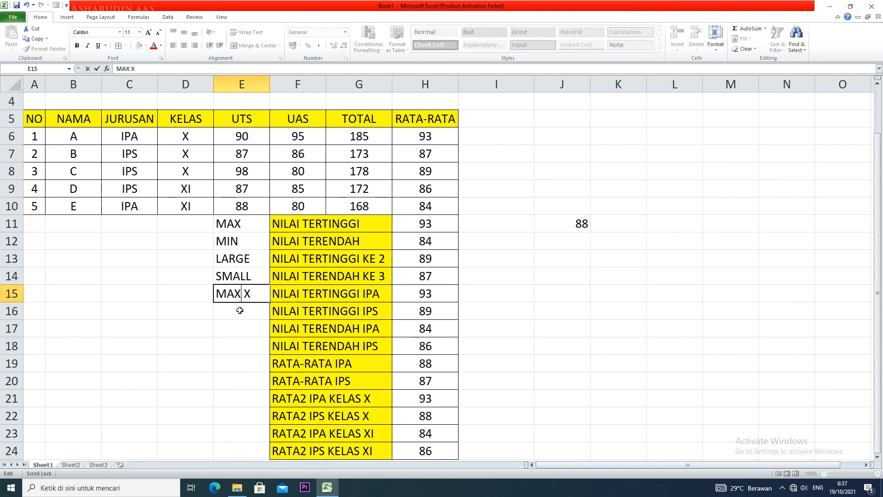
{"action": "left_click", "coordinate": [239, 310]}
{"action": "left_click", "coordinate": [255, 294]}
{"action": "left_click_drag", "start_coordinate": [270, 302], "coordinate": [270, 321]}
Enter the label MIN X in E17 beside NILAI TERENDAH IPA and fill it down to E18
{"action": "left_click", "coordinate": [247, 331]}
{"action": "type", "text": "MIN X"}
{"action": "left_click", "coordinate": [245, 345]}
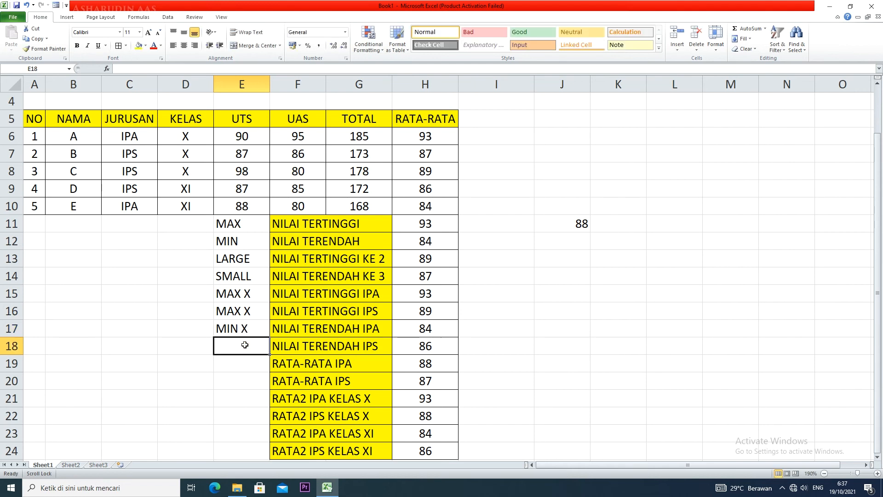
{"action": "left_click", "coordinate": [241, 330]}
{"action": "left_click_drag", "start_coordinate": [269, 338], "coordinate": [270, 348]}
Enter the label AVERAGE IF in E19 beside RATA-RATA IPA and widen column E to fit it
{"action": "left_click", "coordinate": [257, 361]}
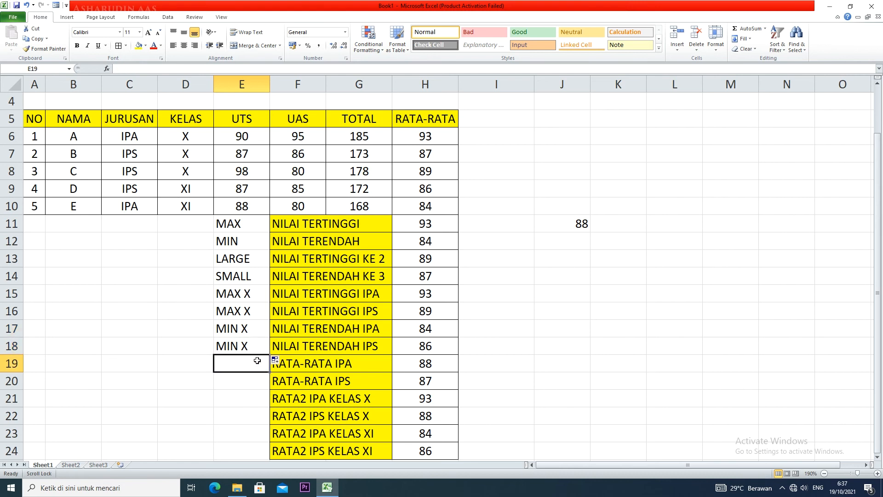
{"action": "type", "text": "AV"}
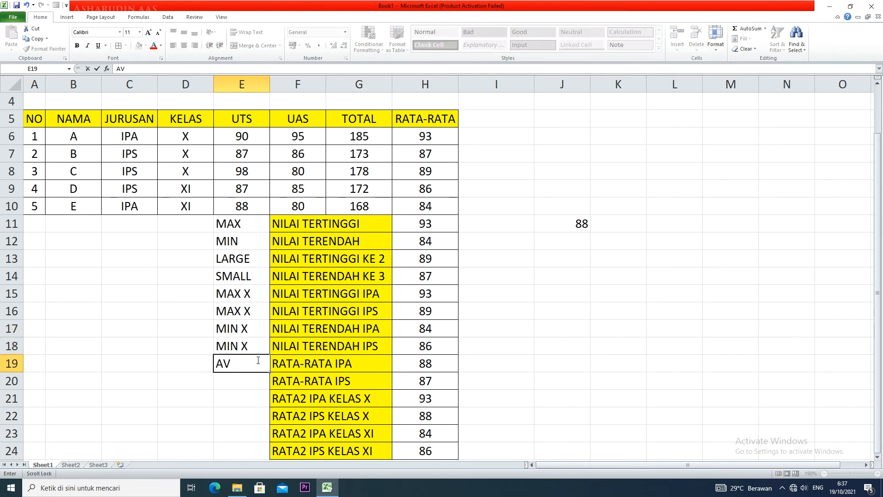
{"action": "type", "text": "ERAGE IF"}
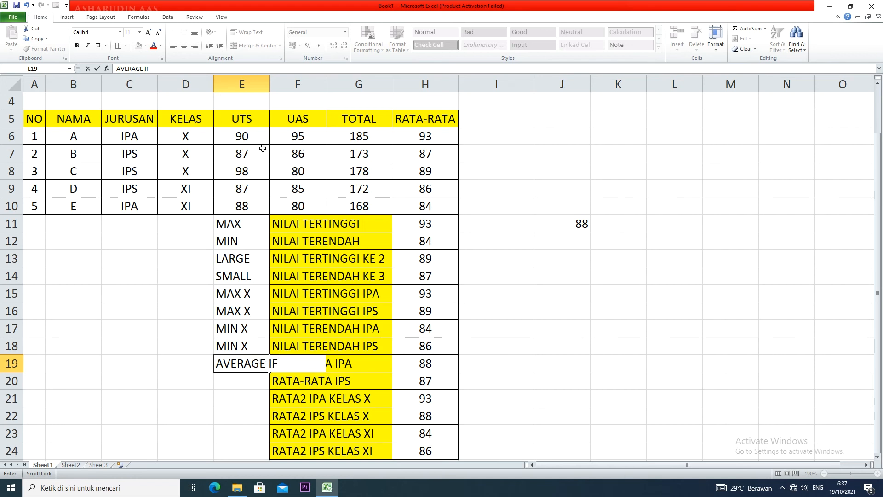
{"action": "left_click", "coordinate": [266, 87]}
{"action": "left_click_drag", "start_coordinate": [269, 84], "coordinate": [305, 84]}
Fill the AVERAGE IF label from E19 down to E20 beside RATA-RATA IPS
{"action": "left_click", "coordinate": [283, 382]}
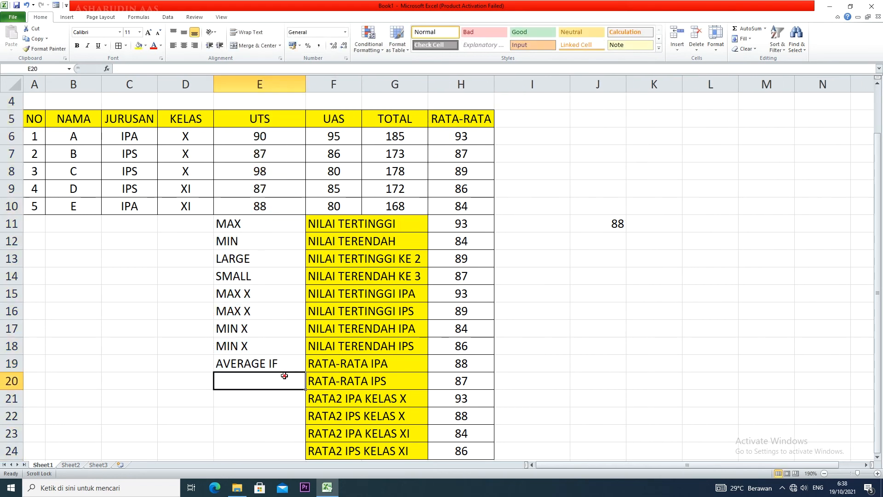
{"action": "left_click", "coordinate": [298, 366]}
{"action": "left_click_drag", "start_coordinate": [305, 372], "coordinate": [303, 384]}
Enter the label AVERAGE IFS in E21 and fill it down to E24 beside the RATA2 rows
{"action": "left_click", "coordinate": [285, 397]}
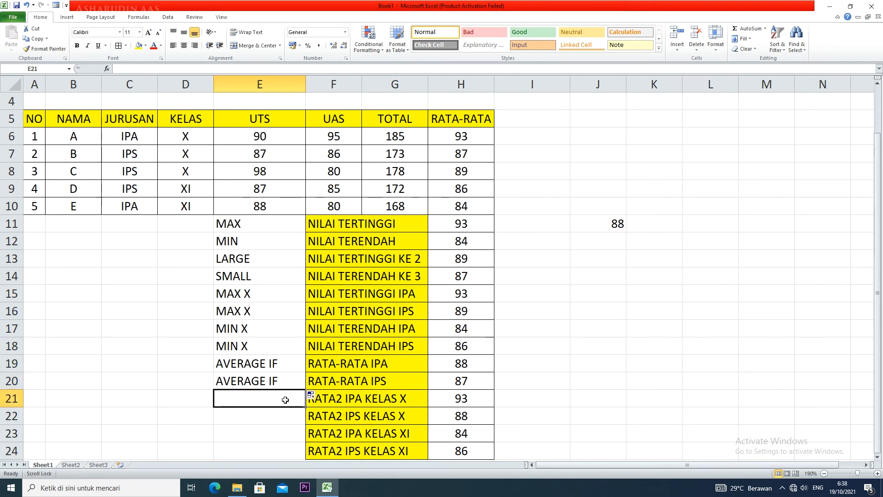
{"action": "type", "text": "AVERAGE IFS"}
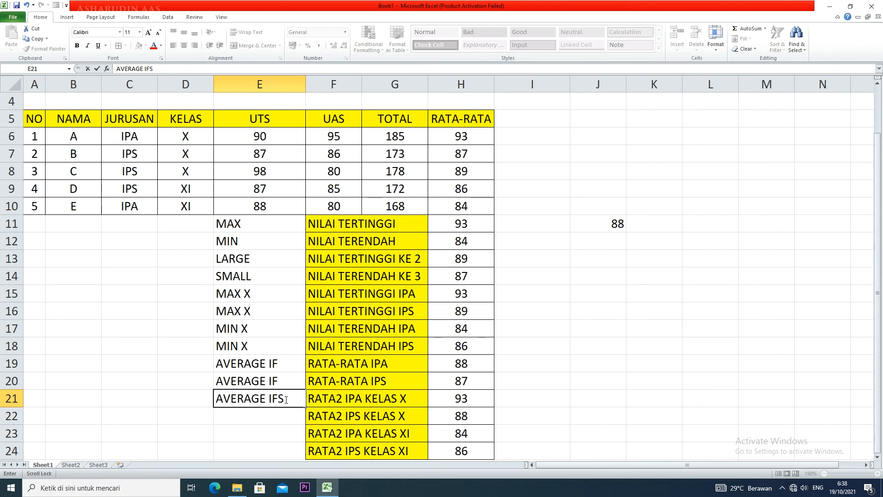
{"action": "key", "text": "ctrl+Return"}
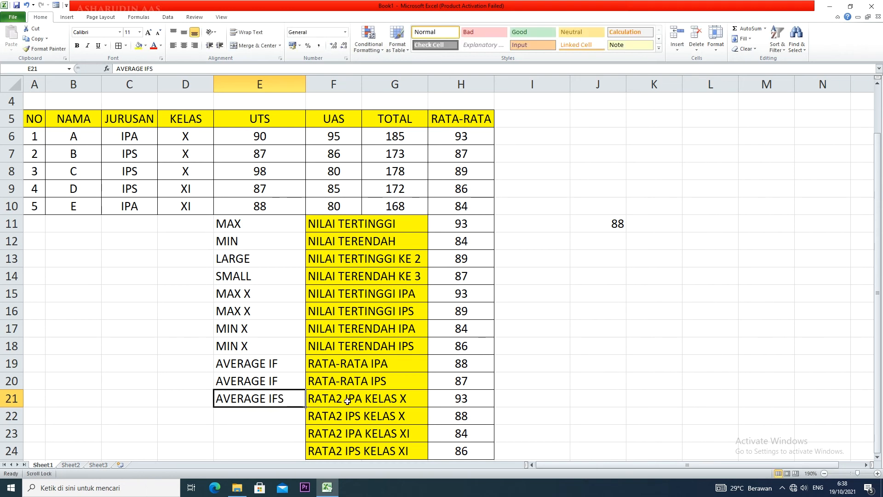
{"action": "scroll", "coordinate": [346, 400], "scroll_direction": "down", "scroll_amount": 2}
{"action": "left_click_drag", "start_coordinate": [304, 302], "coordinate": [305, 349]}
Append an X to the labels in E13 and E14 so they read LARGE X and SMALL X
{"action": "scroll", "coordinate": [304, 341], "scroll_direction": "up", "scroll_amount": 2}
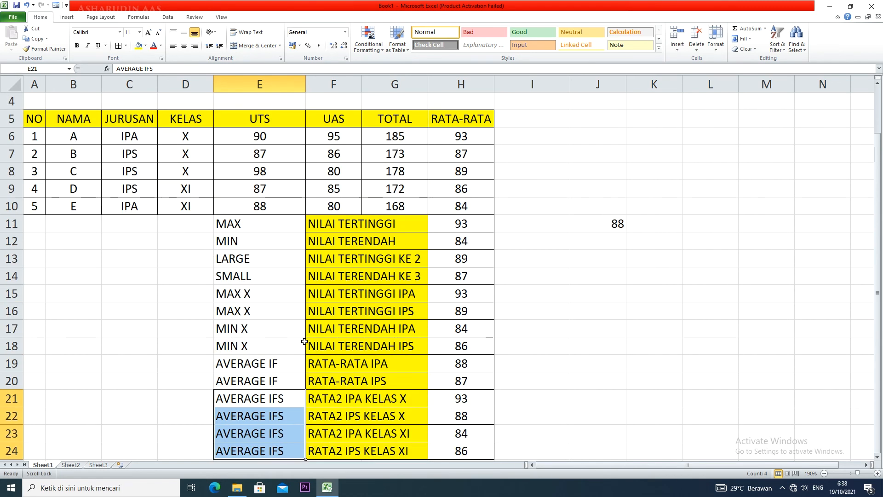
{"action": "double_click", "coordinate": [263, 262]}
{"action": "type", "text": "X"}
{"action": "double_click", "coordinate": [267, 279]}
{"action": "type", "text": "X"}
Extend the label in E13 to LARGE /LARGE X
{"action": "left_click", "coordinate": [256, 259]}
{"action": "double_click", "coordinate": [256, 259]}
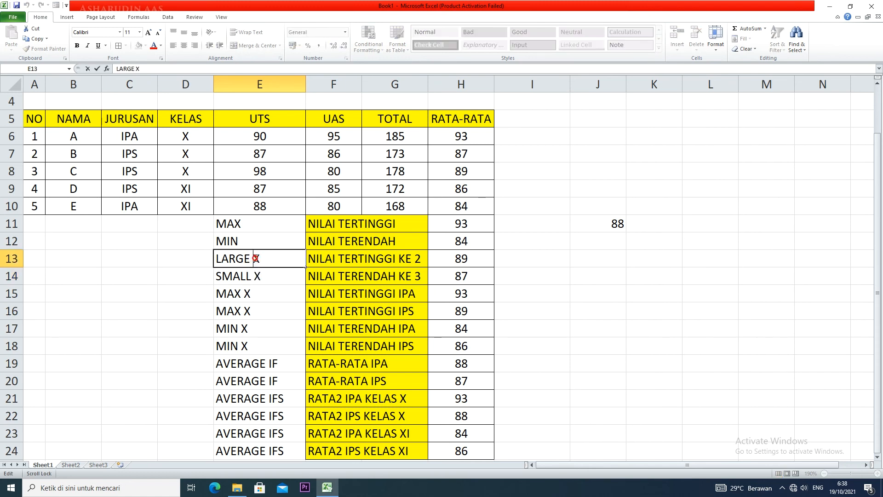
{"action": "type", "text": "/LARGE"}
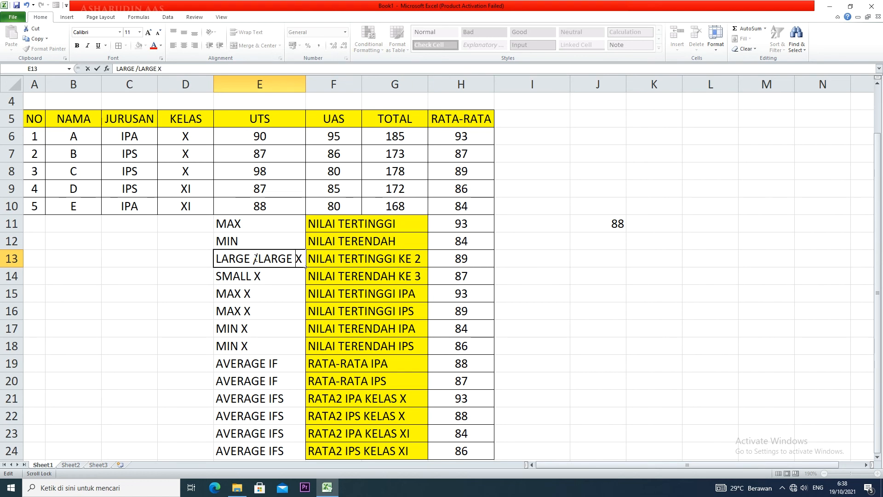
Change the label in E14 beside NILAI TERENDAH KE 3 to SMALL /SMALL X
{"action": "left_click", "coordinate": [265, 276]}
{"action": "double_click", "coordinate": [264, 276]}
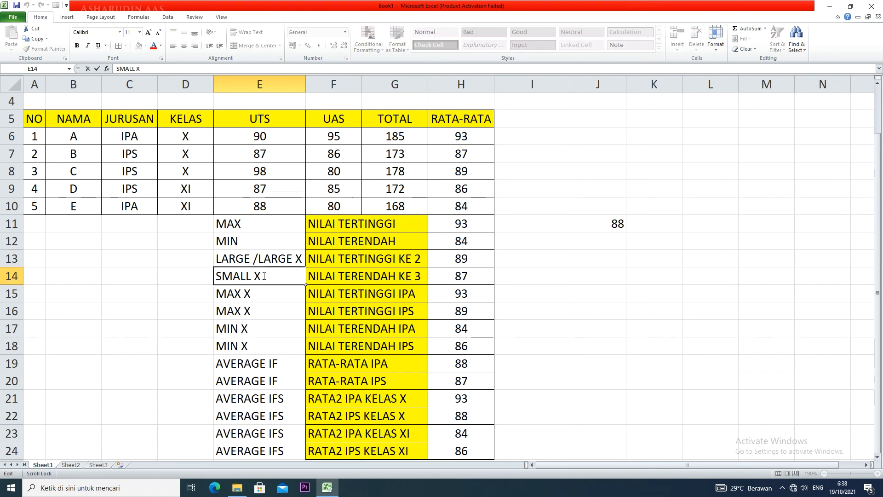
{"action": "key", "text": "BackSpace"}
{"action": "key", "text": "BackSpace"}
{"action": "type", "text": "/"}
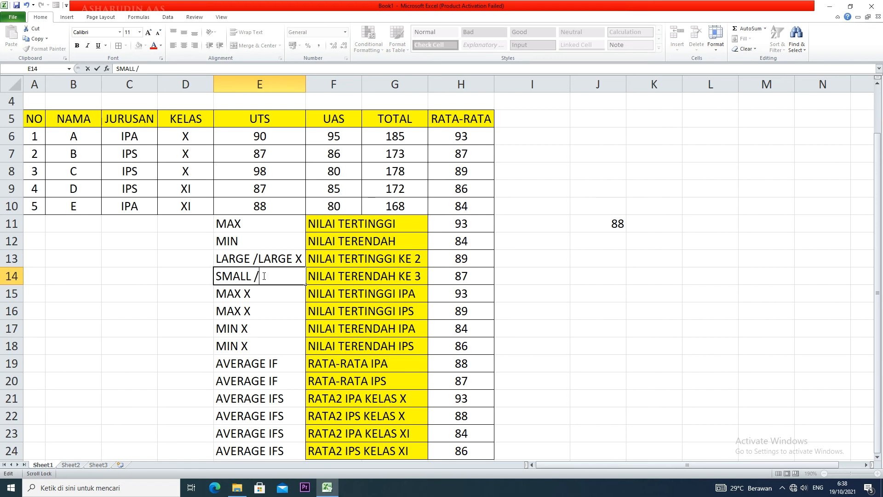
{"action": "type", "text": "SMALL X"}
{"action": "left_click", "coordinate": [205, 265]}
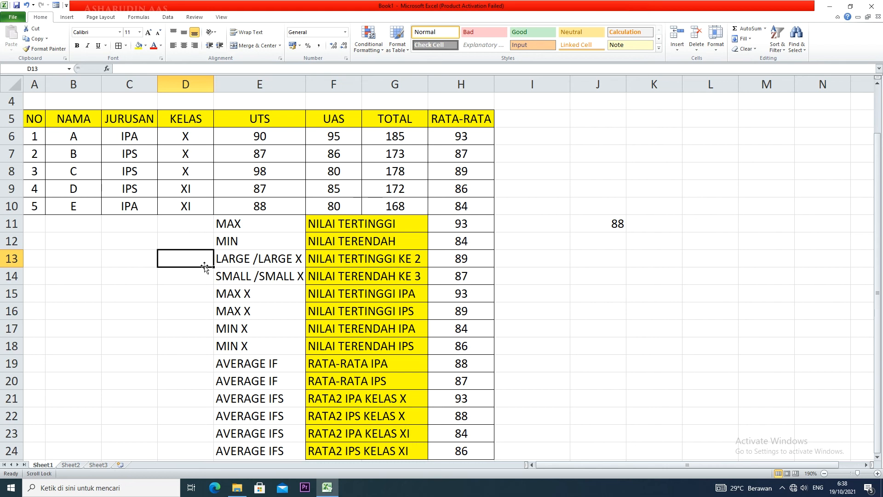
{"action": "left_click", "coordinate": [545, 359]}
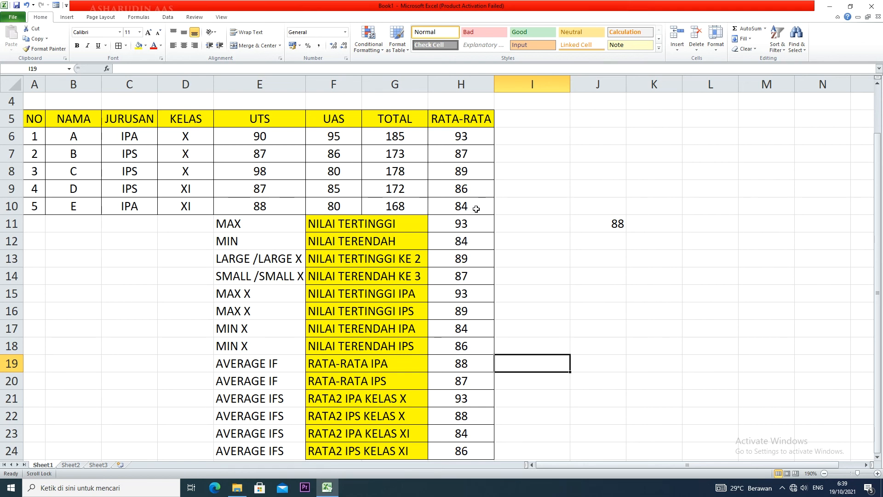
Set student E's UTS score in E10 and UAS score in F10 to 0
{"action": "left_click", "coordinate": [262, 208]}
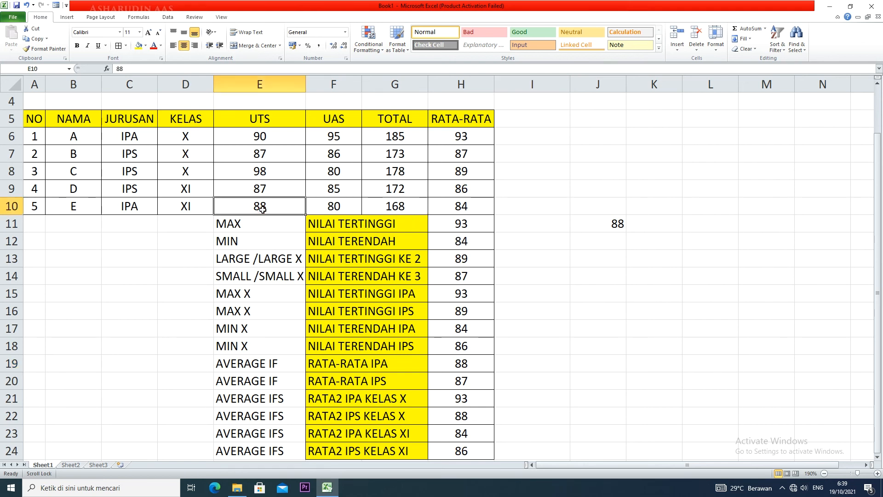
{"action": "type", "text": "0"}
{"action": "left_click", "coordinate": [340, 205]}
{"action": "type", "text": "0"}
{"action": "left_click", "coordinate": [394, 205]}
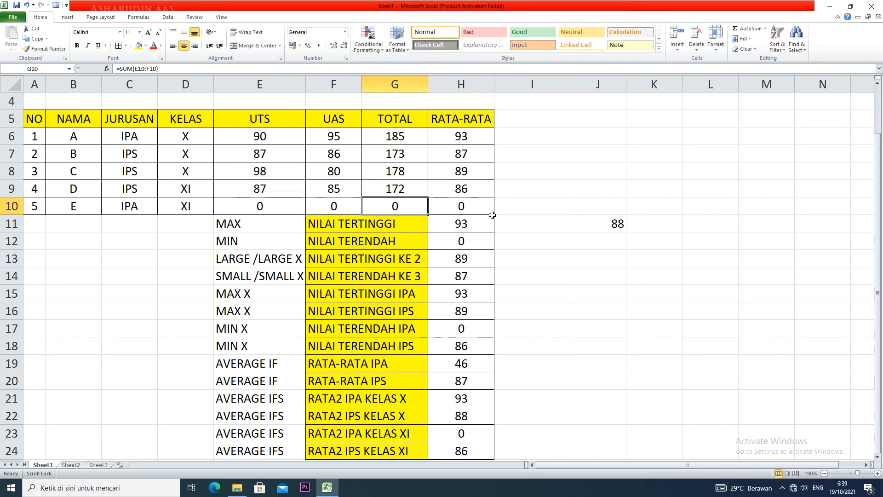
Compare the average of the RATA-RATA values in H6:H10 with that of H6:H9, which leaves out student E
{"action": "left_click", "coordinate": [476, 206]}
{"action": "left_click_drag", "start_coordinate": [475, 138], "coordinate": [482, 206]}
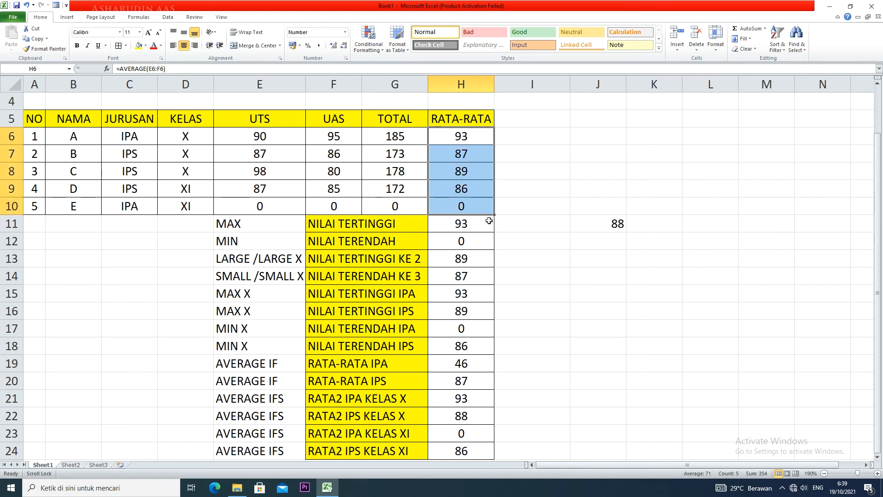
{"action": "left_click", "coordinate": [532, 270]}
{"action": "left_click", "coordinate": [587, 295]}
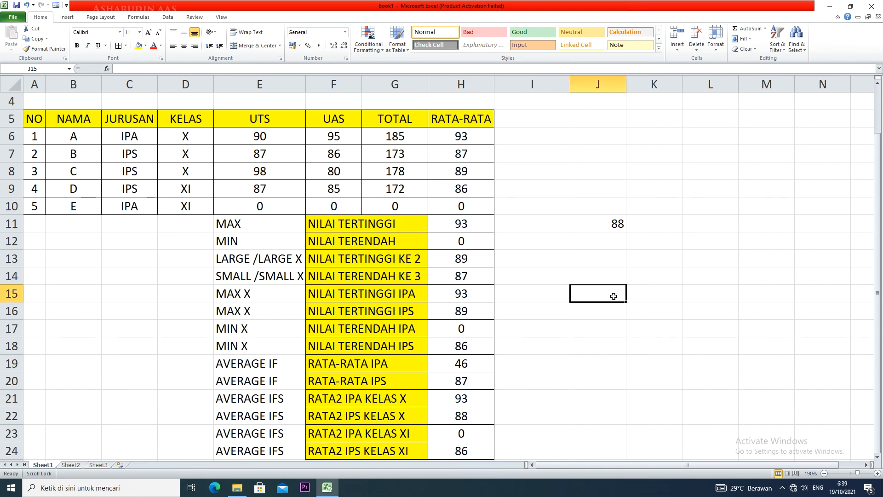
{"action": "left_click", "coordinate": [458, 207]}
{"action": "left_click_drag", "start_coordinate": [471, 138], "coordinate": [472, 189]}
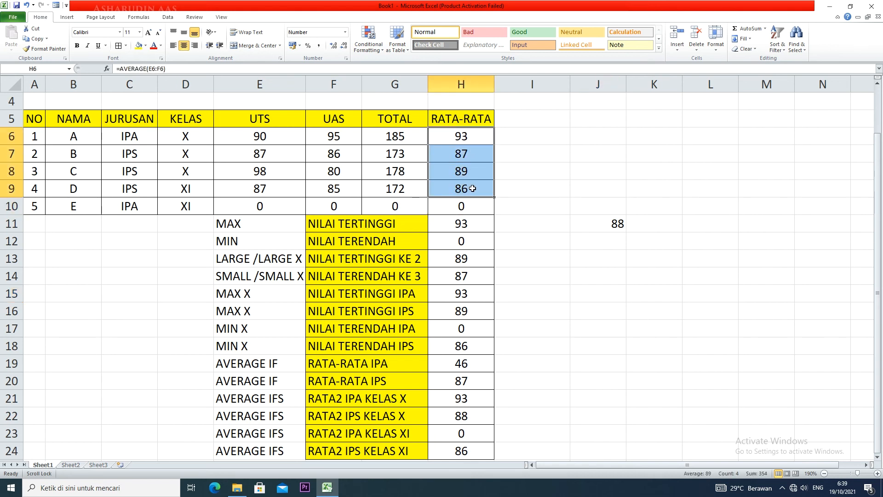
Calculate the average without student E in J14 with =SUM(H6:H9)/4, displayed without decimals
{"action": "left_click", "coordinate": [604, 277]}
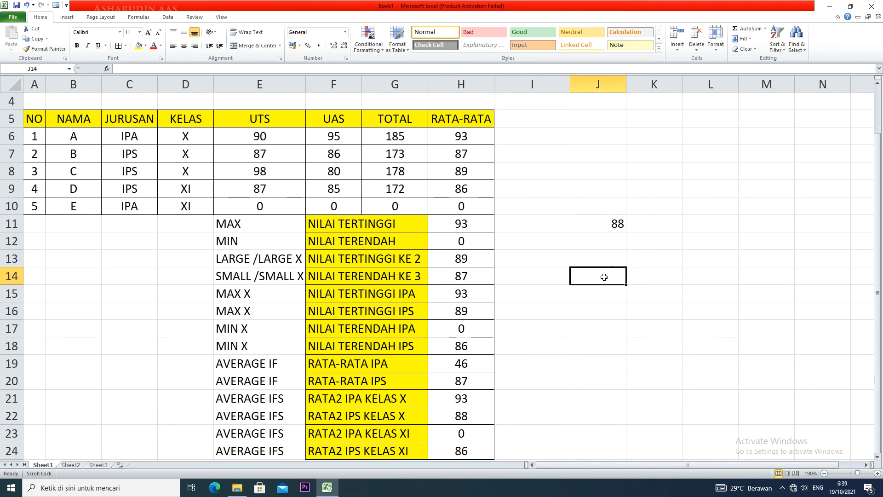
{"action": "type", "text": "=SUM("}
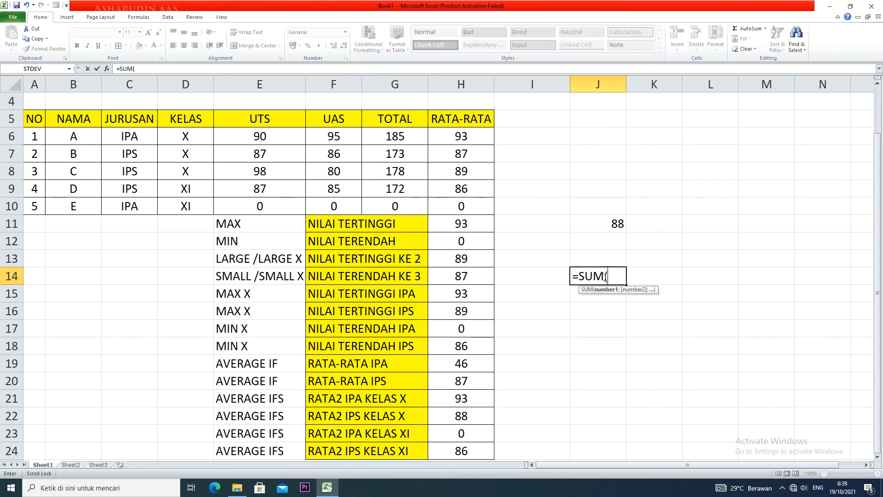
{"action": "left_click_drag", "start_coordinate": [486, 136], "coordinate": [479, 193]}
{"action": "type", "text": ")/"}
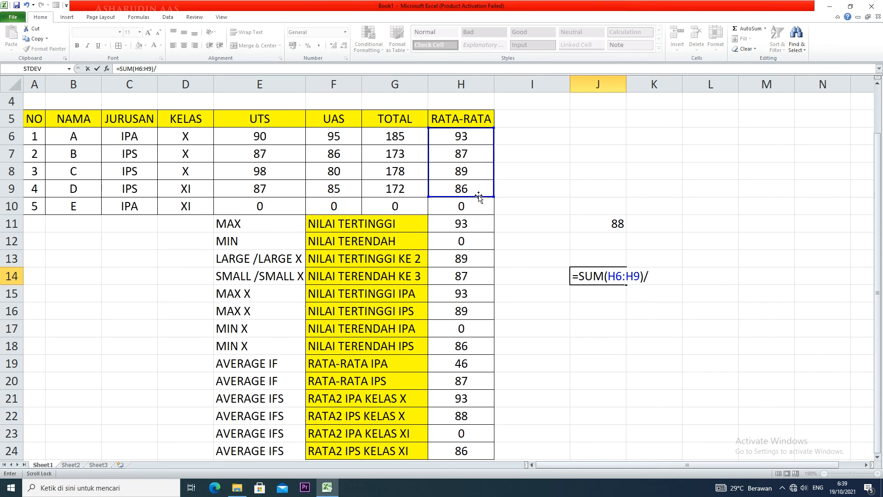
{"action": "type", "text": "4"}
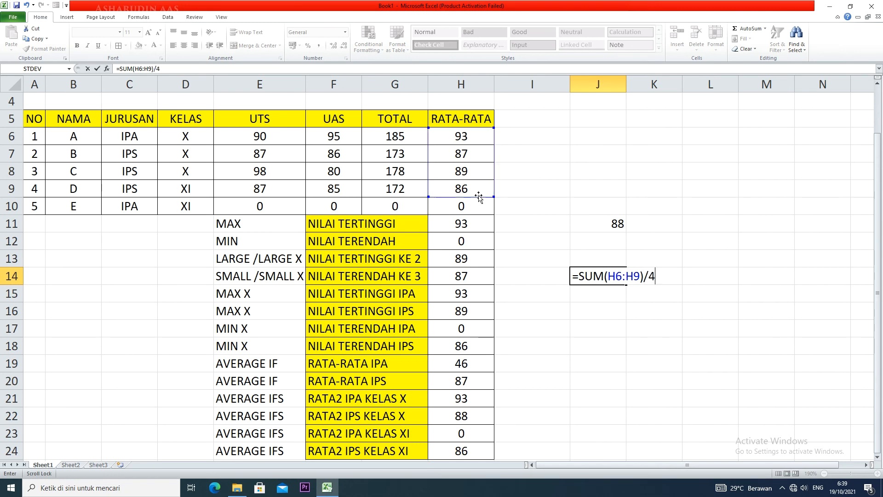
{"action": "key", "text": "Return"}
{"action": "left_click", "coordinate": [613, 280]}
{"action": "left_click", "coordinate": [343, 45]}
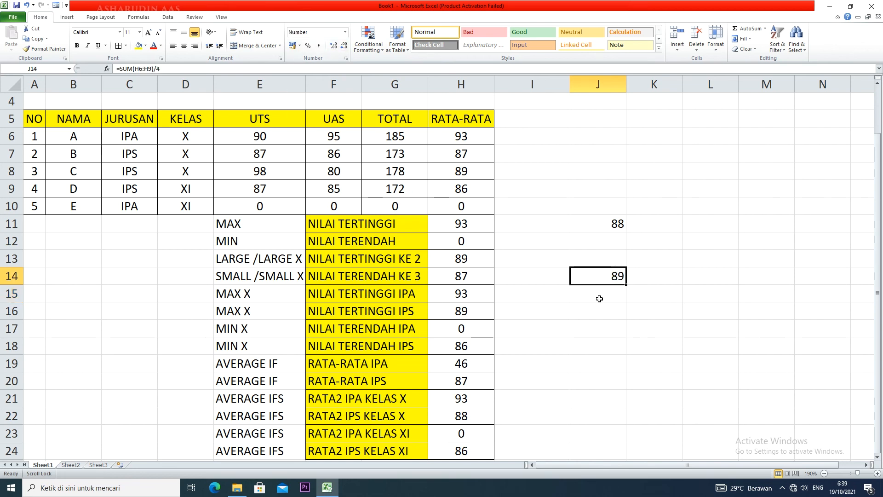
Enter the label AVERAGEIF TANPA 0 in I14
{"action": "left_click", "coordinate": [524, 280]}
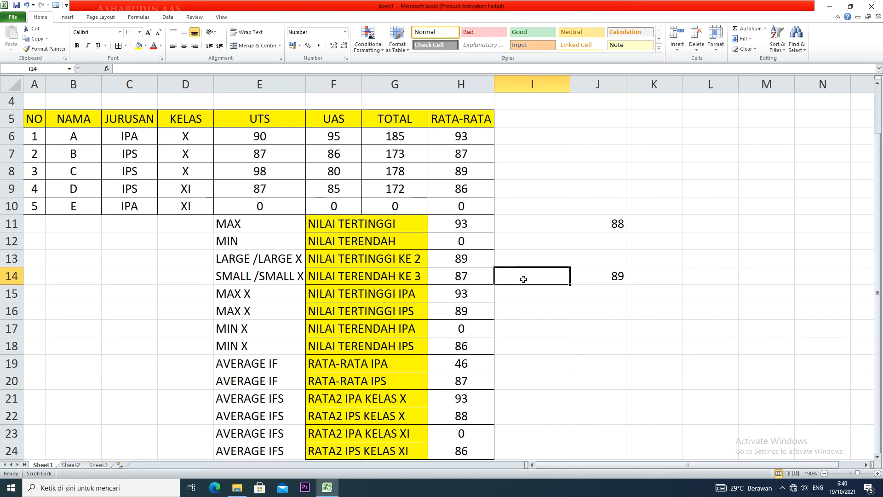
{"action": "type", "text": "AVERAGE"}
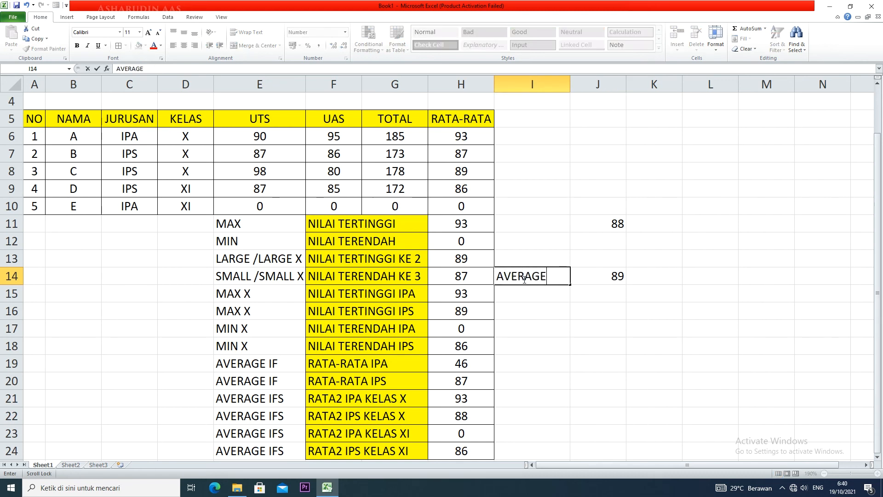
{"action": "type", "text": "IF TAN"}
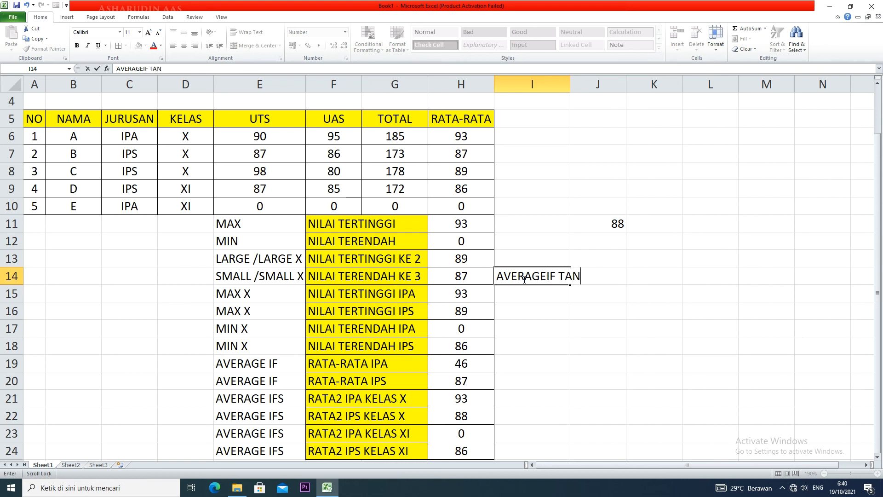
{"action": "type", "text": "PA 0"}
{"action": "left_click", "coordinate": [655, 277]}
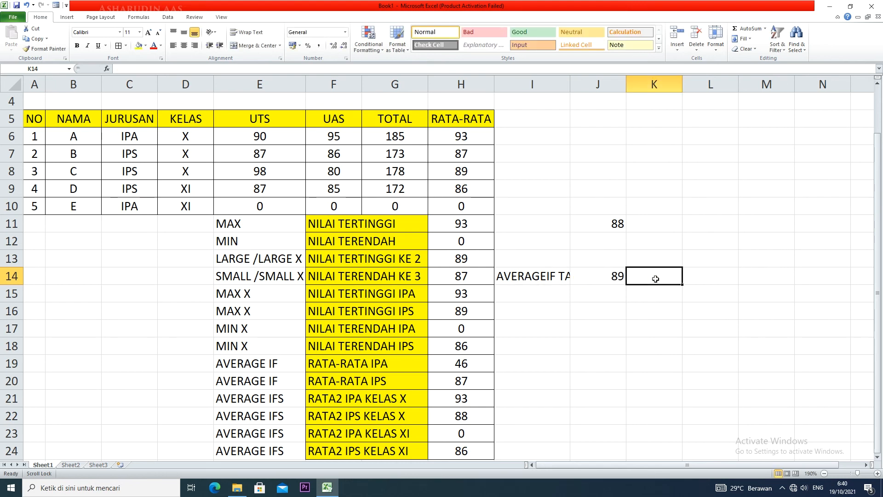
Clear the manual average formula from J14
{"action": "left_click", "coordinate": [588, 279]}
{"action": "key", "text": "Delete"}
{"action": "left_click", "coordinate": [597, 311]}
Start an AVERAGEIF formula in K14 beside the AVERAGEIF TANPA 0 label
{"action": "left_click", "coordinate": [670, 277]}
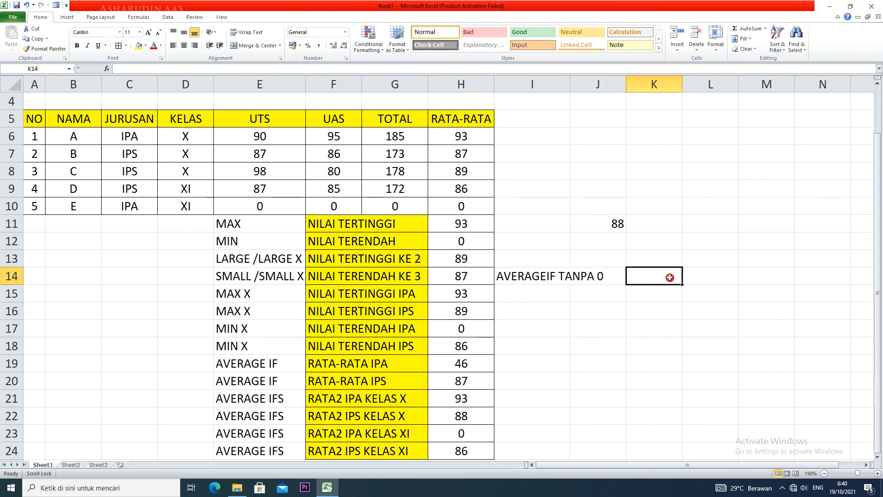
{"action": "type", "text": "="}
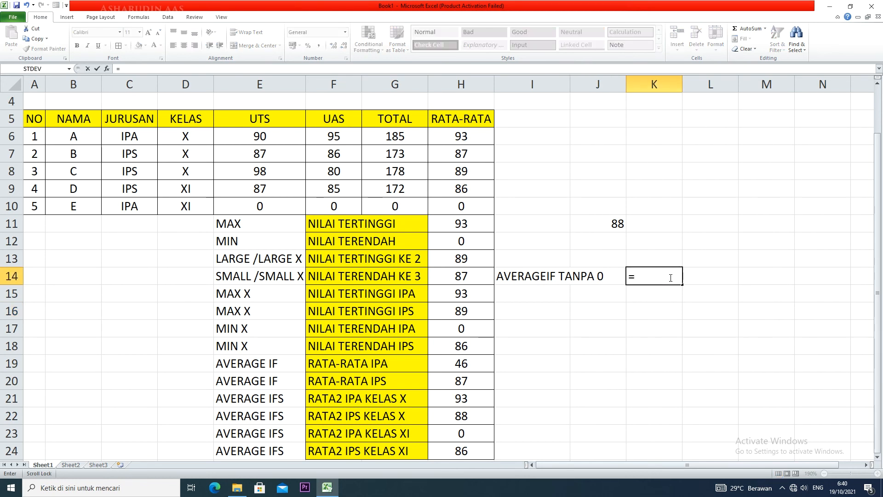
{"action": "type", "text": "AVERGAE"}
{"action": "key", "text": "BackSpace"}
{"action": "key", "text": "BackSpace"}
{"action": "key", "text": "BackSpace"}
{"action": "type", "text": "AGE"}
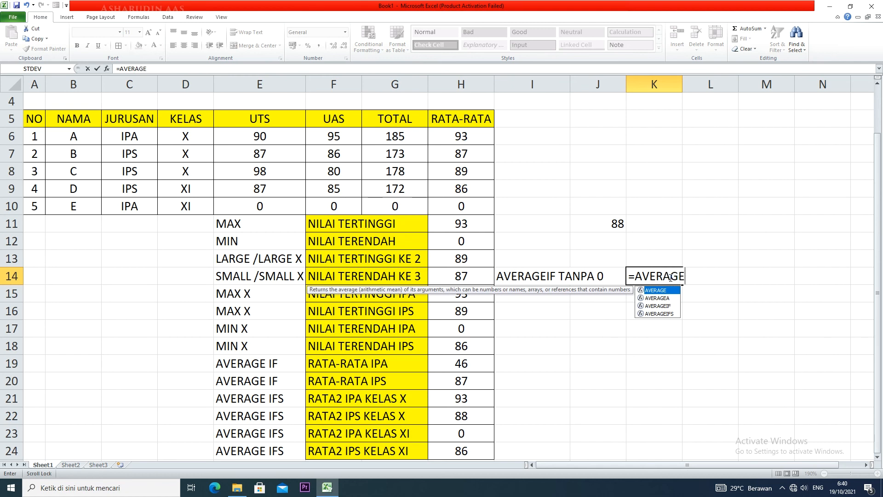
{"action": "type", "text": "IF"}
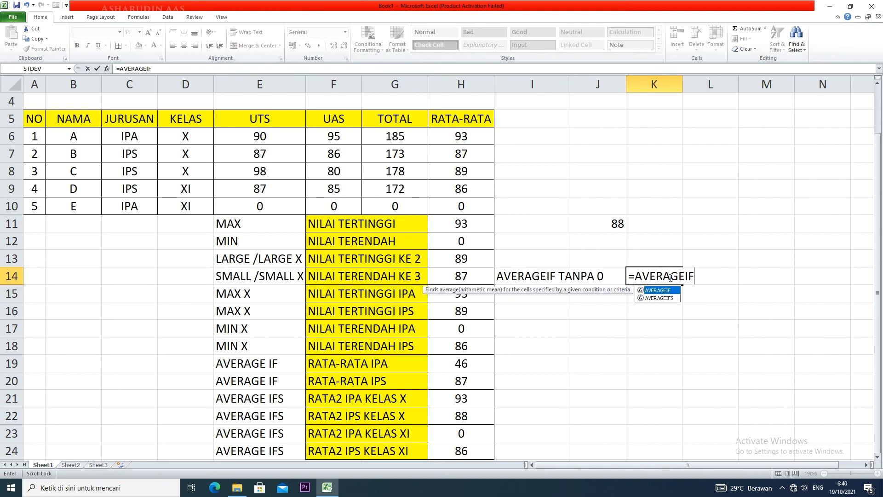
{"action": "type", "text": "("}
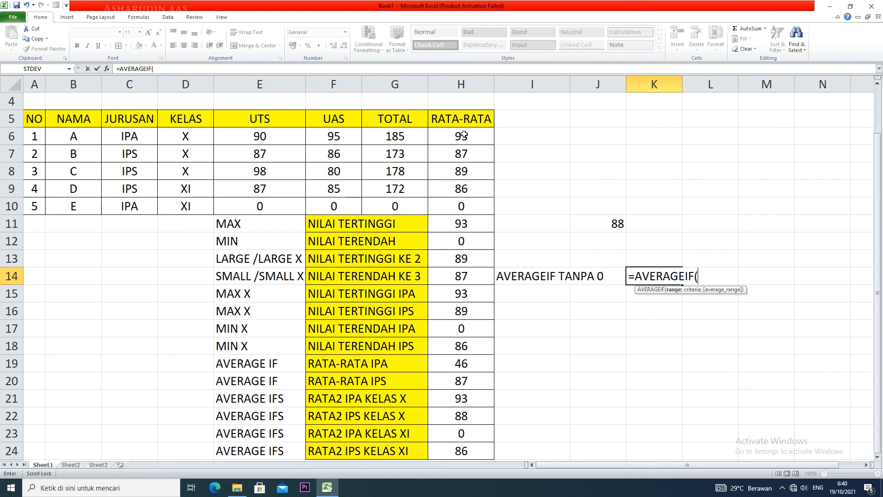
Complete the AVERAGEIF formula in K14 as =AVERAGEIF(H6:H10;">0") to average only the scores above zero
{"action": "left_click_drag", "start_coordinate": [463, 135], "coordinate": [463, 207]}
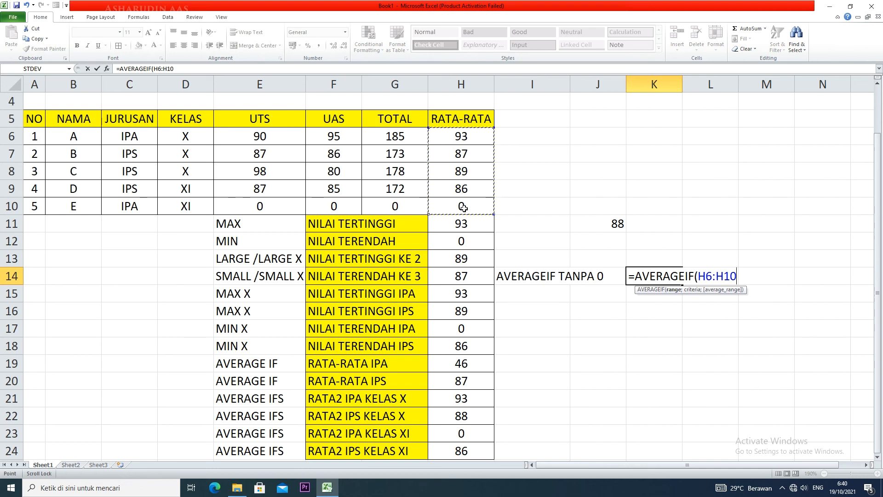
{"action": "type", "text": ";"}
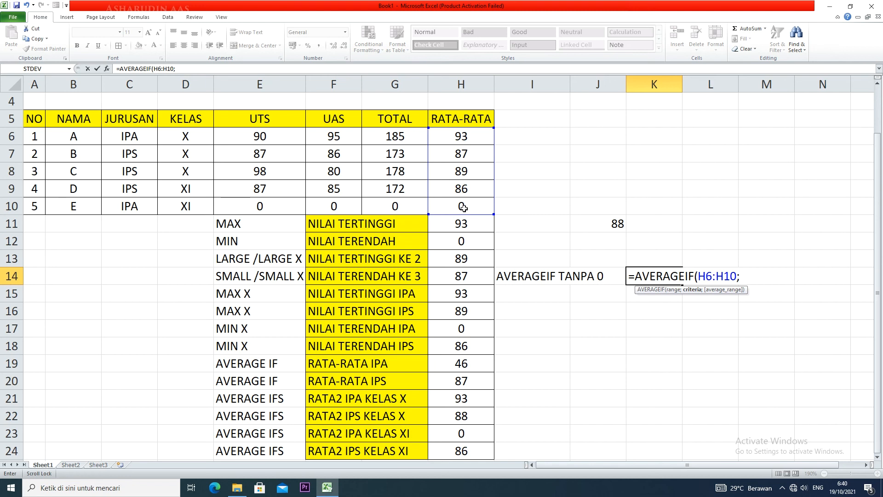
{"action": "type", "text": "\">0\")"}
{"action": "key", "text": "Return"}
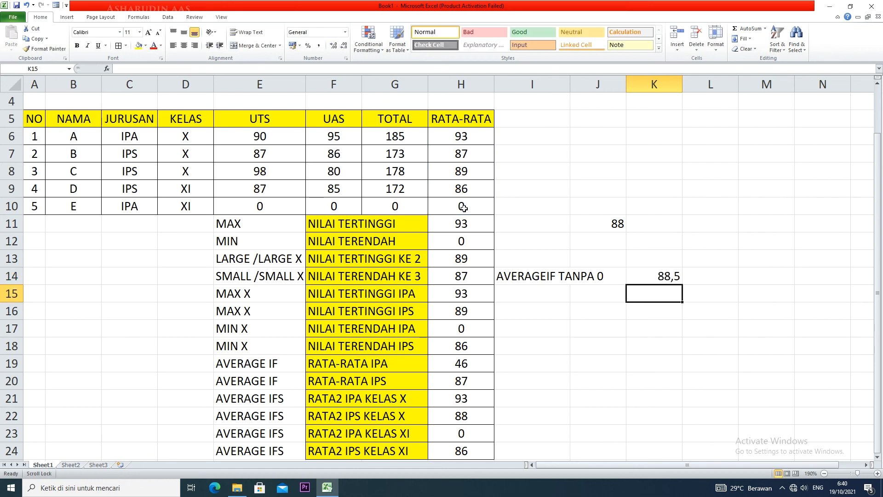
Display the AVERAGEIF result in K14 without decimals and review its formula
{"action": "left_click", "coordinate": [656, 278]}
{"action": "left_click", "coordinate": [343, 46]}
{"action": "double_click", "coordinate": [665, 275]}
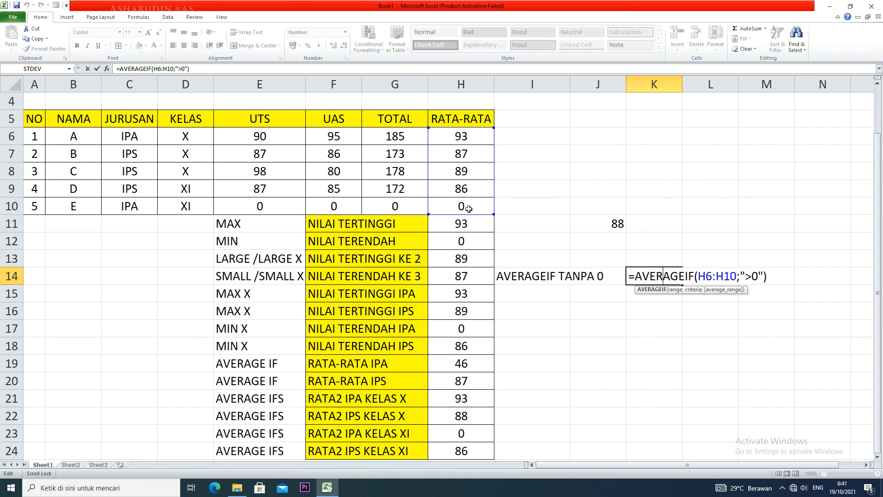
{"action": "key", "text": "Return"}
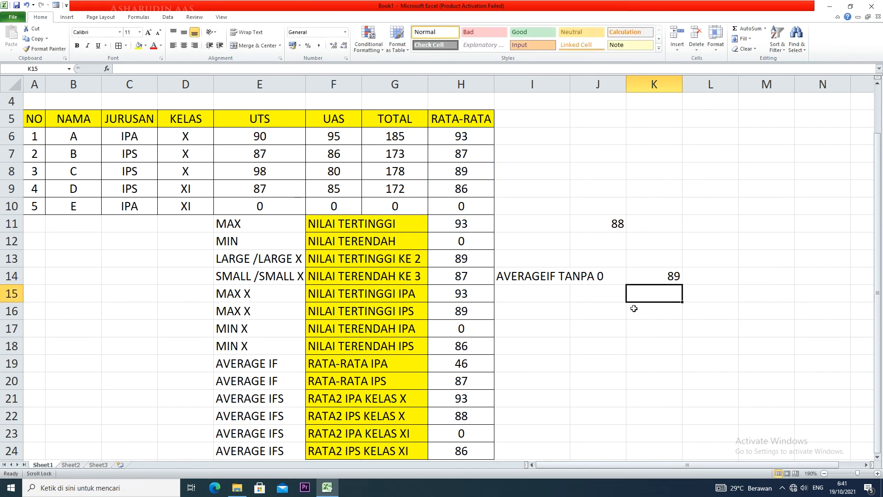
Calculate the plain average of all five students in K15 with =AVERAGE(H6:H10) for comparison
{"action": "type", "text": "=AVERAGE"}
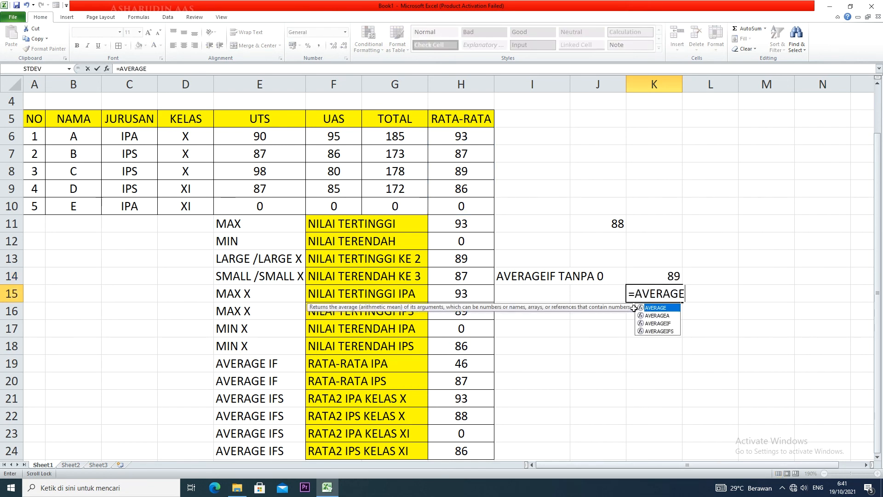
{"action": "type", "text": "("}
{"action": "left_click_drag", "start_coordinate": [455, 137], "coordinate": [458, 209]}
{"action": "type", "text": ")"}
{"action": "key", "text": "Return"}
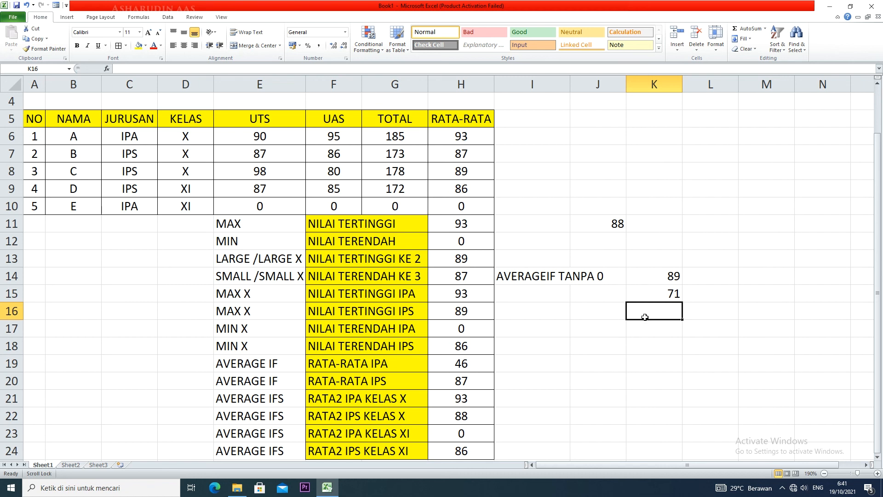
{"action": "left_click", "coordinate": [654, 295]}
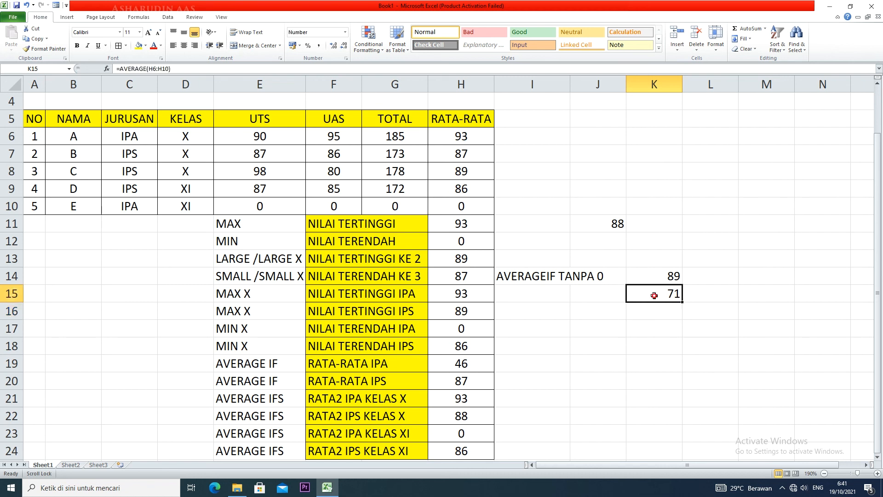
{"action": "left_click", "coordinate": [459, 203]}
Clear the comparison average from K15
{"action": "left_click", "coordinate": [656, 298]}
{"action": "key", "text": "Delete"}
{"action": "left_click", "coordinate": [591, 294]}
{"action": "left_click", "coordinate": [546, 301]}
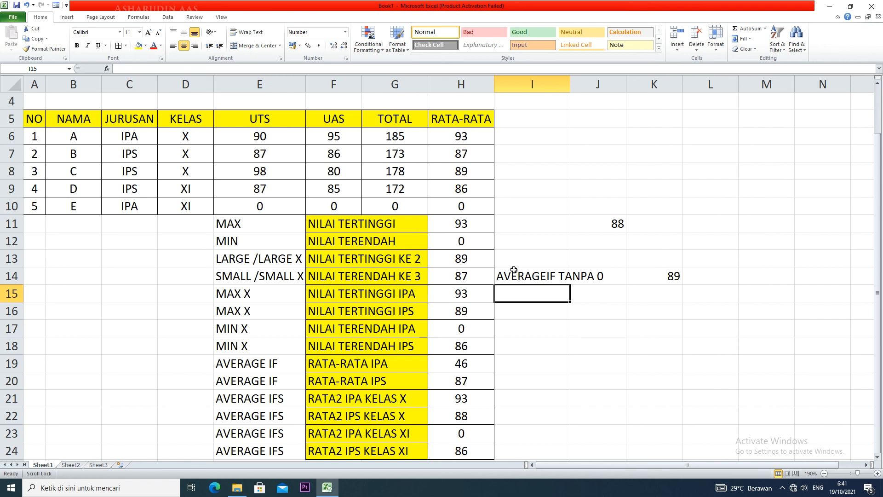
Examine the RATA-RATA formula of student A in H6
{"action": "left_click", "coordinate": [454, 136]}
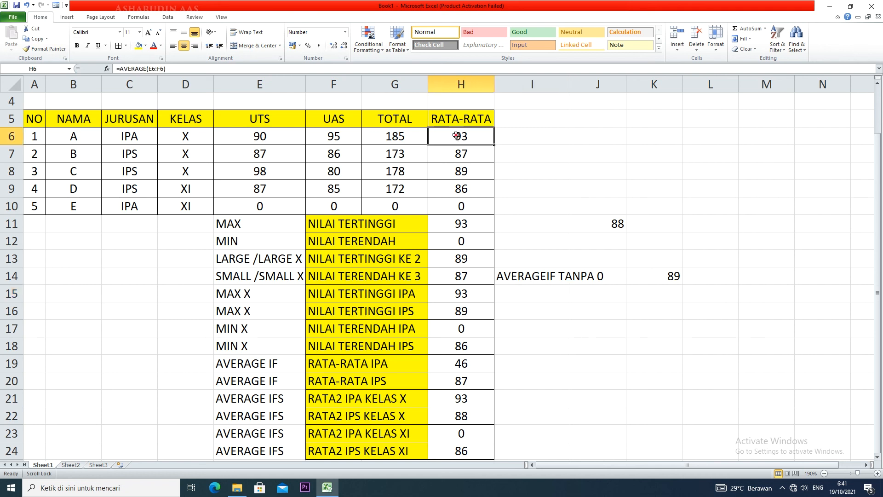
{"action": "double_click", "coordinate": [454, 136]}
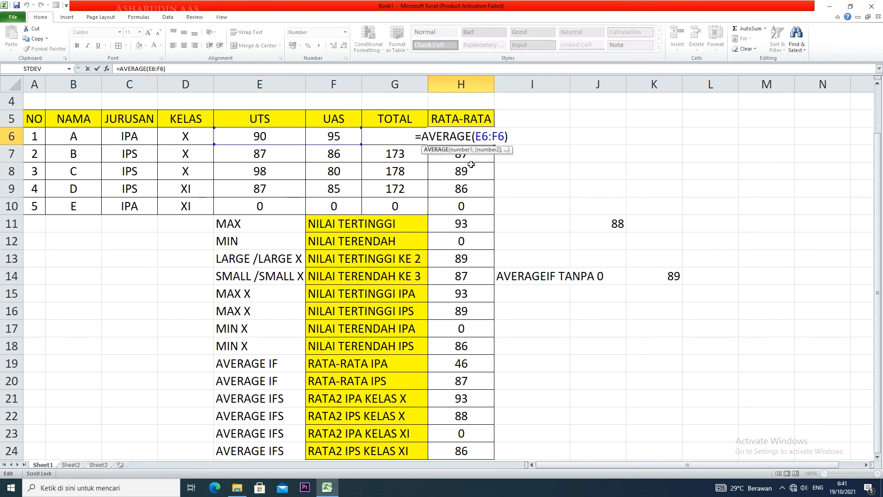
{"action": "key", "text": "Return"}
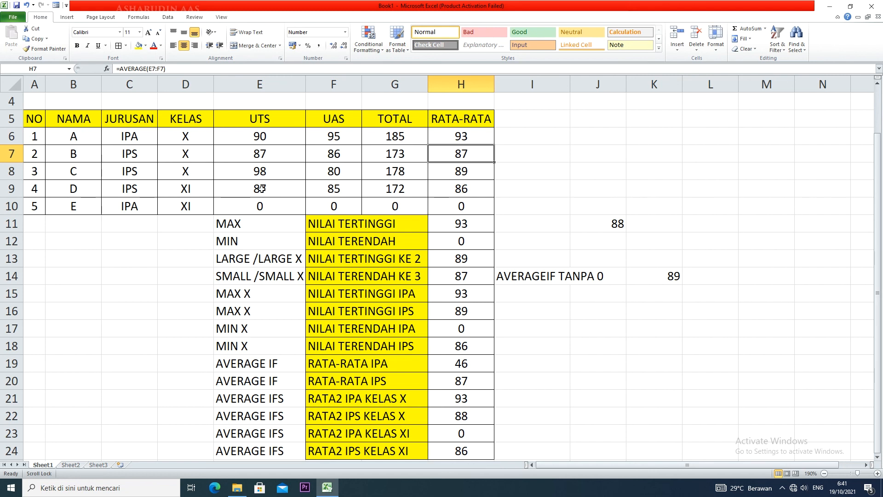
Change the UTS score of student E in E10 to -50
{"action": "left_click", "coordinate": [266, 206]}
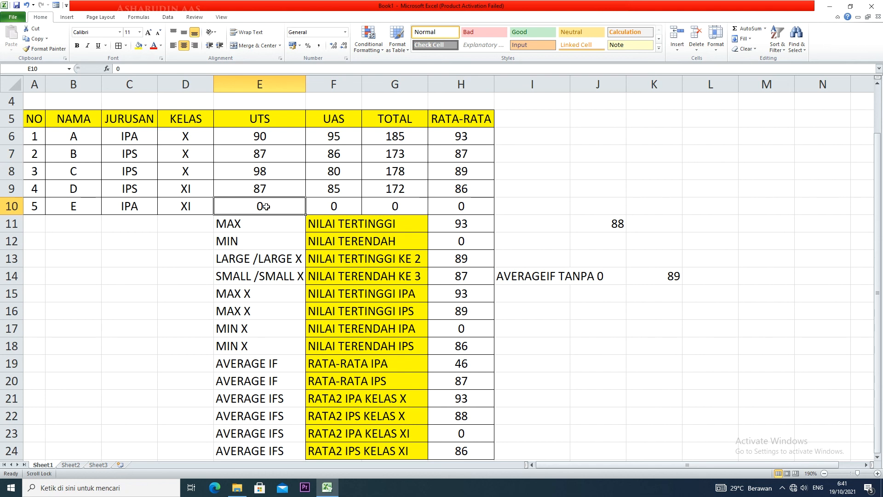
{"action": "type", "text": "-"}
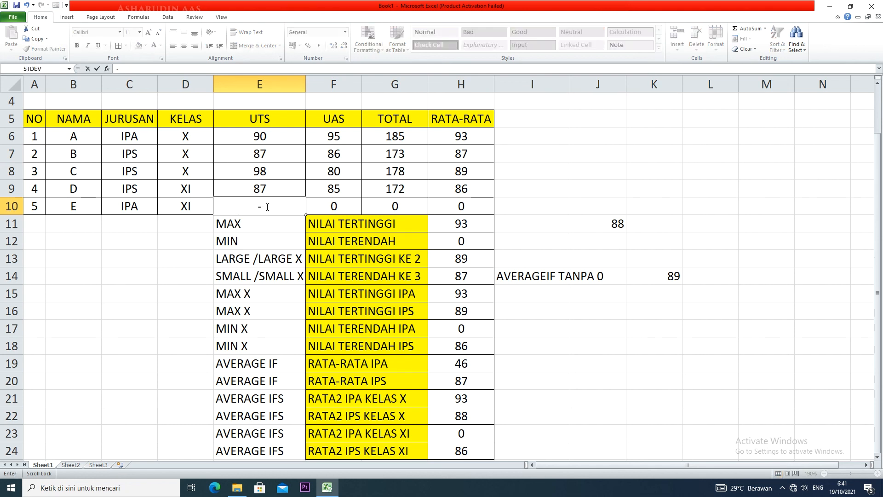
{"action": "type", "text": "50"}
{"action": "left_click", "coordinate": [197, 253]}
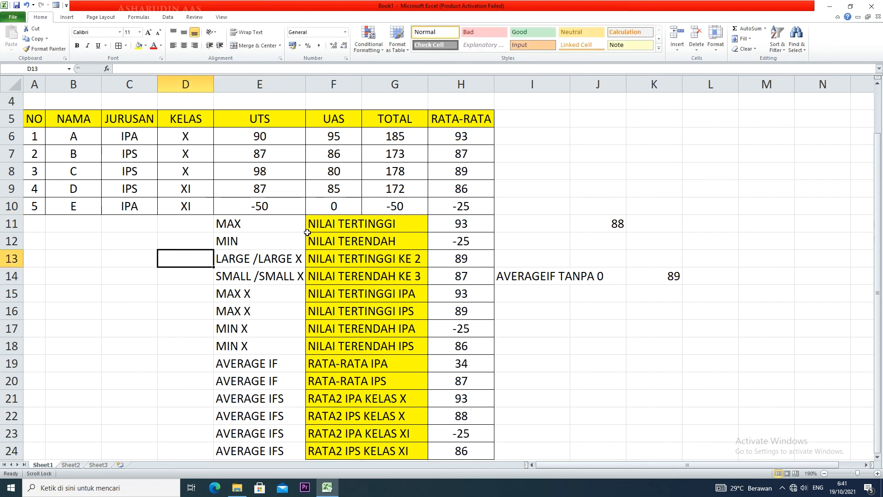
{"action": "left_click", "coordinate": [480, 209]}
{"action": "left_click", "coordinate": [471, 137]}
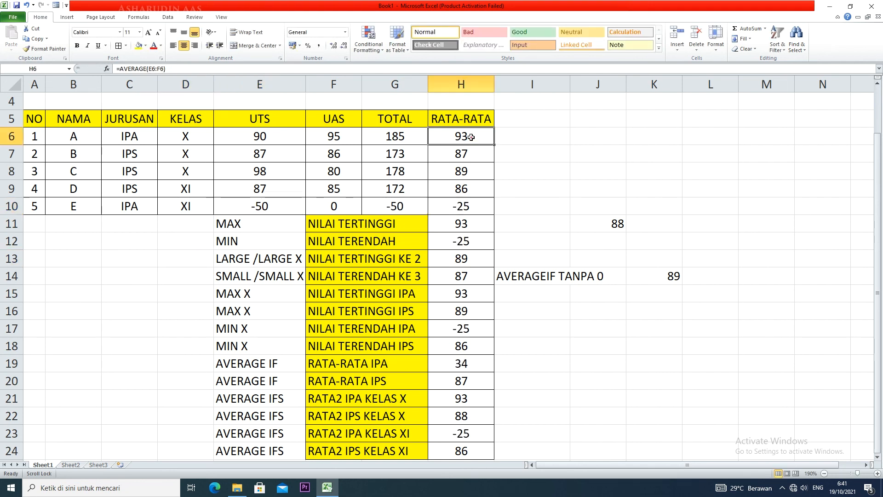
Replace the formula in J11 with =AVERAGE(H6:H10) to average the RATA-RATA values of all students
{"action": "left_click", "coordinate": [616, 224]}
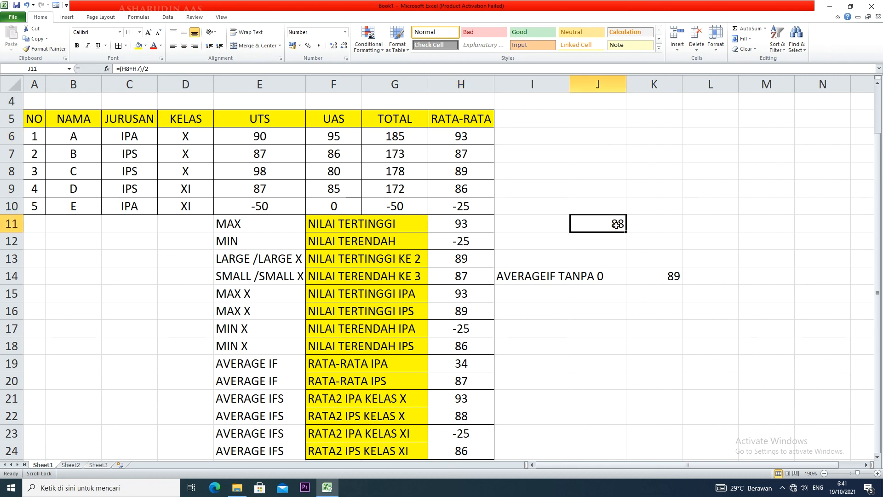
{"action": "double_click", "coordinate": [617, 225]}
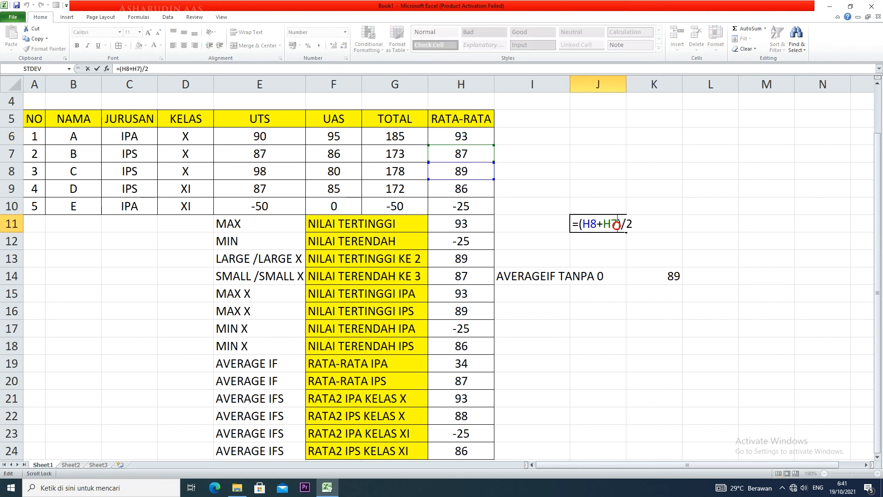
{"action": "left_click_drag", "start_coordinate": [644, 220], "coordinate": [549, 221]}
{"action": "key", "text": "BackSpace"}
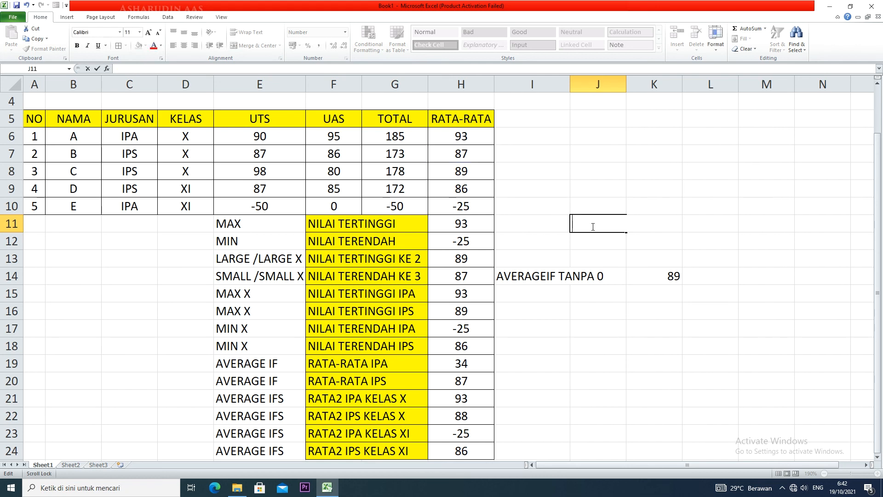
{"action": "type", "text": "=A"}
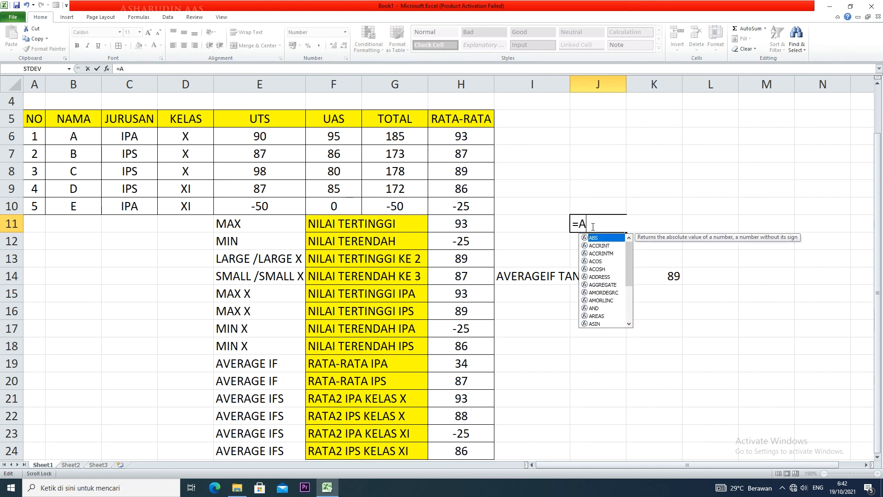
{"action": "type", "text": "VERAGE("}
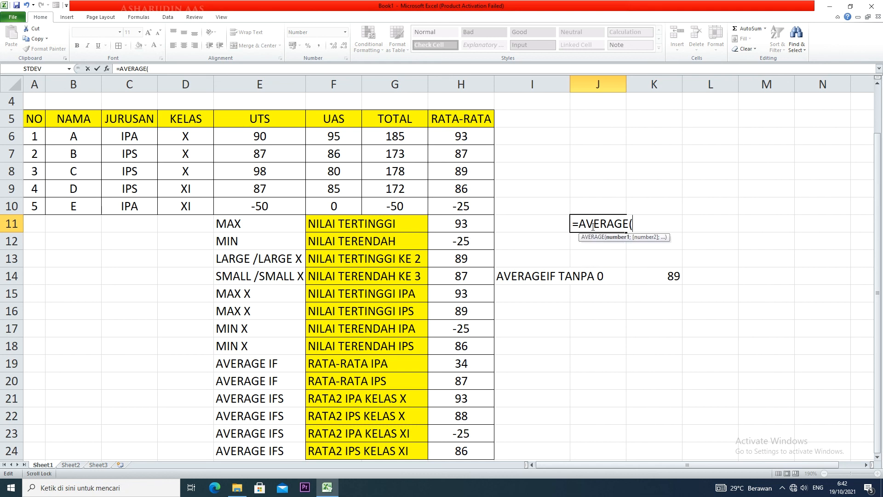
{"action": "left_click_drag", "start_coordinate": [486, 131], "coordinate": [484, 206]}
{"action": "type", "text": ")"}
{"action": "key", "text": "Return"}
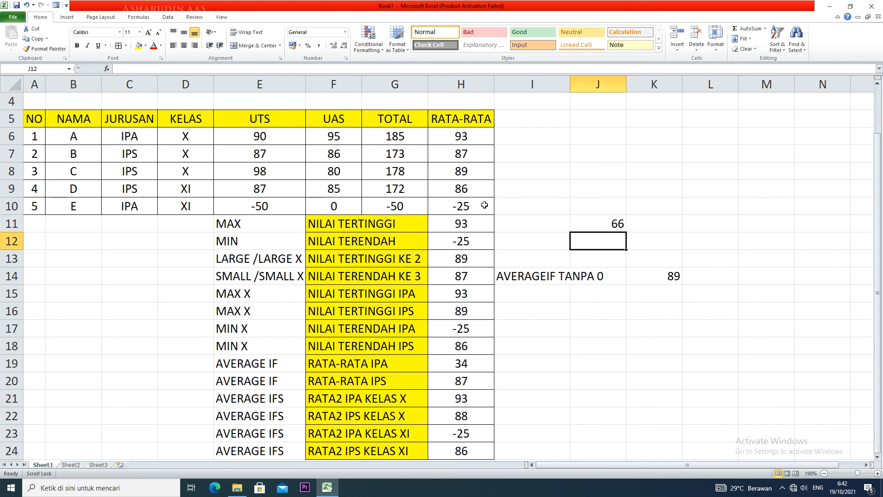
Copy the AVERAGEIF TANPA 0 label into I15 and change its text to AVERAGEIF IKUT MINUS
{"action": "left_click", "coordinate": [528, 299]}
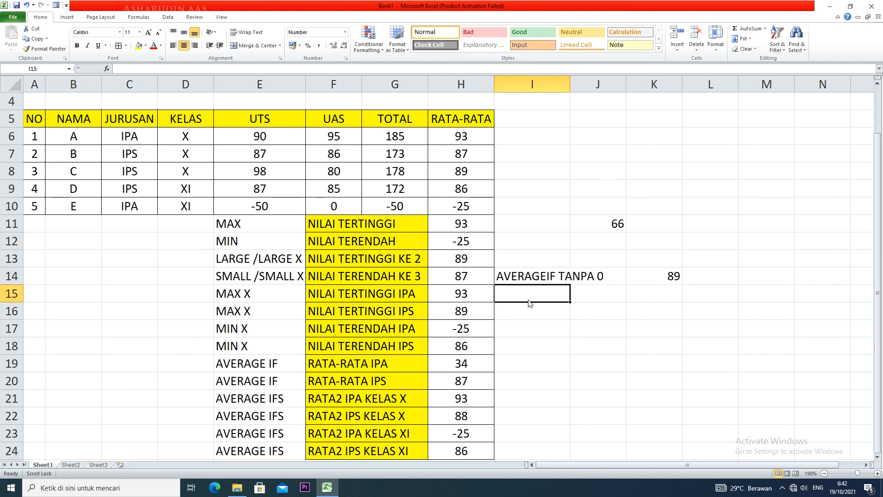
{"action": "left_click", "coordinate": [532, 282]}
{"action": "left_click_drag", "start_coordinate": [570, 284], "coordinate": [570, 300]}
{"action": "left_click", "coordinate": [597, 296]}
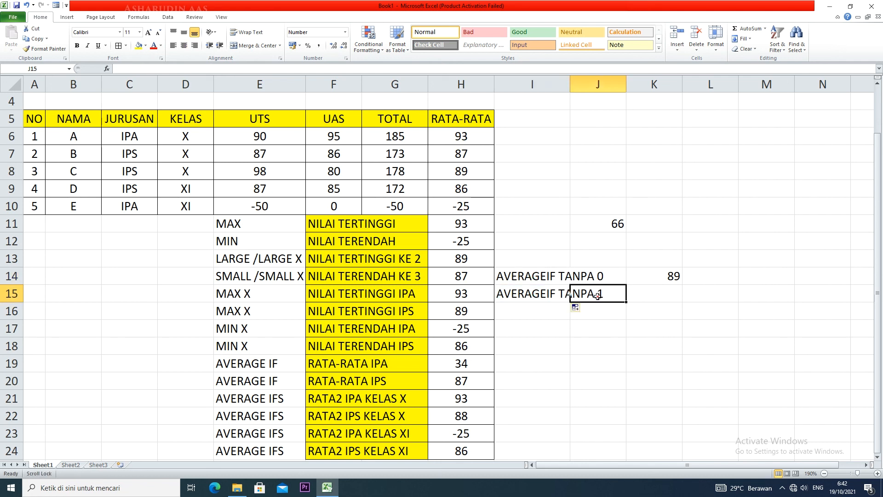
{"action": "double_click", "coordinate": [554, 293]}
{"action": "left_click_drag", "start_coordinate": [606, 294], "coordinate": [559, 295]}
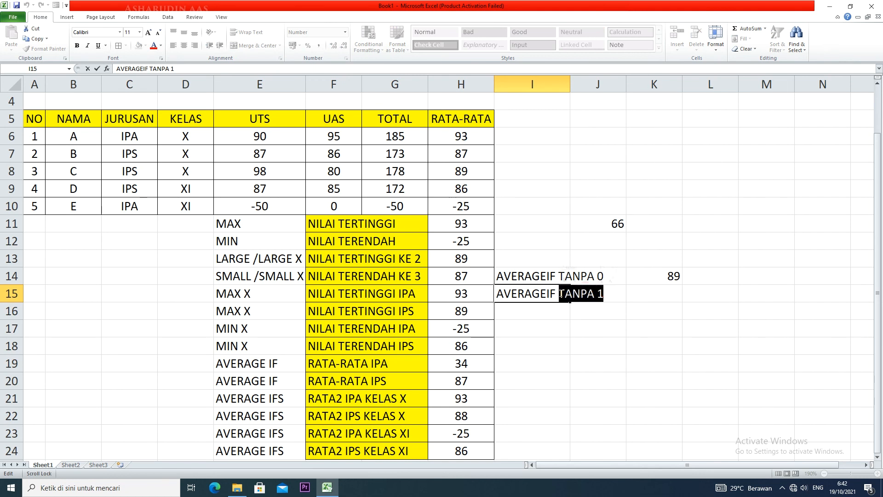
{"action": "type", "text": "IKUT MINUS"}
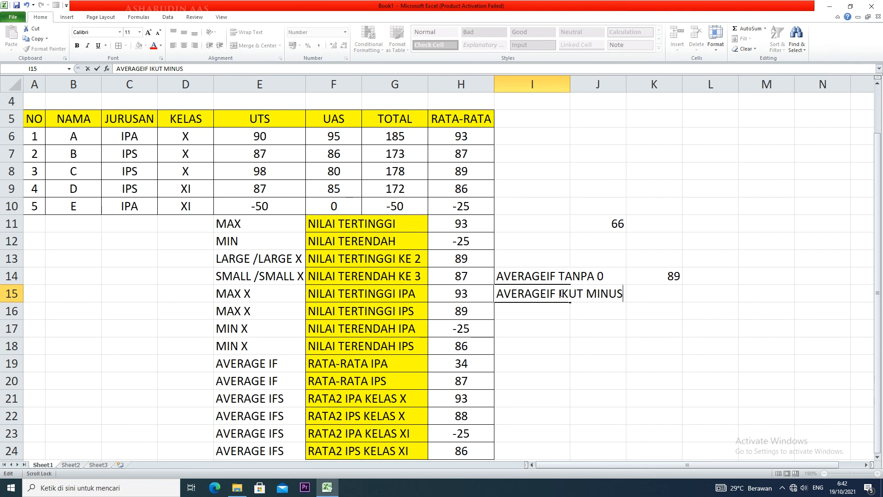
Enter =AVERAGEIF(H6:H10;"<>0") in K15 to average all nonzero scores including negatives, and reopen the formula for review
{"action": "left_click", "coordinate": [679, 294]}
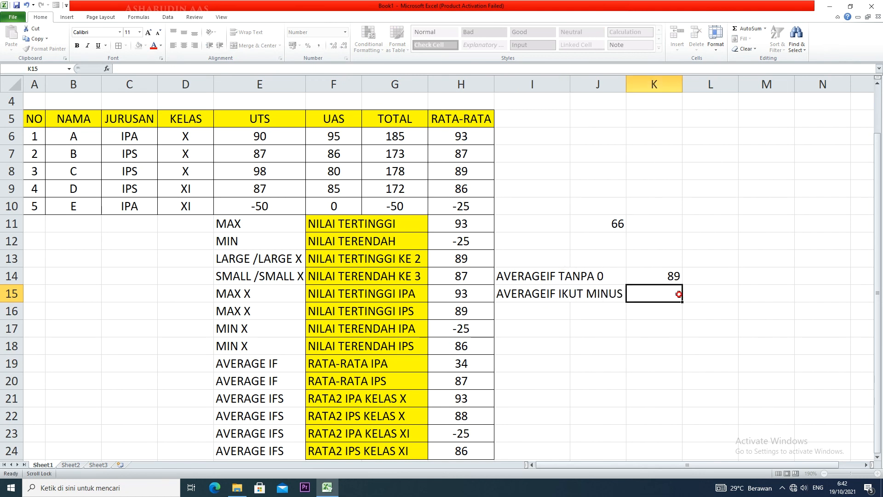
{"action": "type", "text": "="}
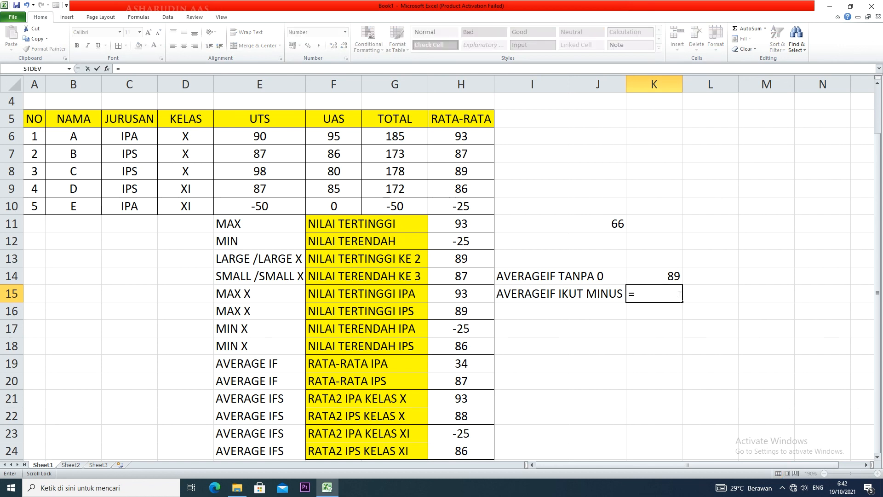
{"action": "type", "text": "AVERAGEIF"}
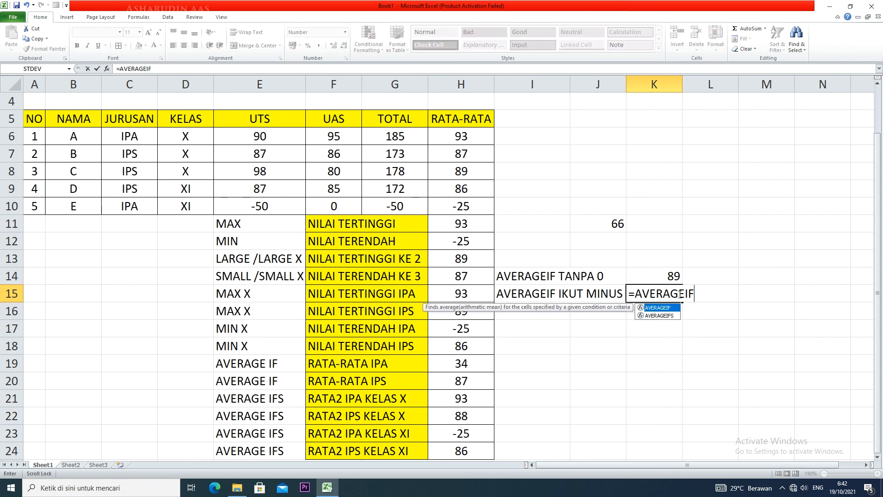
{"action": "type", "text": "("}
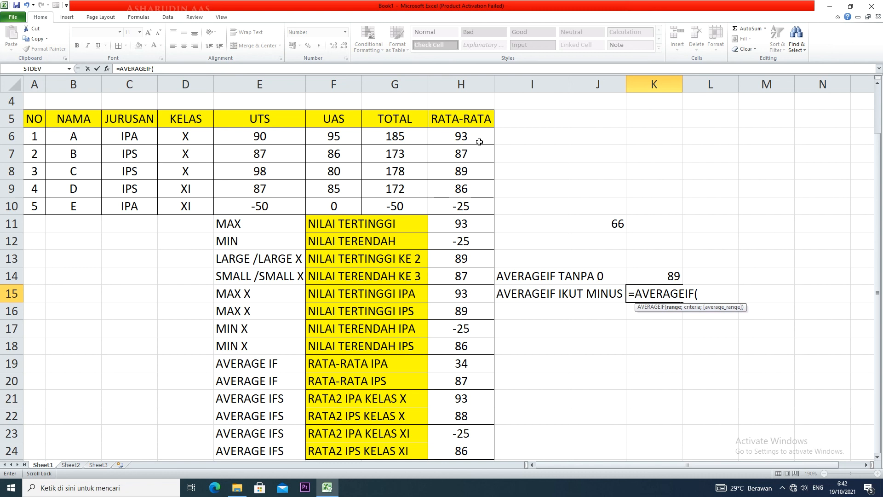
{"action": "left_click_drag", "start_coordinate": [479, 142], "coordinate": [474, 206]}
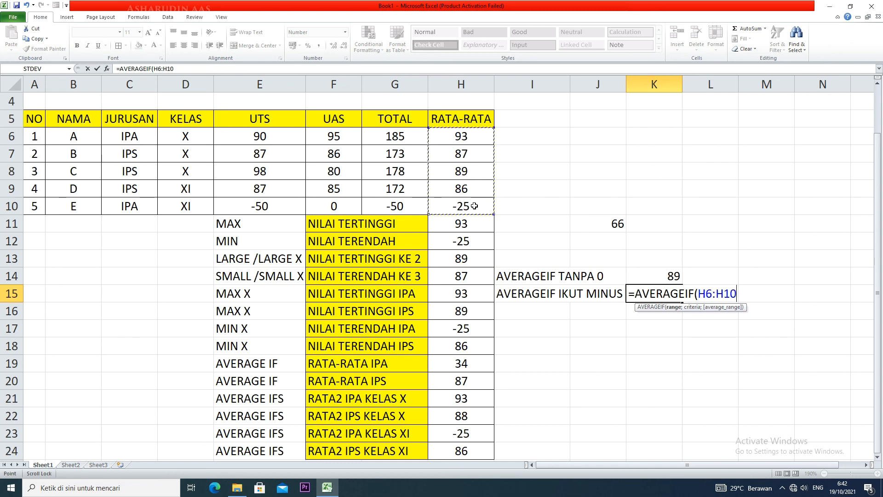
{"action": "type", "text": ";"}
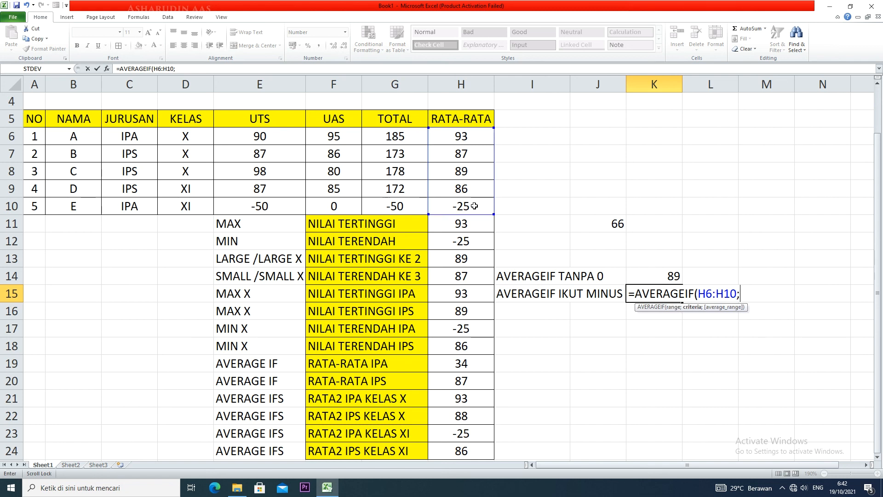
{"action": "type", "text": "\"<>"}
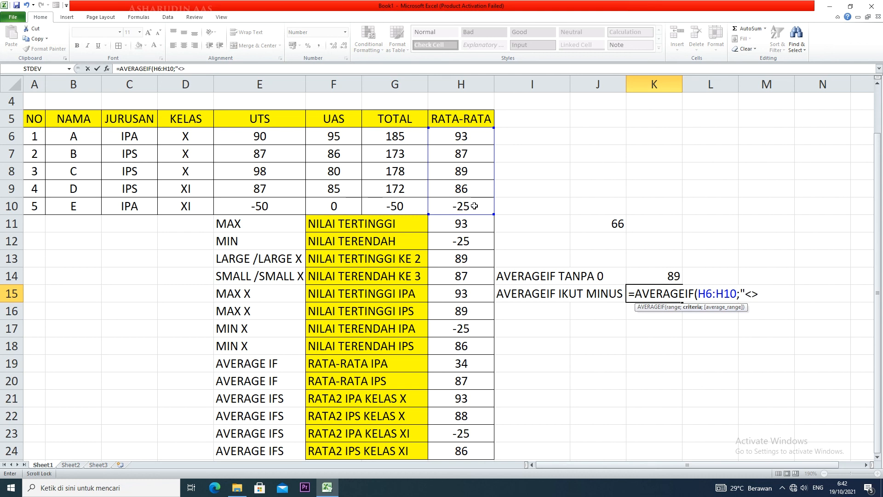
{"action": "type", "text": "0\")"}
{"action": "key", "text": "Return"}
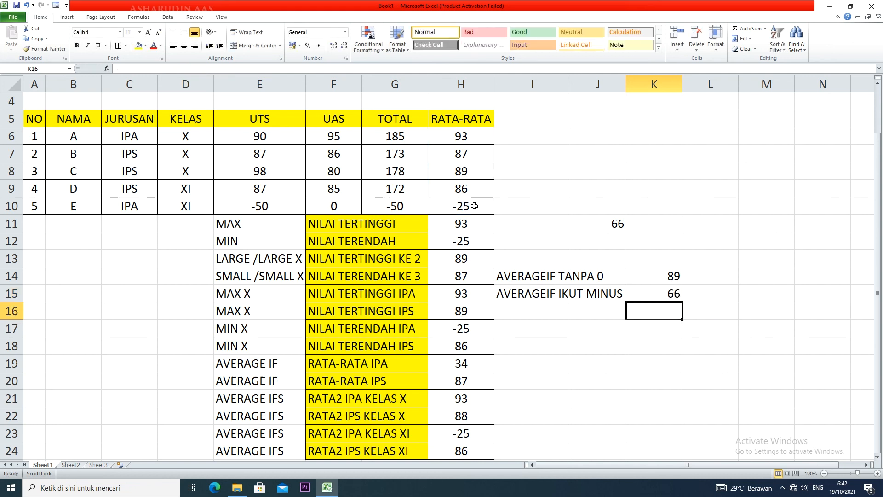
{"action": "double_click", "coordinate": [672, 293]}
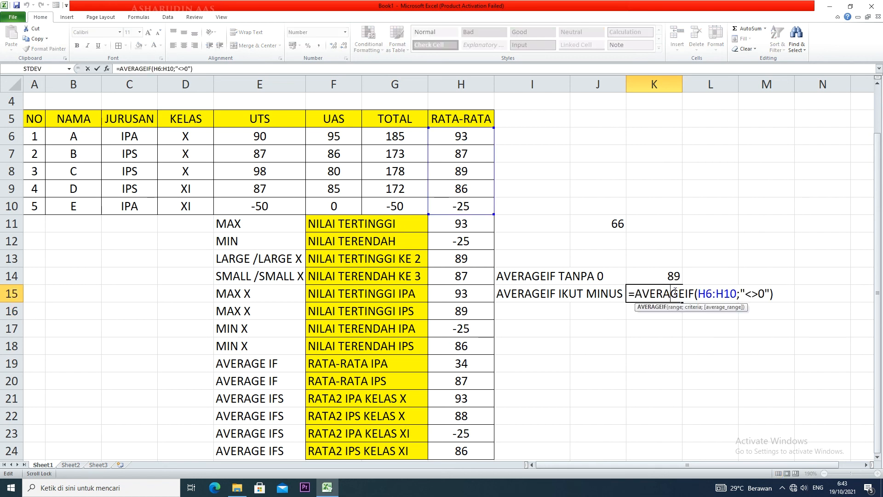
Close the K15 formula and copy the AVERAGEIF IKUT MINUS label into I16
{"action": "key", "text": "Return"}
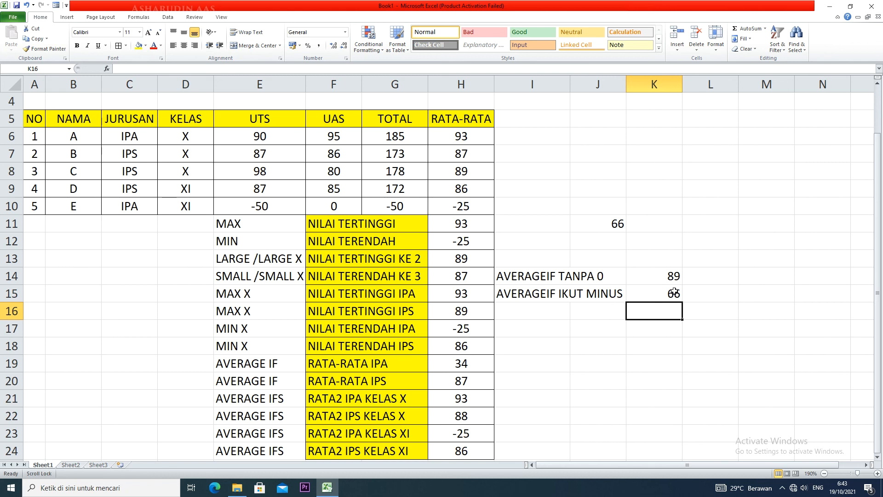
{"action": "left_click", "coordinate": [531, 313]}
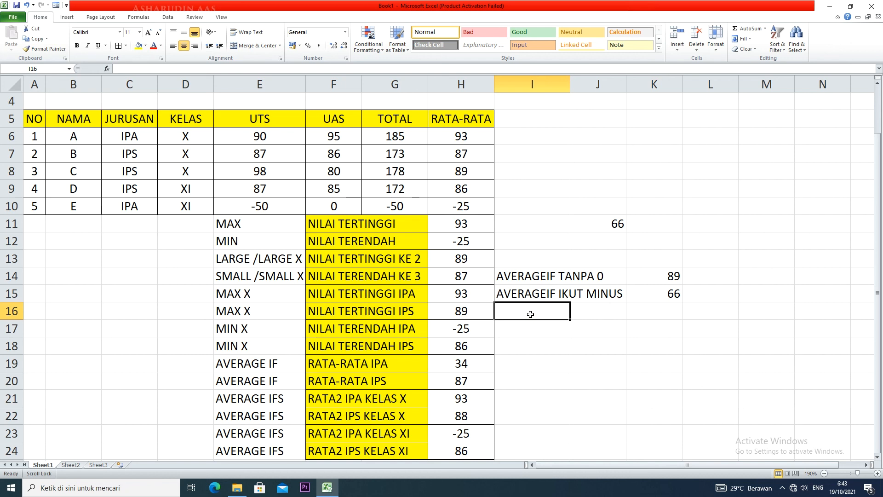
{"action": "left_click", "coordinate": [553, 298]}
{"action": "left_click_drag", "start_coordinate": [571, 303], "coordinate": [568, 314]}
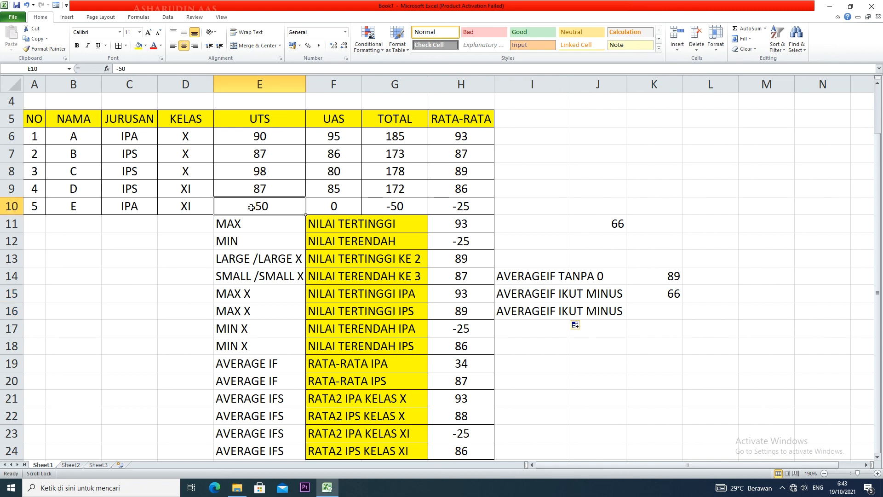
Clear student E's UTS, UAS, TOTAL and RATA-RATA cells, E10 through H10
{"action": "key", "text": "Delete"}
{"action": "left_click", "coordinate": [331, 206]}
{"action": "key", "text": "Delete"}
{"action": "left_click", "coordinate": [374, 206]}
{"action": "key", "text": "Delete"}
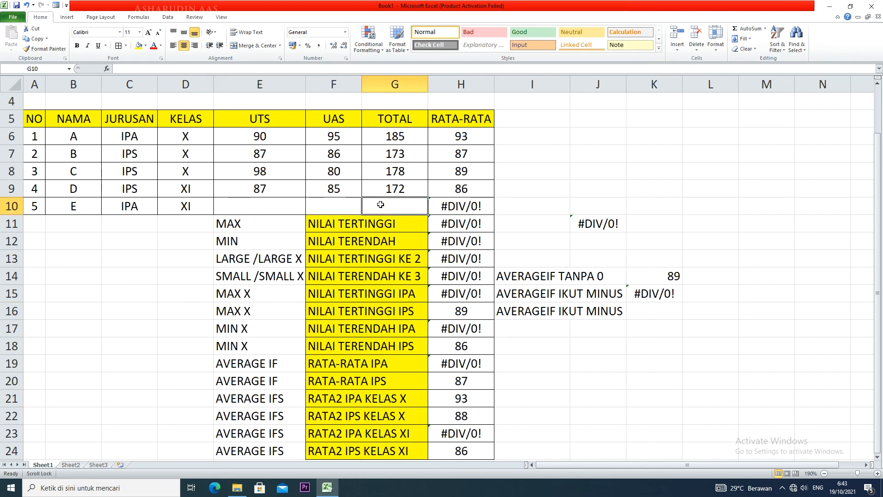
{"action": "left_click", "coordinate": [449, 205]}
{"action": "key", "text": "Delete"}
{"action": "left_click", "coordinate": [515, 202]}
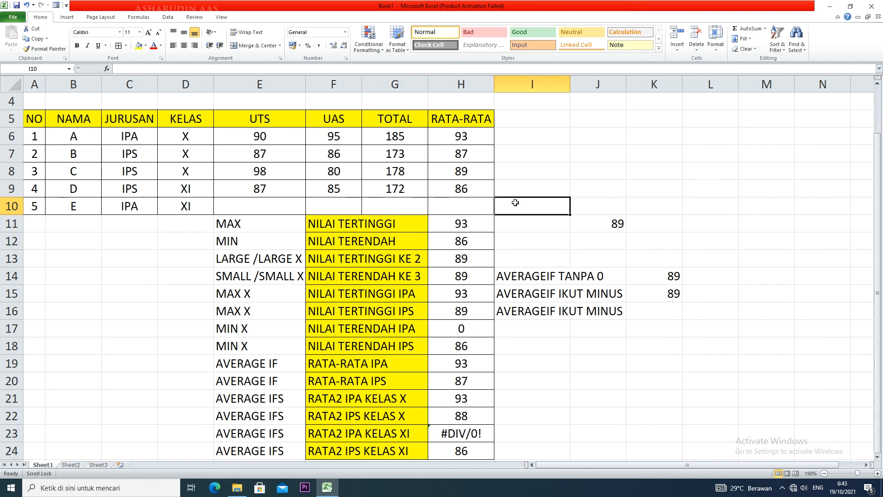
Undo the clearing of H10 and G10, and clear both cells again
{"action": "key", "text": "ctrl+z"}
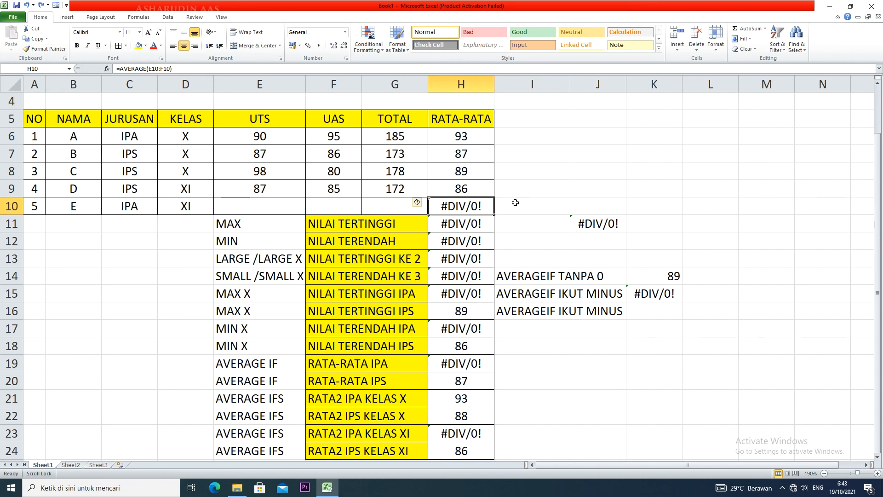
{"action": "key", "text": "ctrl+z"}
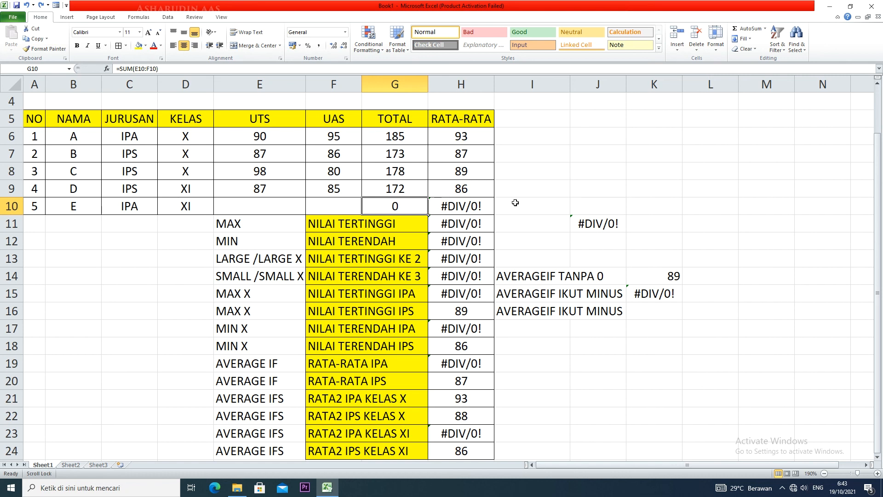
{"action": "key", "text": "Delete"}
{"action": "left_click", "coordinate": [474, 203]}
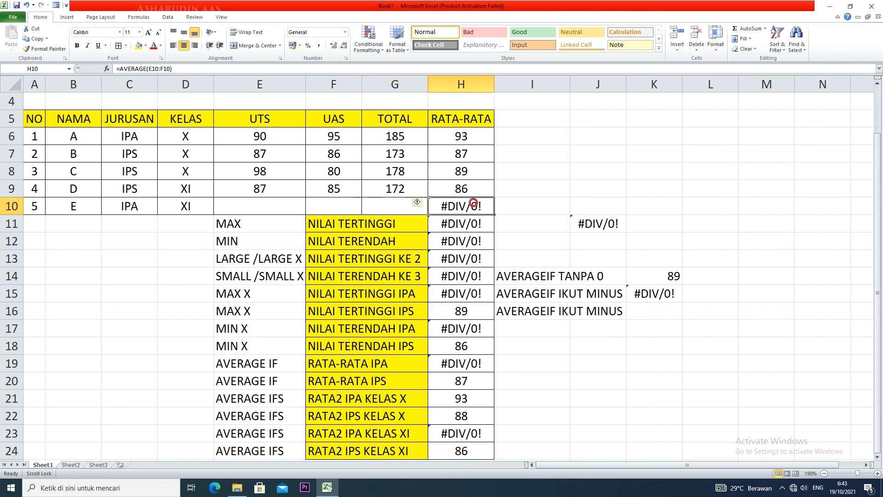
{"action": "key", "text": "Delete"}
Change the label in I16 to AVERAGEIF TANPA BLANK CELLS and widen column J to fit it
{"action": "left_click", "coordinate": [599, 314]}
{"action": "key", "text": "Left"}
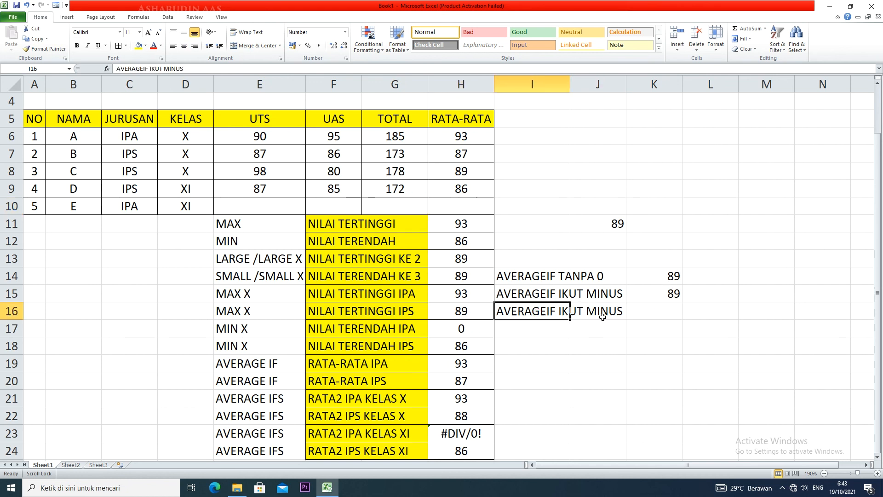
{"action": "double_click", "coordinate": [550, 311]}
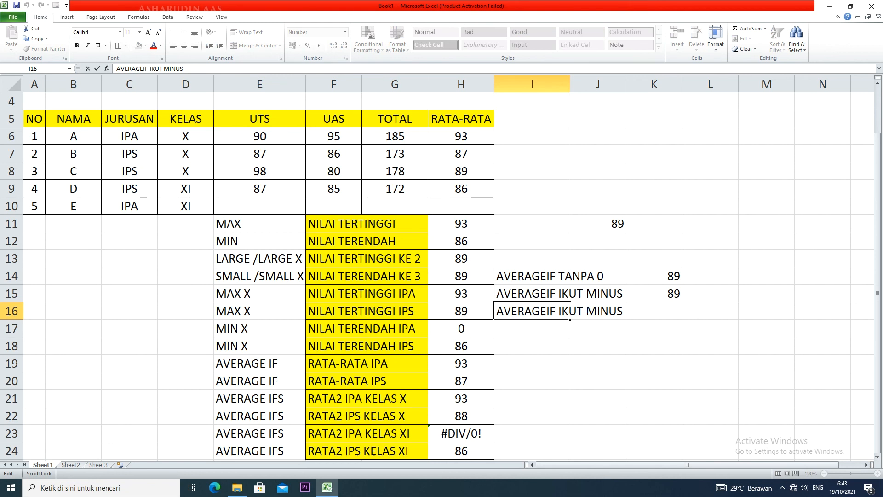
{"action": "left_click_drag", "start_coordinate": [624, 311], "coordinate": [560, 310]}
{"action": "type", "text": "TANPA B"}
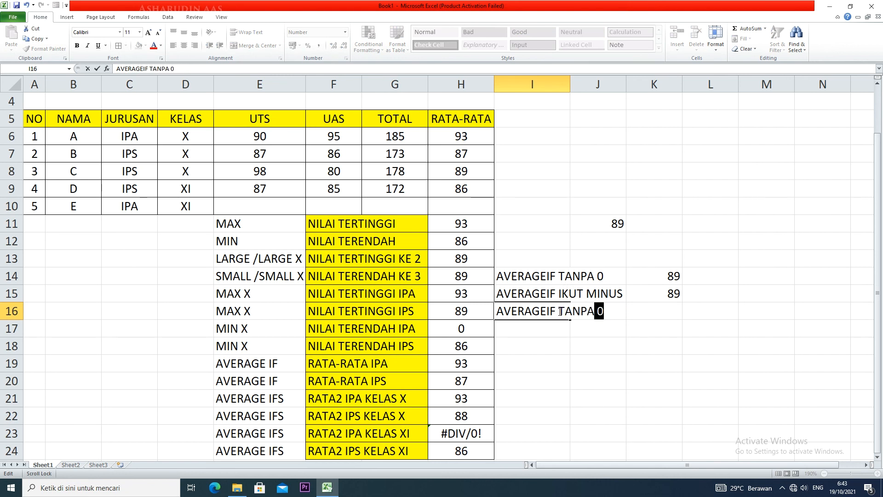
{"action": "type", "text": "LANK CELLS"}
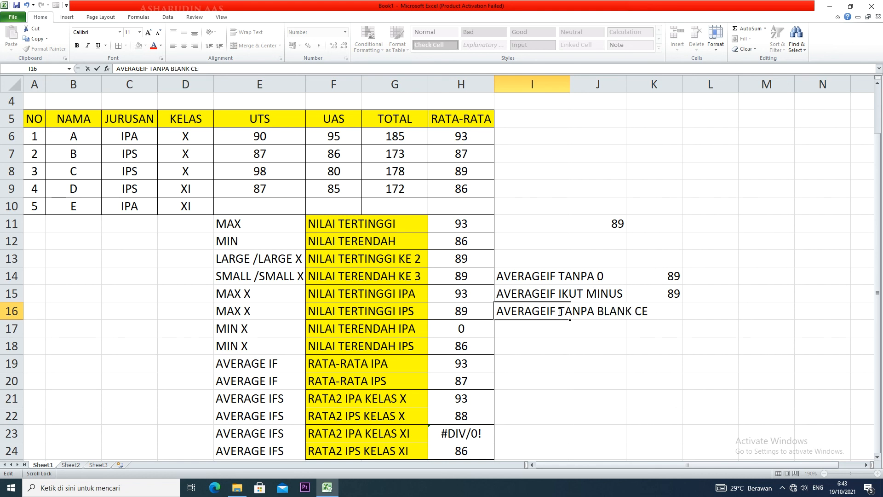
{"action": "left_click", "coordinate": [631, 84]}
{"action": "left_click_drag", "start_coordinate": [627, 81], "coordinate": [667, 81]}
Enter =AVERAGEIF(H6:H10;"<>") in K16 to average the RATA-RATA values without blank cells
{"action": "left_click", "coordinate": [696, 312]}
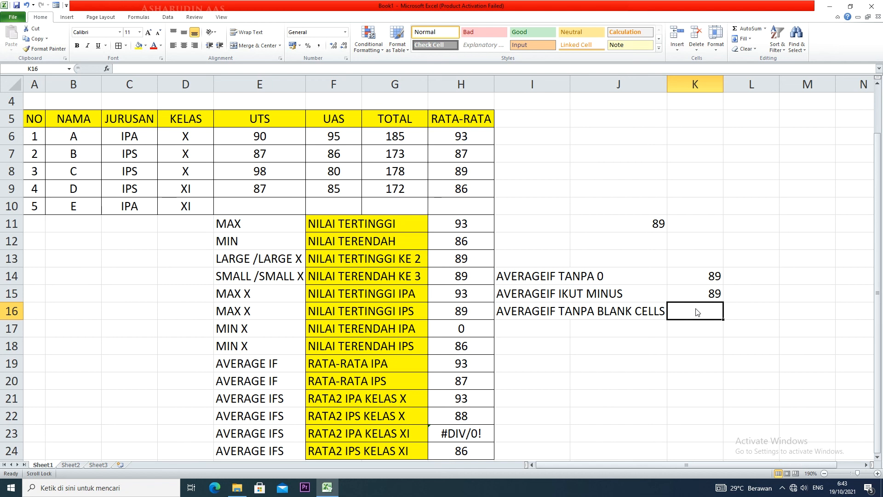
{"action": "type", "text": "=AVERAGE"}
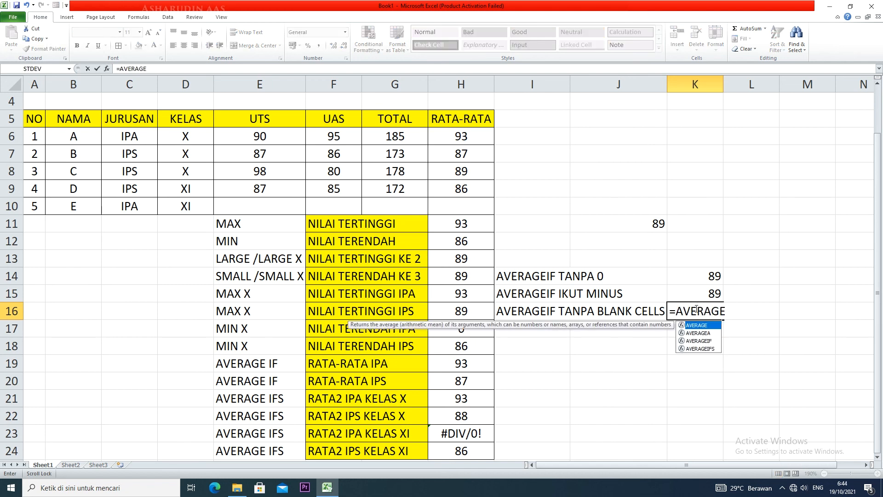
{"action": "type", "text": "IF("}
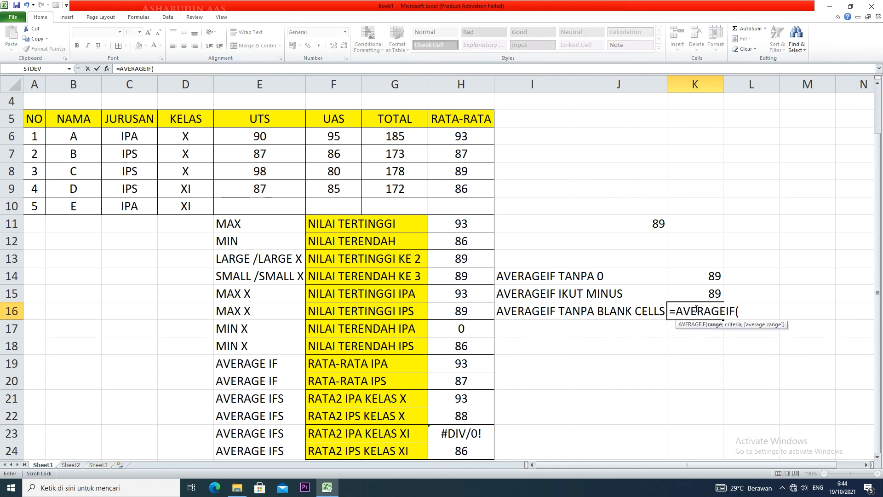
{"action": "left_click_drag", "start_coordinate": [487, 135], "coordinate": [479, 204]}
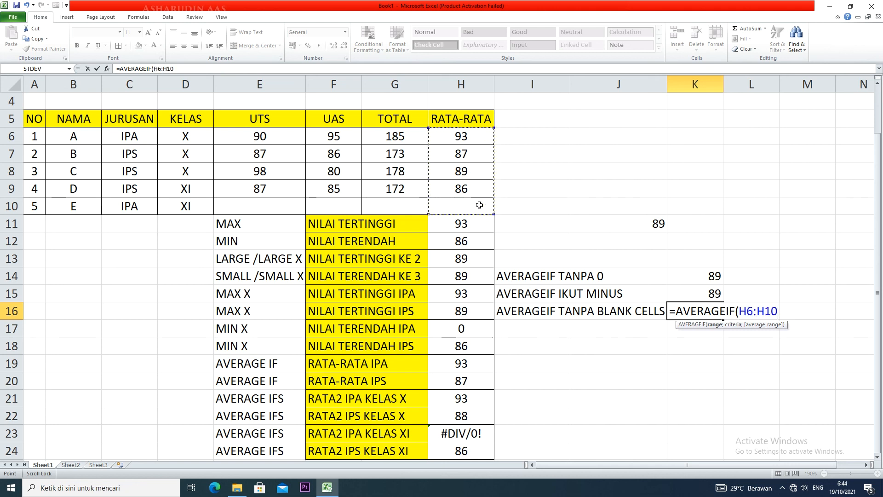
{"action": "type", "text": ";\"<"}
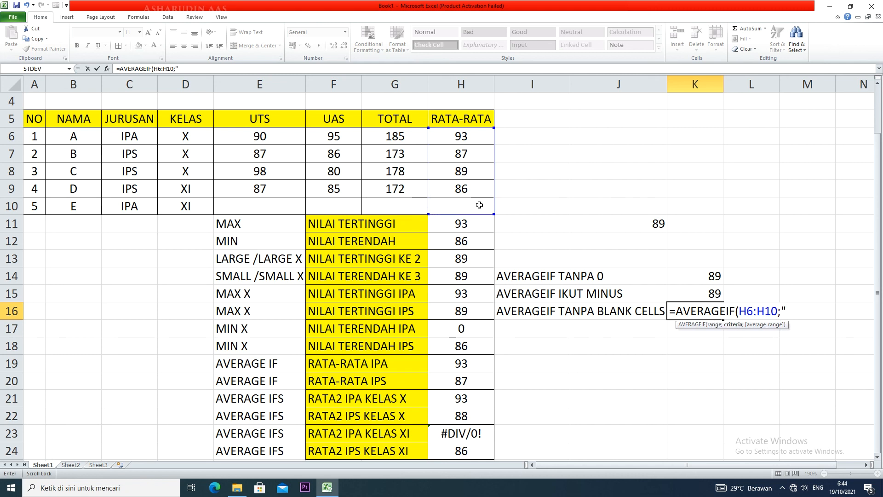
{"action": "type", "text": ">\")"}
{"action": "key", "text": "Return"}
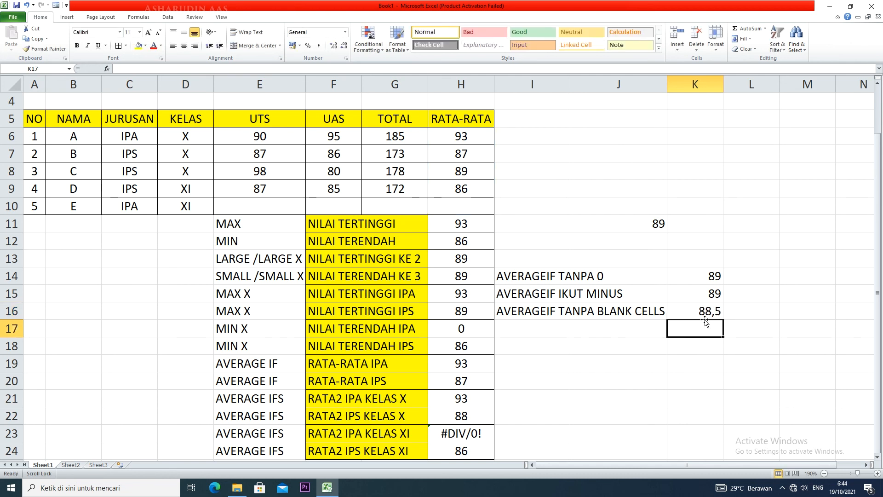
{"action": "left_click", "coordinate": [470, 210]}
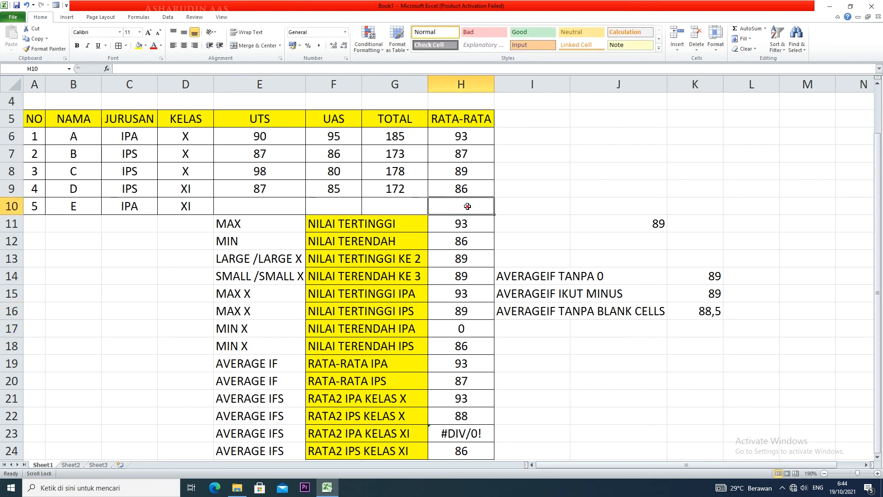
Enter =SUM(H6:H9)/4 in J20 to check the average of the four filled RATA-RATA values
{"action": "left_click", "coordinate": [606, 381]}
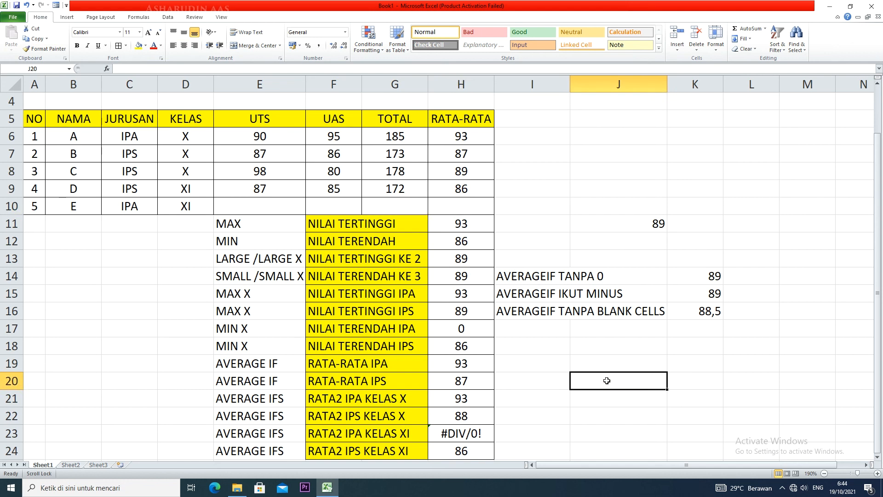
{"action": "type", "text": "="}
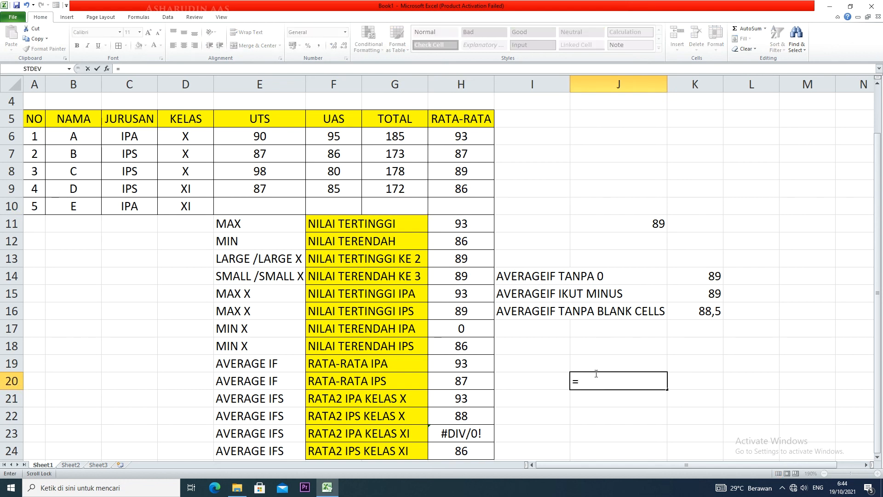
{"action": "type", "text": "SUM("}
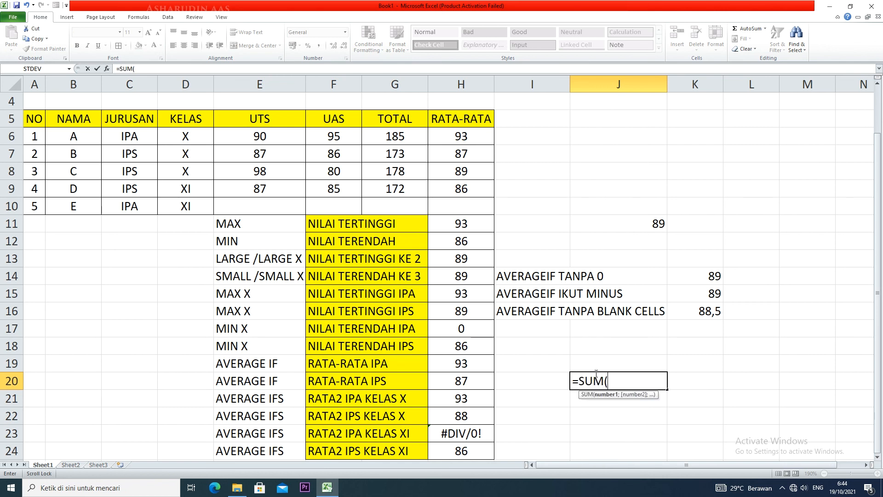
{"action": "left_click_drag", "start_coordinate": [459, 132], "coordinate": [462, 187]}
{"action": "type", "text": ")"}
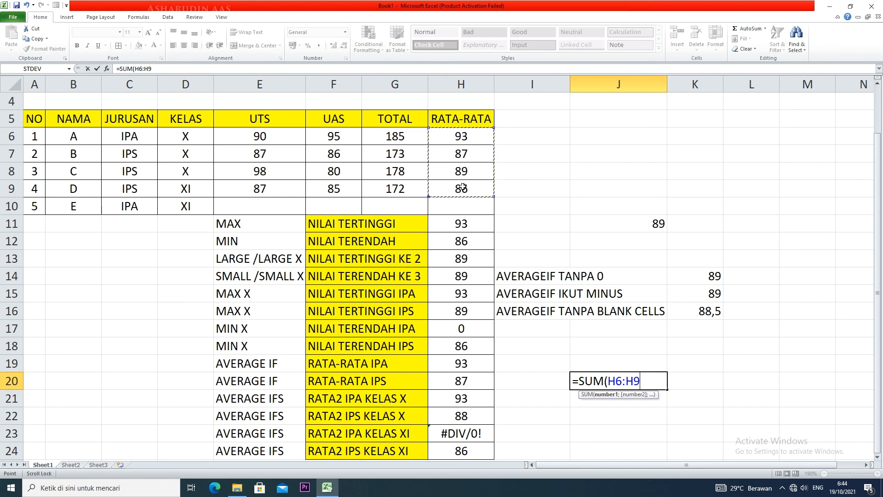
{"action": "type", "text": "*"}
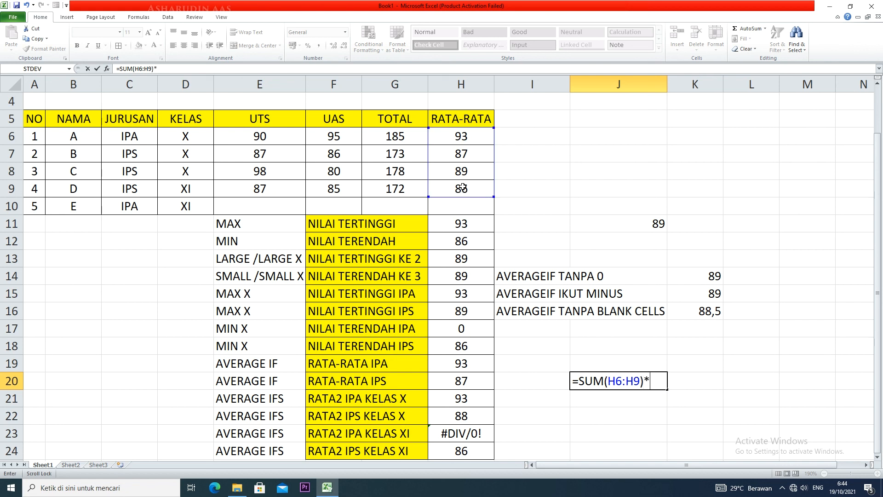
{"action": "type", "text": "4"}
{"action": "key", "text": "BackSpace"}
{"action": "key", "text": "BackSpace"}
{"action": "type", "text": "/4"}
{"action": "key", "text": "Return"}
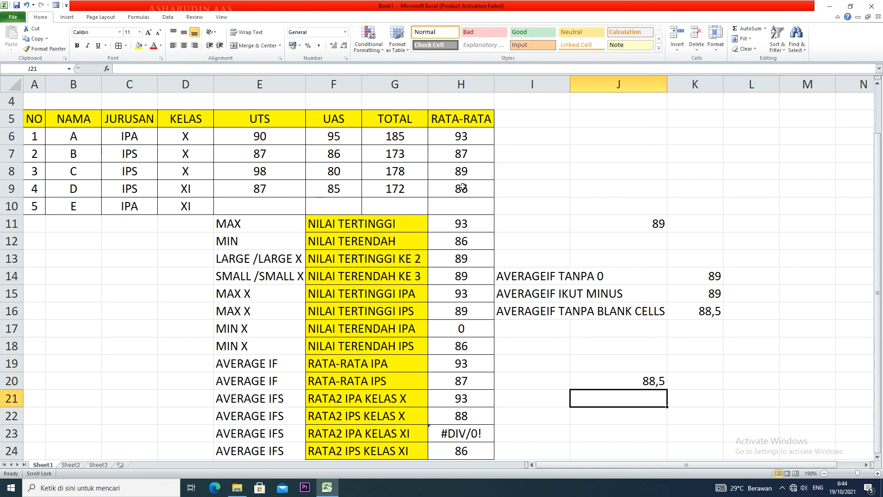
Replace the check formula in J20 with =AVERAGE(H6:H10) for comparison, and clear the cell
{"action": "double_click", "coordinate": [636, 378]}
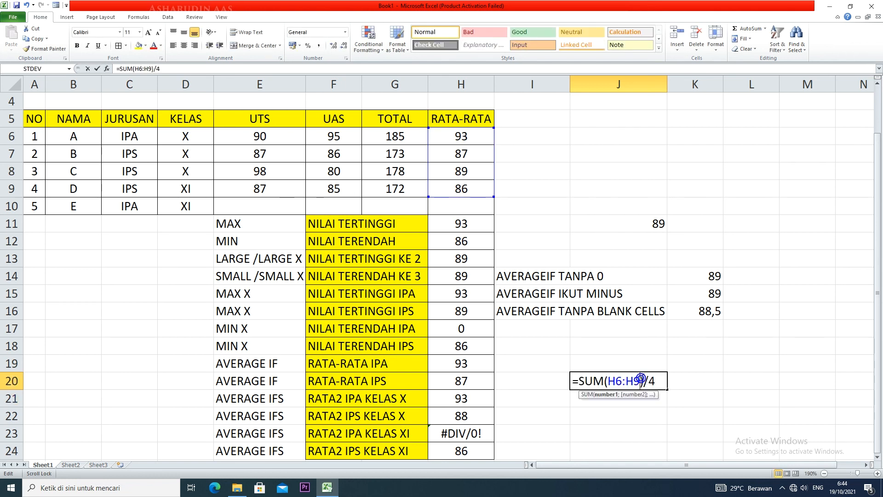
{"action": "left_click_drag", "start_coordinate": [659, 380], "coordinate": [567, 377]}
{"action": "type", "text": "AVERAGE"}
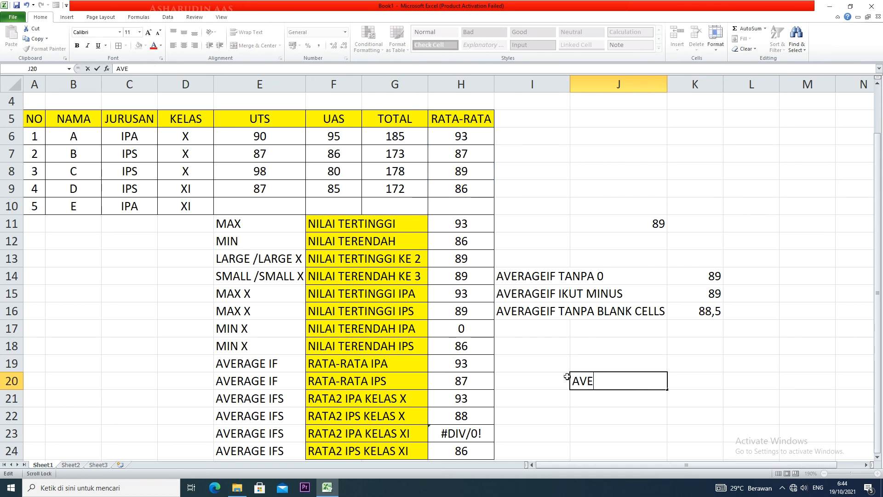
{"action": "key", "text": "BackSpace"}
{"action": "key", "text": "BackSpace"}
{"action": "key", "text": "BackSpace"}
{"action": "key", "text": "BackSpace"}
{"action": "key", "text": "BackSpace"}
{"action": "key", "text": "BackSpace"}
{"action": "key", "text": "BackSpace"}
{"action": "type", "text": "=AVERAGE("}
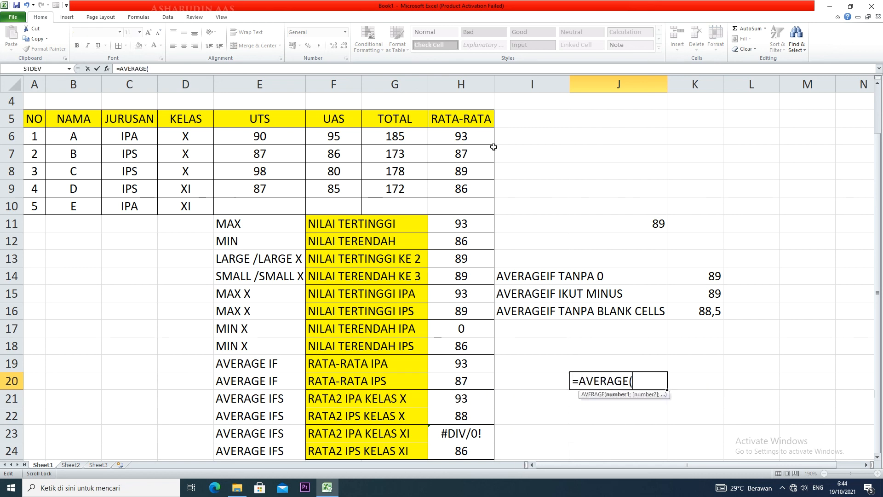
{"action": "left_click_drag", "start_coordinate": [481, 139], "coordinate": [482, 203]}
{"action": "type", "text": ")"}
{"action": "key", "text": "Return"}
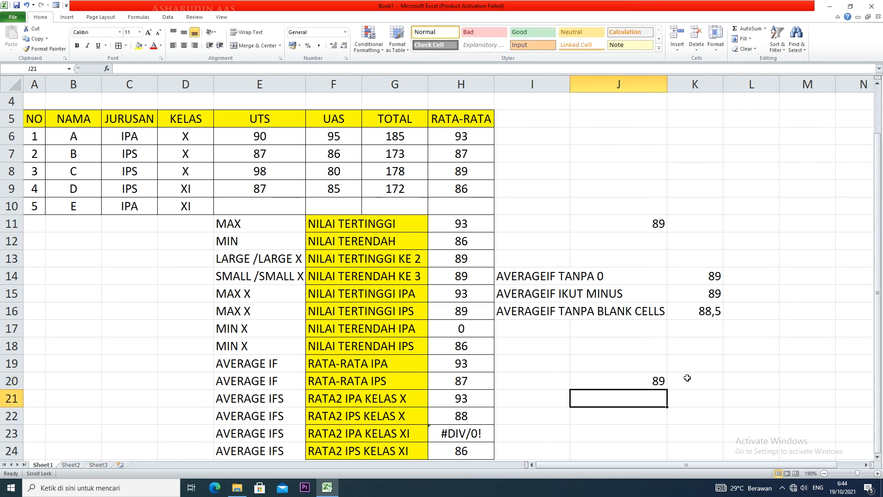
{"action": "left_click", "coordinate": [642, 374]}
{"action": "key", "text": "Delete"}
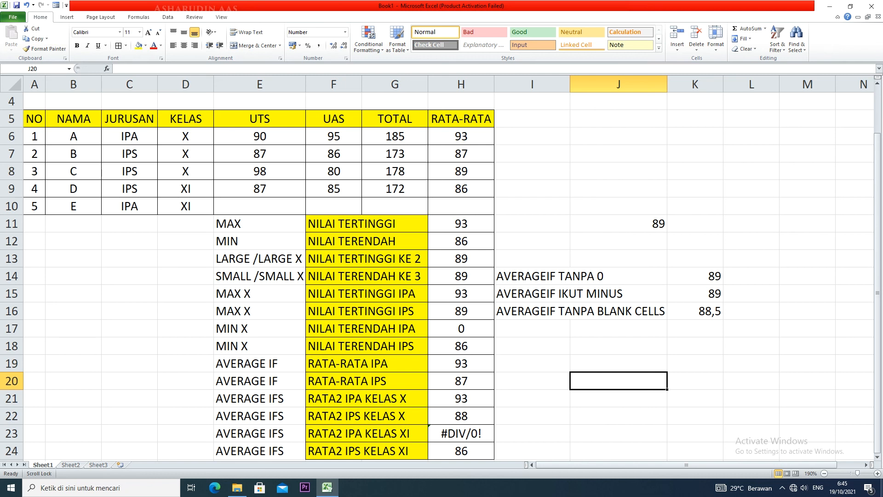
{"action": "left_click", "coordinate": [782, 487]}
{"action": "left_click", "coordinate": [763, 469]}
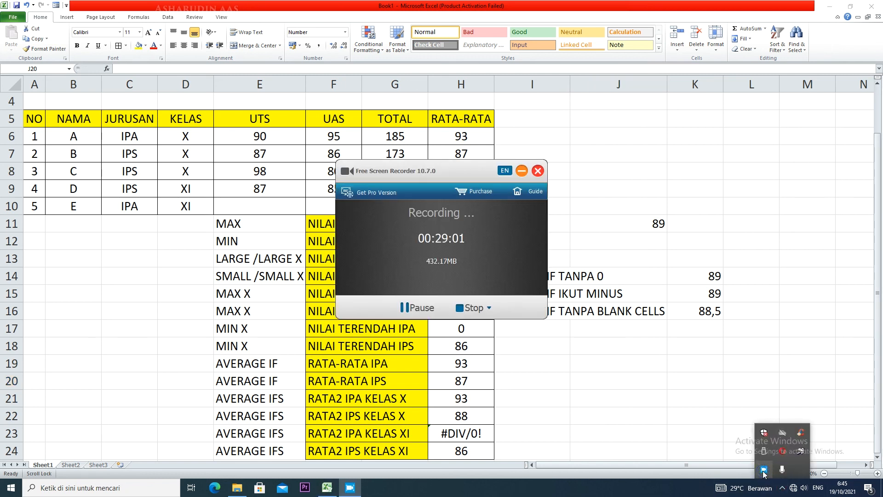
{"action": "left_click", "coordinate": [521, 171]}
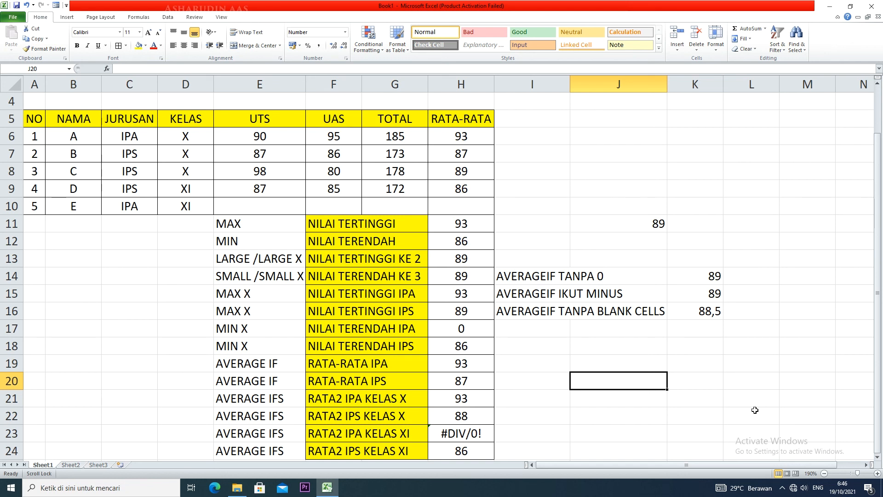
Close the Book1 workbook
{"action": "key", "text": "Left"}
{"action": "key", "text": "alt+F4"}
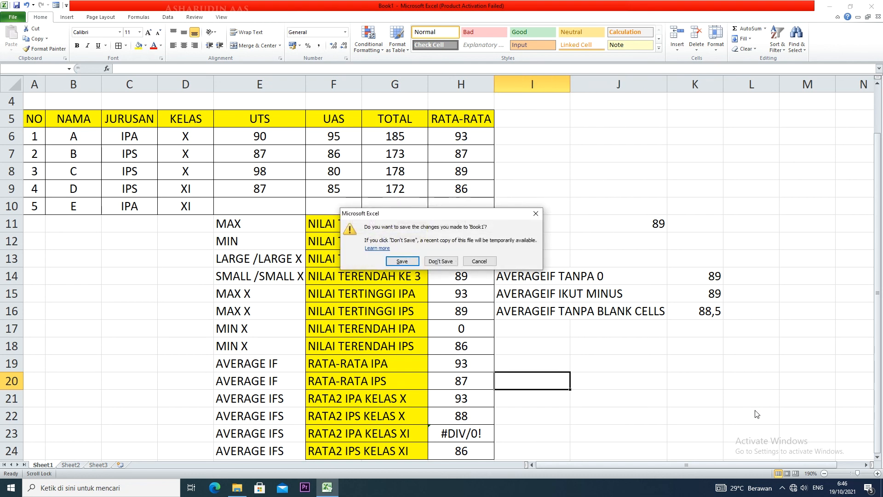